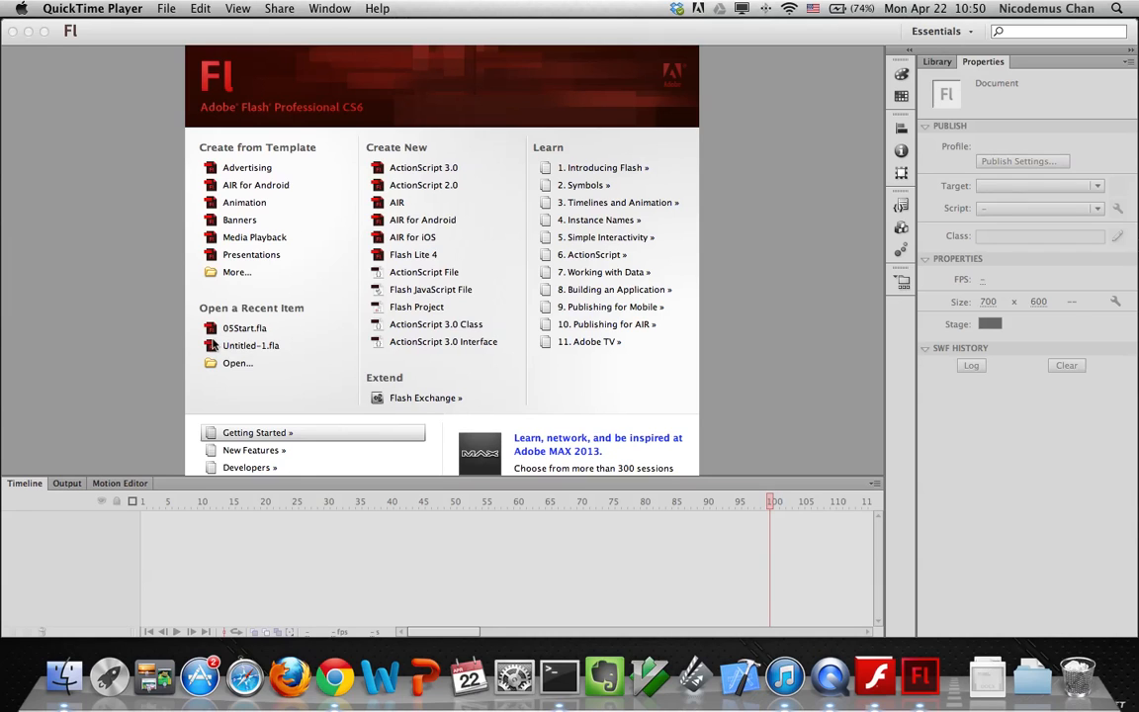
click(64, 678)
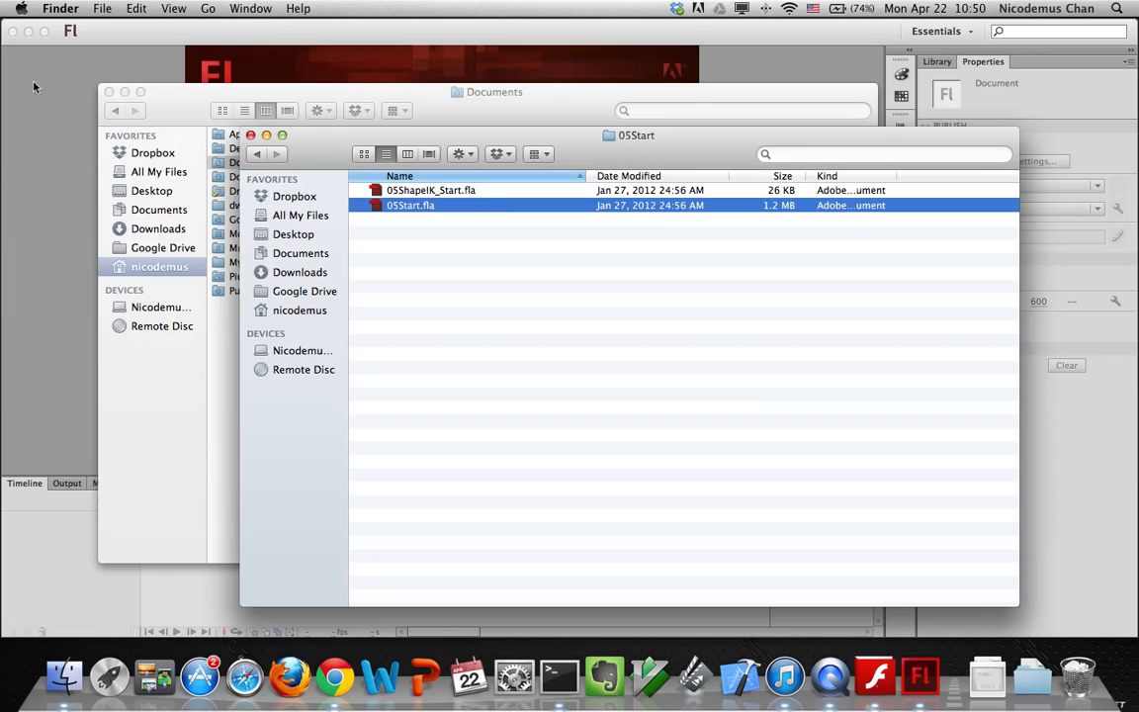
click(100, 10)
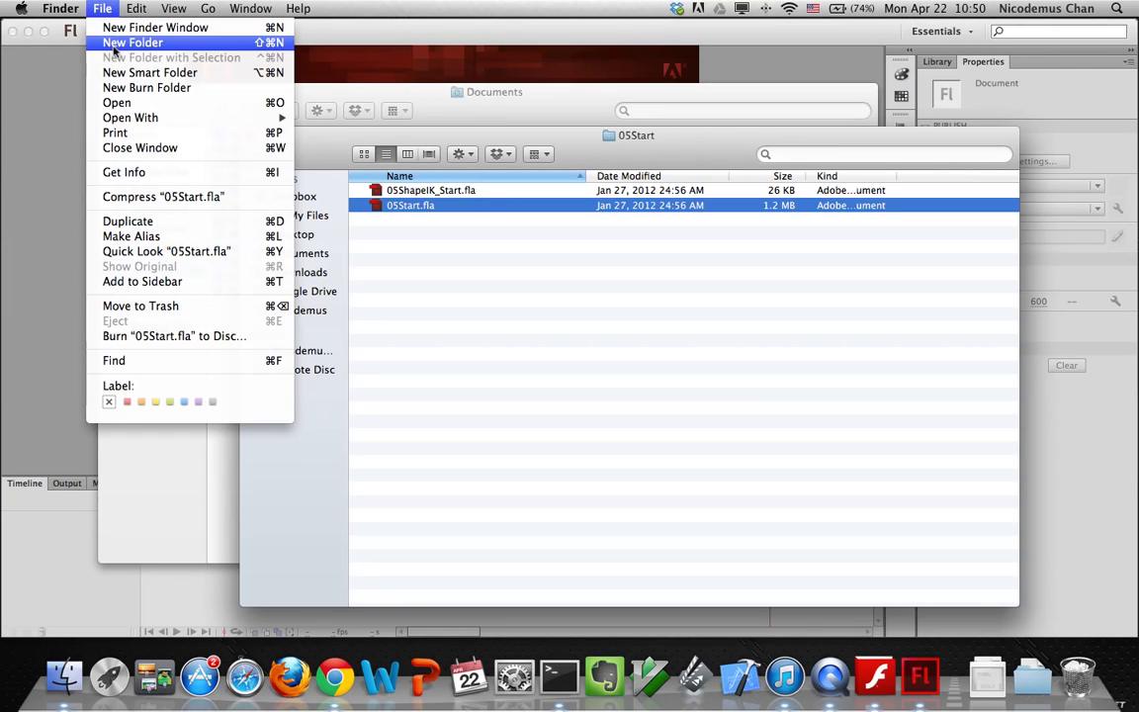
click(28, 95)
Open 05end.swf from the Lessons/Lesson05/05End folder of Flash CS6 Classroom in a Book, with all files enabled
click(102, 6)
click(101, 6)
click(100, 6)
click(113, 42)
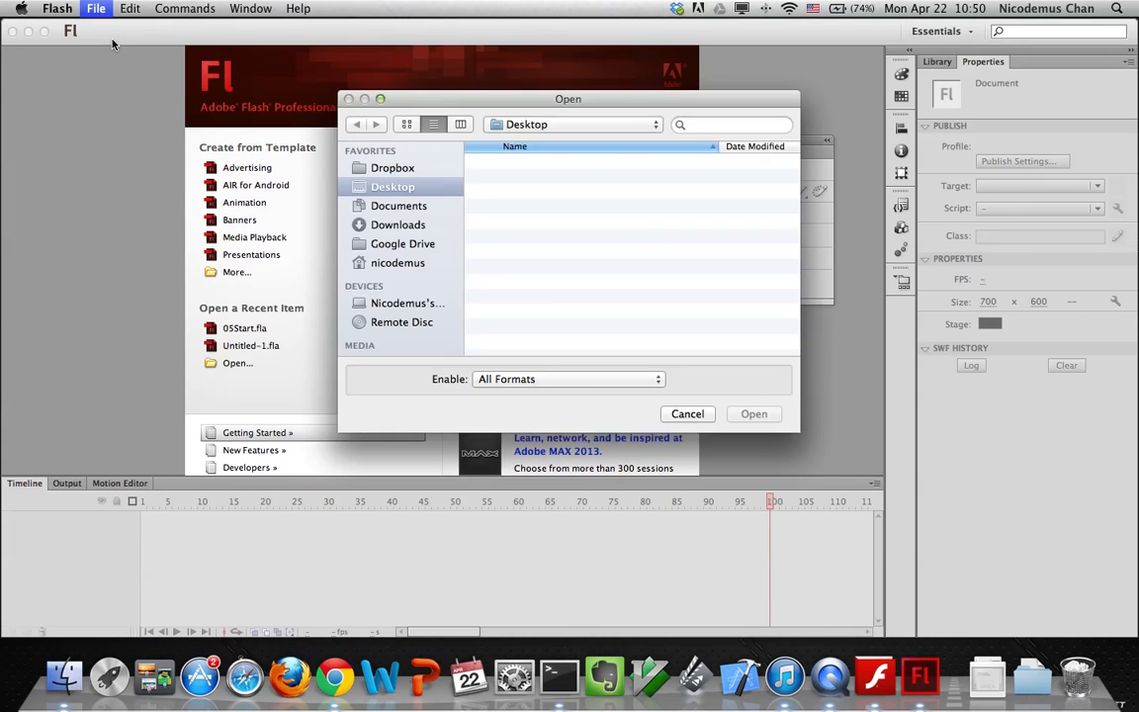
double_click(492, 162)
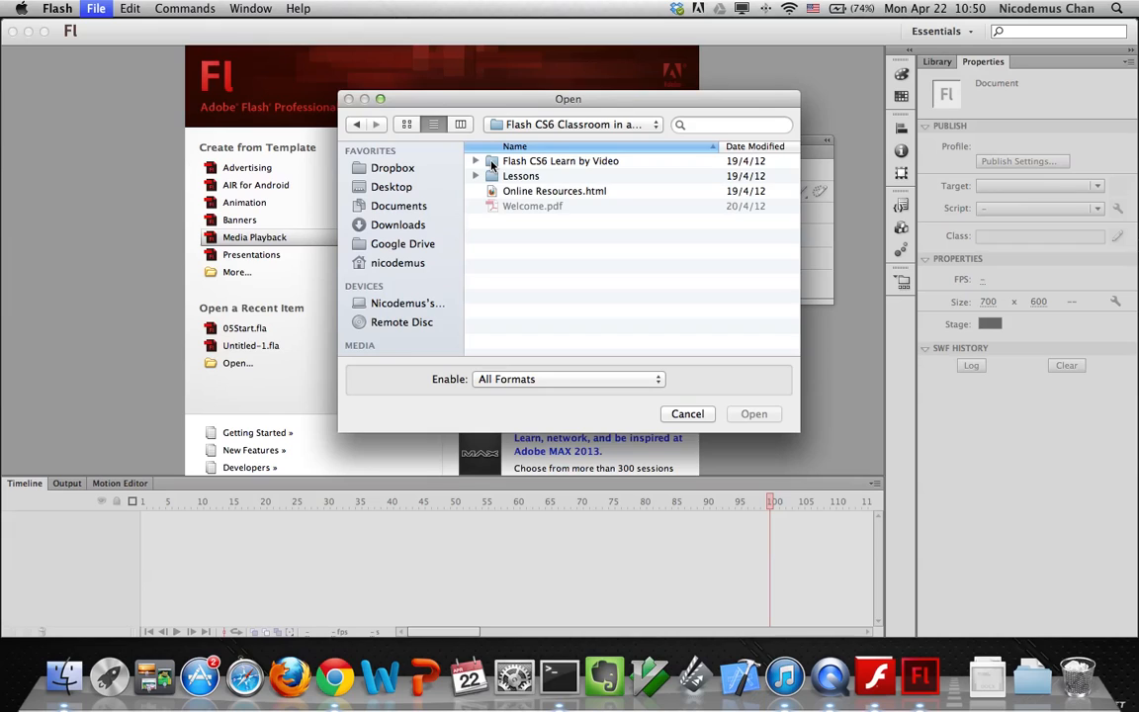
double_click(491, 176)
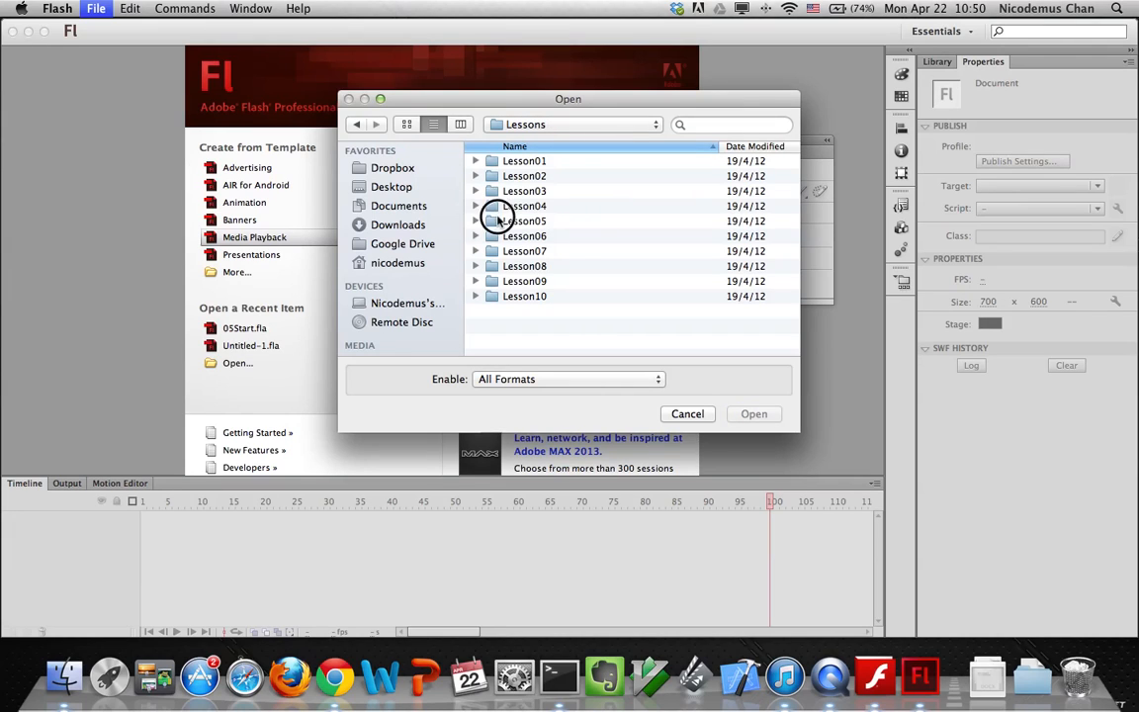
double_click(494, 220)
click(495, 162)
double_click(494, 162)
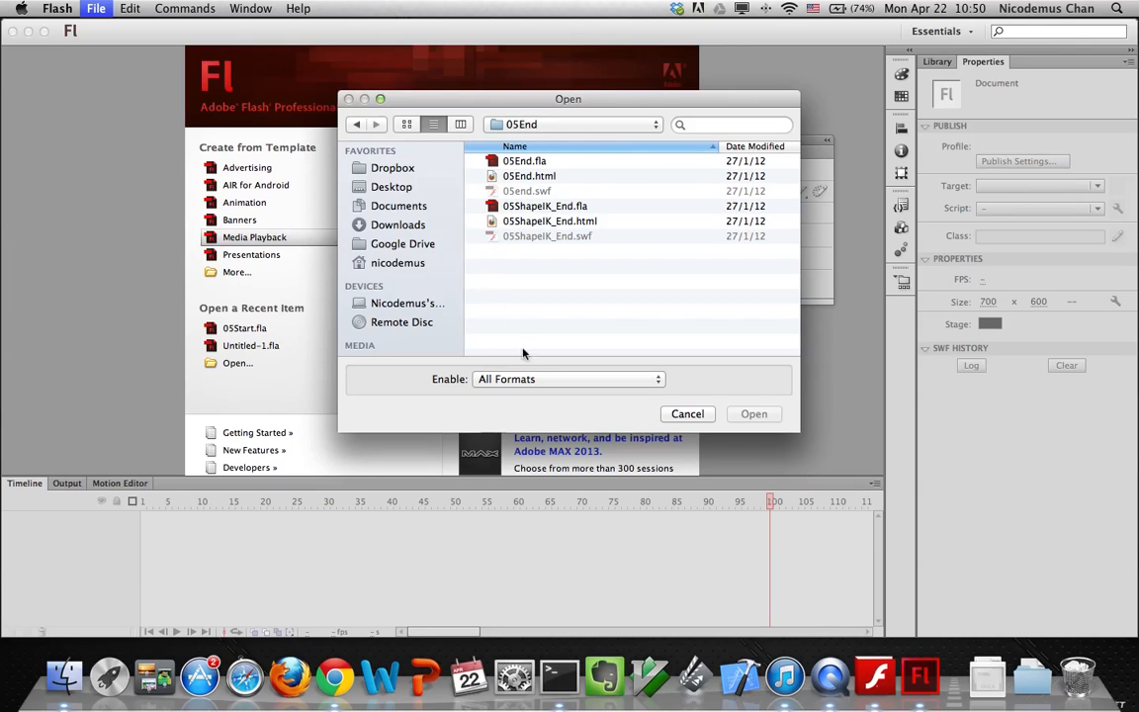
click(518, 380)
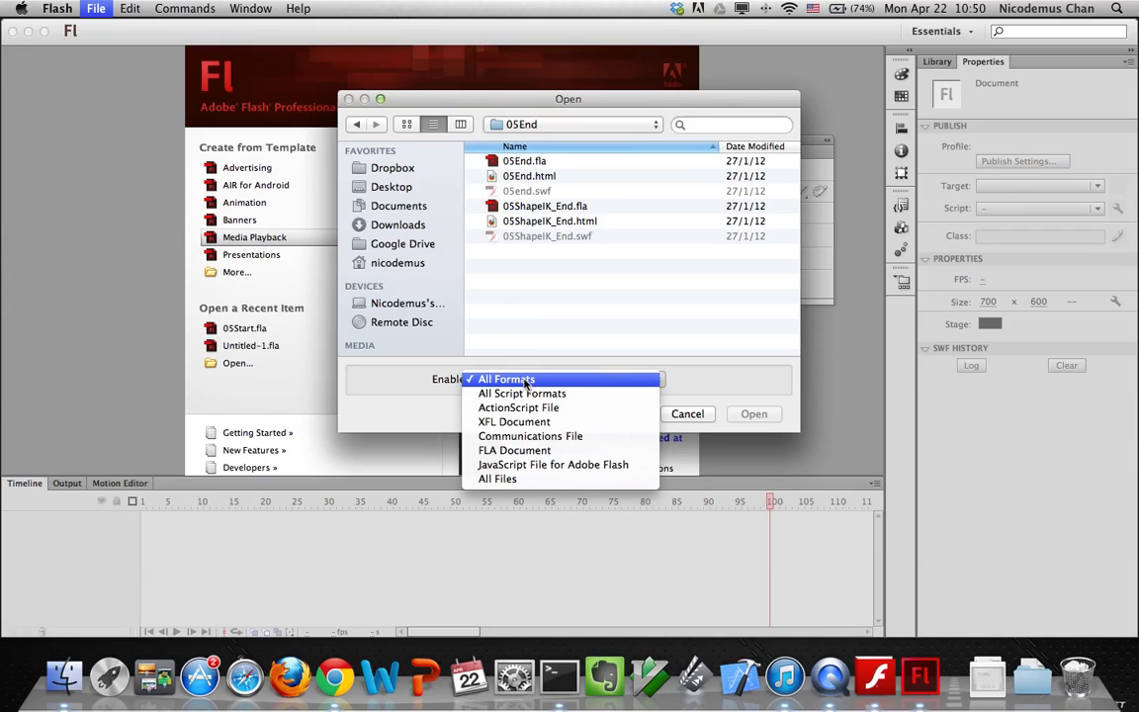
click(497, 479)
double_click(491, 190)
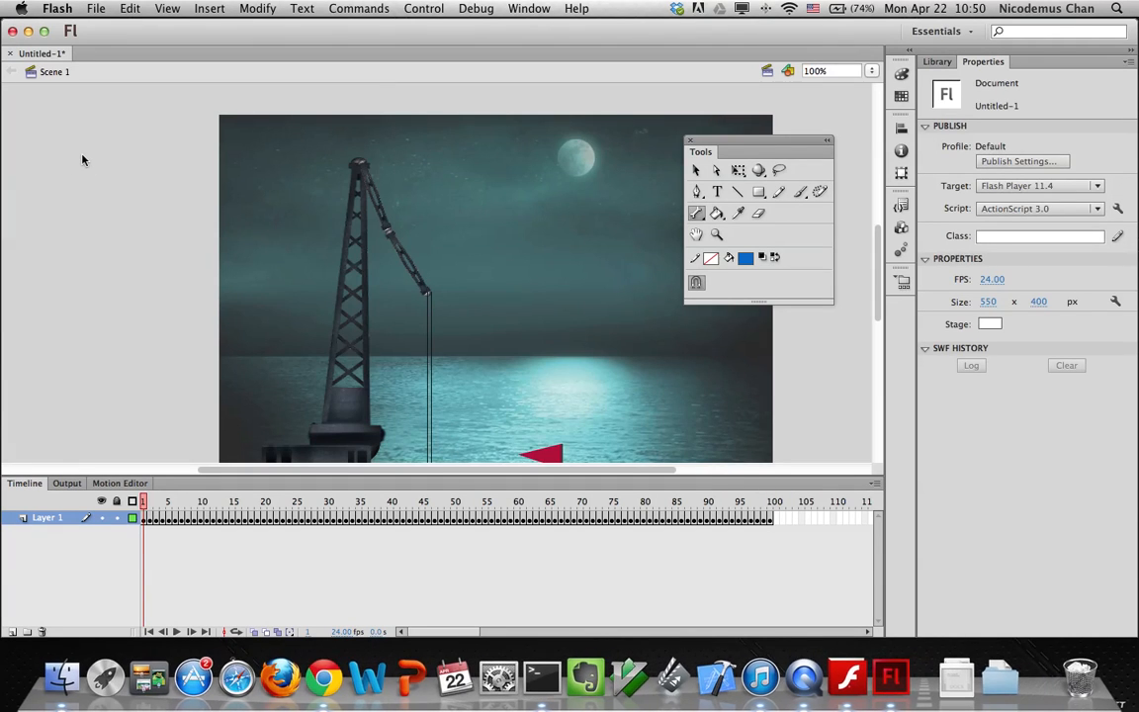
Play the crane animation with all artwork fitted in an enlarged stage area, and close the document without saving
click(177, 631)
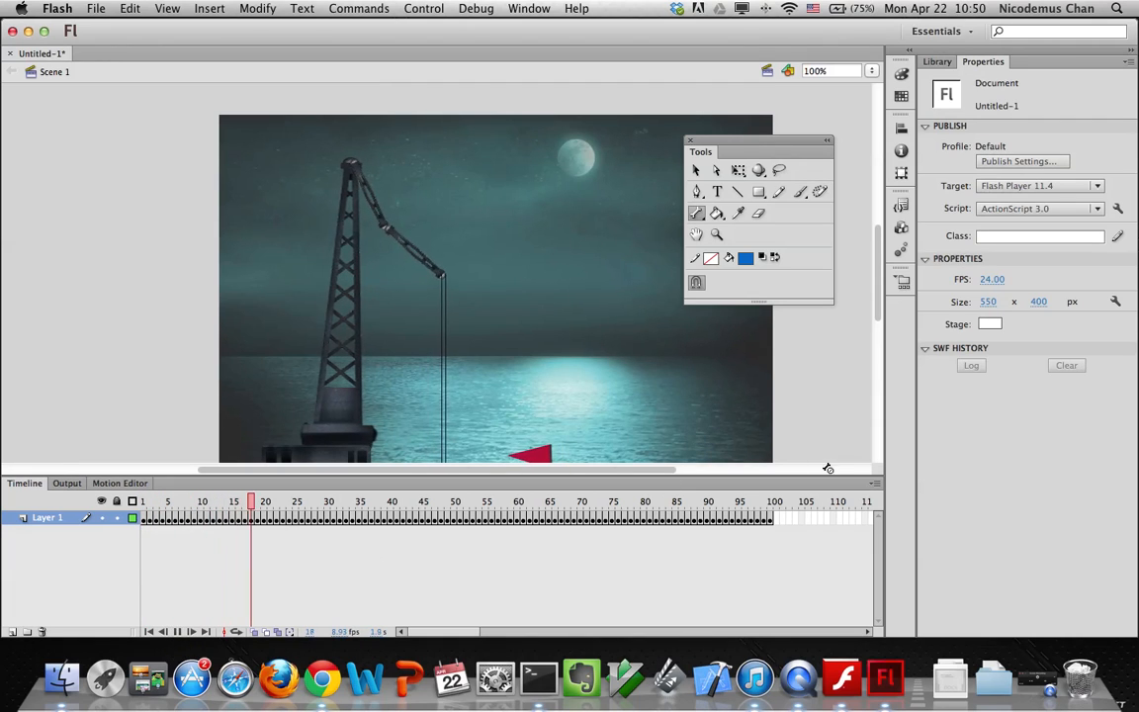
drag(831, 478, 829, 524)
click(872, 72)
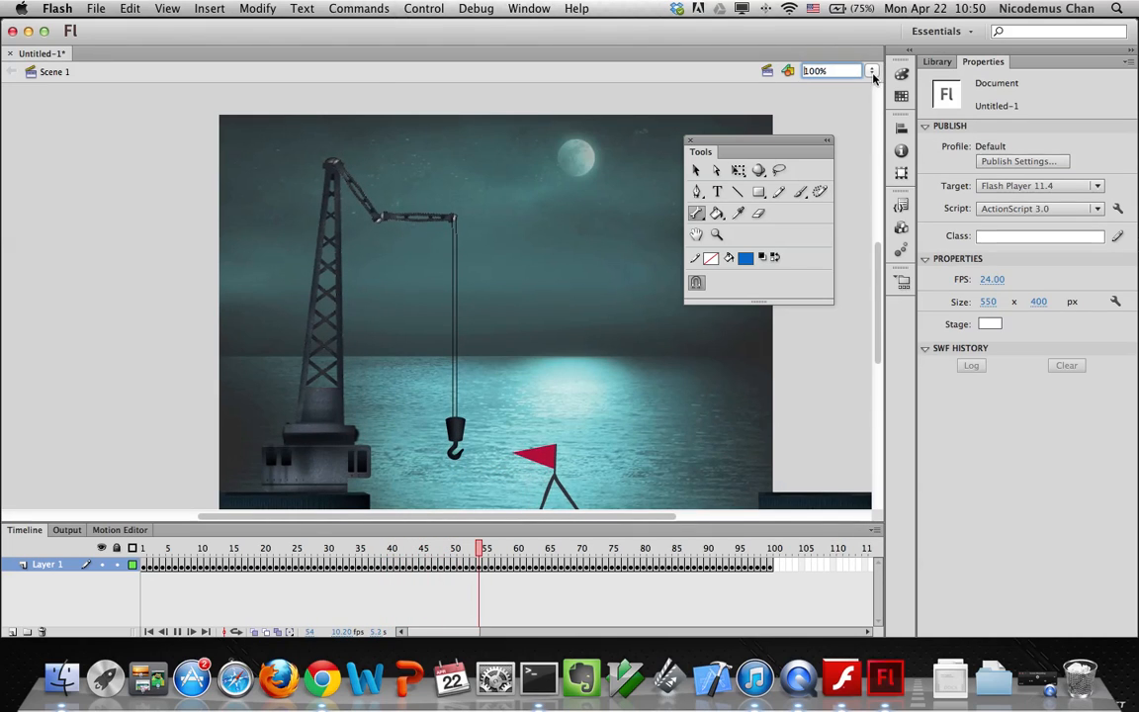
click(870, 56)
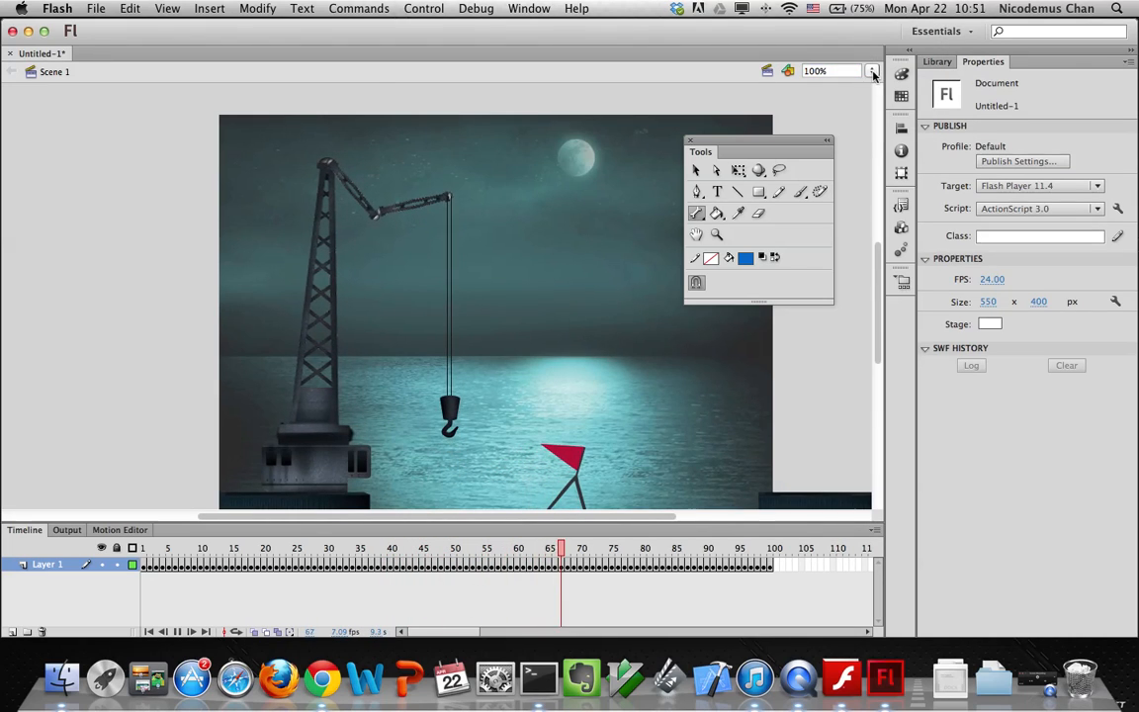
click(873, 72)
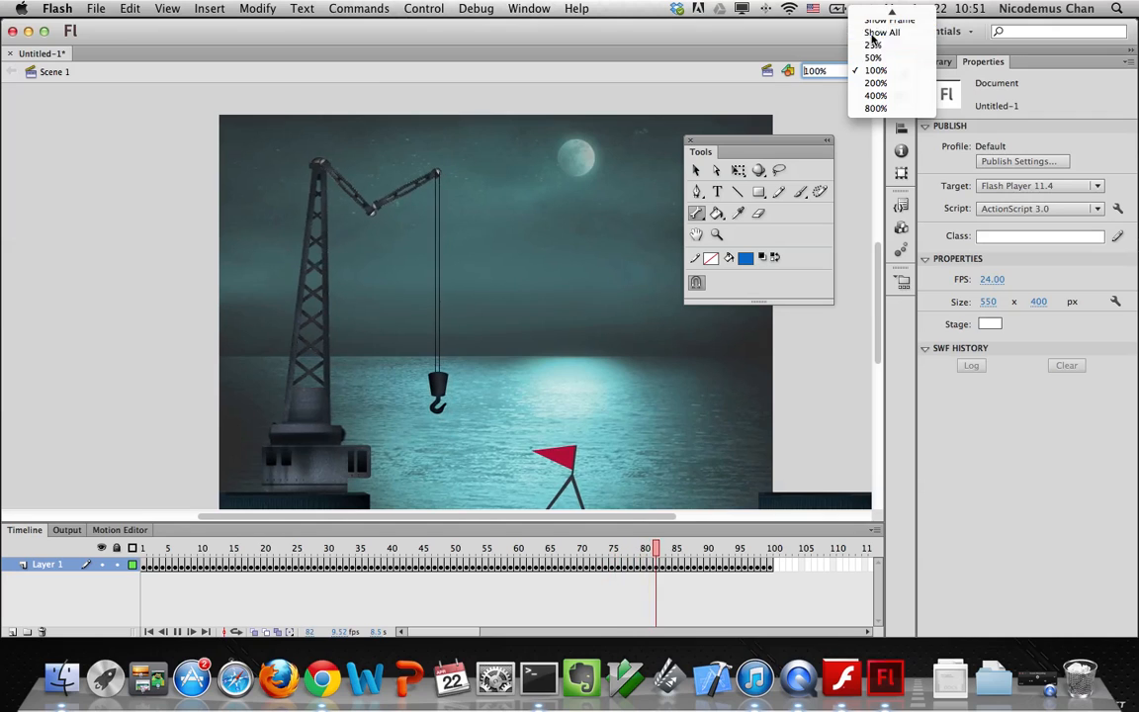
click(874, 34)
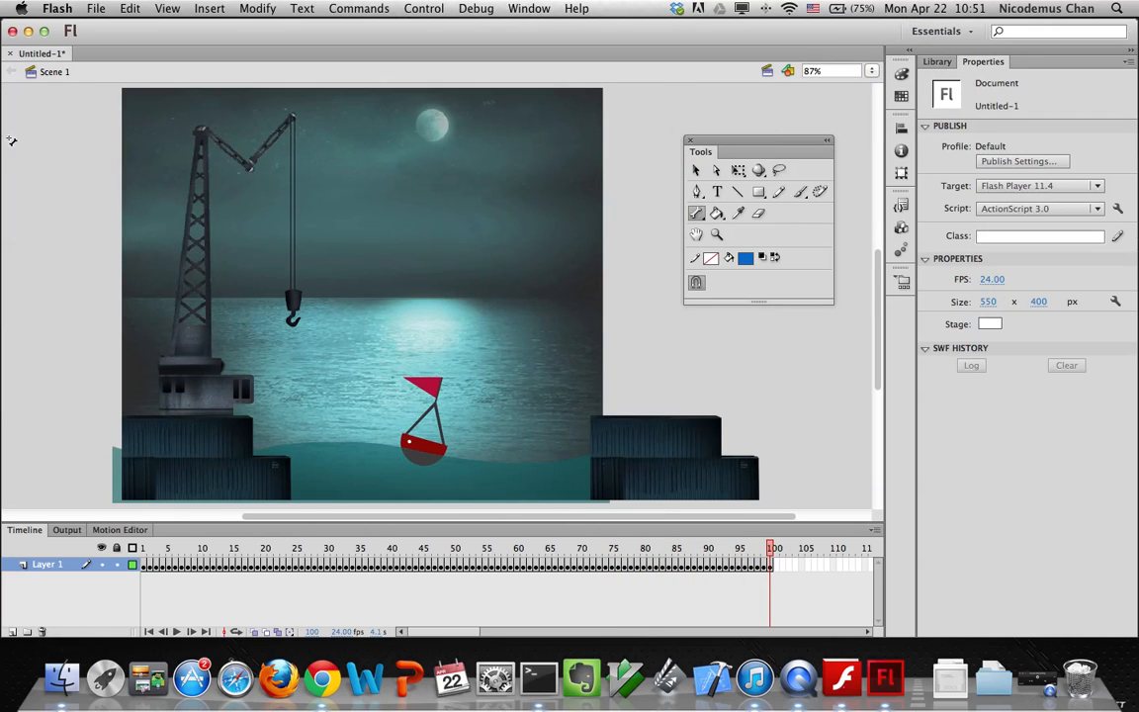
click(10, 54)
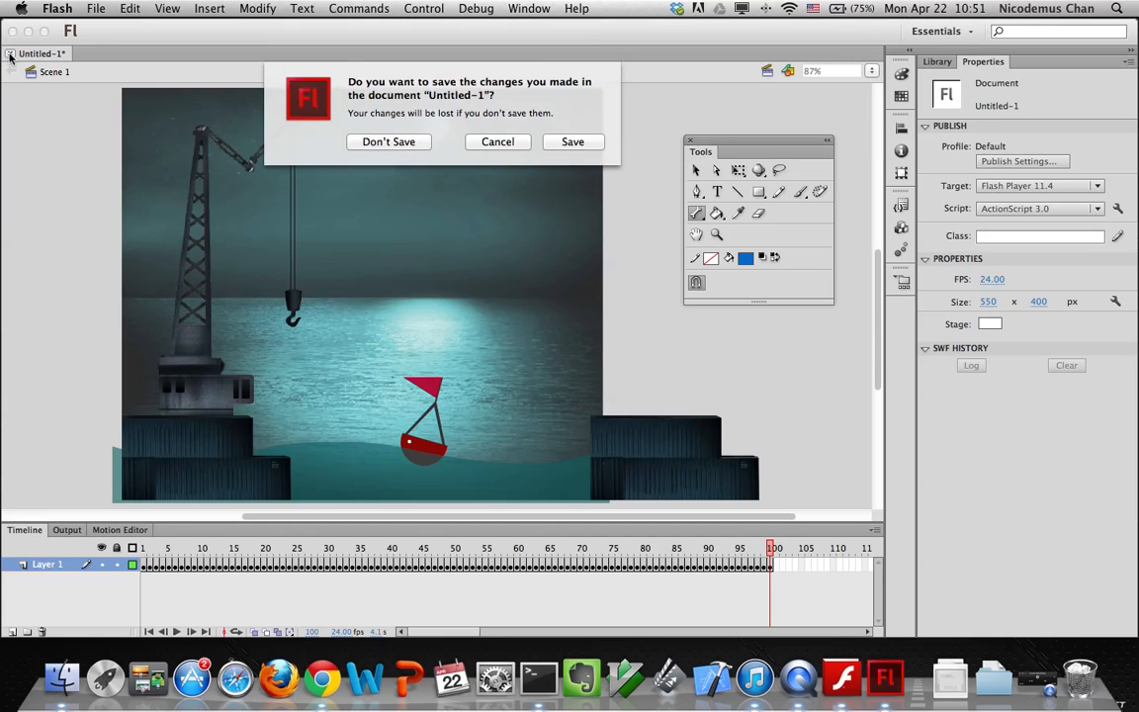
click(389, 141)
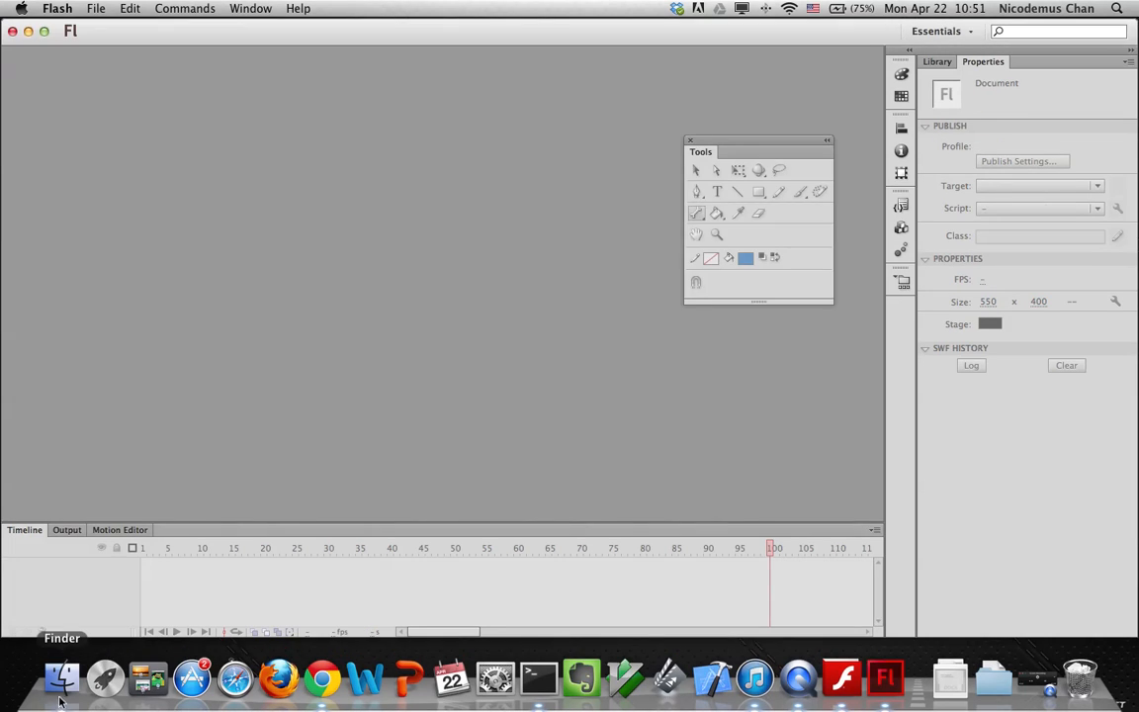
Switch to Finder and watch 05end.swf from Lesson05's 05End folder in Flash Player, closing the movie when done
click(61, 679)
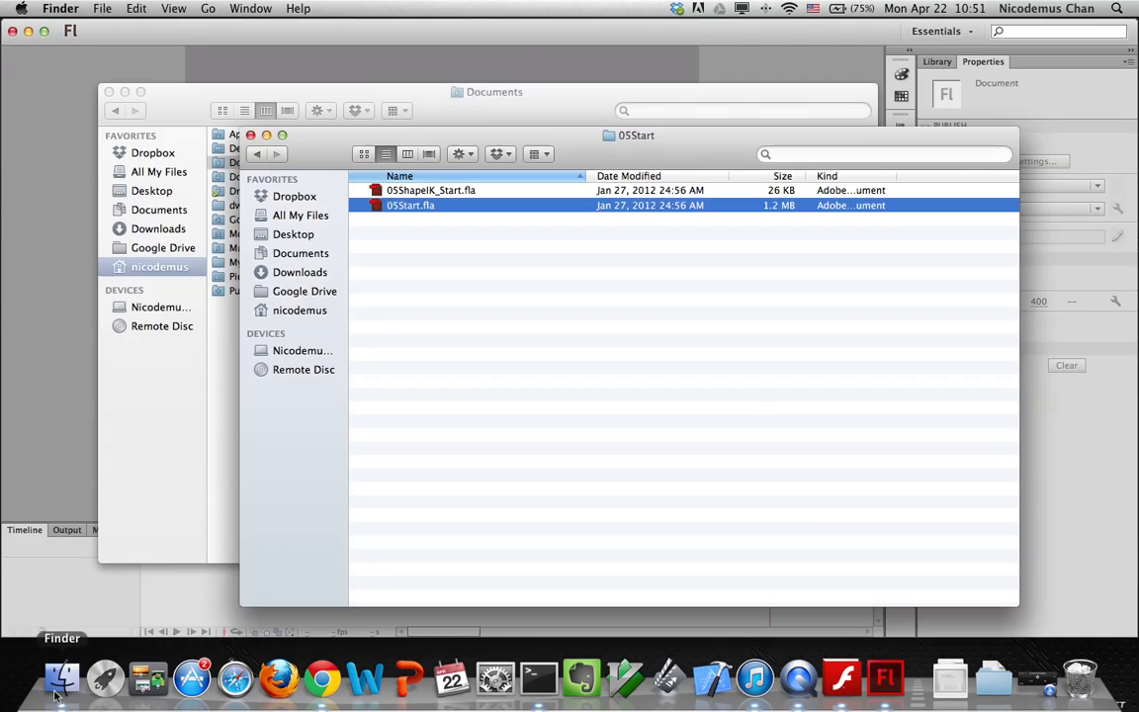
click(256, 155)
click(355, 191)
click(356, 191)
click(357, 190)
click(357, 191)
double_click(394, 235)
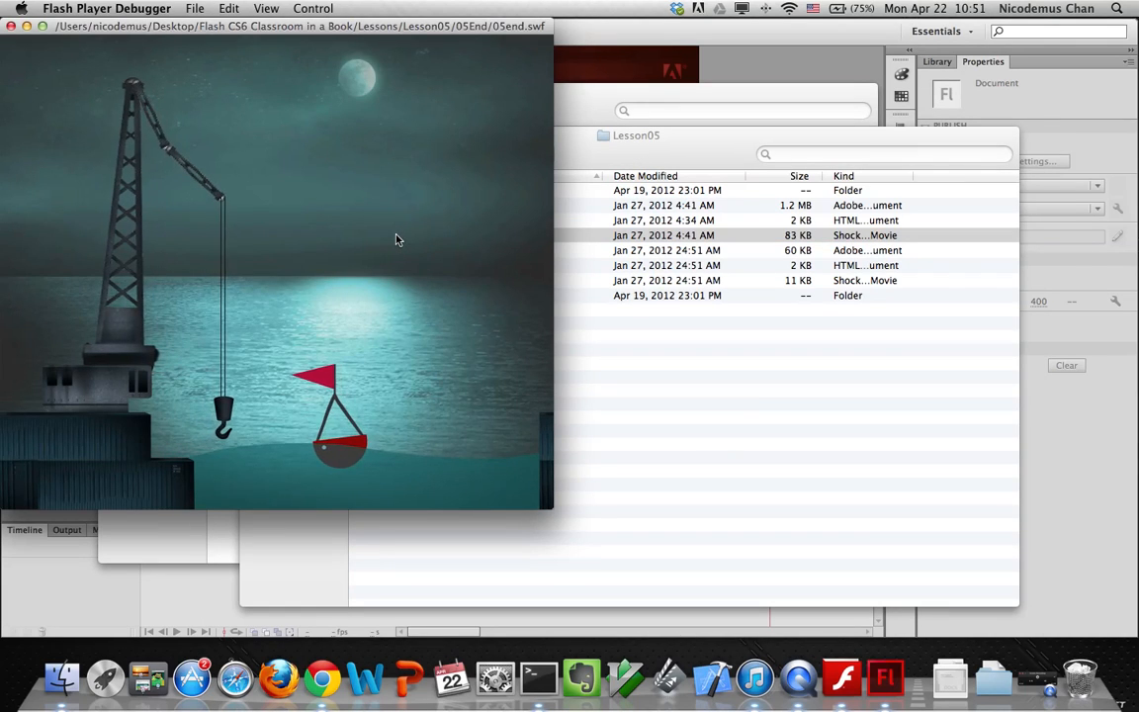
drag(580, 151, 834, 158)
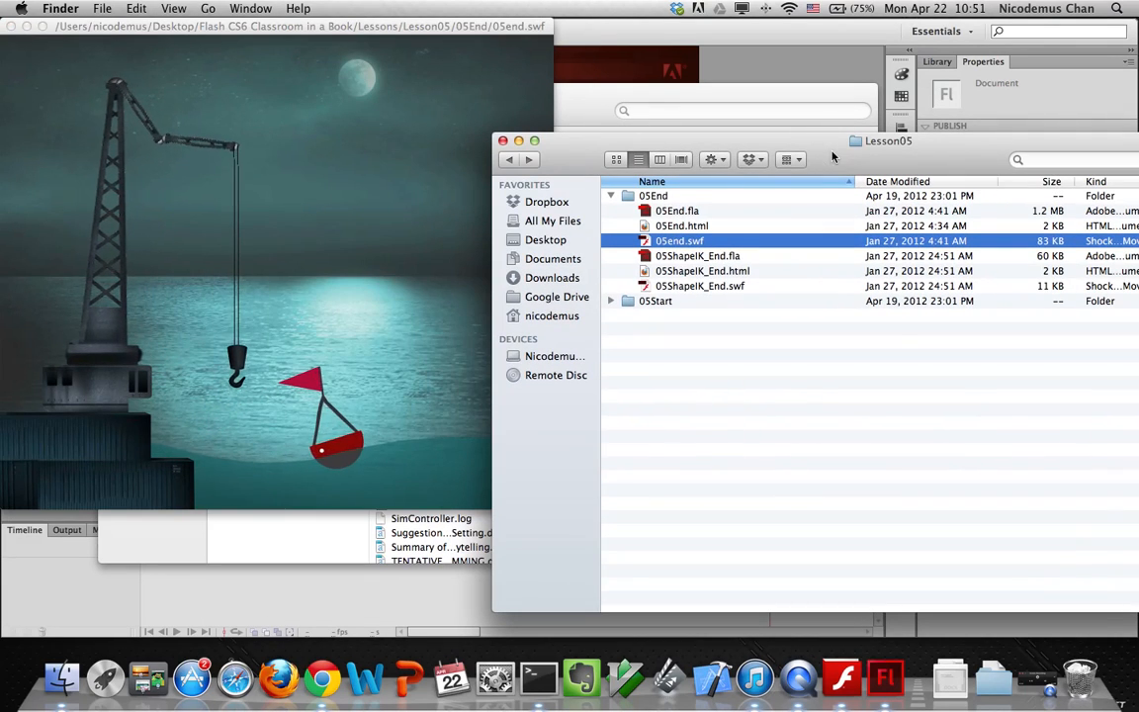
click(11, 27)
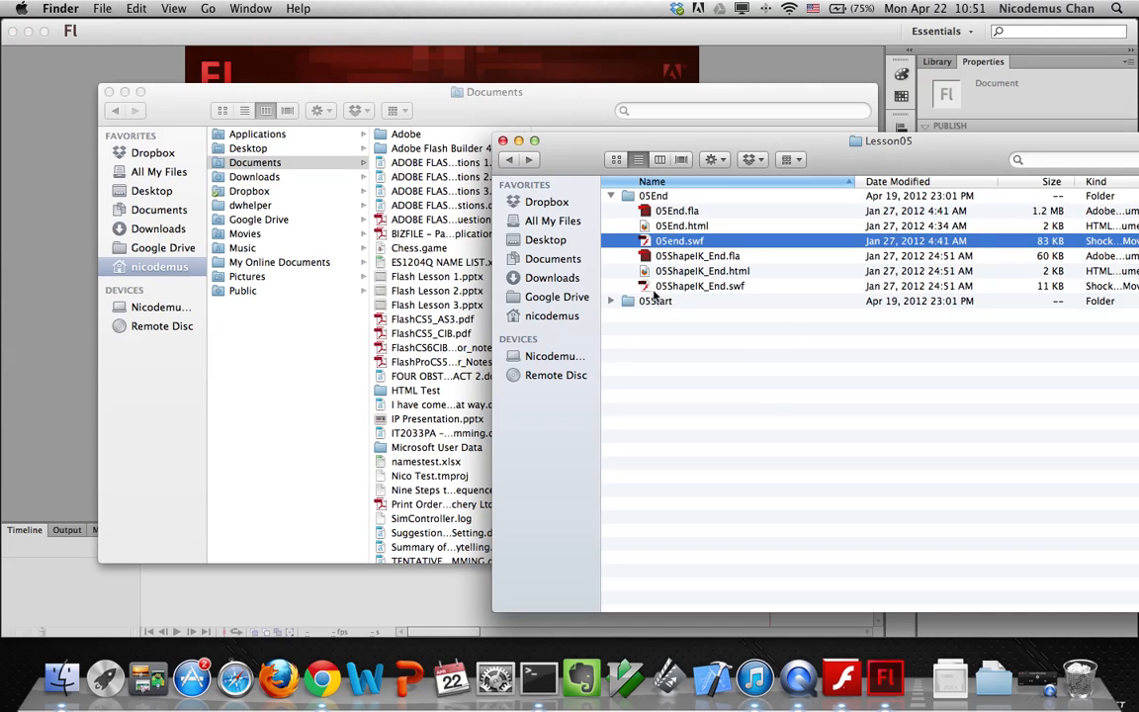
Watch 05ShapeIK_End.swf in Flash Player, close it and return to Flash Professional
double_click(652, 286)
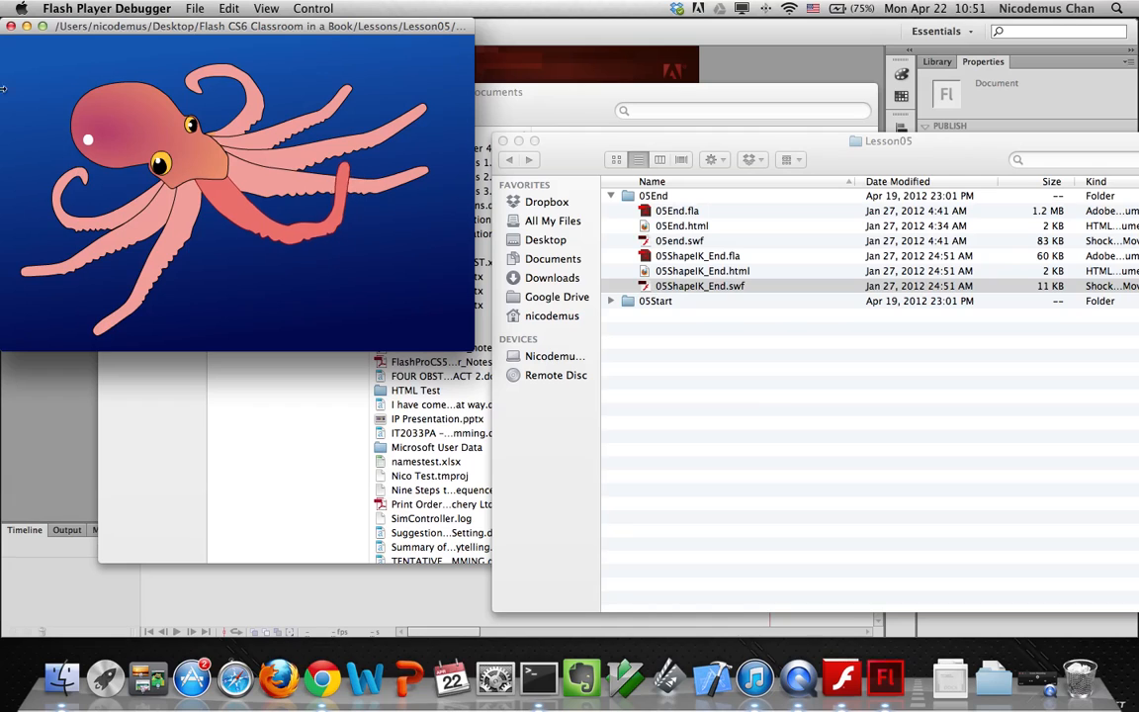
click(12, 27)
click(49, 104)
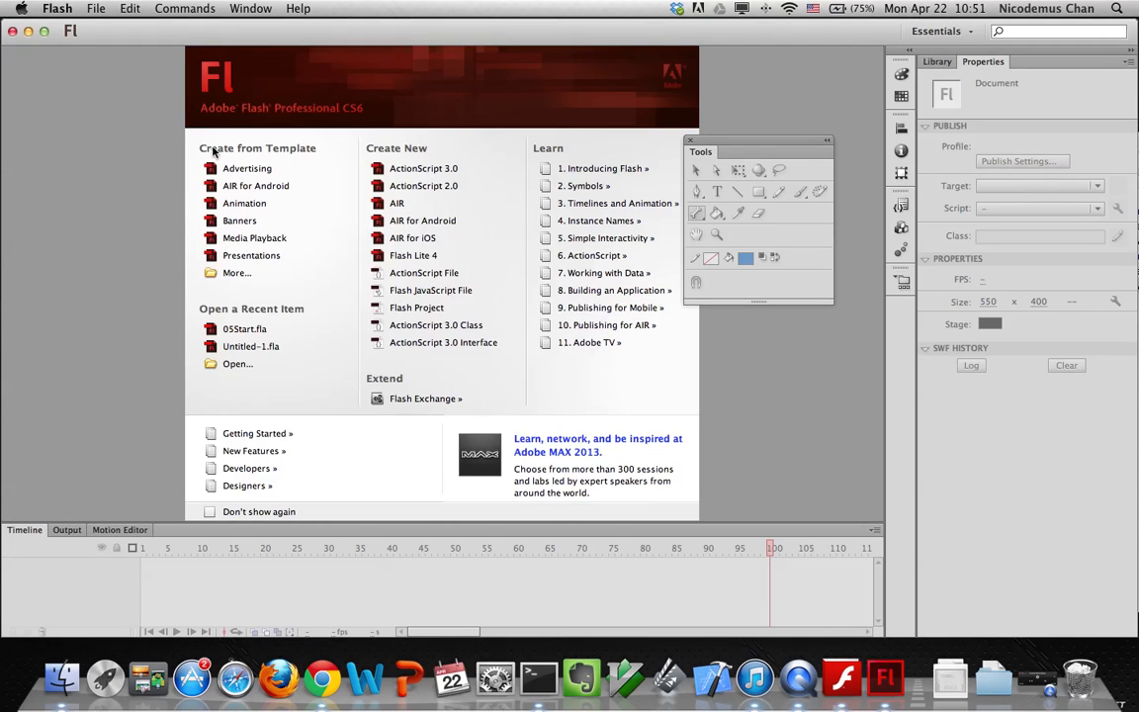
Open 05Start.fla from the 05Start folder of Lesson05
click(96, 7)
click(92, 42)
click(527, 126)
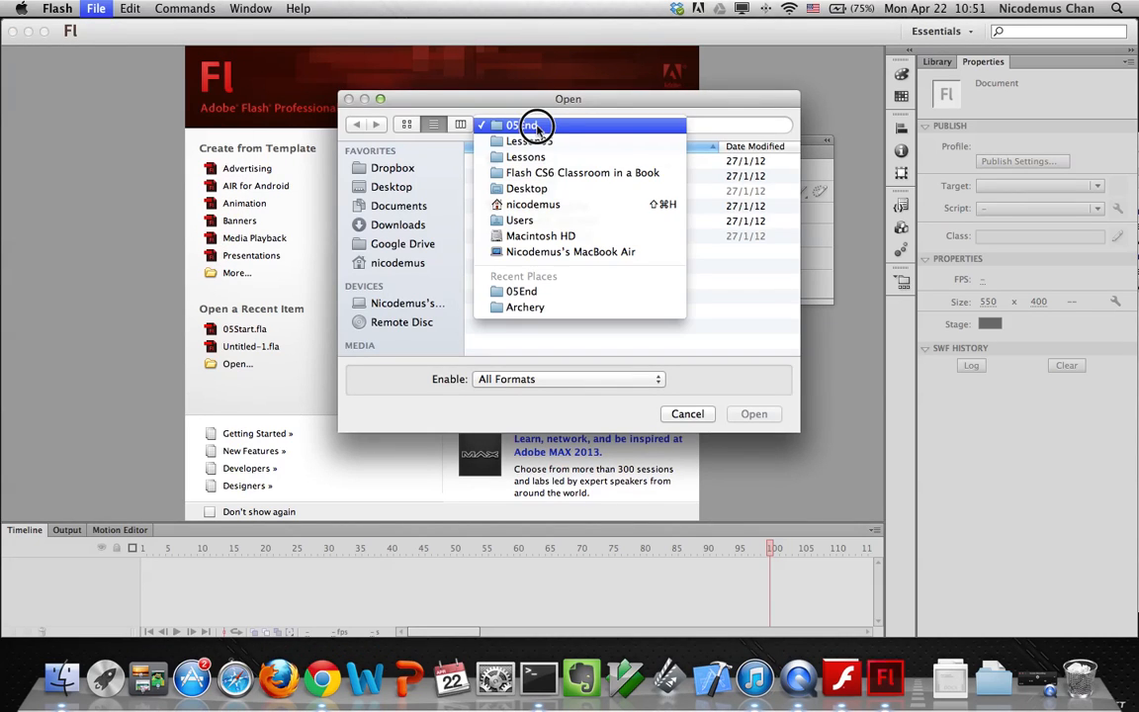
click(542, 143)
double_click(521, 176)
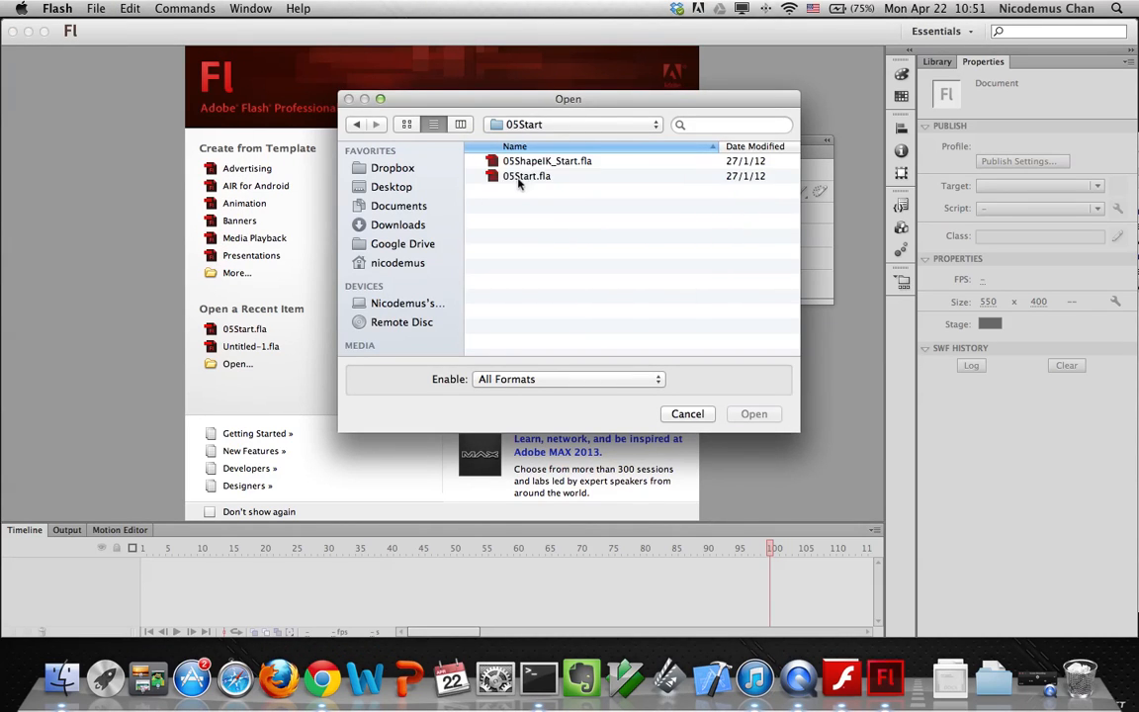
double_click(518, 177)
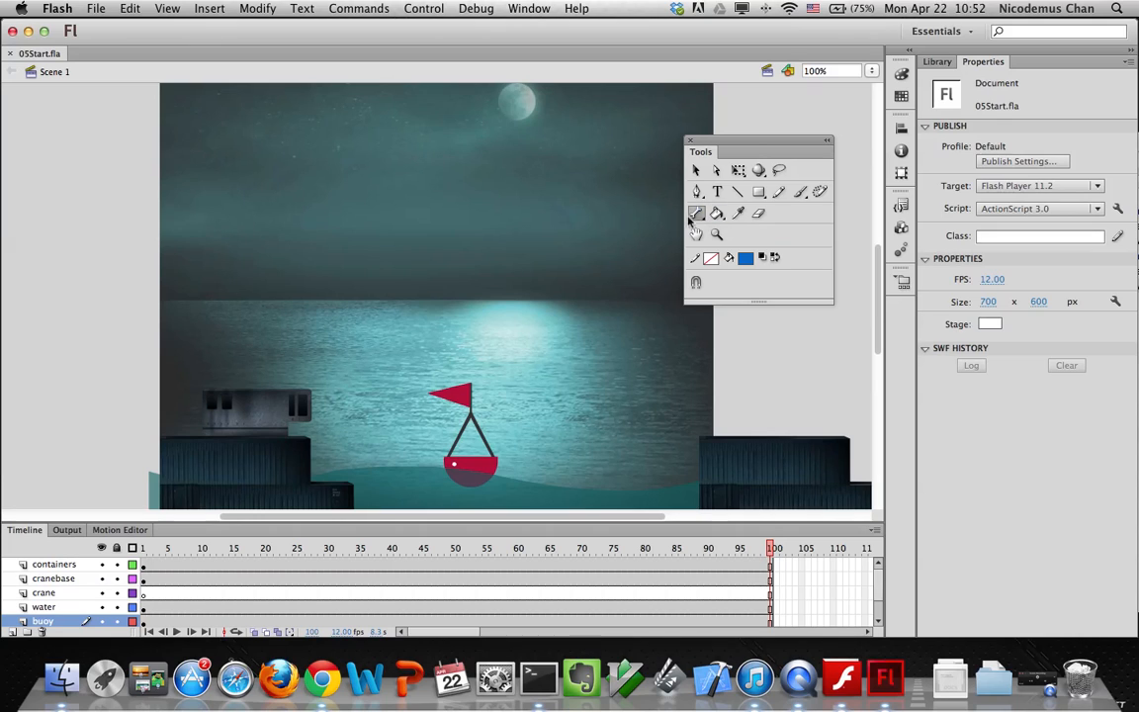
Make the crane layer active and lock every other layer
drag(697, 216, 732, 219)
drag(81, 520, 68, 453)
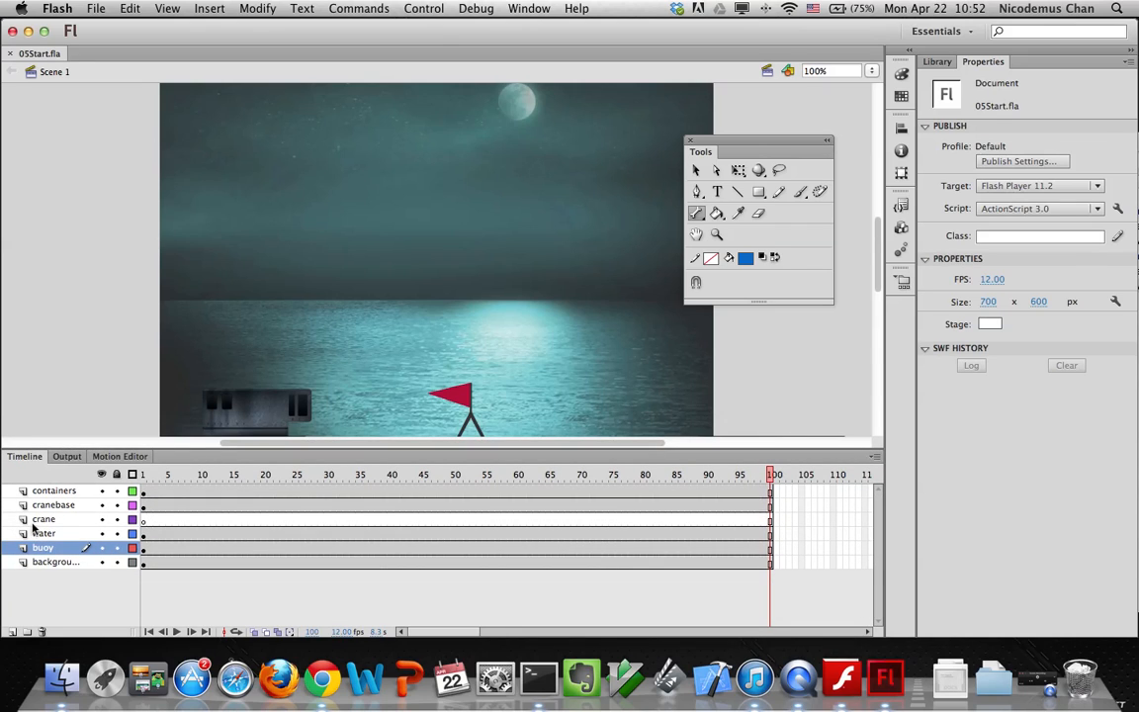
click(38, 521)
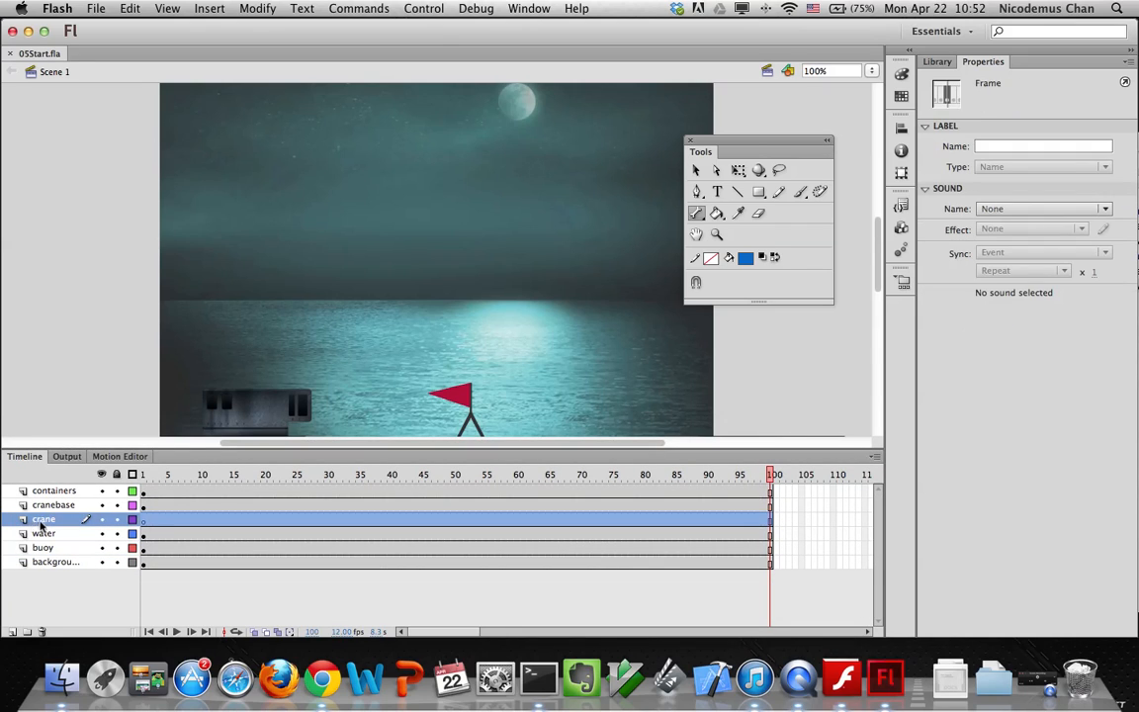
click(116, 475)
click(117, 520)
drag(684, 449, 683, 502)
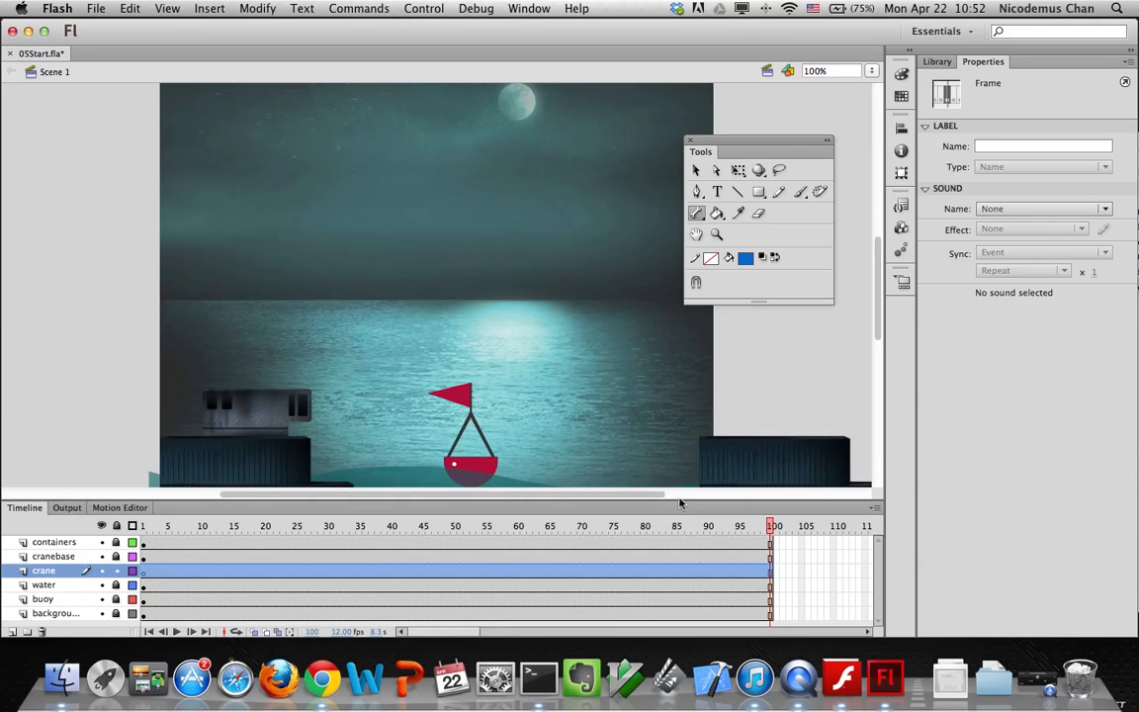
Try placing the cranearm1 library symbol above the crane base, and delete that instance
click(936, 62)
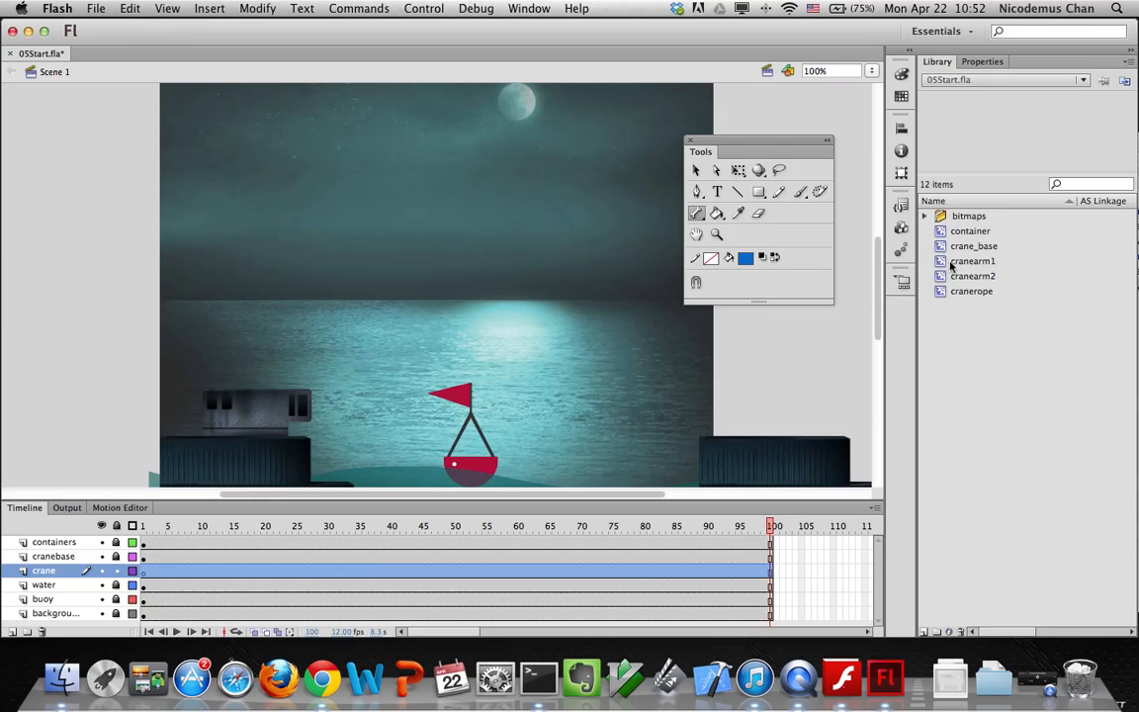
click(942, 263)
drag(941, 263, 285, 267)
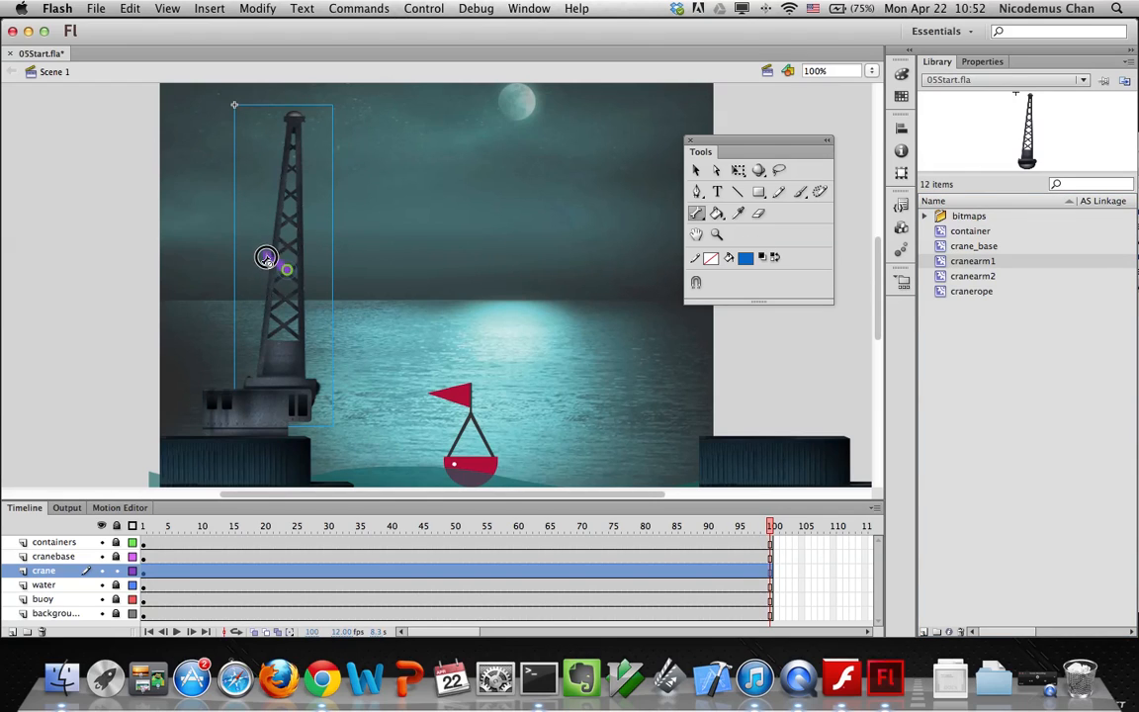
drag(286, 268, 319, 272)
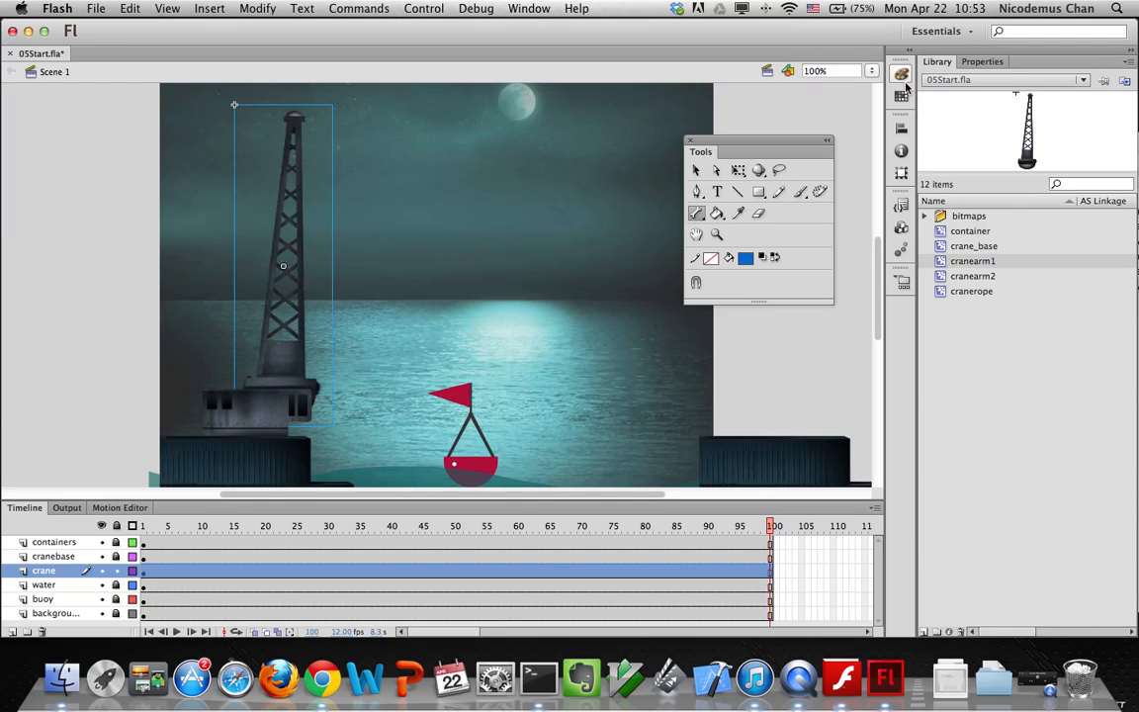
key(v)
drag(262, 308, 275, 330)
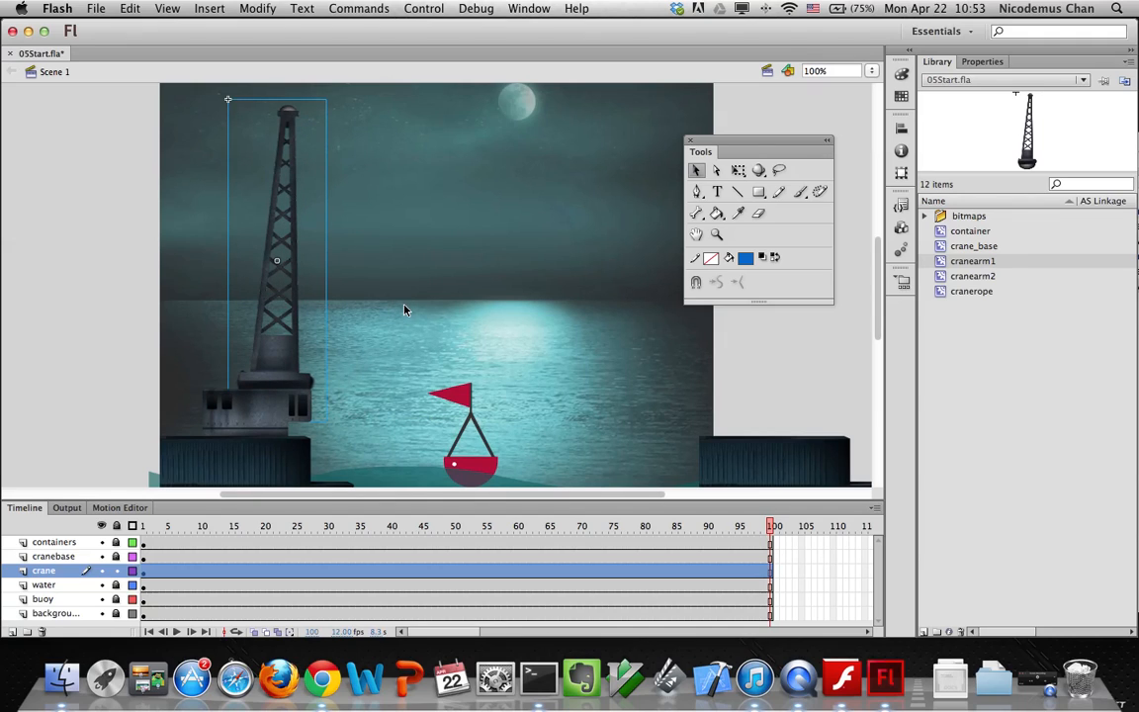
key(Delete)
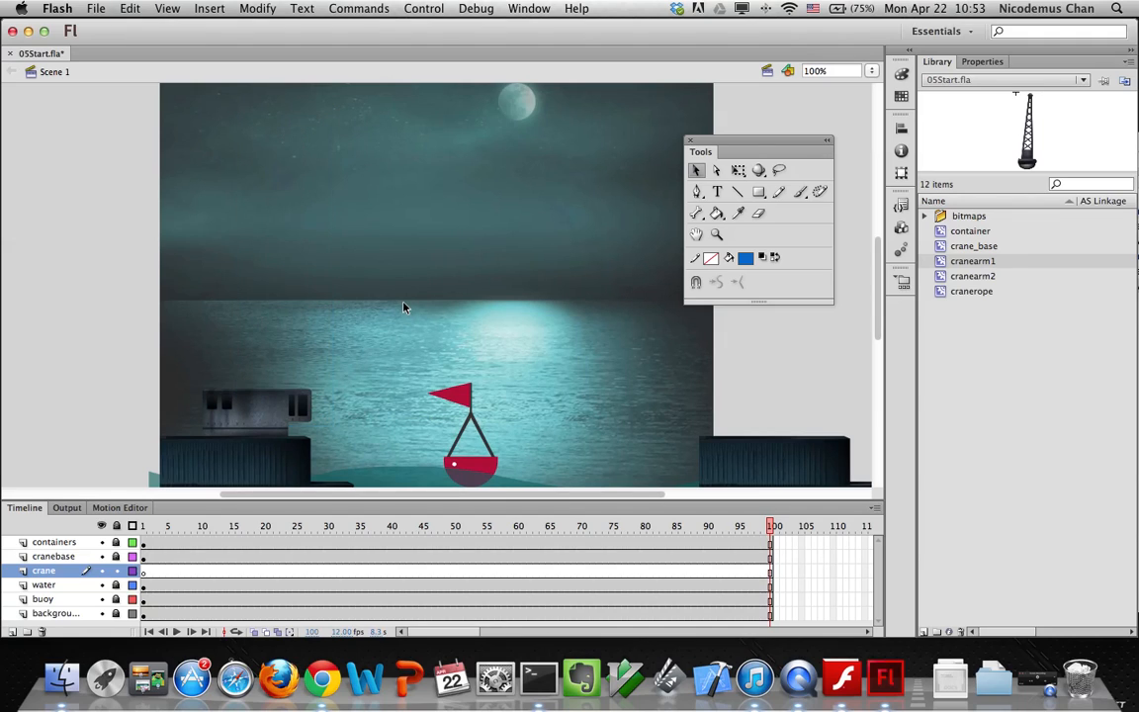
Place an instance of the cranearm1 symbol on the crane layer, with its foot resting on the crane base
click(942, 263)
drag(941, 265, 391, 220)
drag(343, 271, 271, 281)
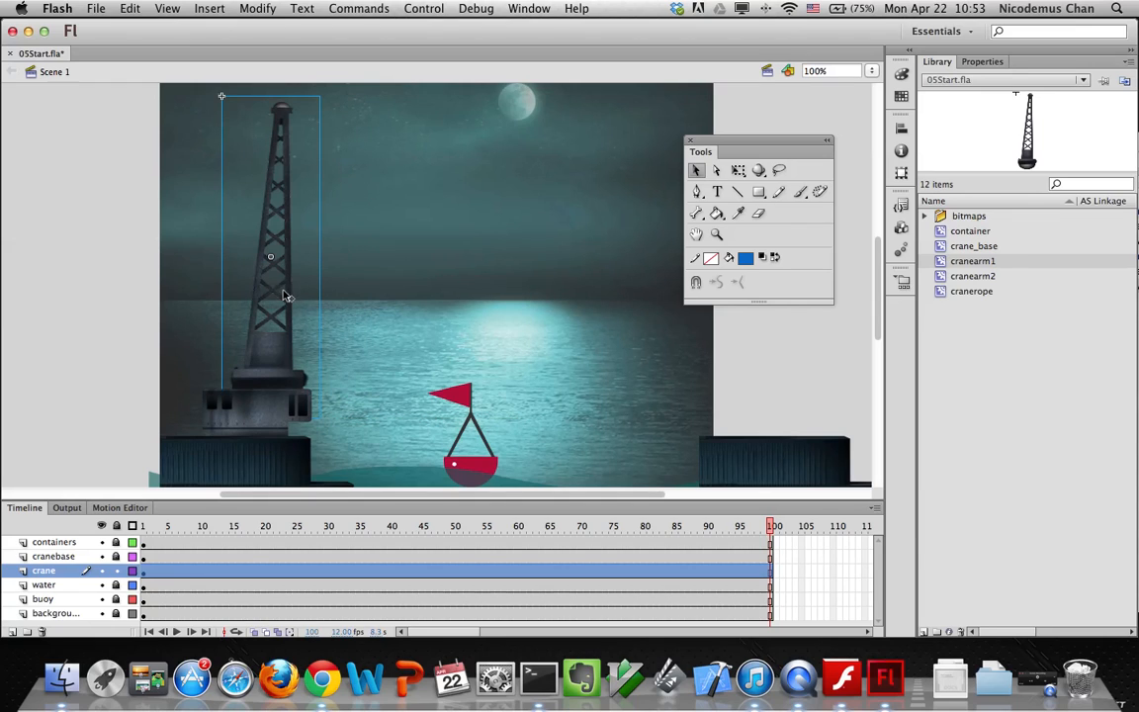
drag(278, 313, 266, 312)
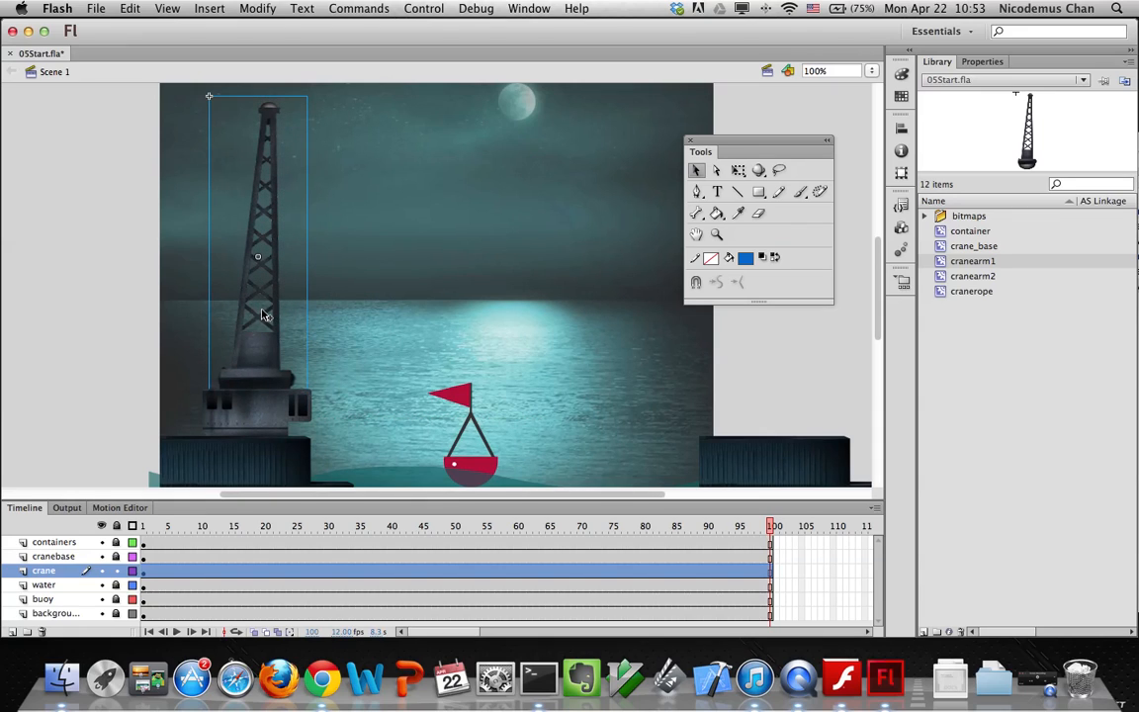
Place an instance of the cranearm2 symbol horizontally at the tip of the crane tower, extending over the water
click(959, 277)
drag(956, 281, 323, 115)
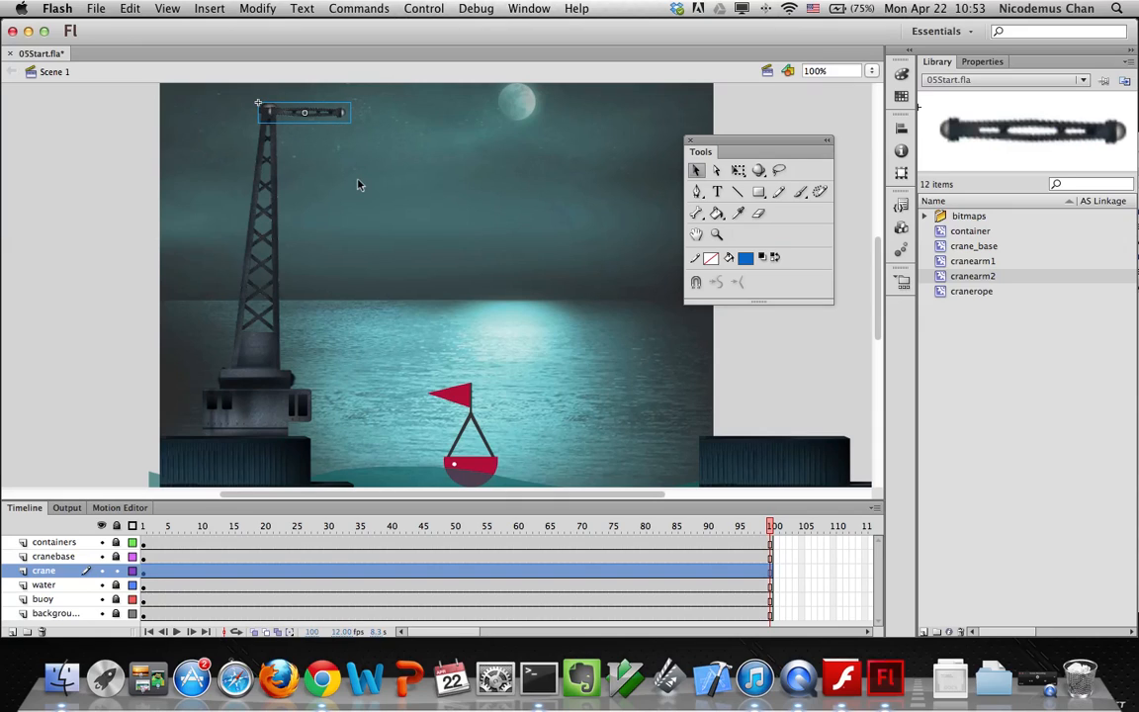
Seat the first cranearm2 on the tower tip, add a second cranearm2 instance end to end with it, and align both by vertical center
mouse_move(327, 117)
mouse_down()
mouse_move(324, 107)
mouse_move(333, 112)
mouse_up()
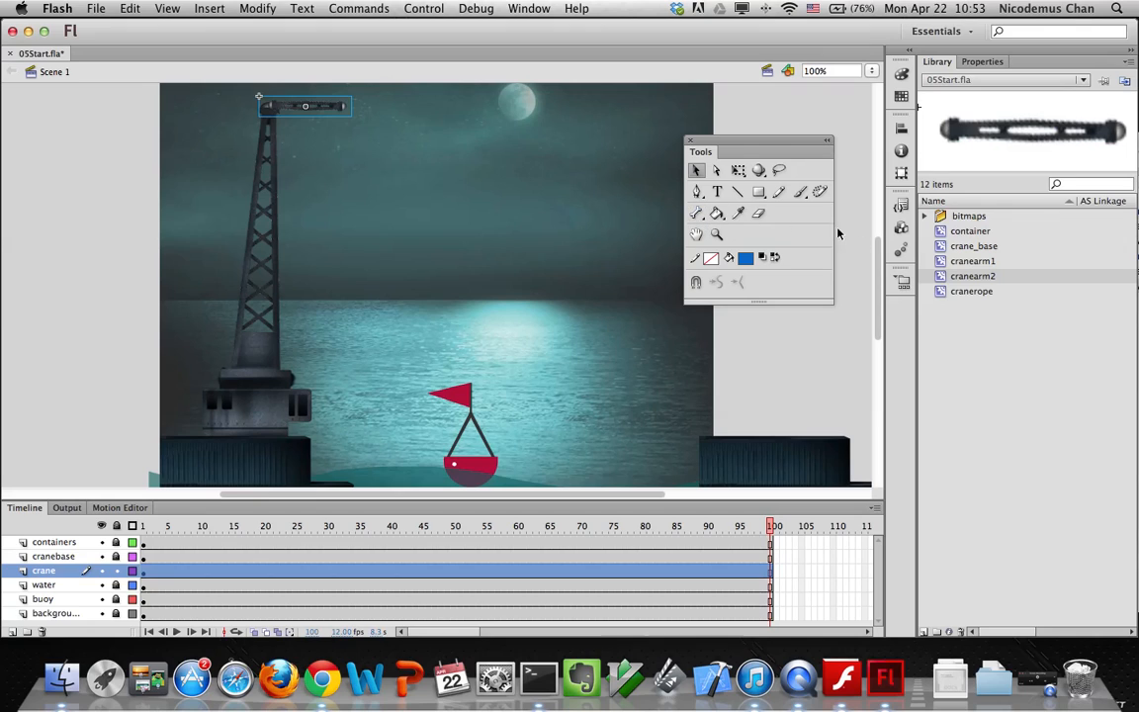
drag(962, 284, 388, 114)
click(323, 109)
shift+click(385, 110)
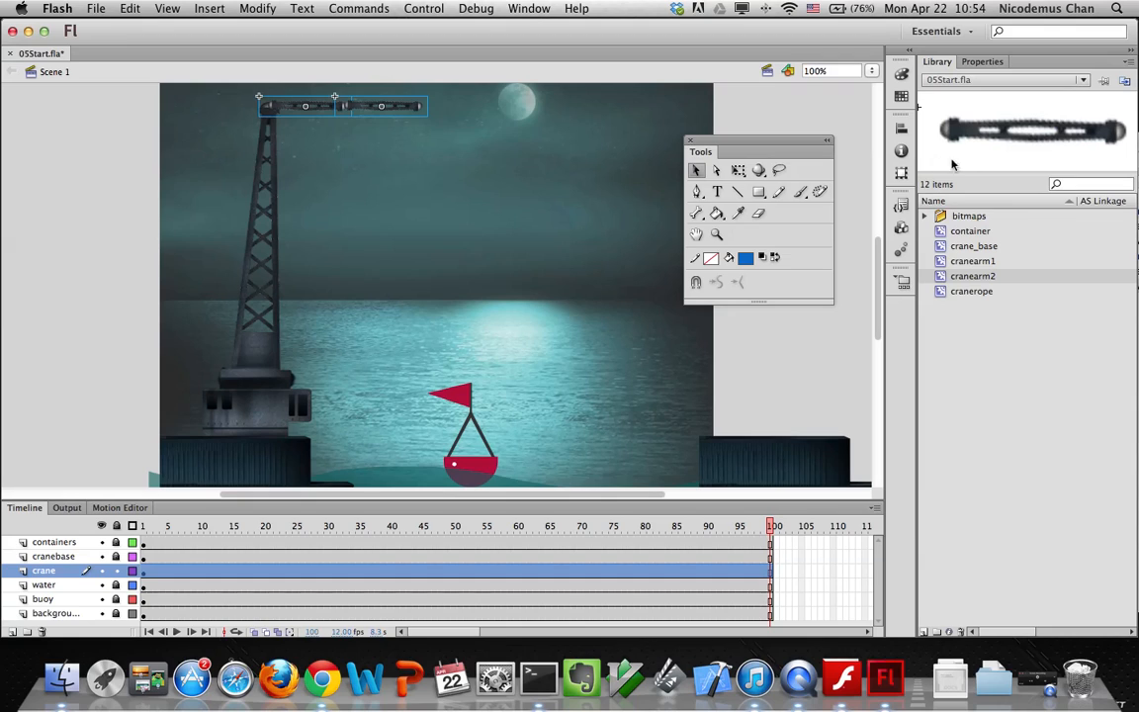
click(901, 129)
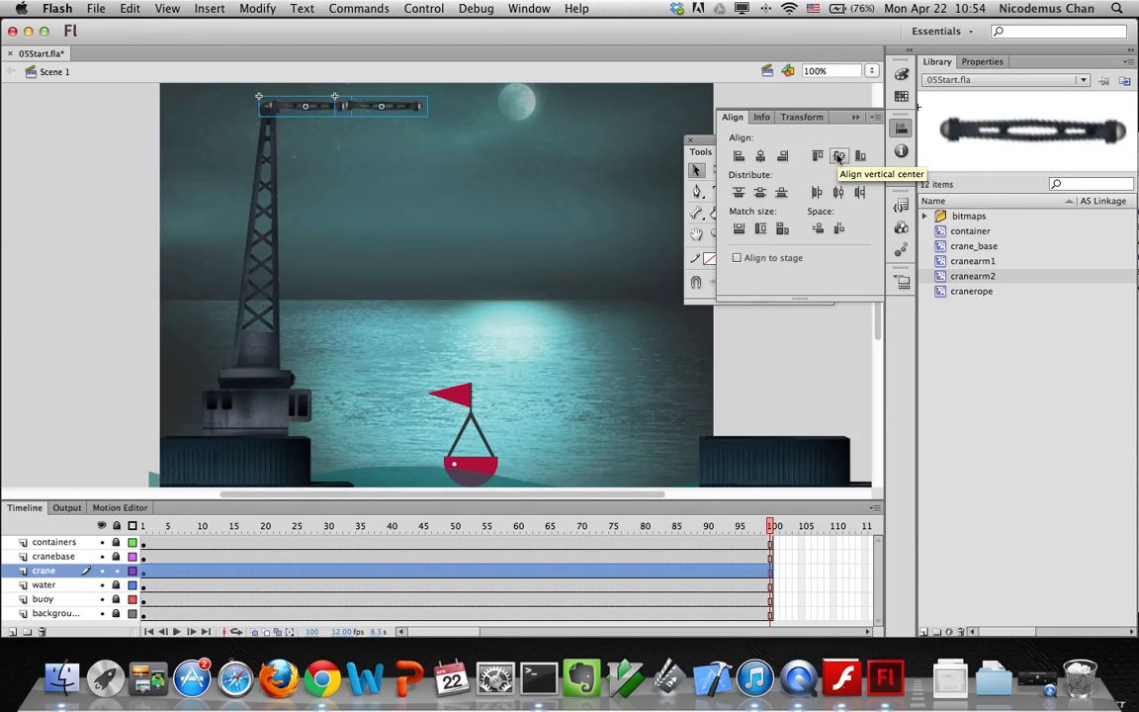
click(837, 156)
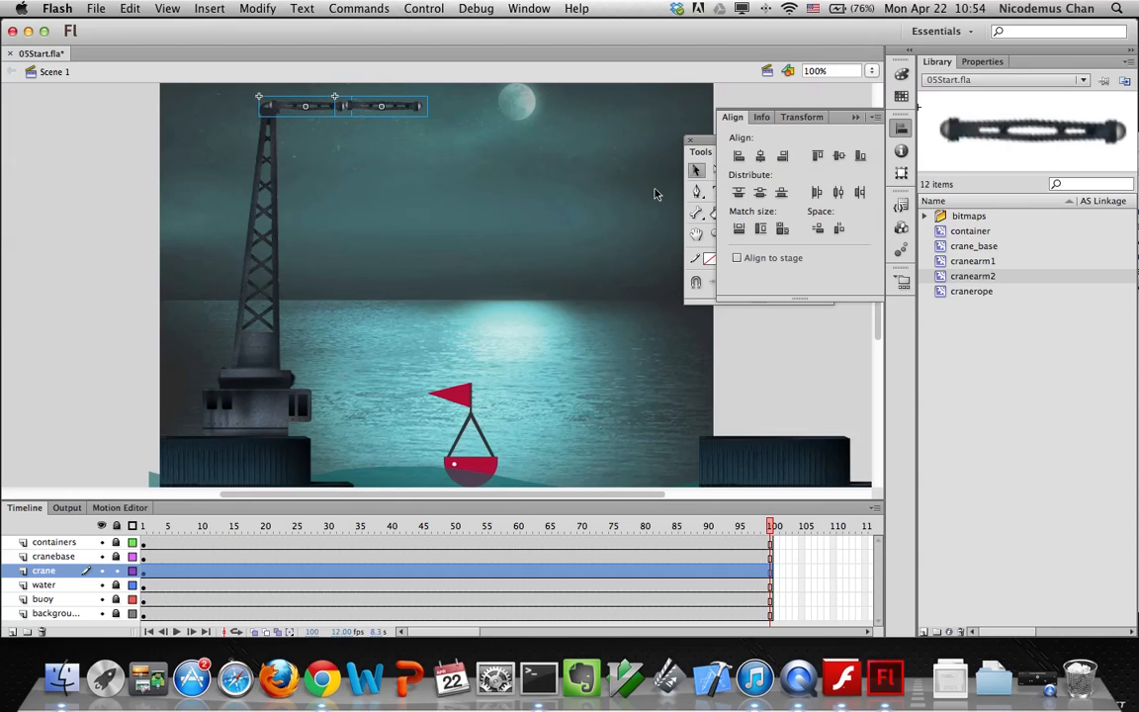
click(413, 171)
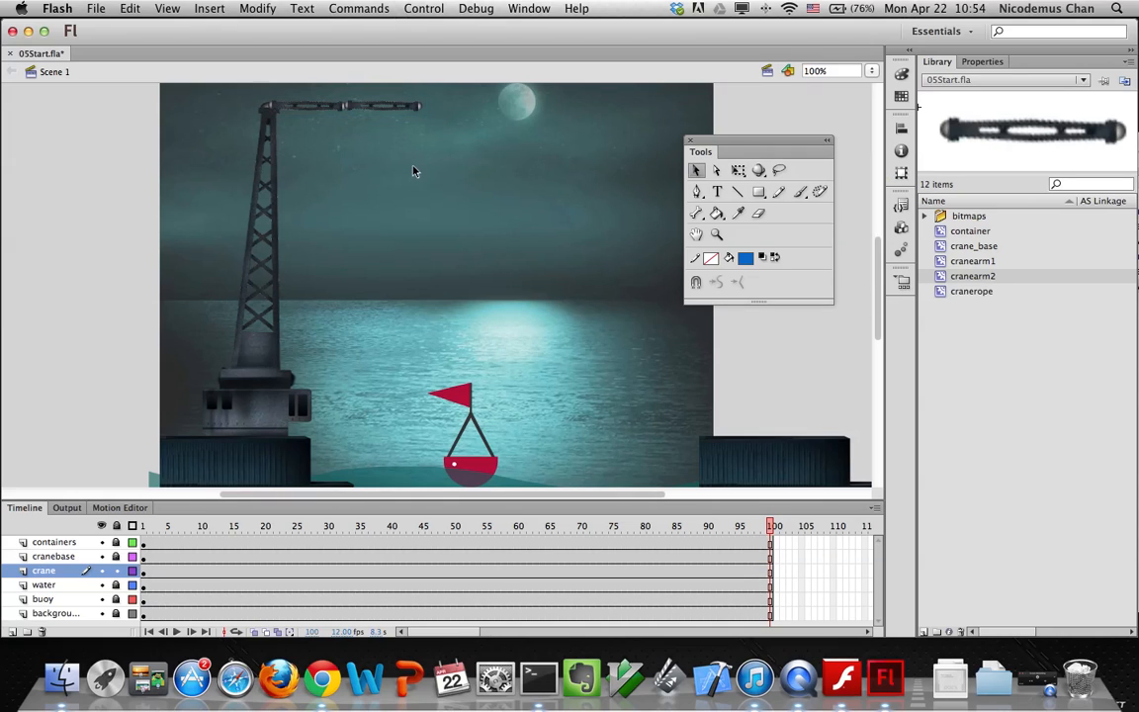
Fine-tune the position of the outer arm segment and hang an instance of the cranerope symbol from its outer end
click(385, 120)
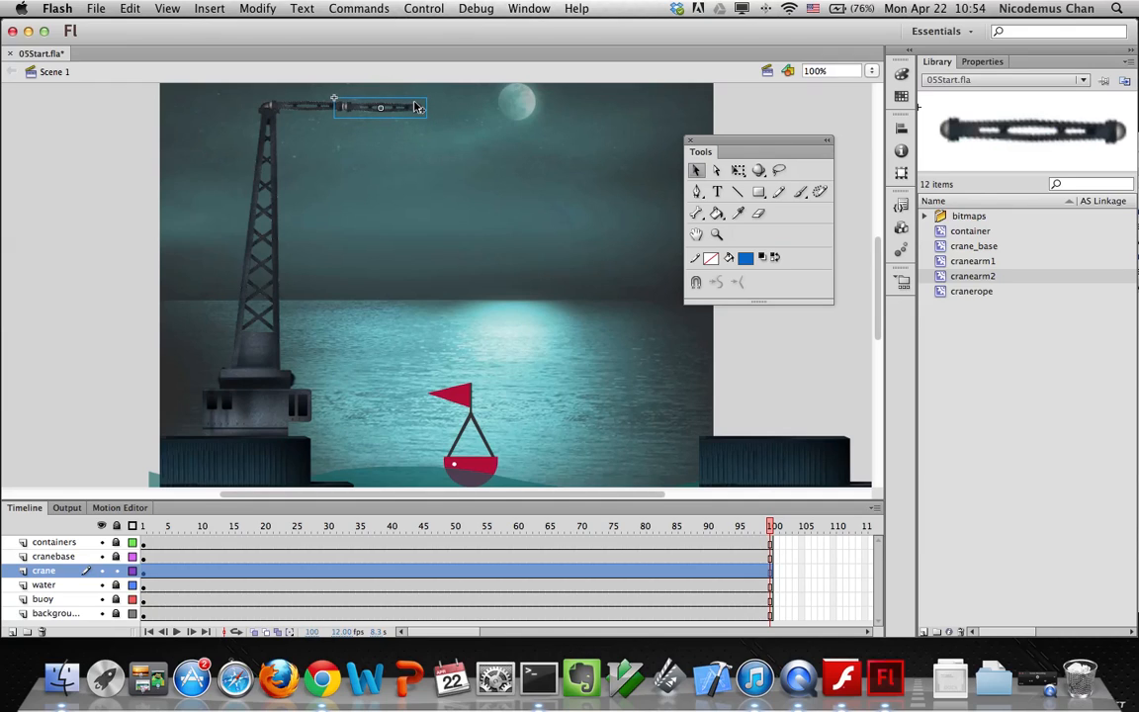
click(442, 150)
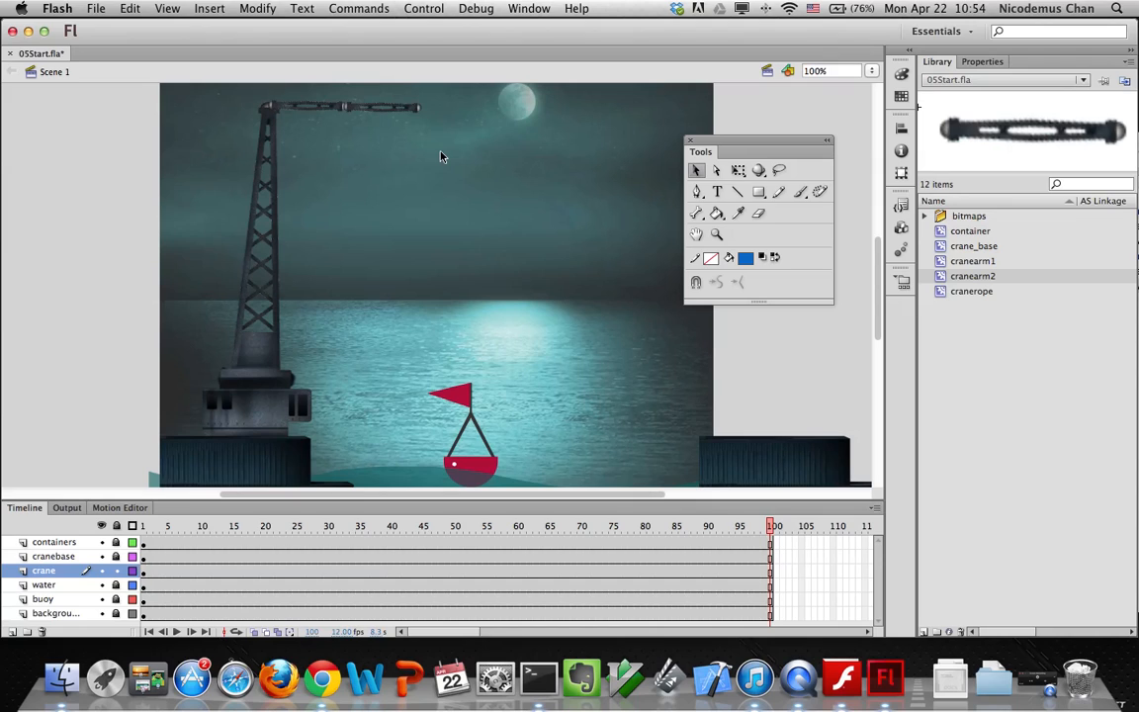
drag(945, 293, 422, 229)
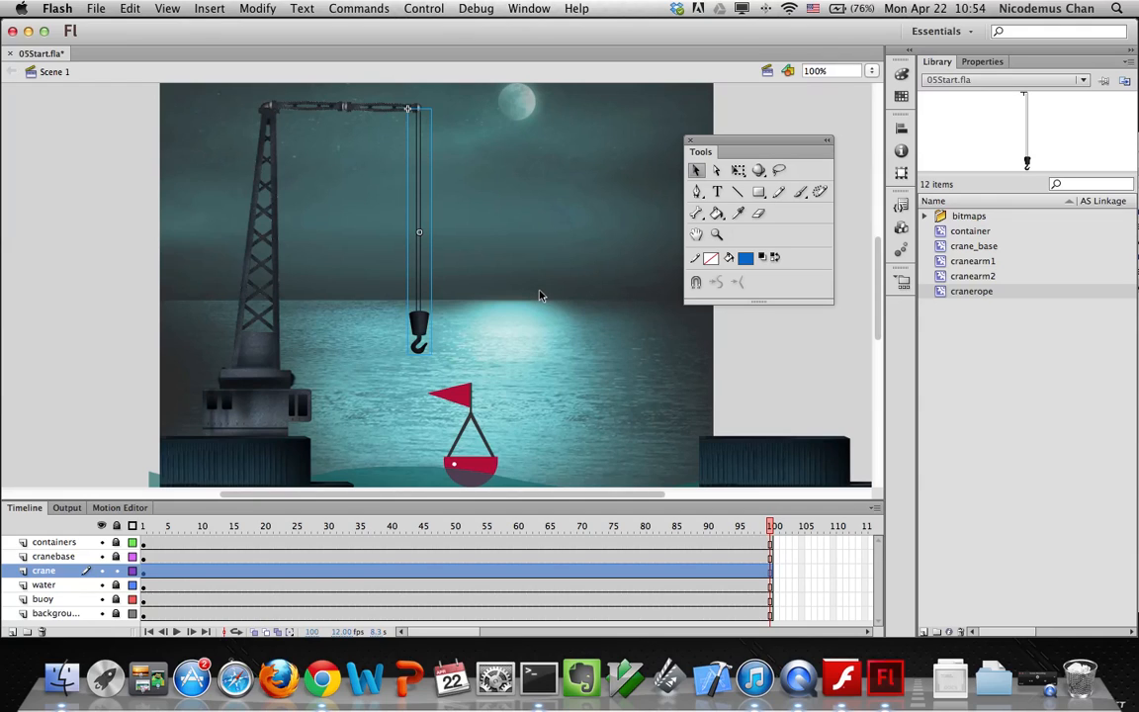
Build an armature with the Bone tool from the tower's foot to its tip, through the joint between the arm segments, to the rope's top
click(700, 215)
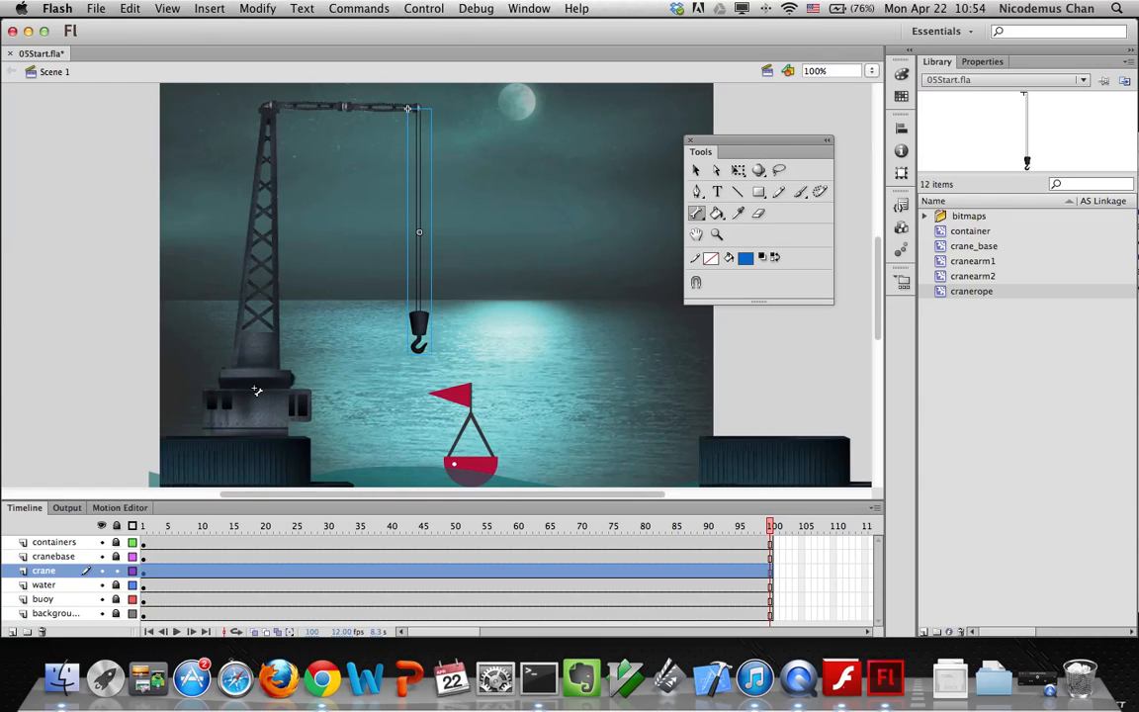
drag(257, 391, 268, 107)
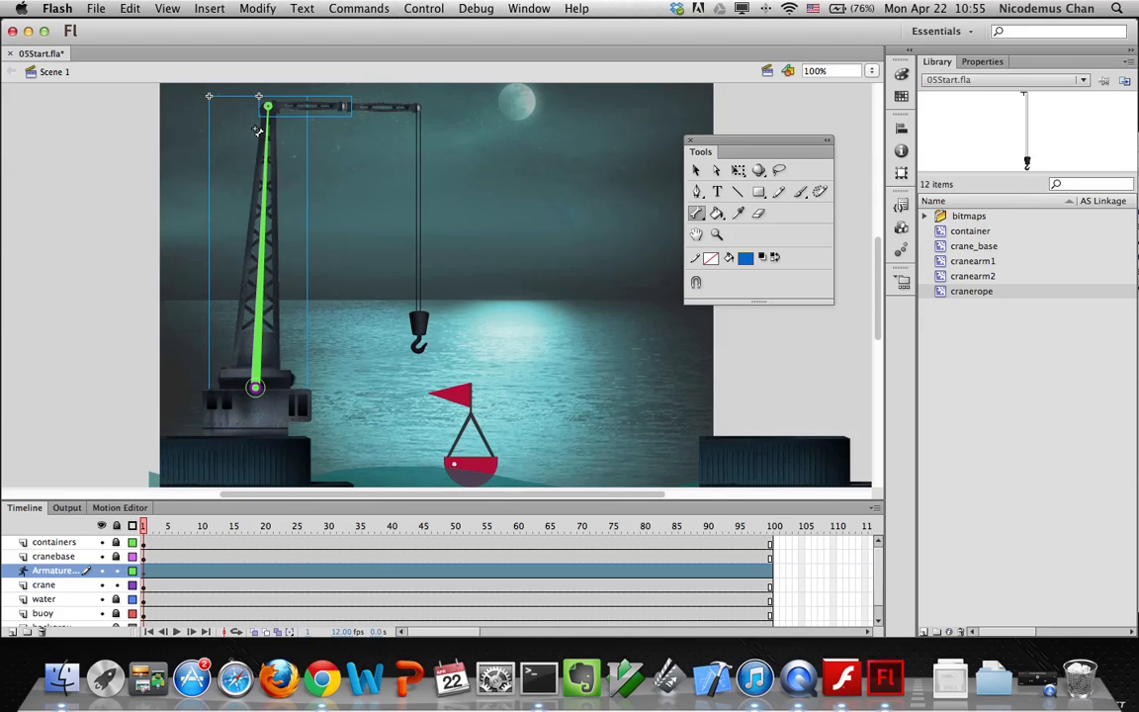
drag(270, 107, 344, 106)
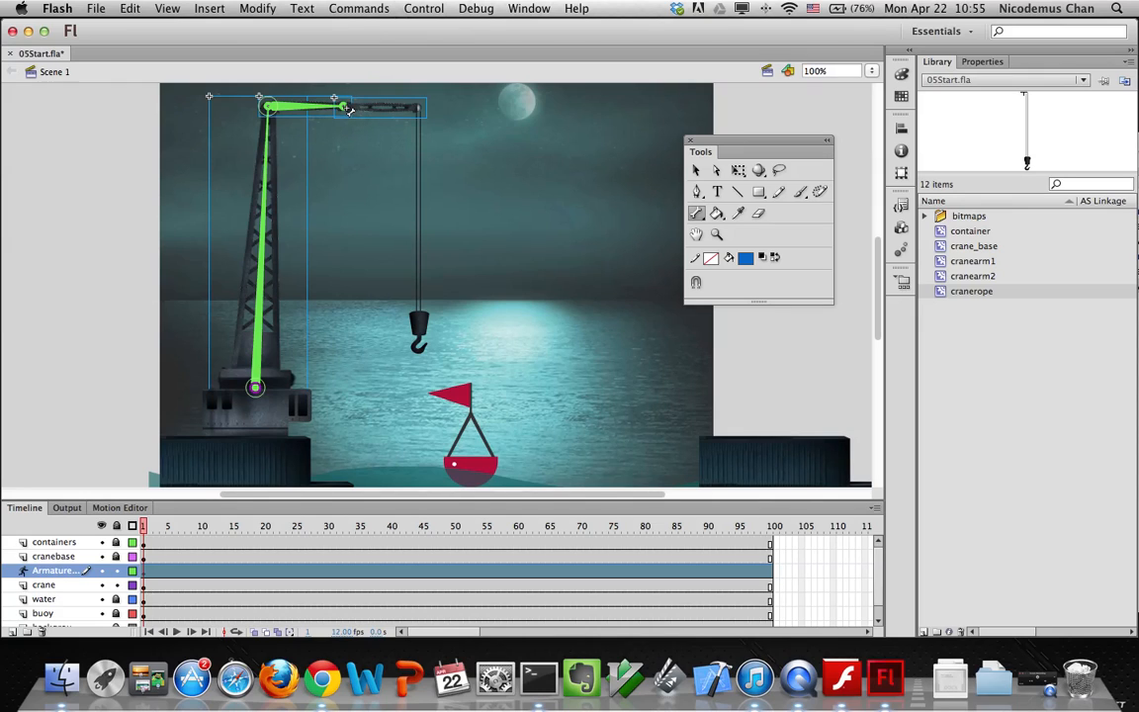
drag(344, 106, 421, 110)
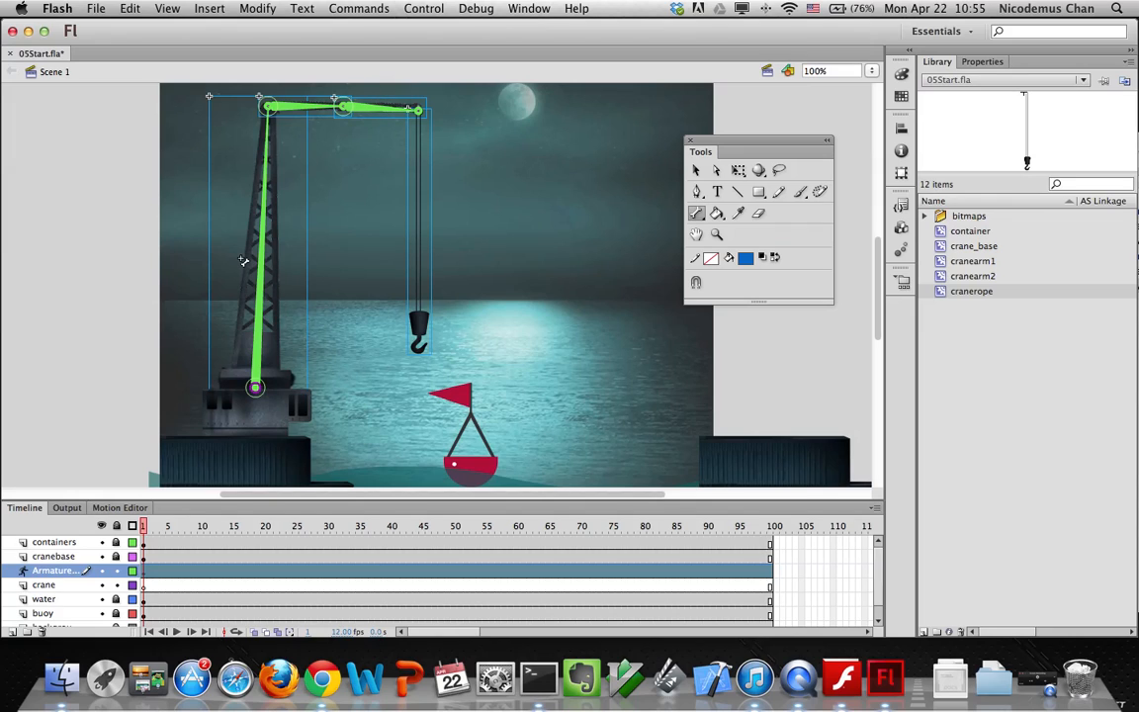
Rename the armature layer as cranearm1
double_click(45, 574)
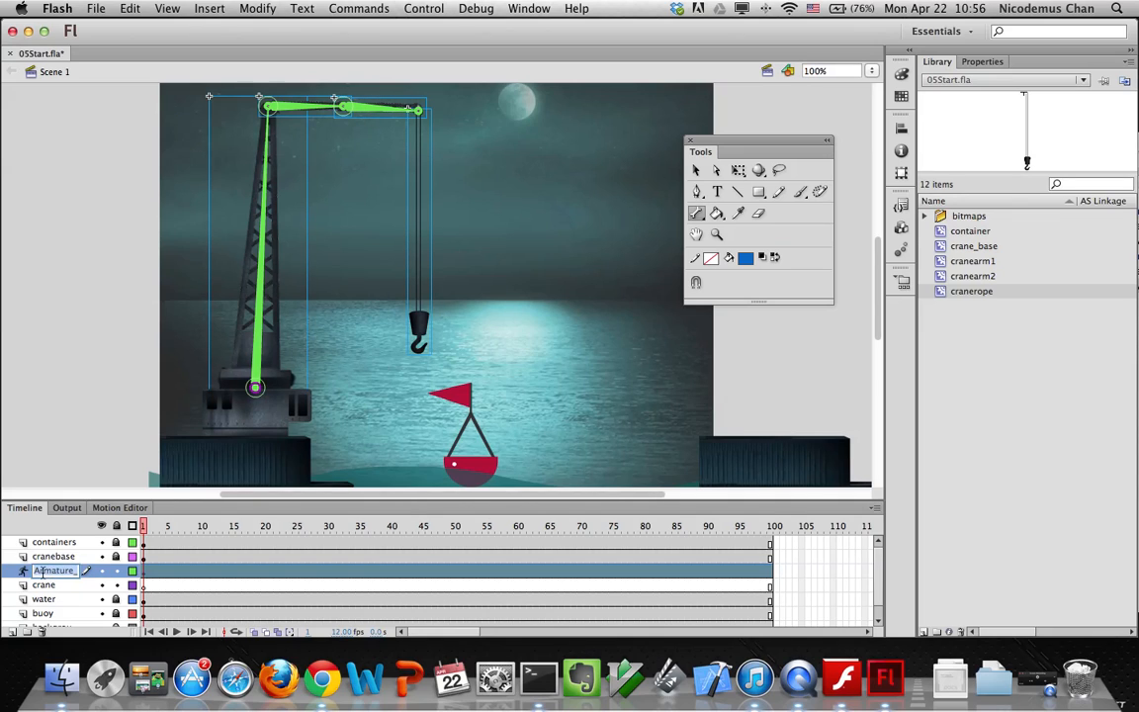
text(cr)
text(anearm1)
key(Return)
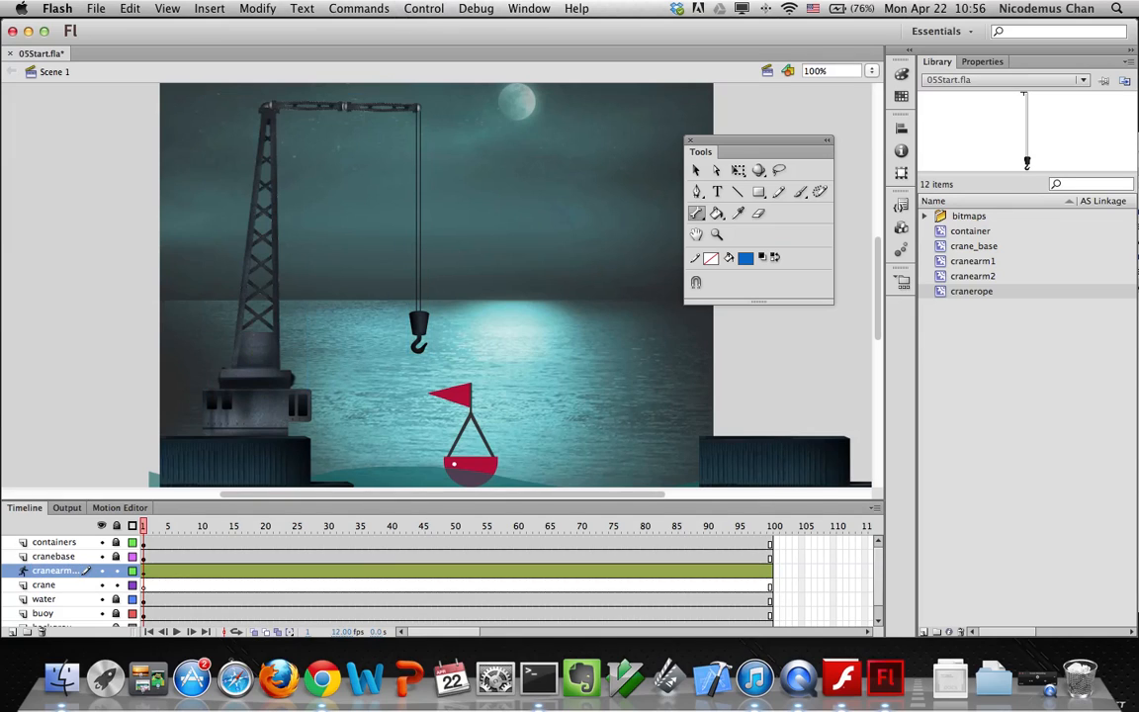
Delete the empty crane layer below the armature layer
double_click(46, 583)
right_click(83, 590)
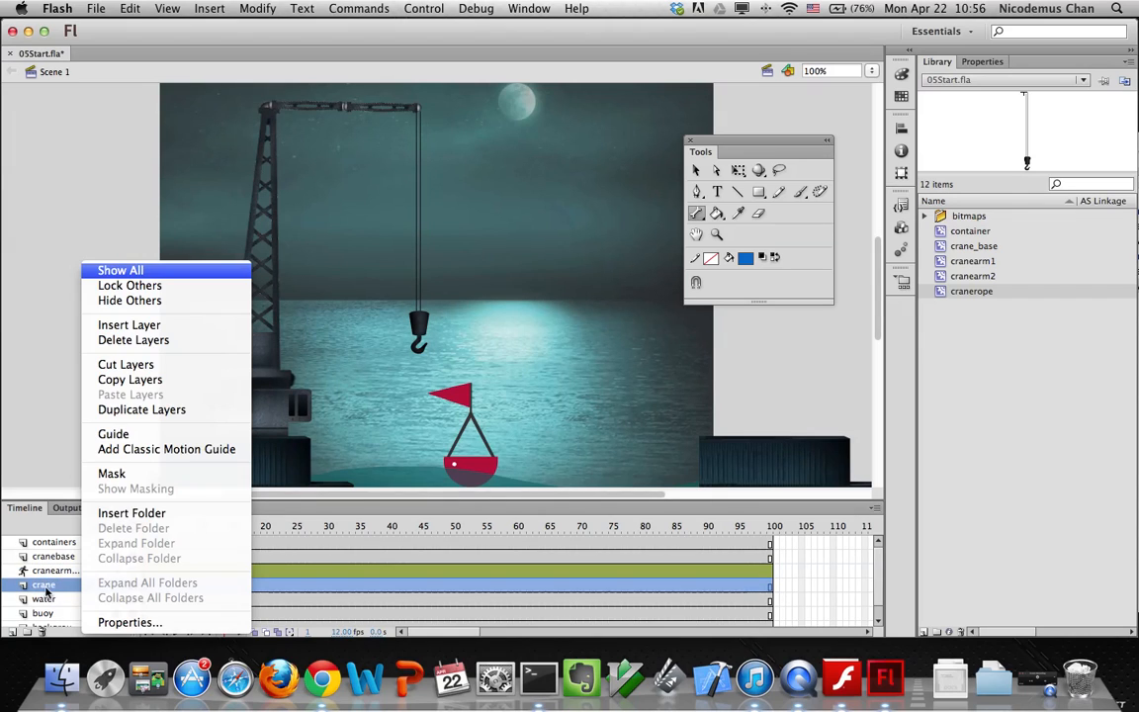
click(117, 340)
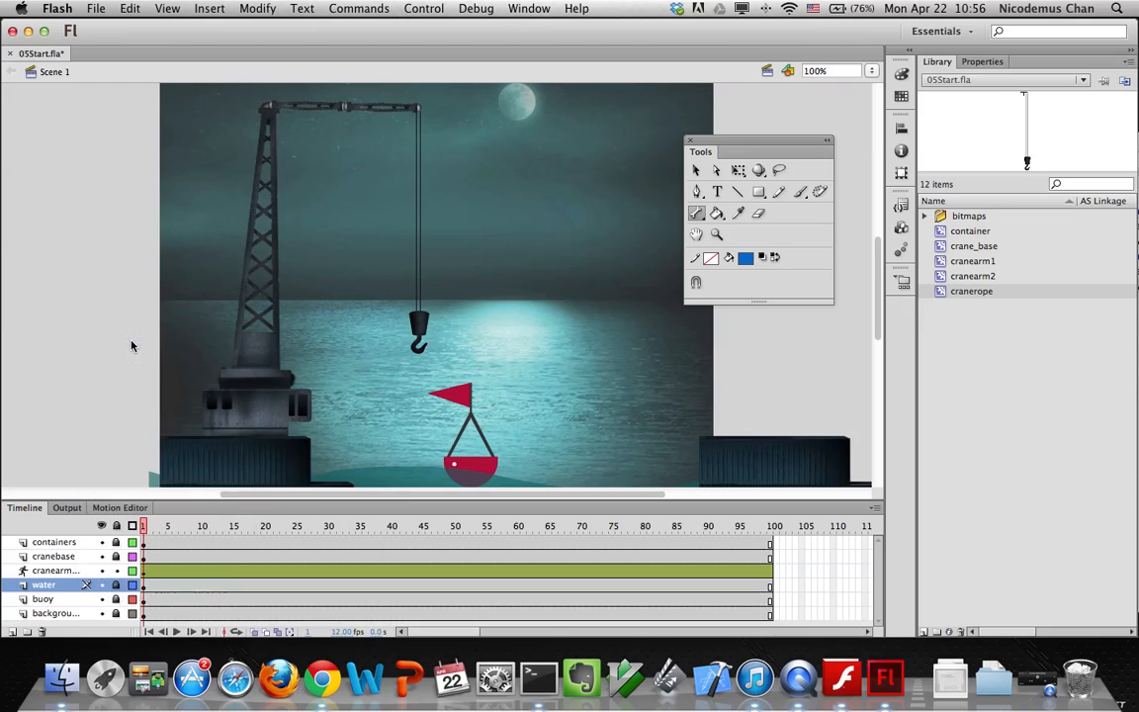
Examine the properties of the crane armature's bones, moving between parent and child bones from the tower to the outer arm
click(37, 572)
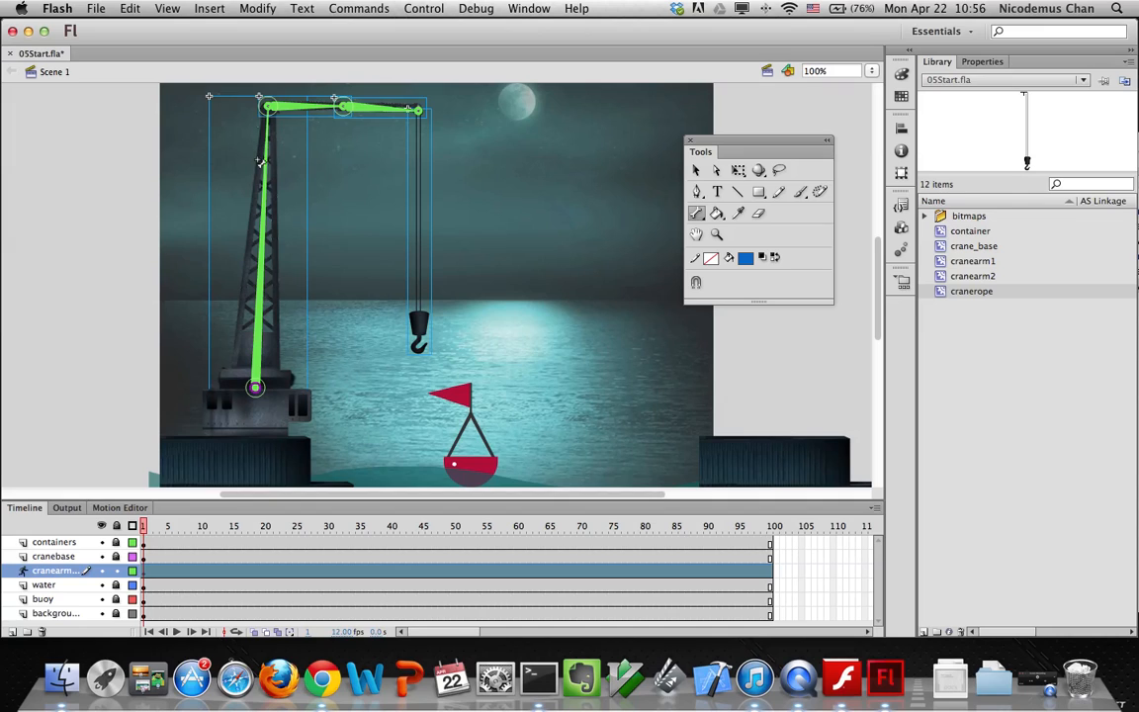
key(v)
click(269, 206)
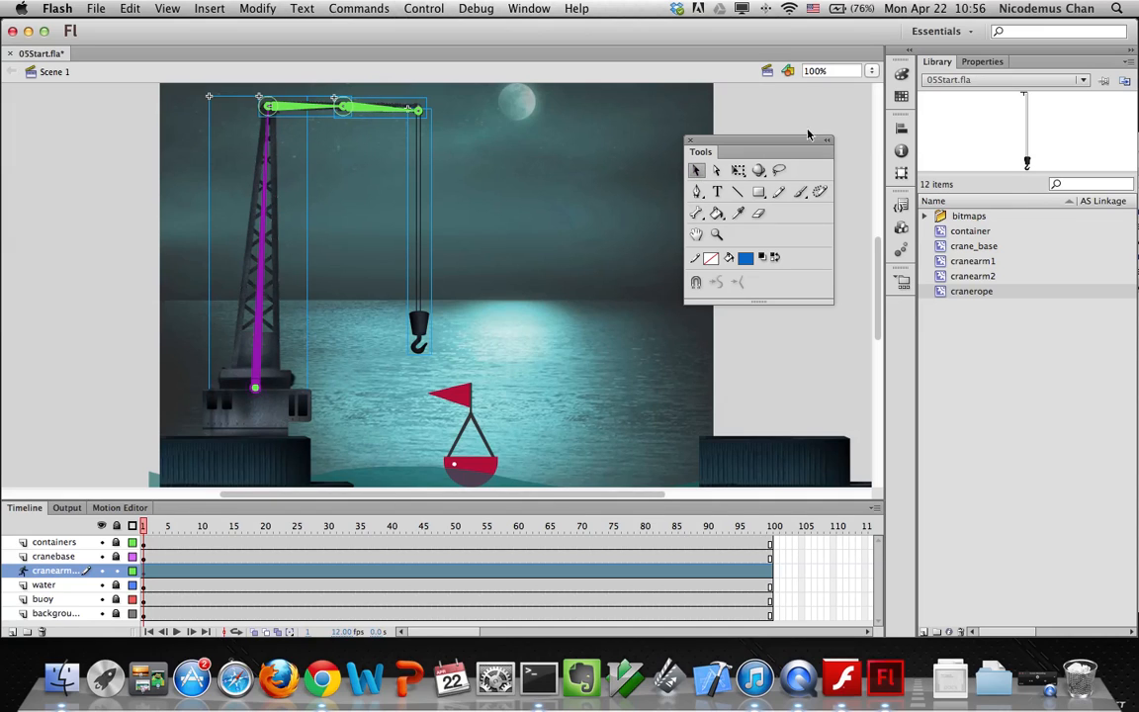
click(982, 62)
click(1087, 86)
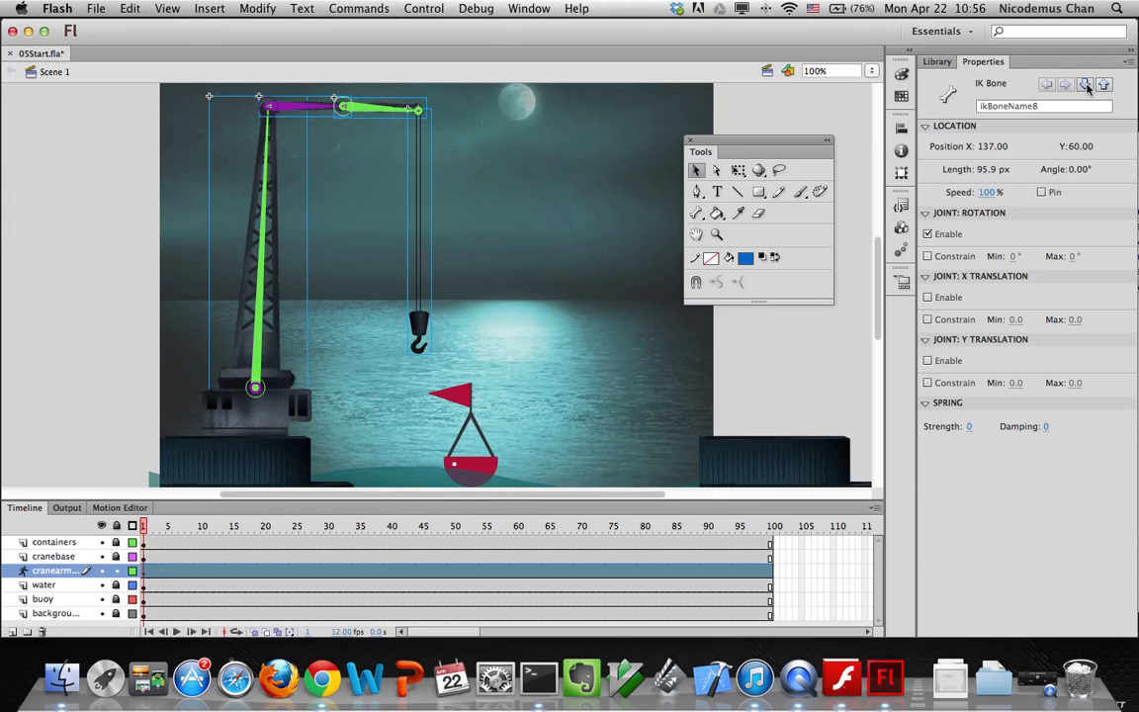
click(1087, 86)
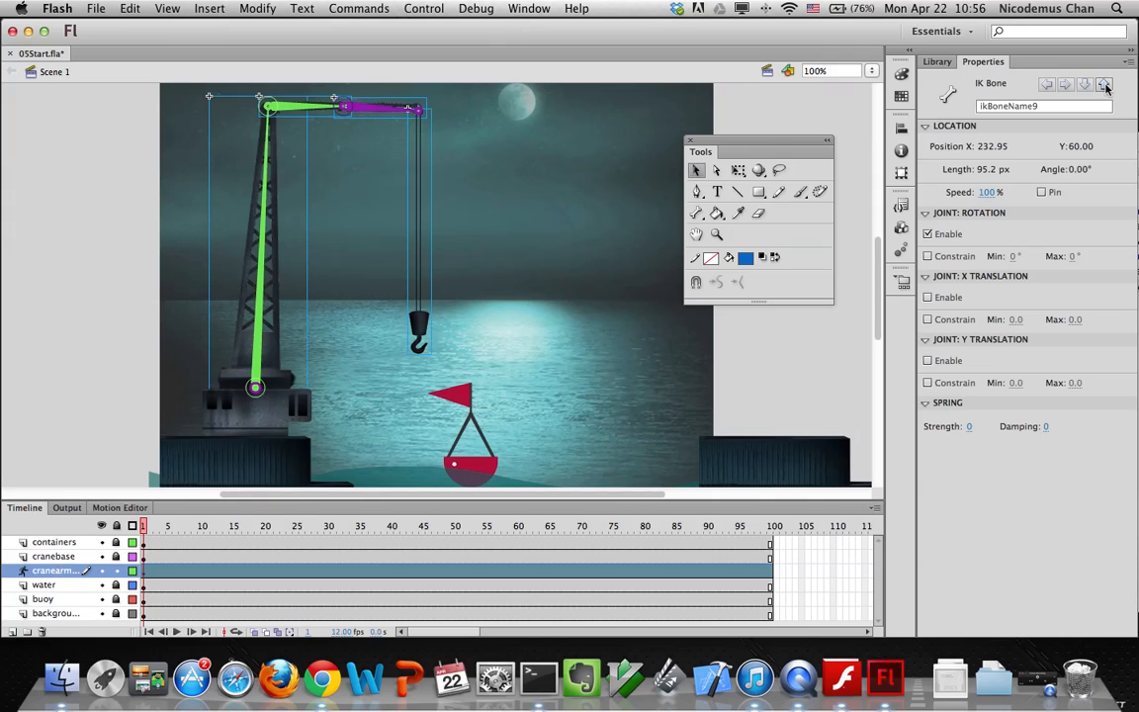
click(1106, 86)
click(1105, 86)
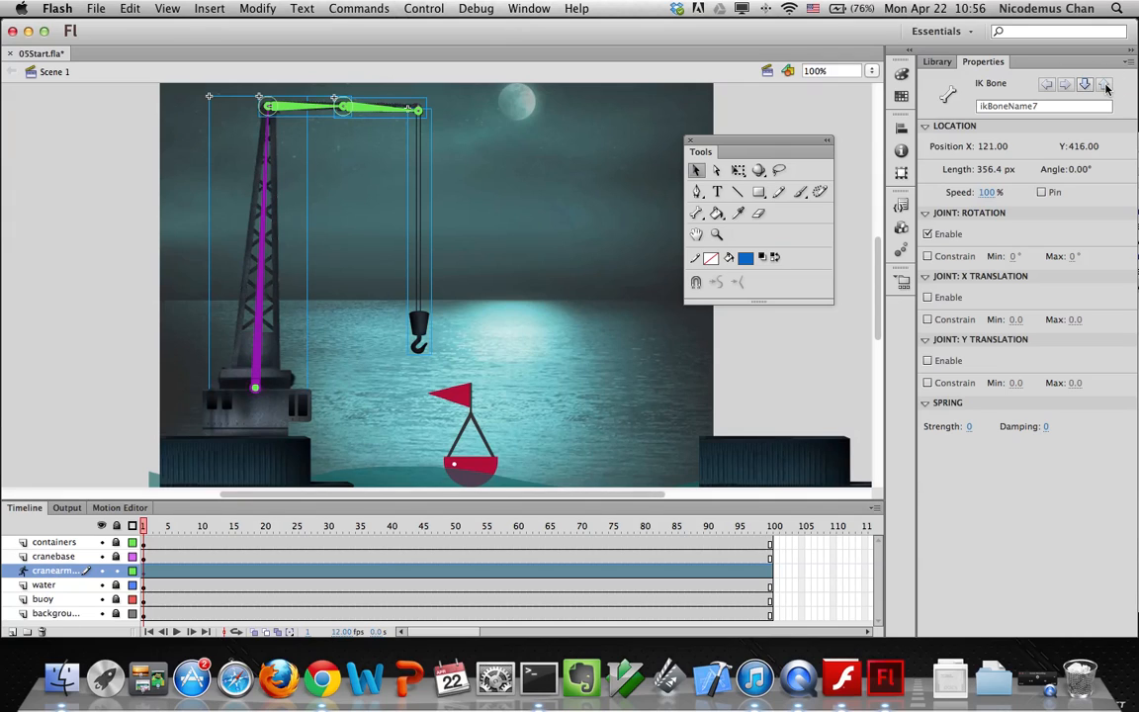
click(1085, 86)
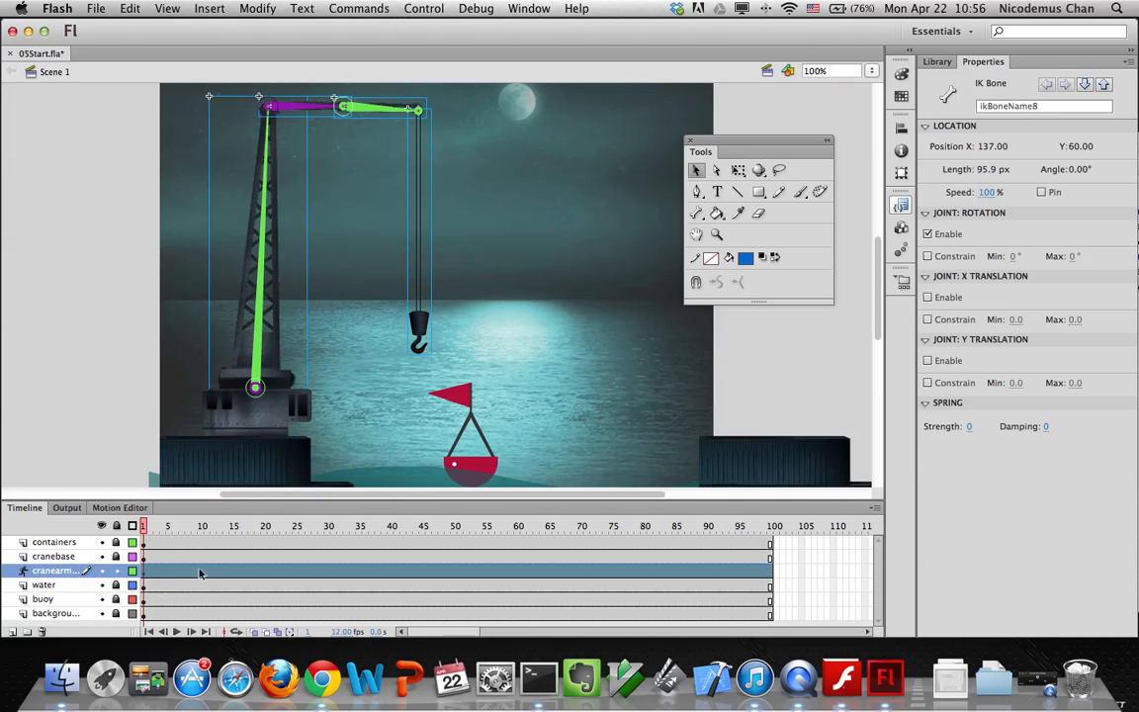
Pose the armature at frame 50 with the tower leaning over the water and the rope hanging vertically, its hook just beside the buoy
drag(143, 531, 457, 535)
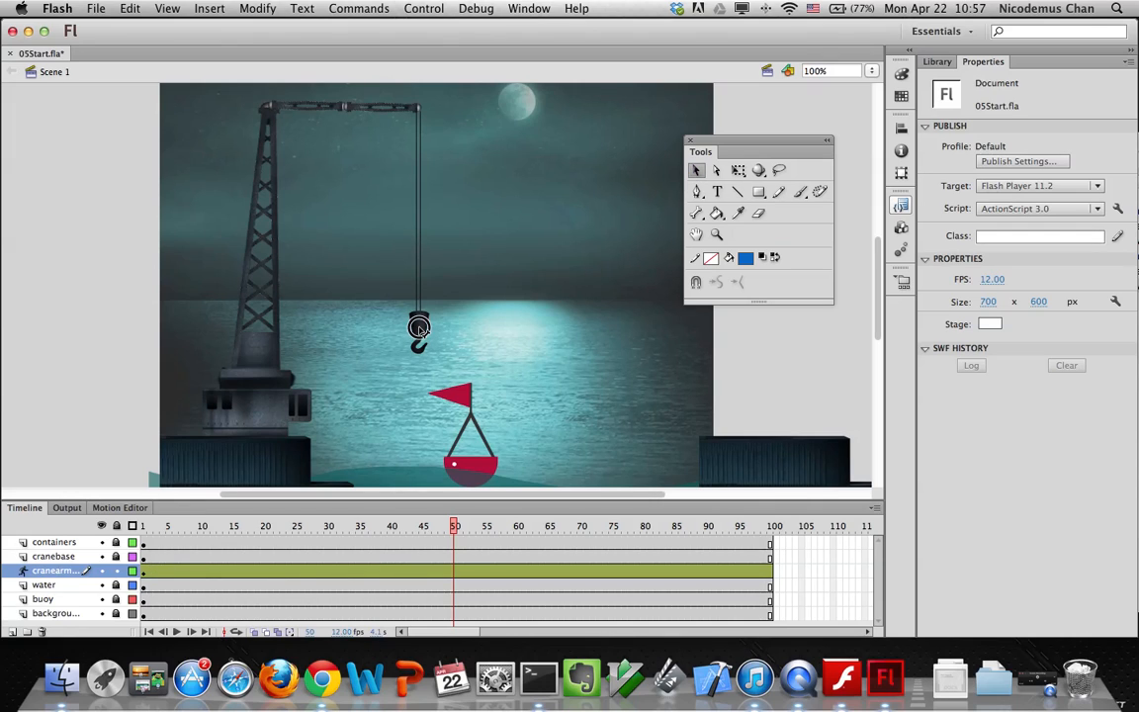
click(420, 331)
drag(419, 331, 402, 300)
drag(485, 245, 265, 220)
drag(37, 192, 546, 327)
drag(308, 199, 346, 198)
drag(531, 301, 344, 400)
drag(309, 160, 376, 180)
drag(477, 423, 316, 416)
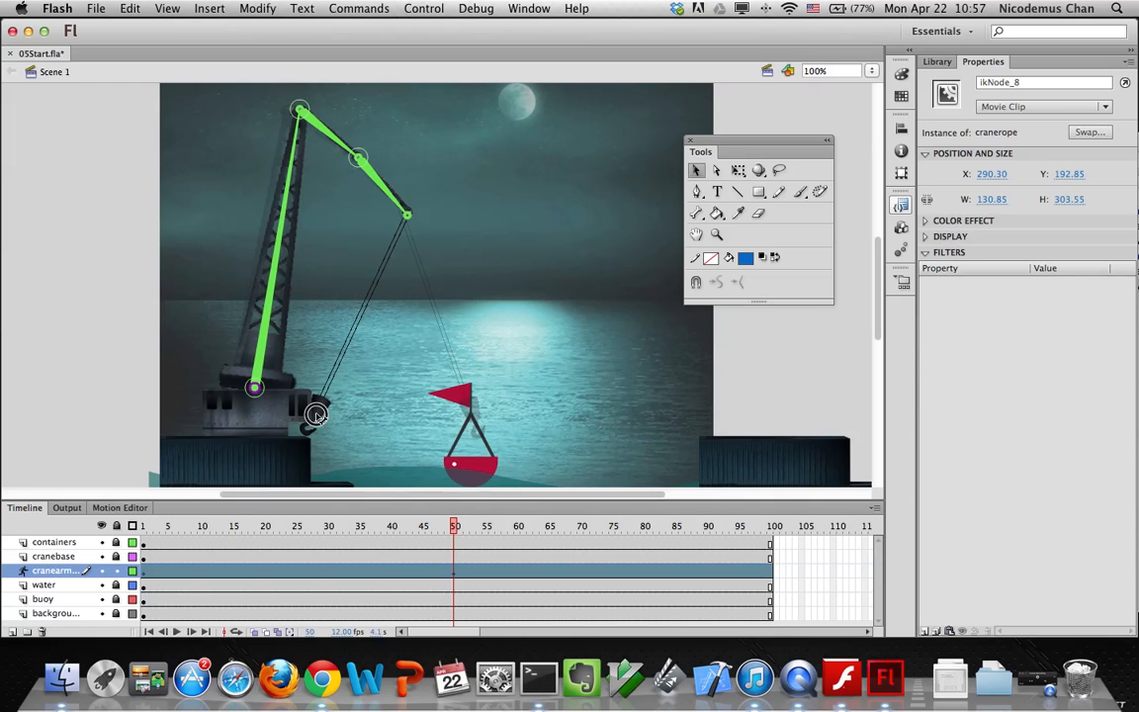
drag(317, 415, 421, 448)
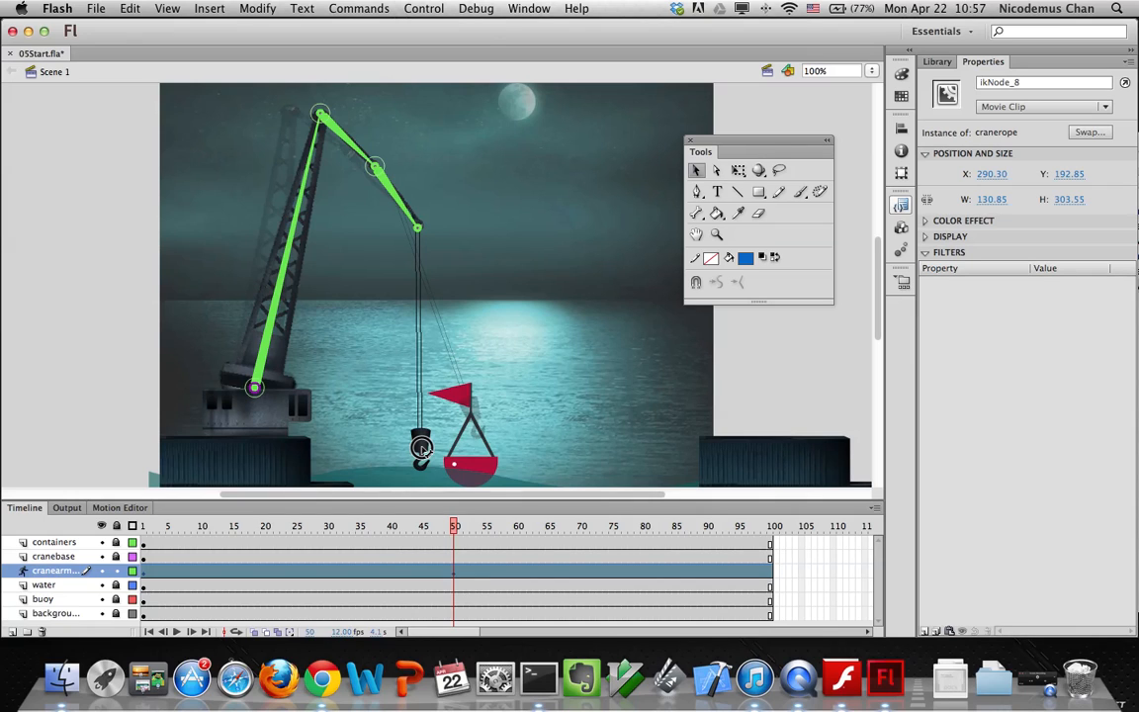
mouse_move(421, 448)
mouse_down()
mouse_move(462, 438)
mouse_move(450, 464)
mouse_move(427, 465)
mouse_up()
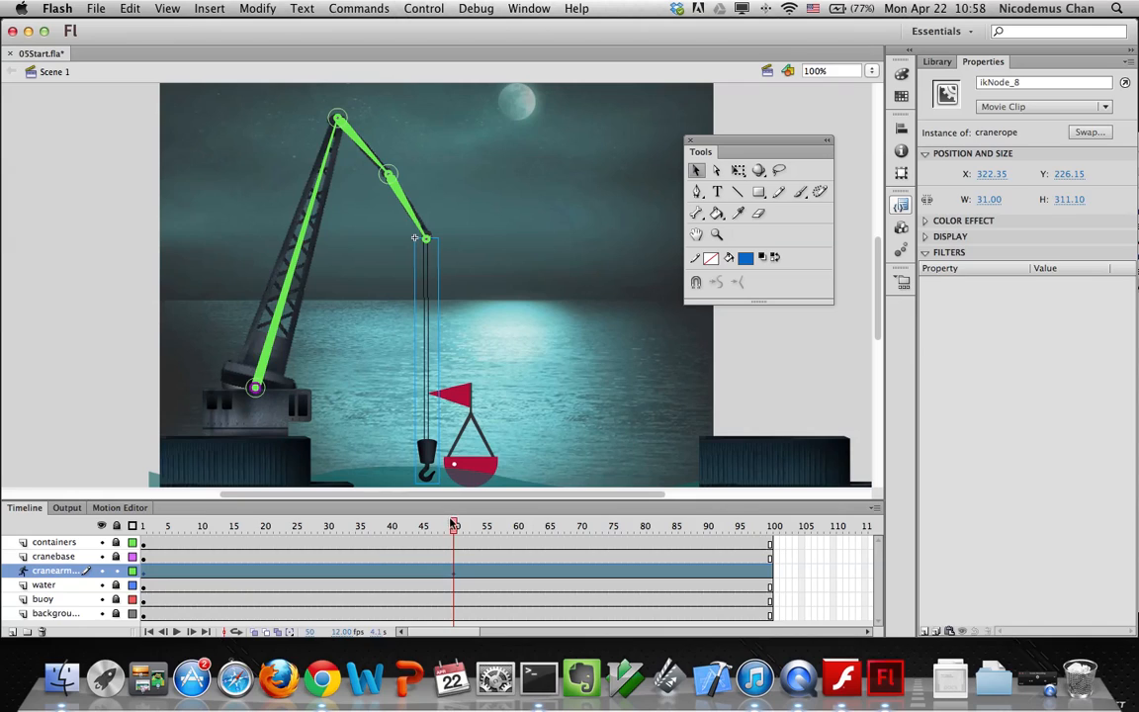
Pose the armature at the last frame with the tower upright and the vertically hanging hook raised and pulled back from the buoy
drag(453, 526, 770, 550)
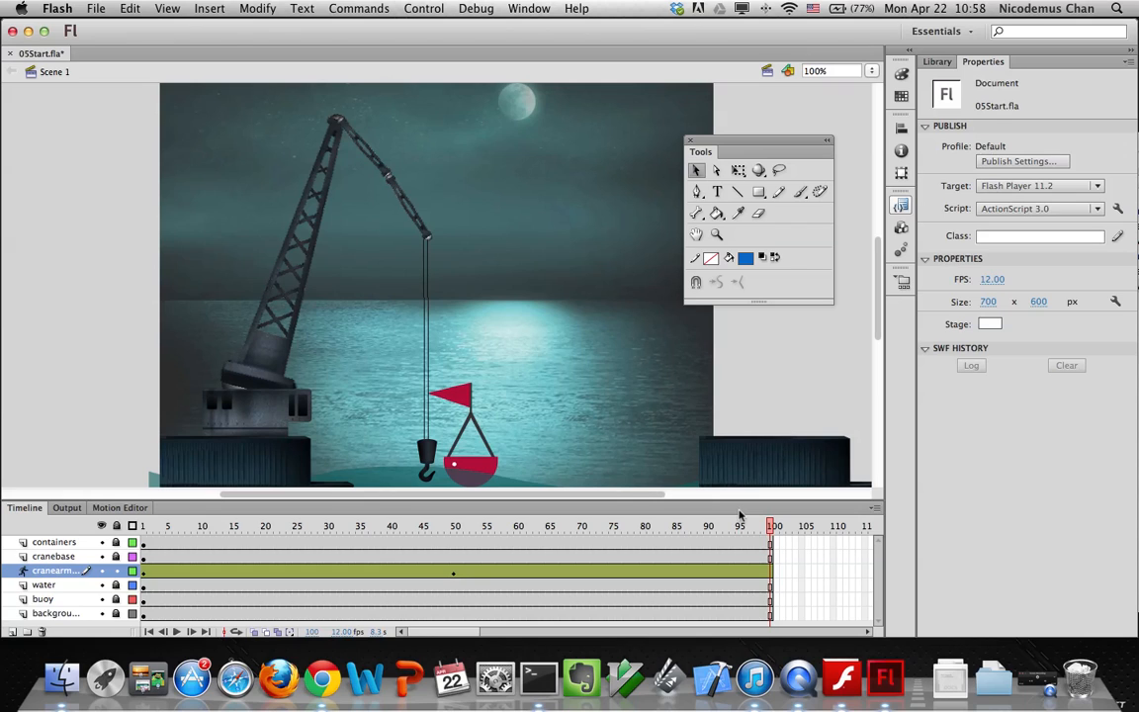
drag(432, 451, 379, 401)
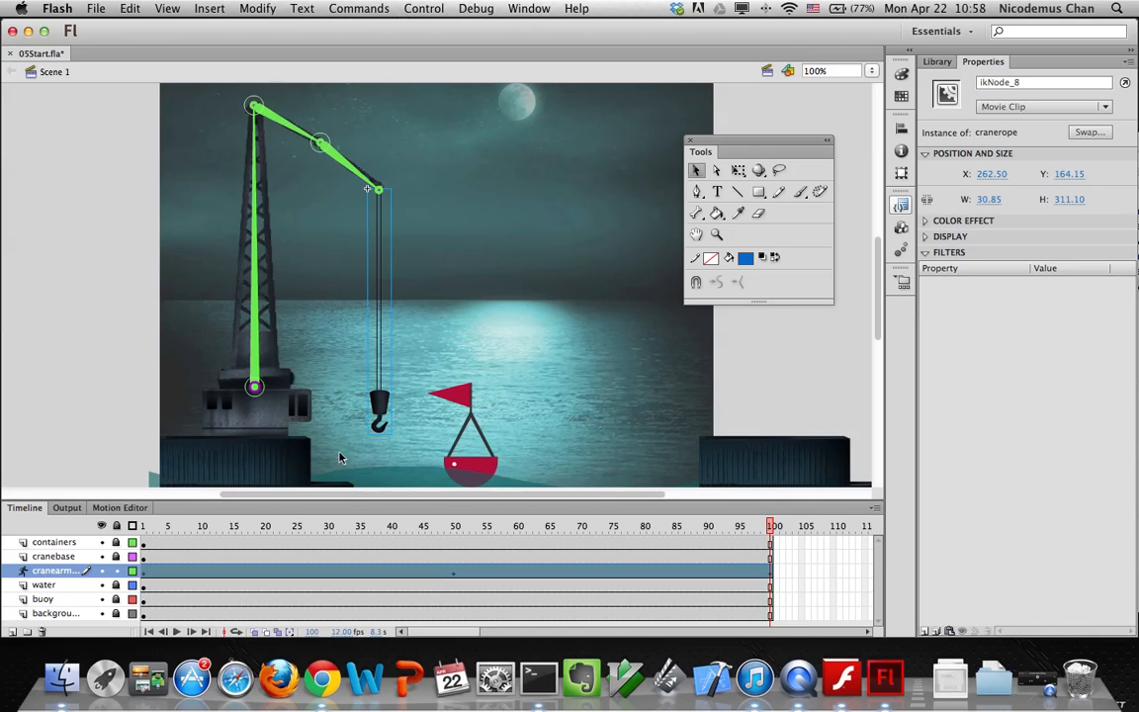
Test the movie to watch the crane animation, and close the preview
click(416, 8)
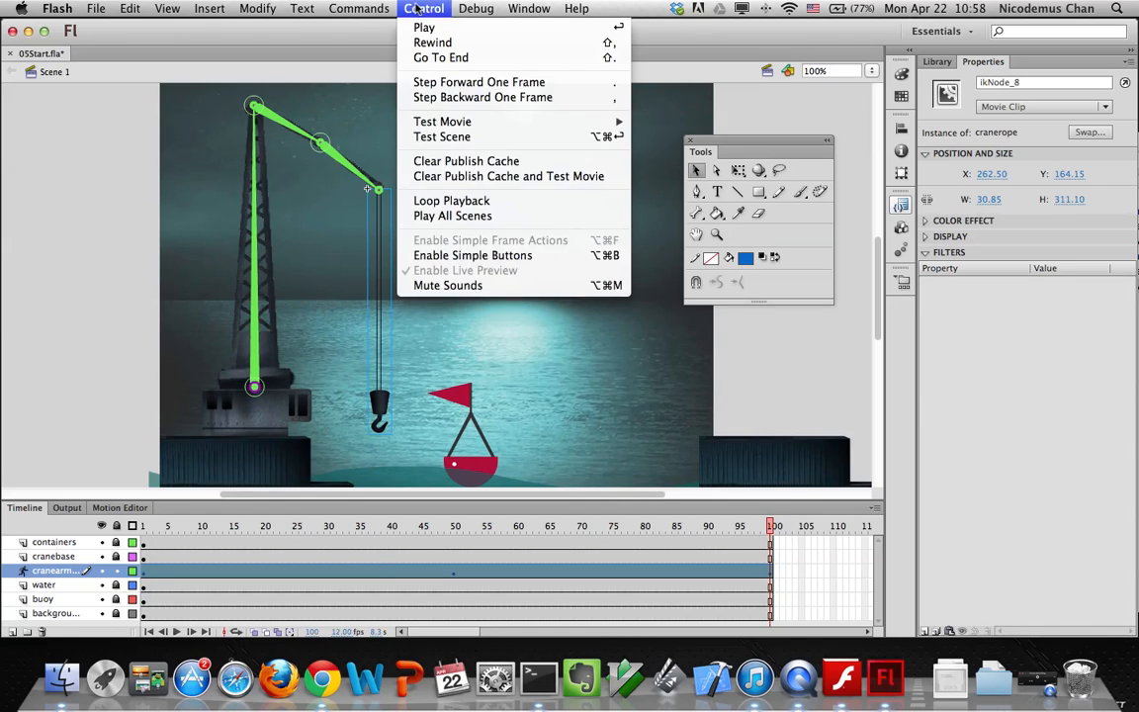
mouse_move(427, 127)
click(709, 227)
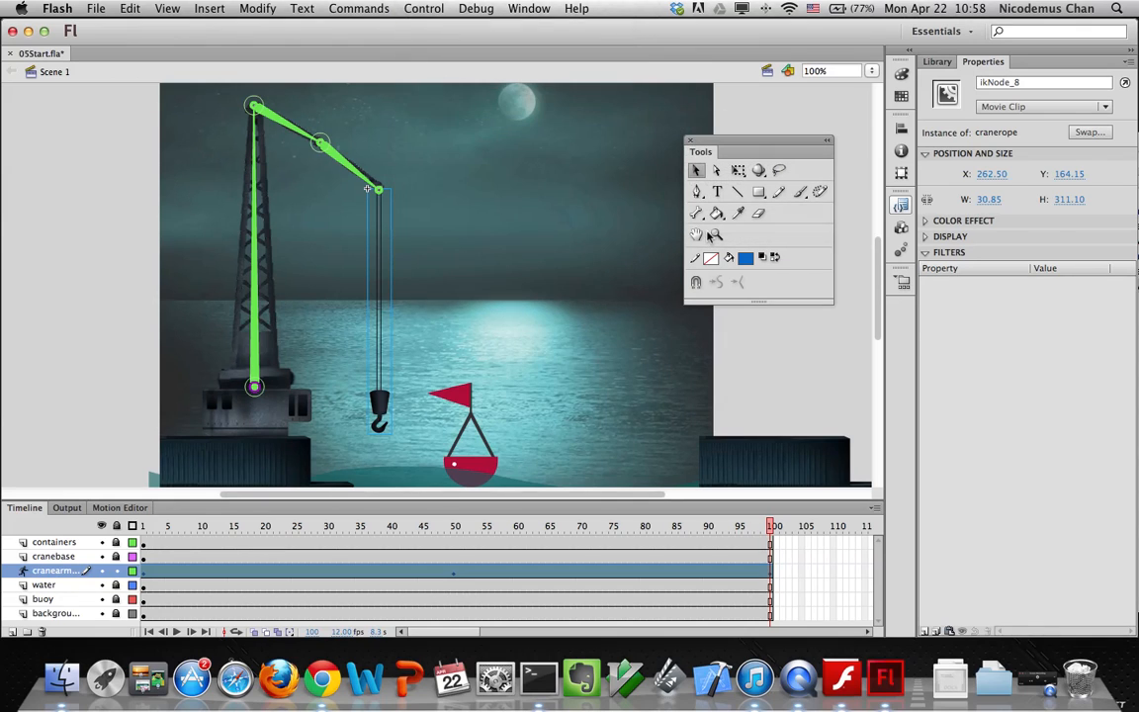
click(430, 9)
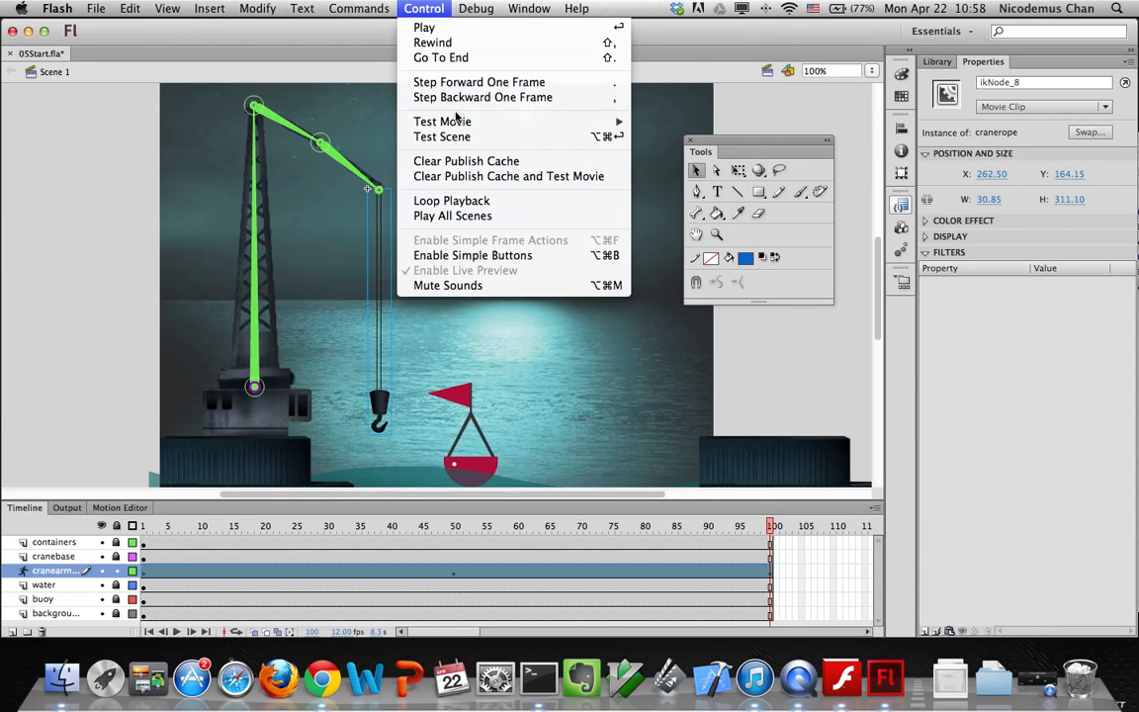
mouse_move(457, 121)
click(664, 223)
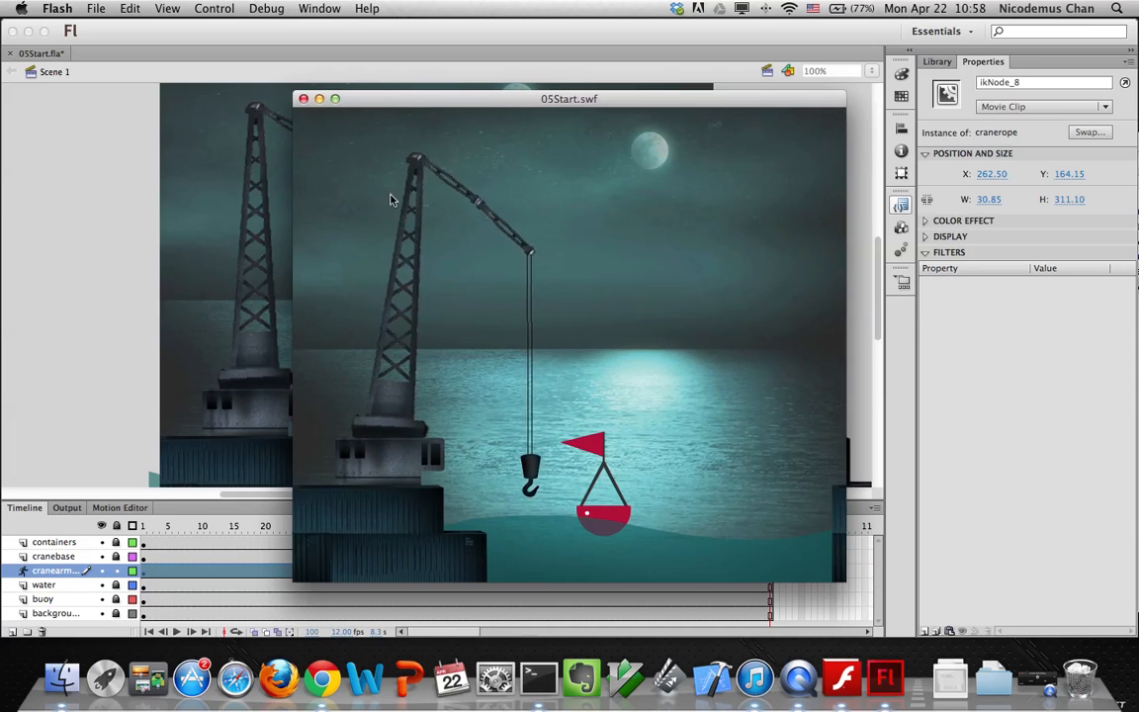
click(303, 99)
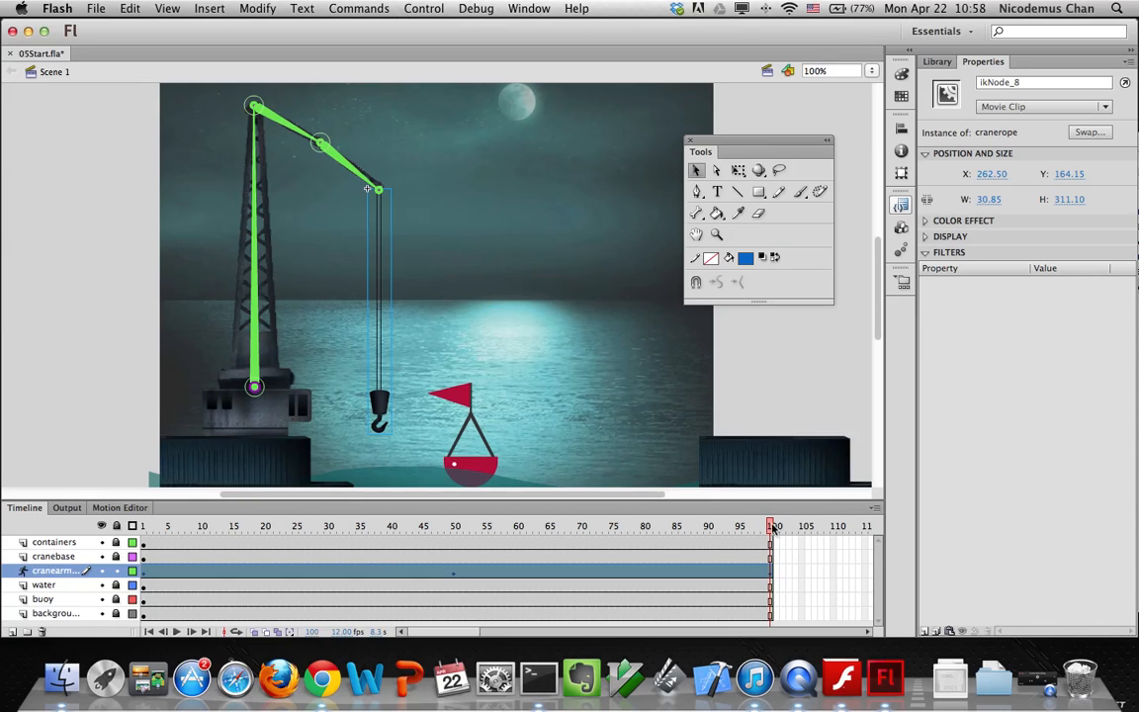
Move the outer cranearm2 segment slightly outward and upward in the armature's last-frame pose
click(319, 351)
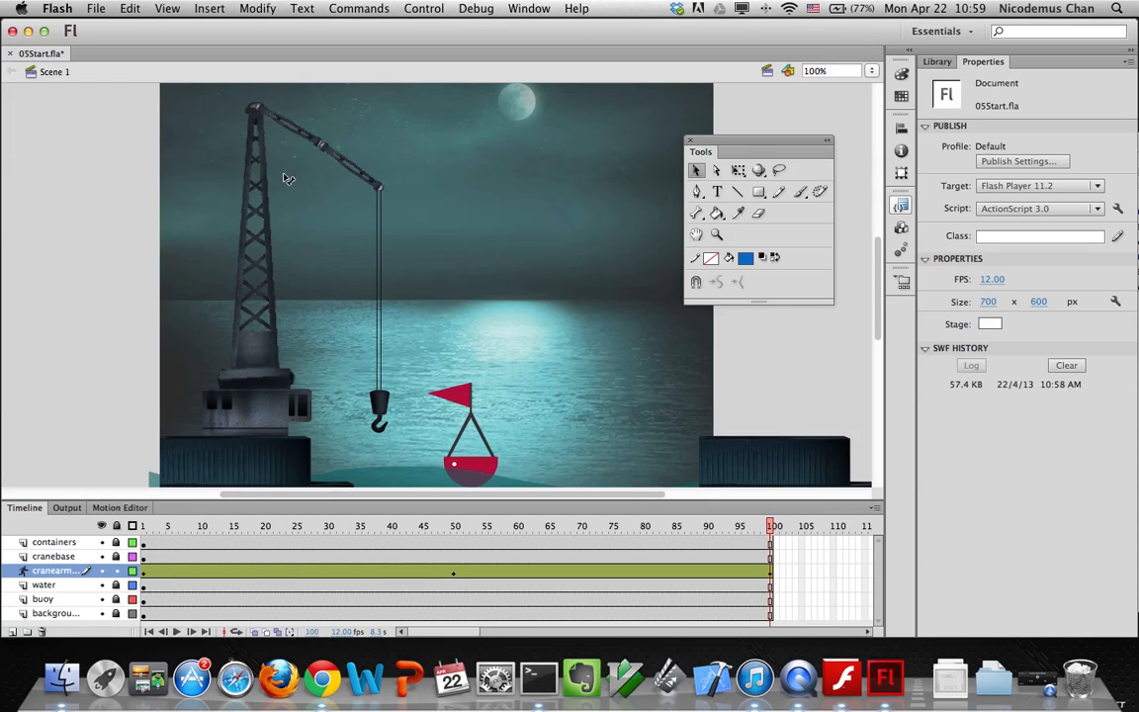
drag(356, 158, 379, 178)
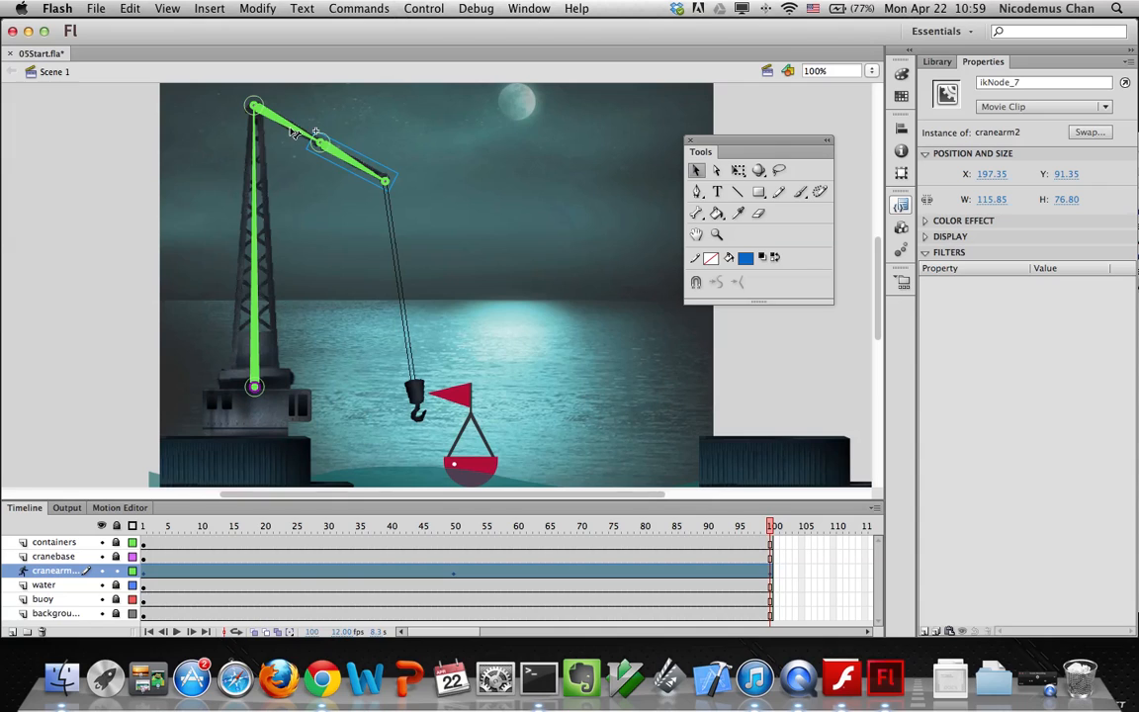
Fold the crane arm into a V in the last-frame pose, with the rope hanging vertically closer to the tower
drag(294, 133, 327, 146)
drag(554, 119, 339, 354)
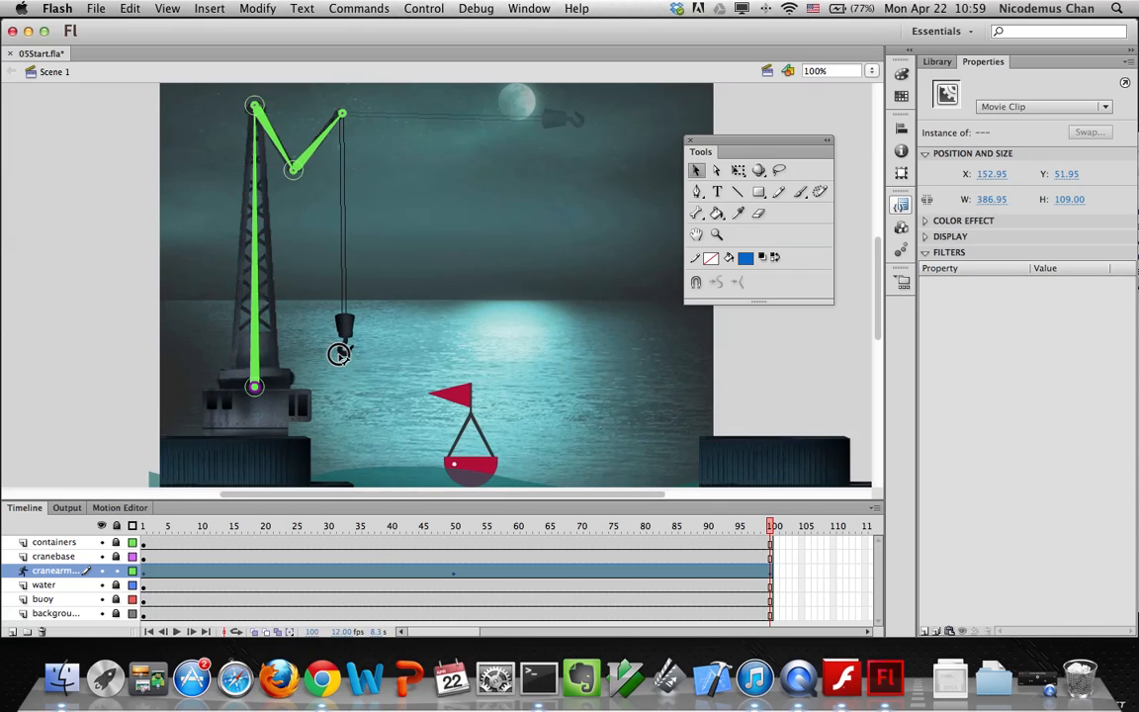
drag(305, 146, 310, 147)
drag(392, 316, 326, 325)
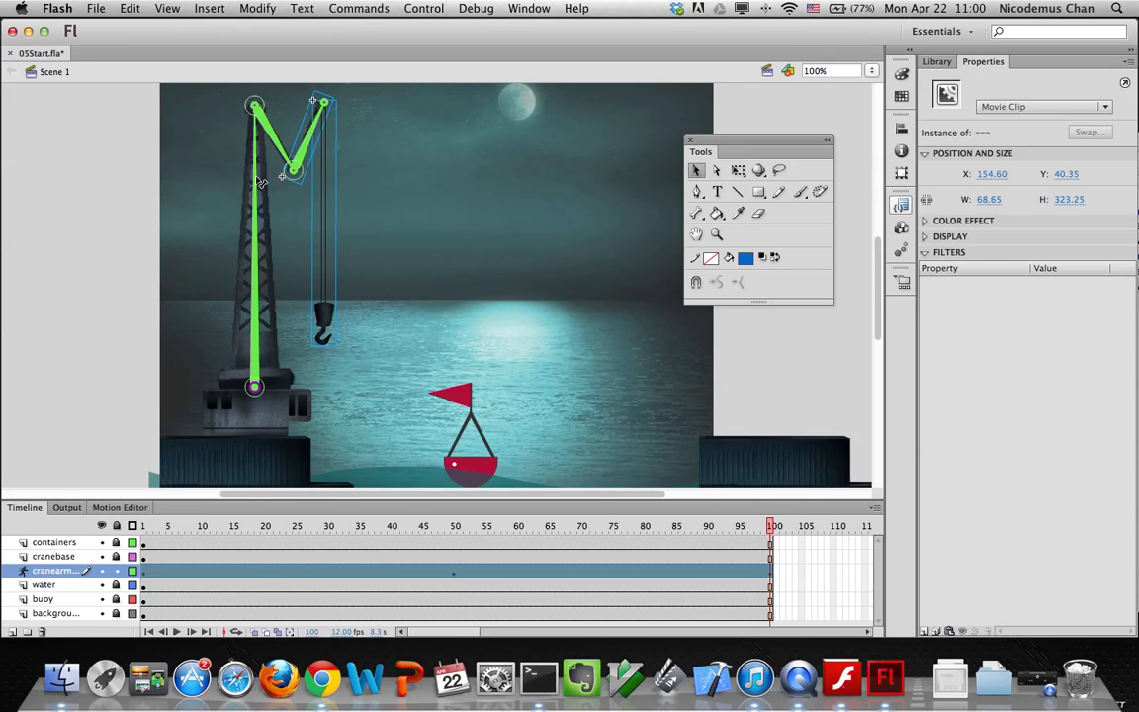
Pin the inner cranearm2 bone and shift the hook slightly outward in the last-frame pose, keeping the rope vertical
click(272, 135)
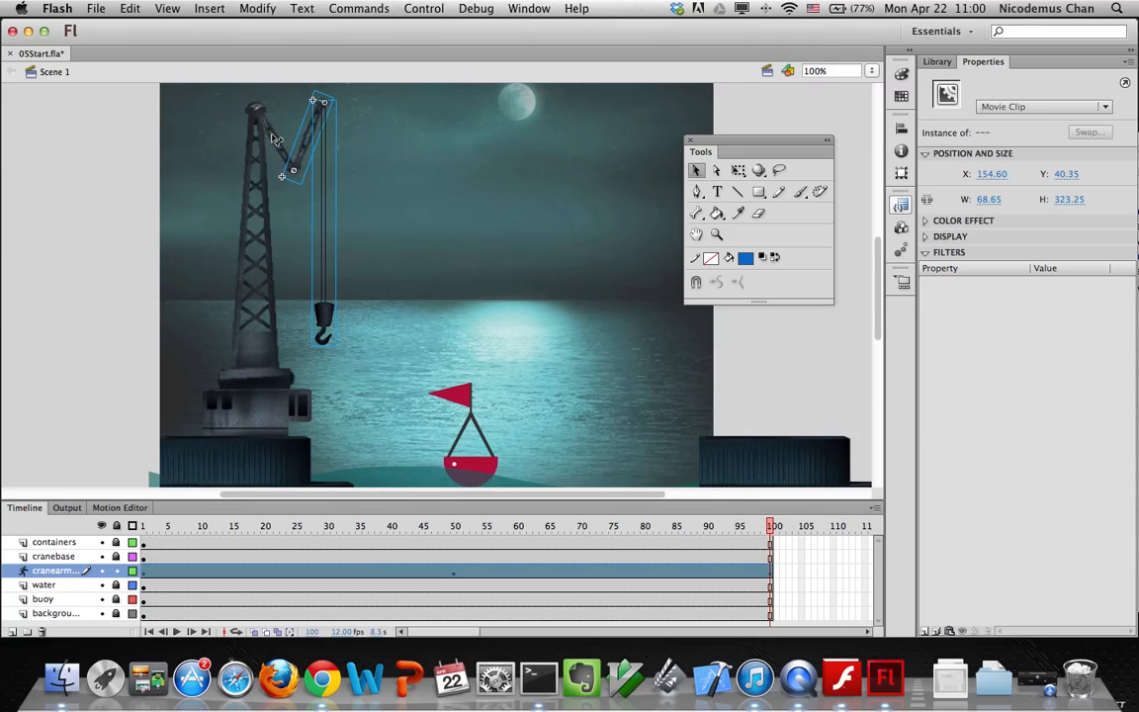
click(274, 138)
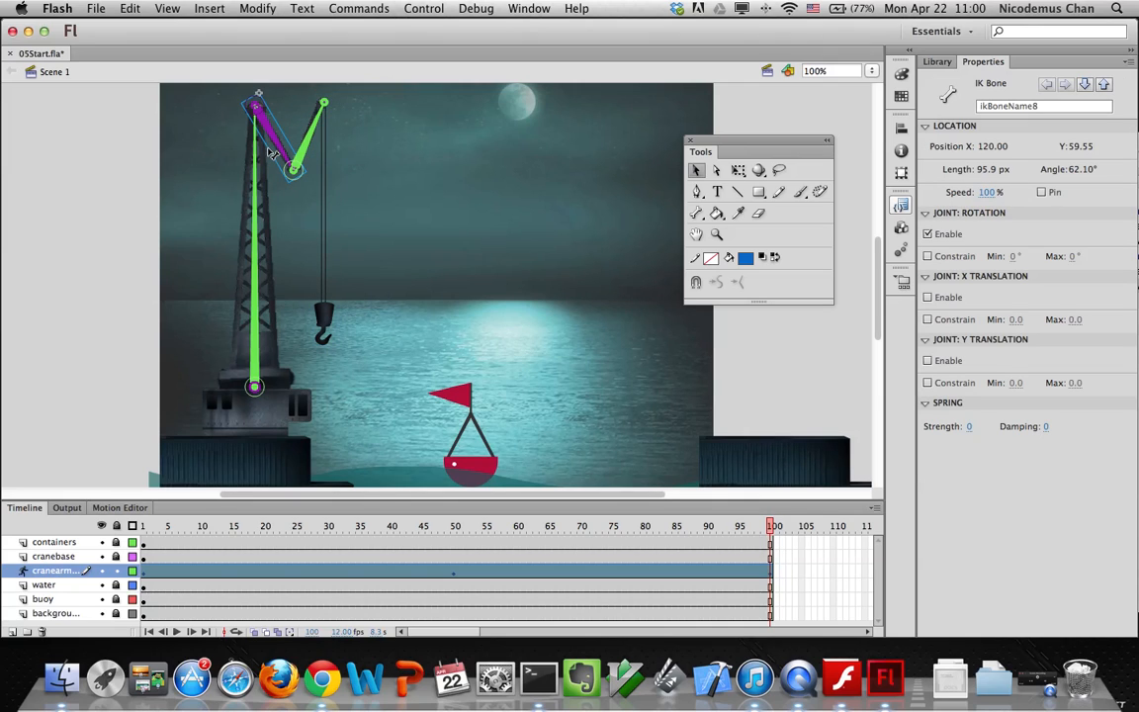
click(1041, 192)
mouse_move(325, 323)
mouse_down()
mouse_move(340, 377)
mouse_move(374, 420)
mouse_move(392, 404)
mouse_move(361, 312)
mouse_move(364, 395)
mouse_move(359, 325)
mouse_move(344, 325)
mouse_up()
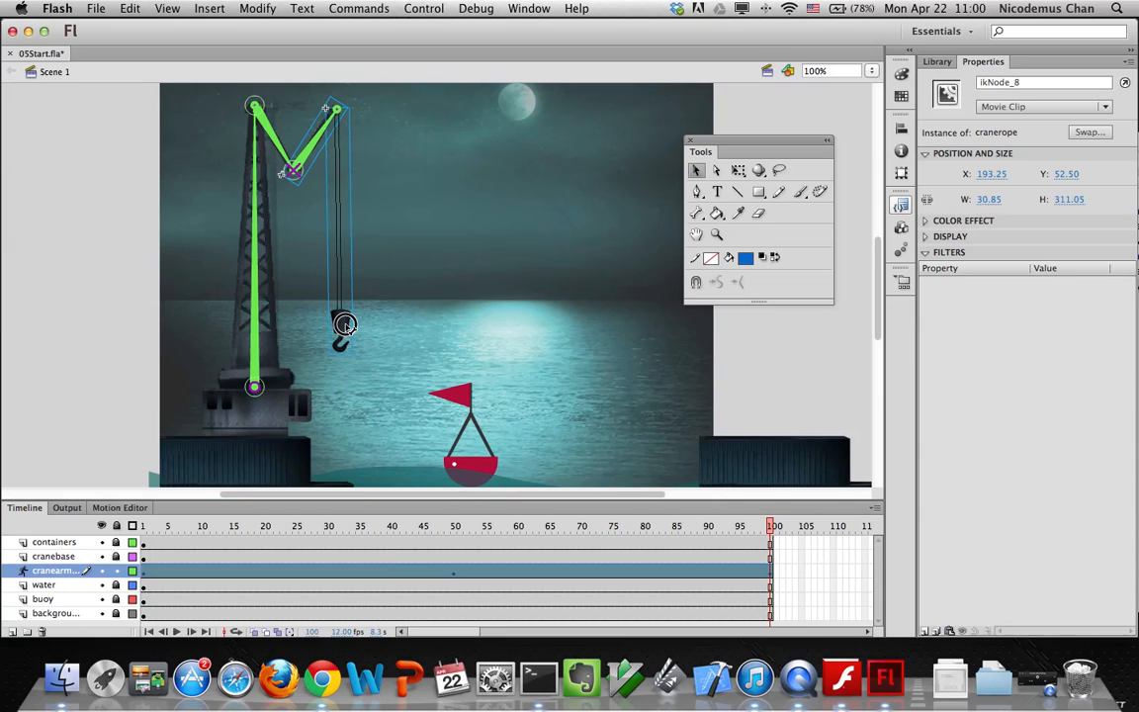
drag(345, 324, 338, 329)
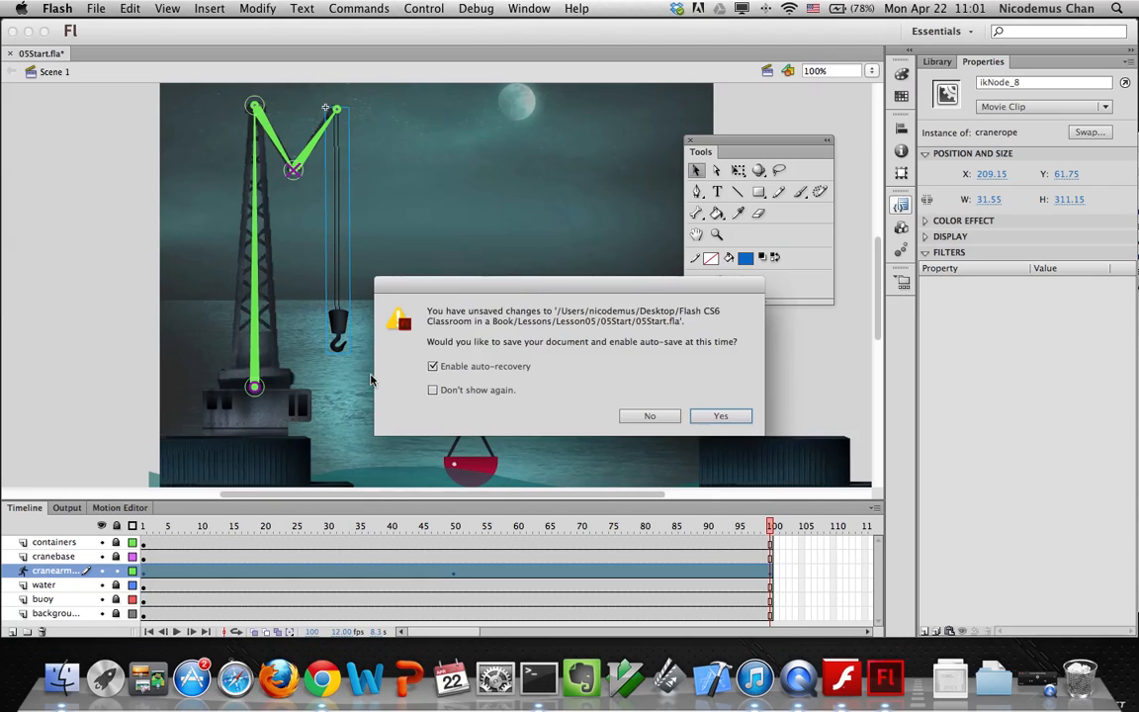
Save the document with auto-recovery enabled and scrub between the last frames to review the crane's motion
click(699, 416)
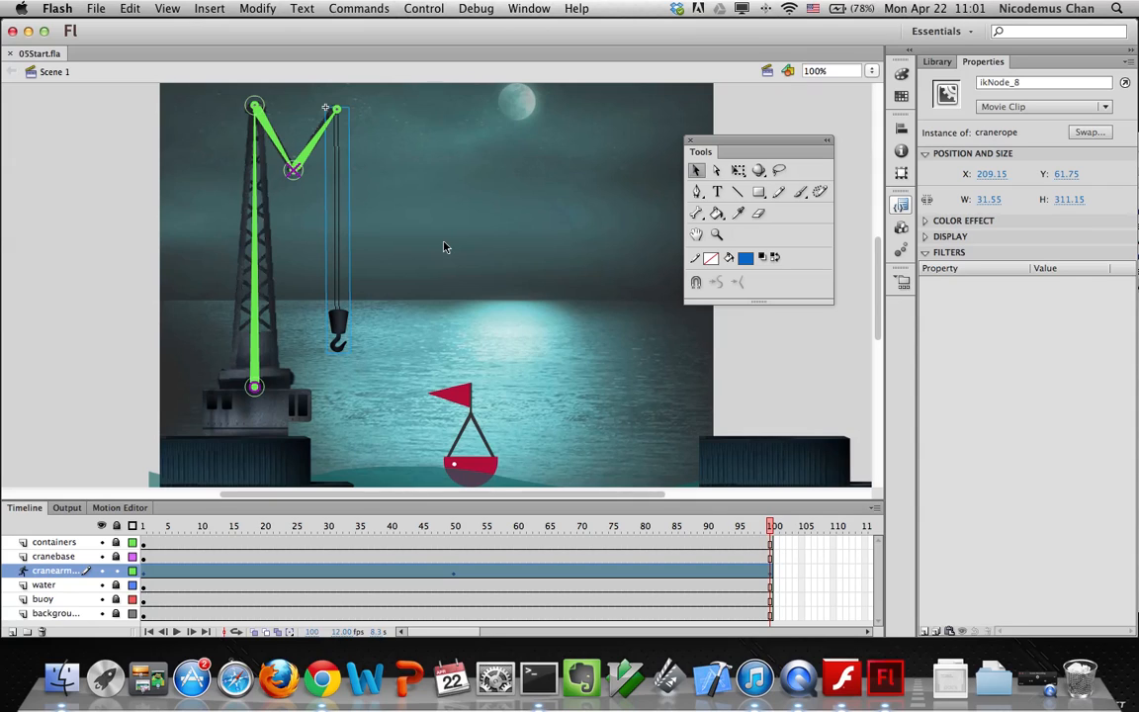
drag(773, 525, 638, 512)
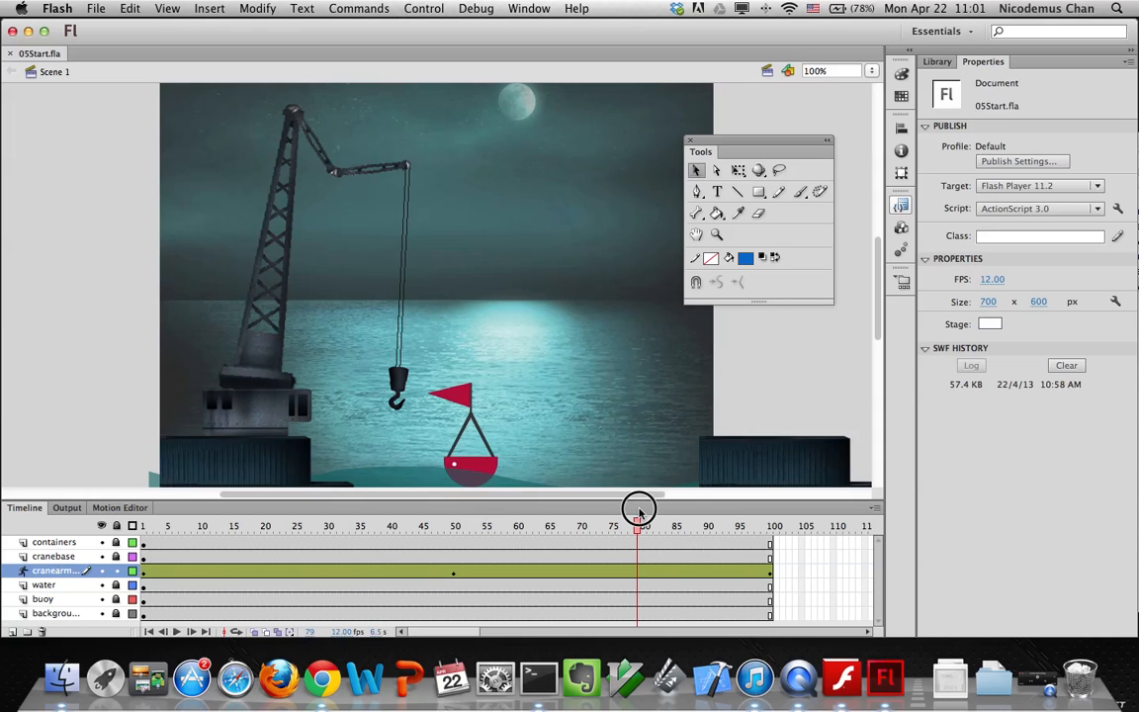
drag(639, 511, 765, 518)
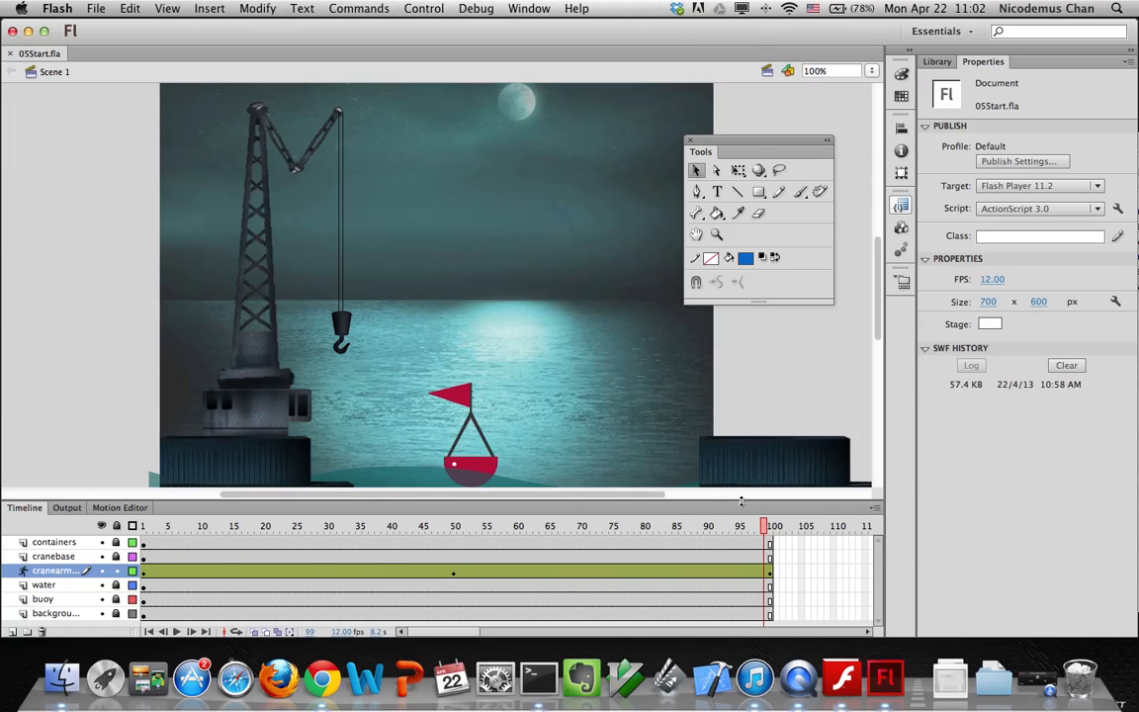
Try pulling the hook far out over the water at frame 99, undo the move and select the inner arm bone
drag(341, 316, 574, 322)
key(super+z)
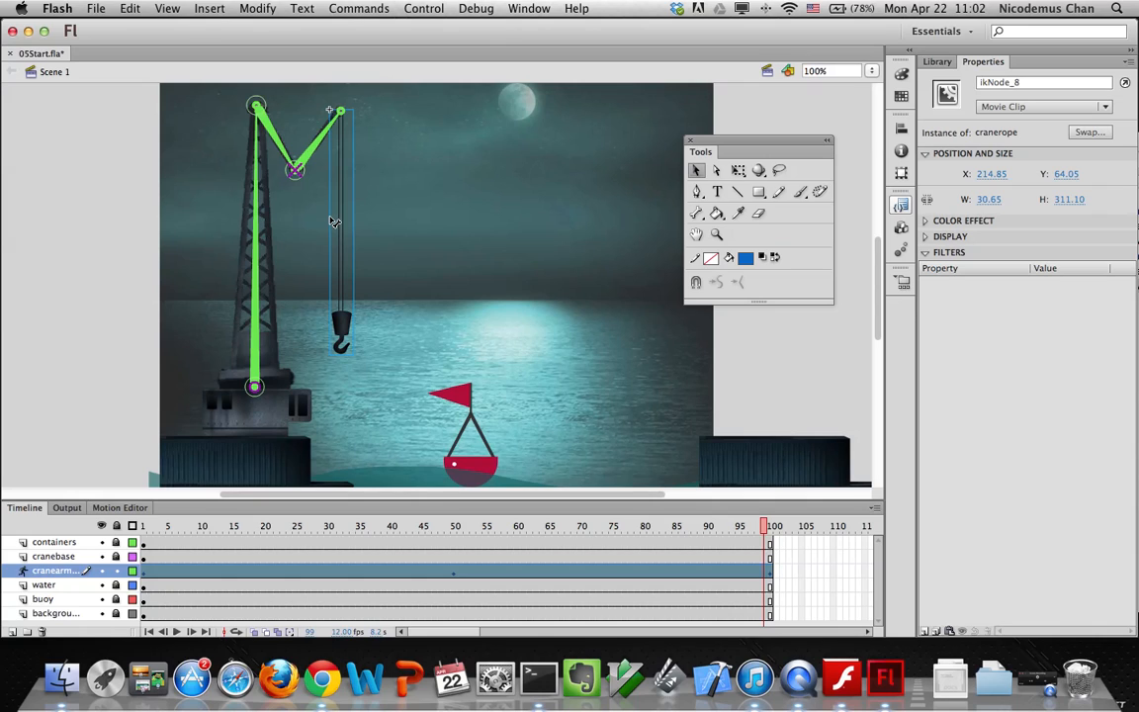
click(274, 137)
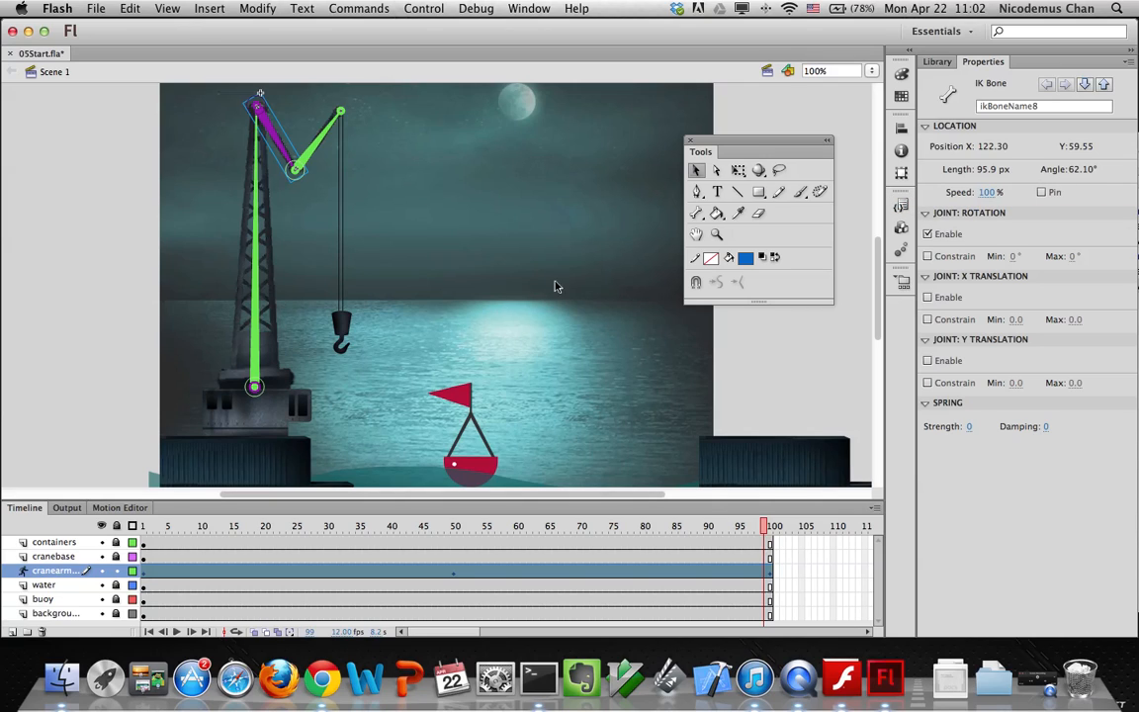
Clear the armature's poses at frame 50 and at the last frame
drag(768, 525, 454, 527)
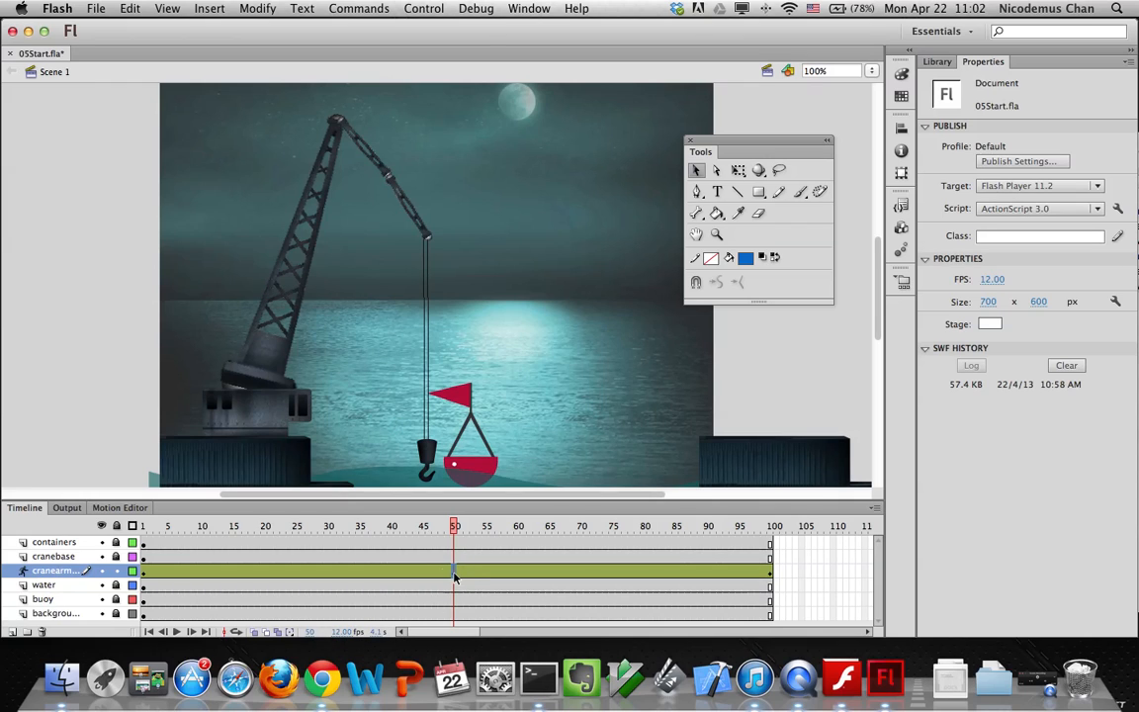
click(454, 577)
right_click(455, 579)
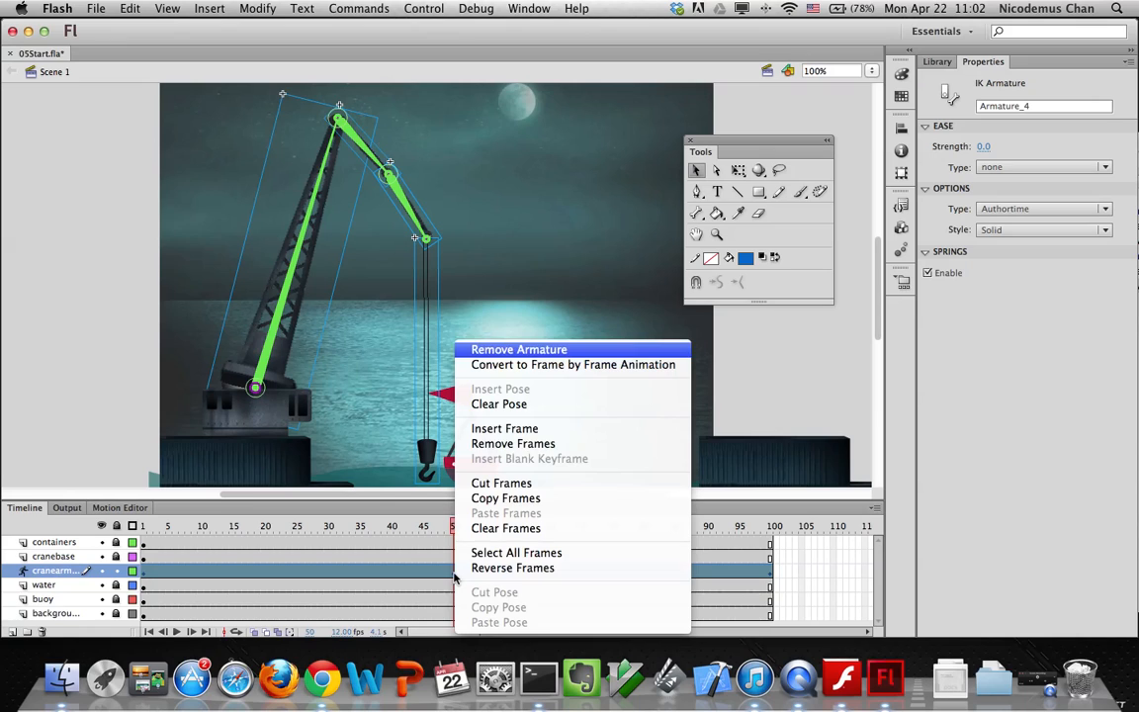
click(490, 403)
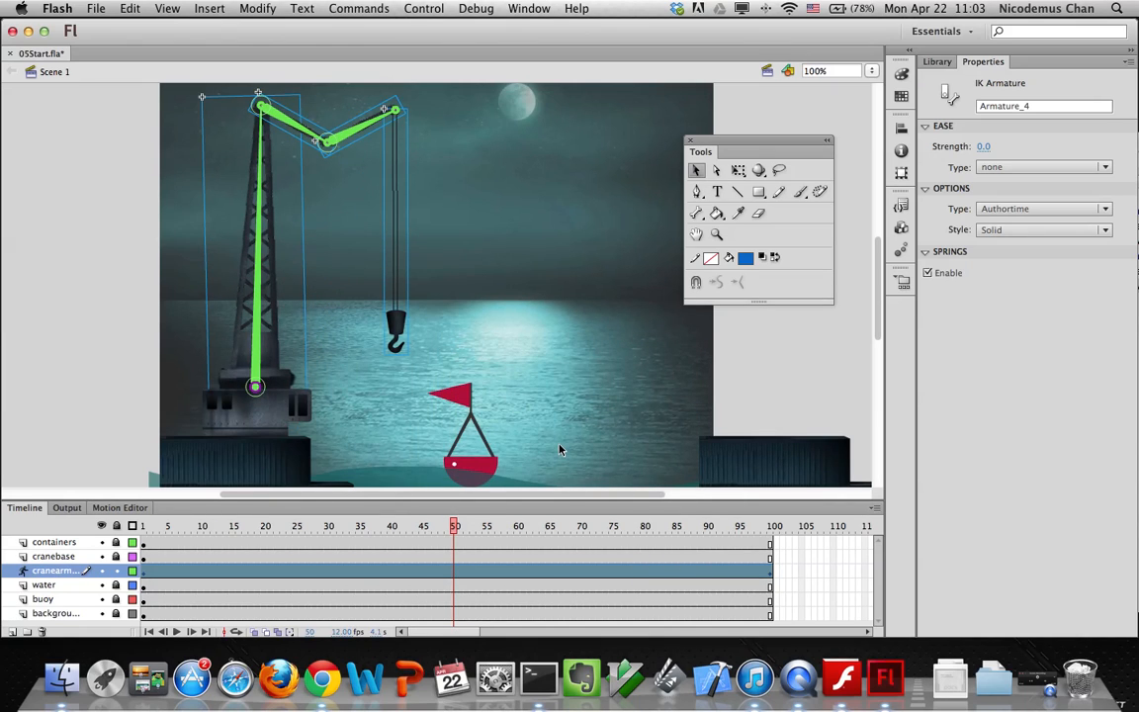
click(771, 573)
right_click(772, 577)
click(830, 404)
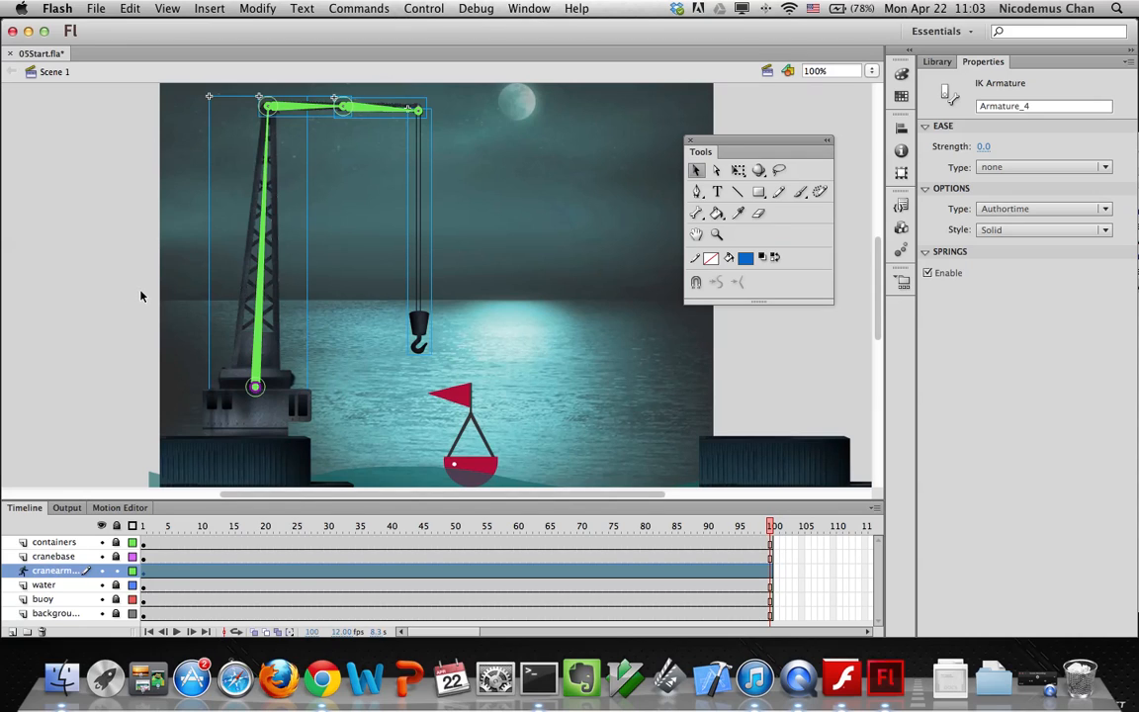
At frame 1, constrain the inner cranearm2 bone's joint rotation to a minimum of 0° and a maximum of 90°
click(772, 525)
drag(773, 525, 139, 514)
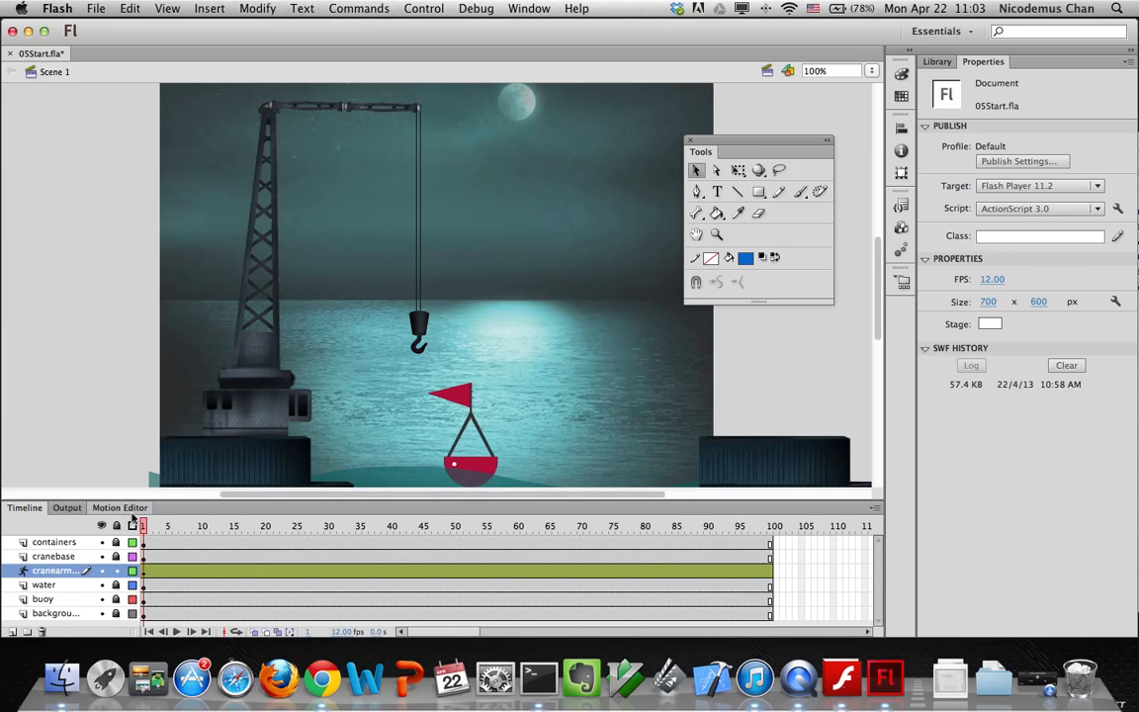
click(697, 171)
click(316, 115)
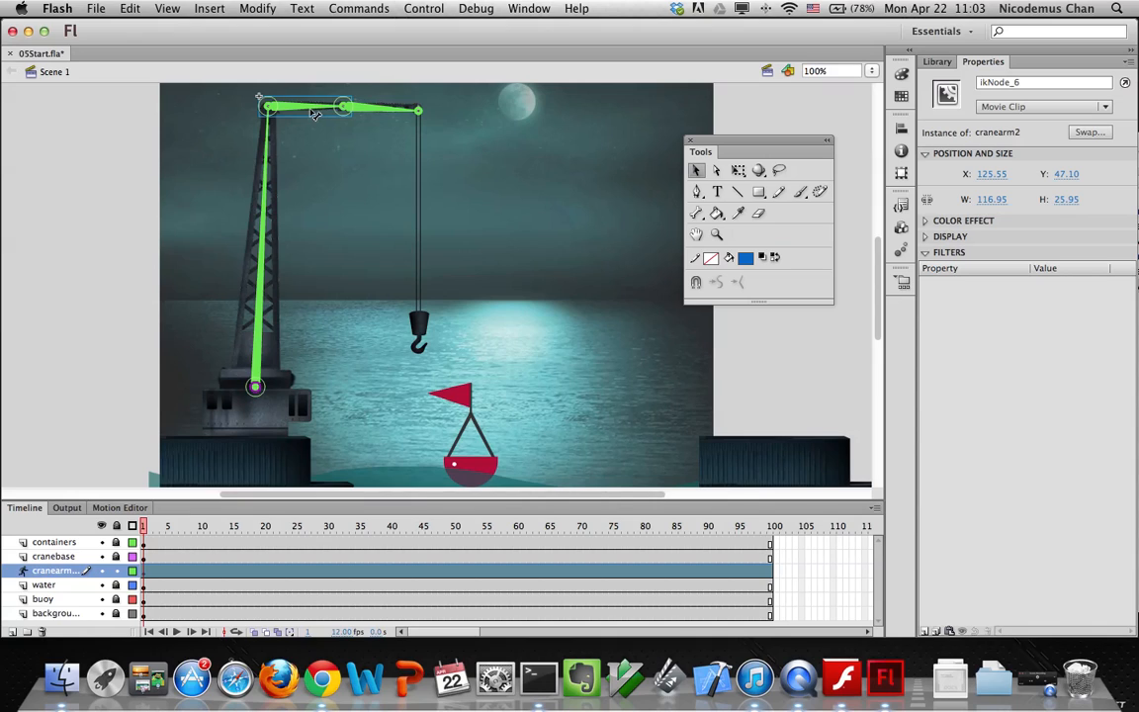
click(314, 112)
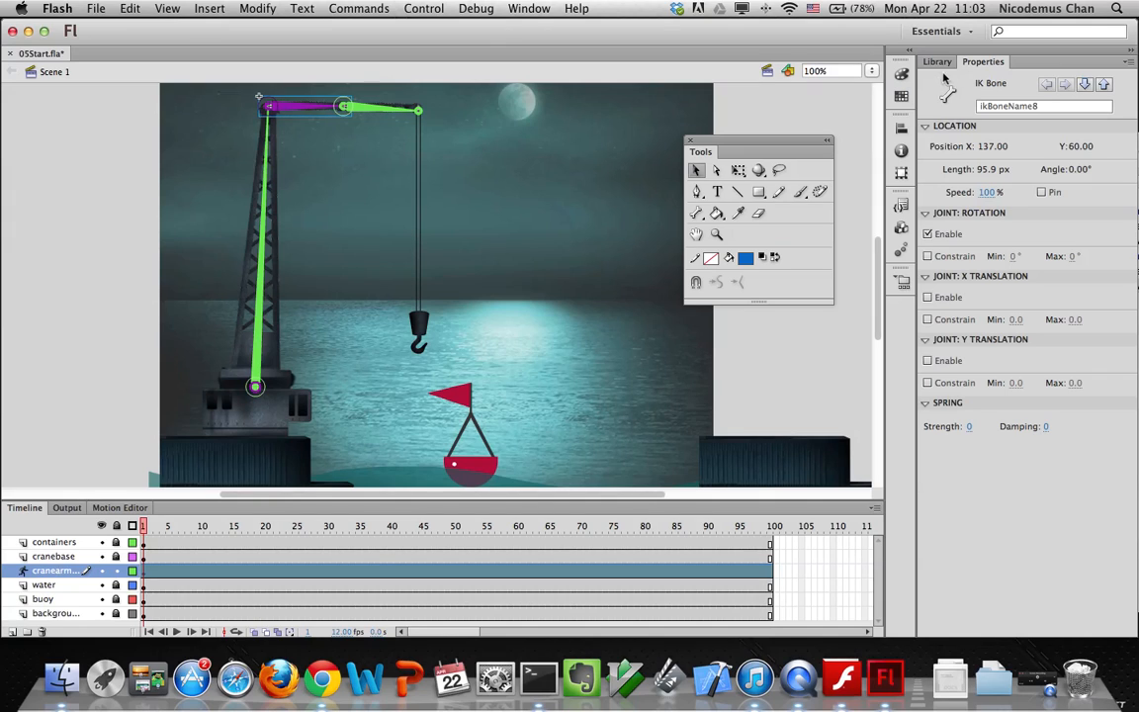
click(927, 256)
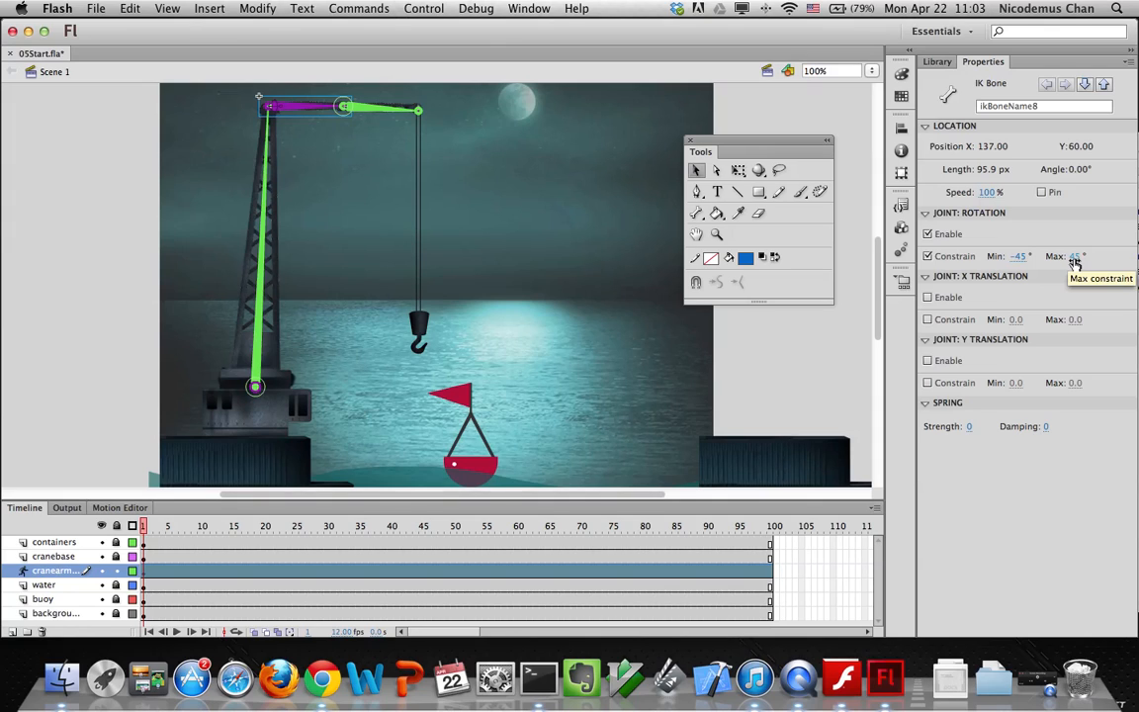
click(1019, 256)
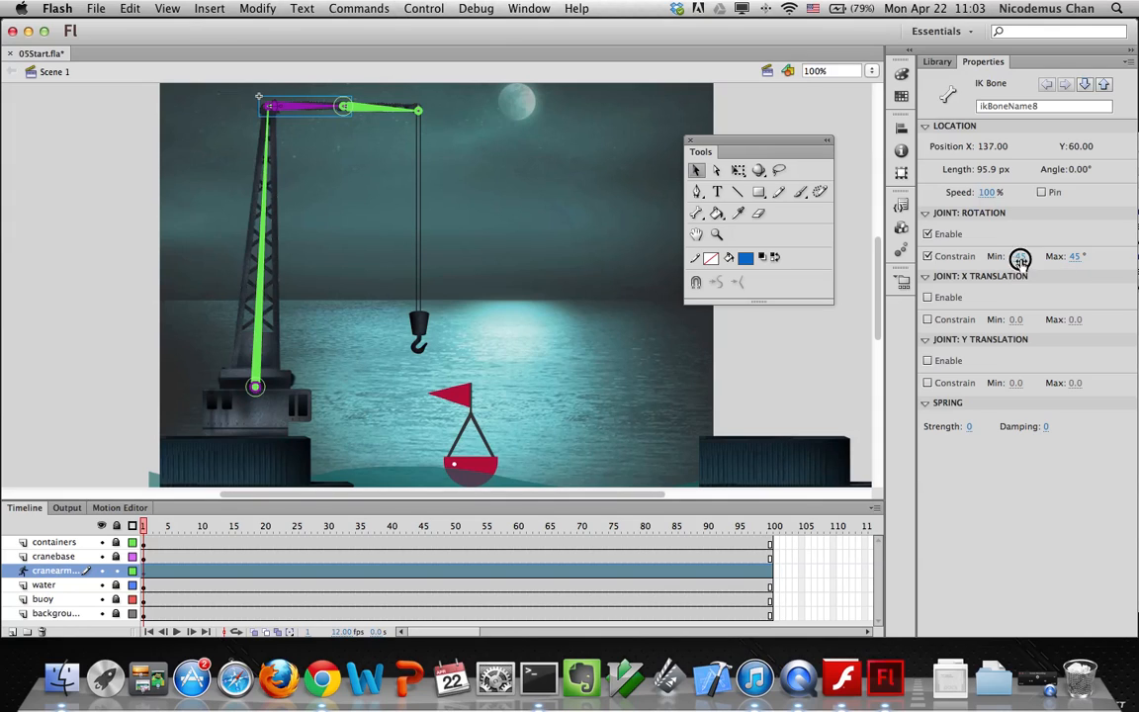
text(0)
click(1076, 257)
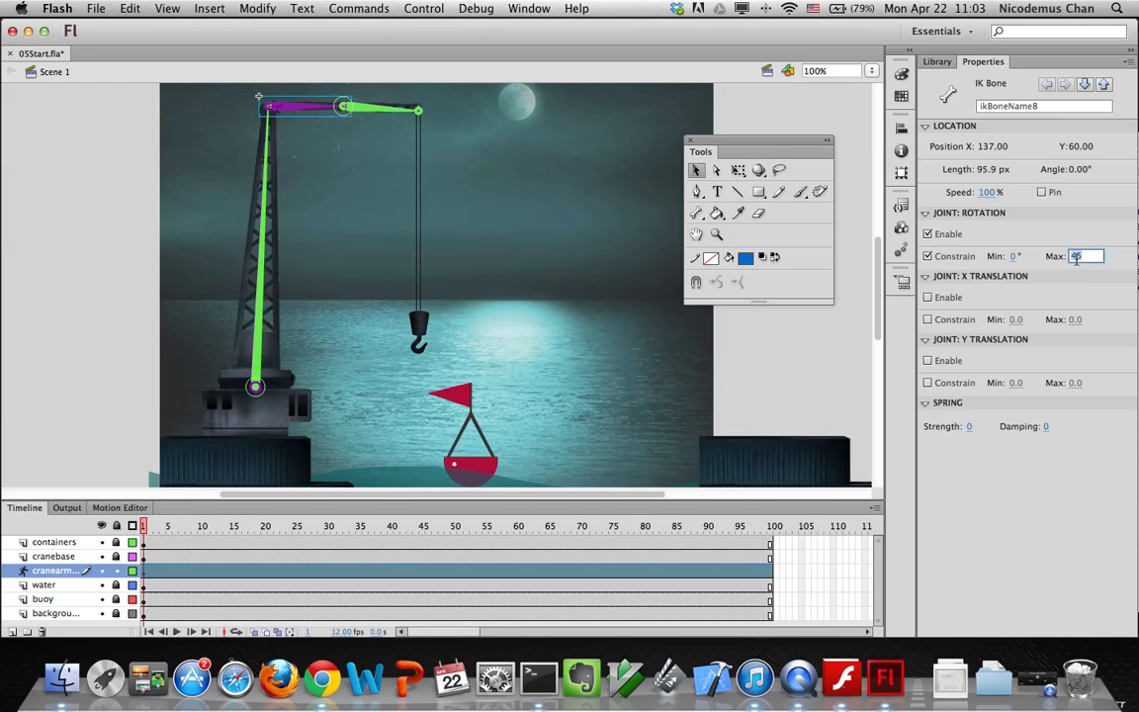
key(Return)
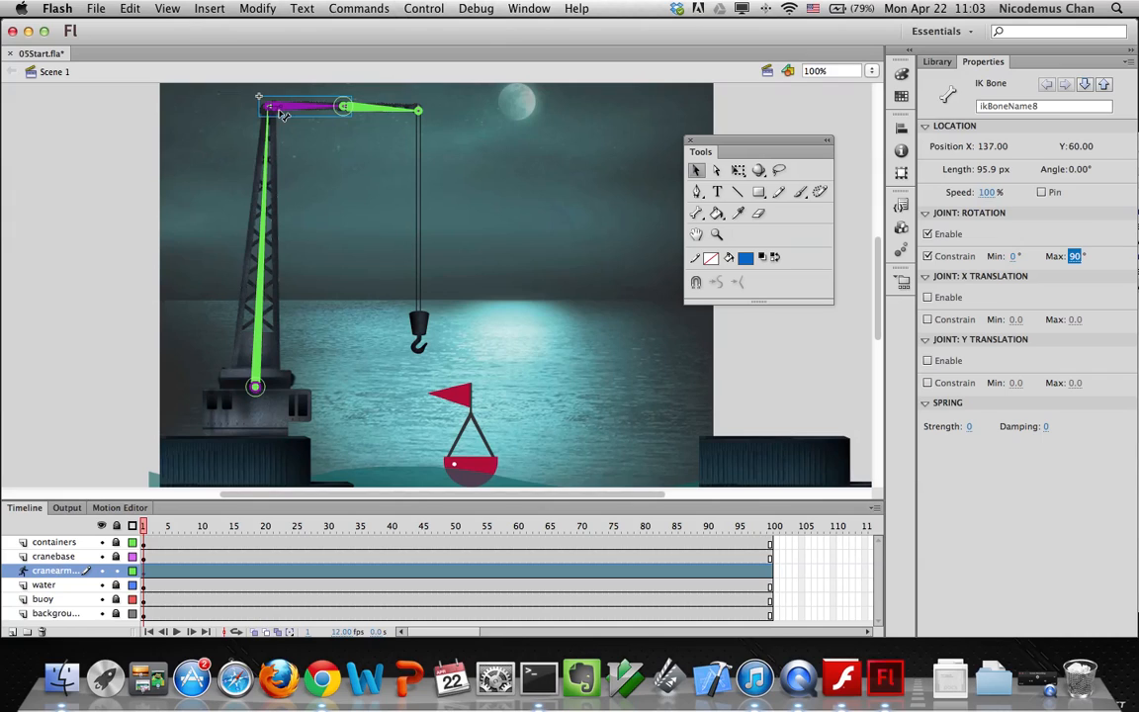
Constrain the outer cranearm2 bone's joint rotation to a minimum of -90° and a maximum of 0°
click(375, 111)
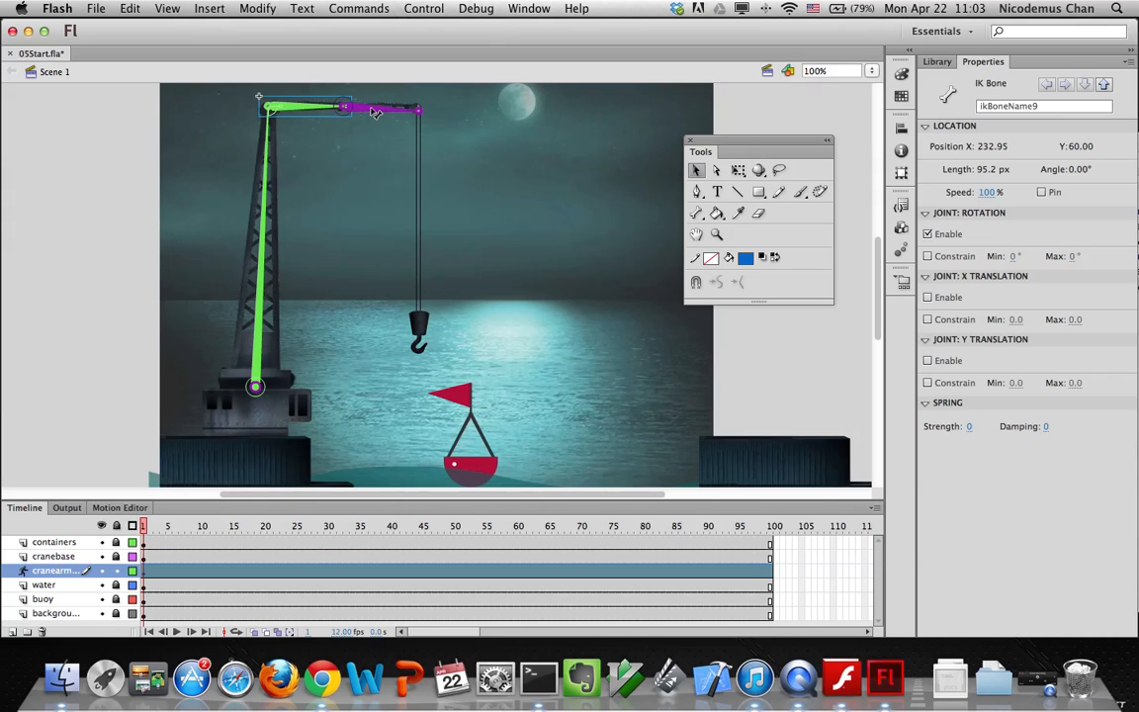
click(927, 256)
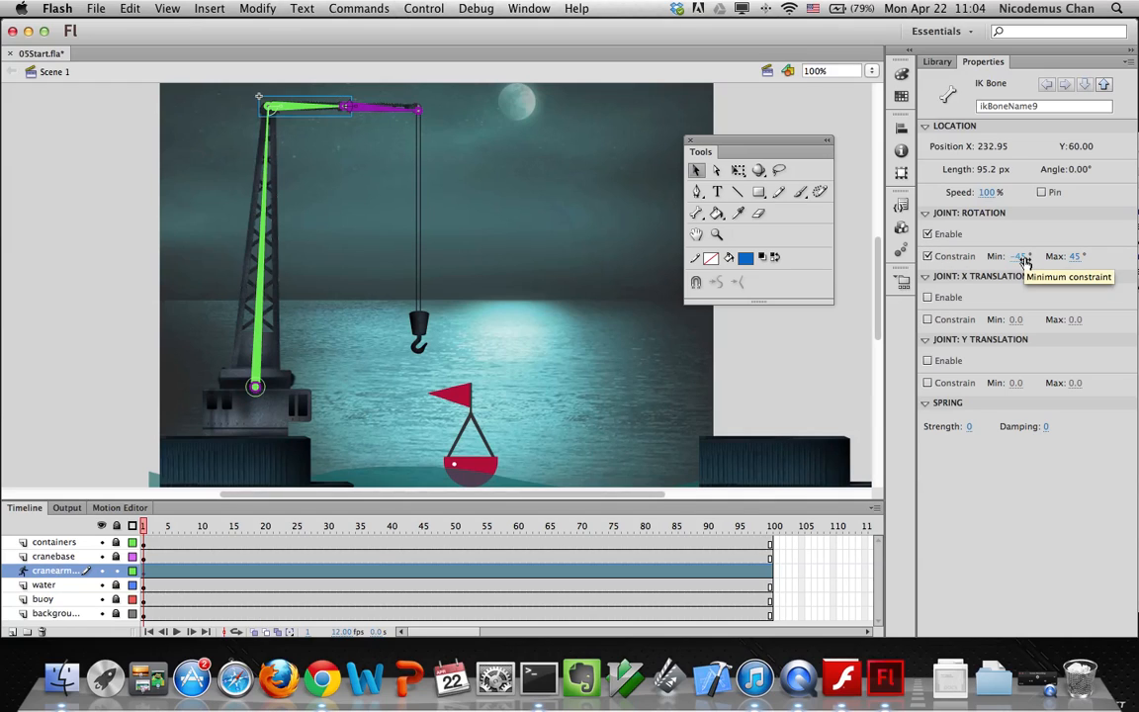
click(1025, 258)
text(-90)
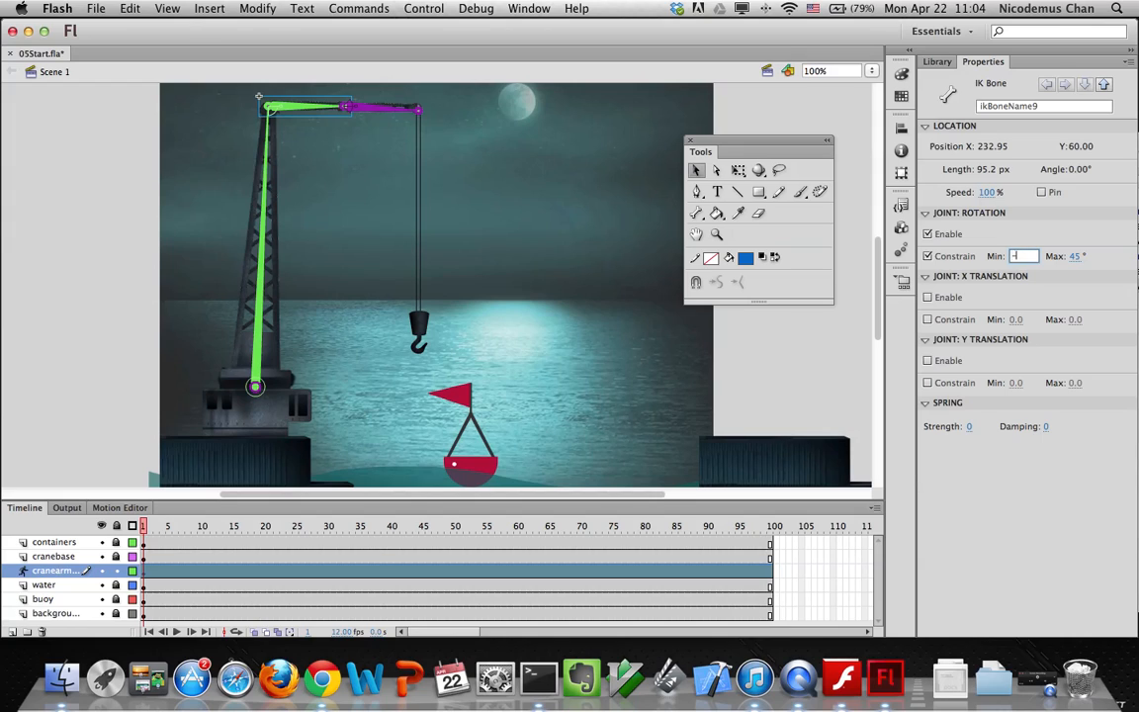
click(1075, 258)
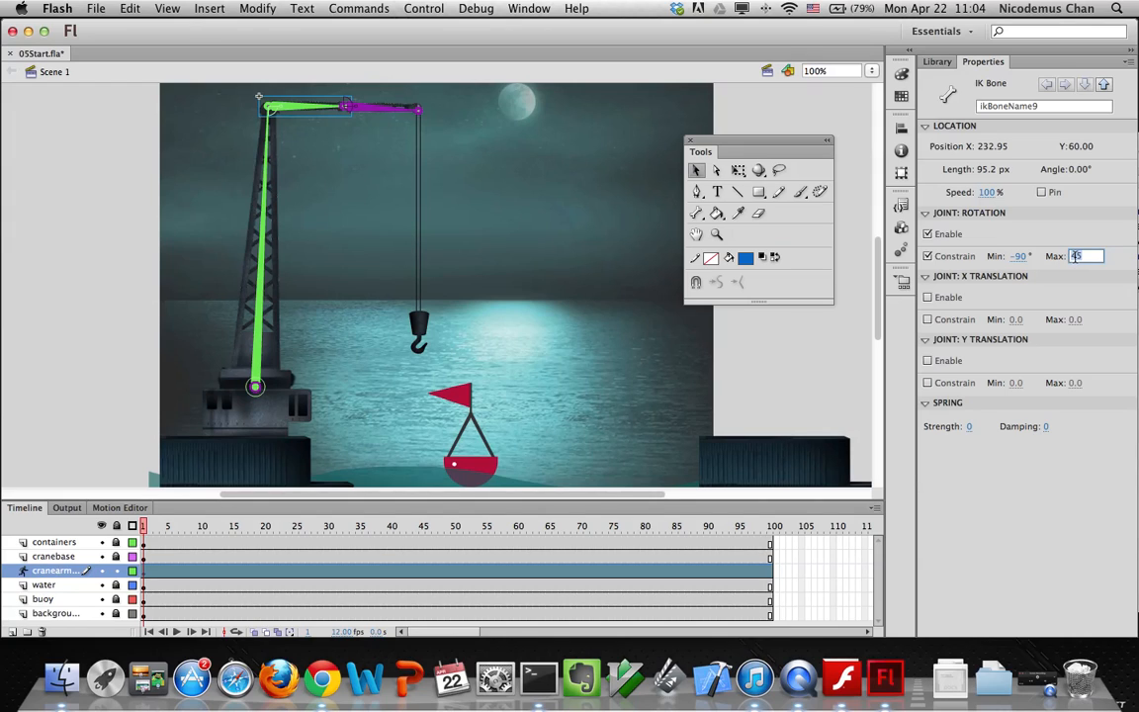
text(0)
key(Return)
Disable joint rotation for the tower bone and enable its X translation with the movement constrained
click(268, 316)
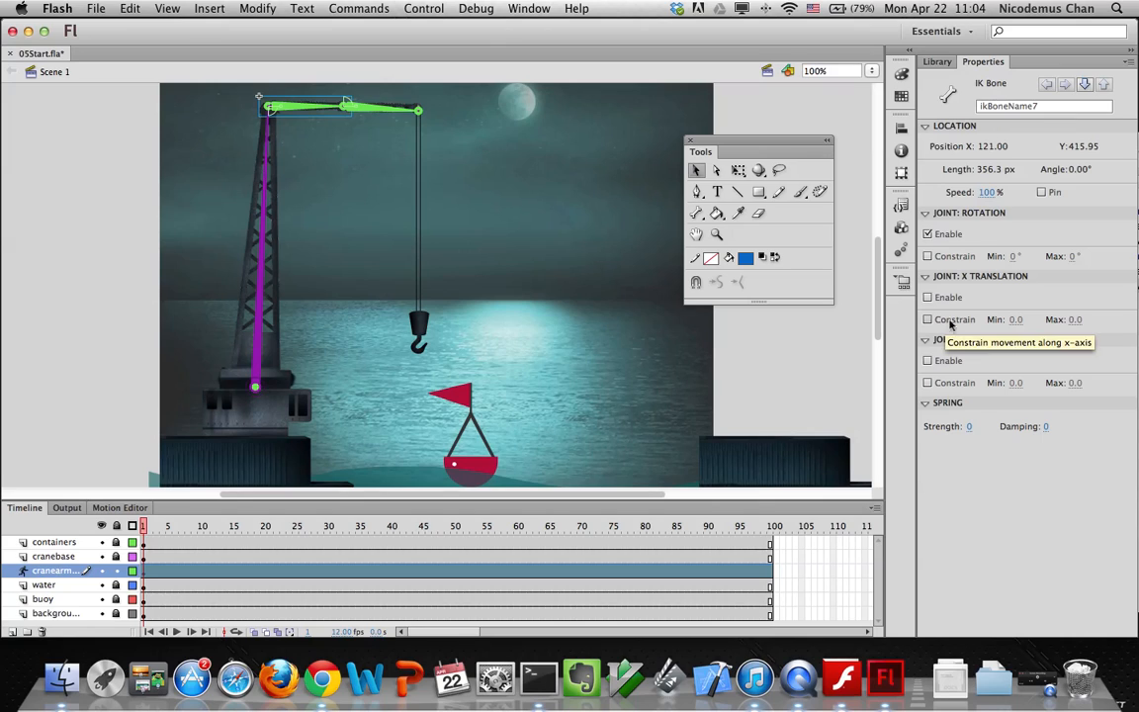
click(930, 236)
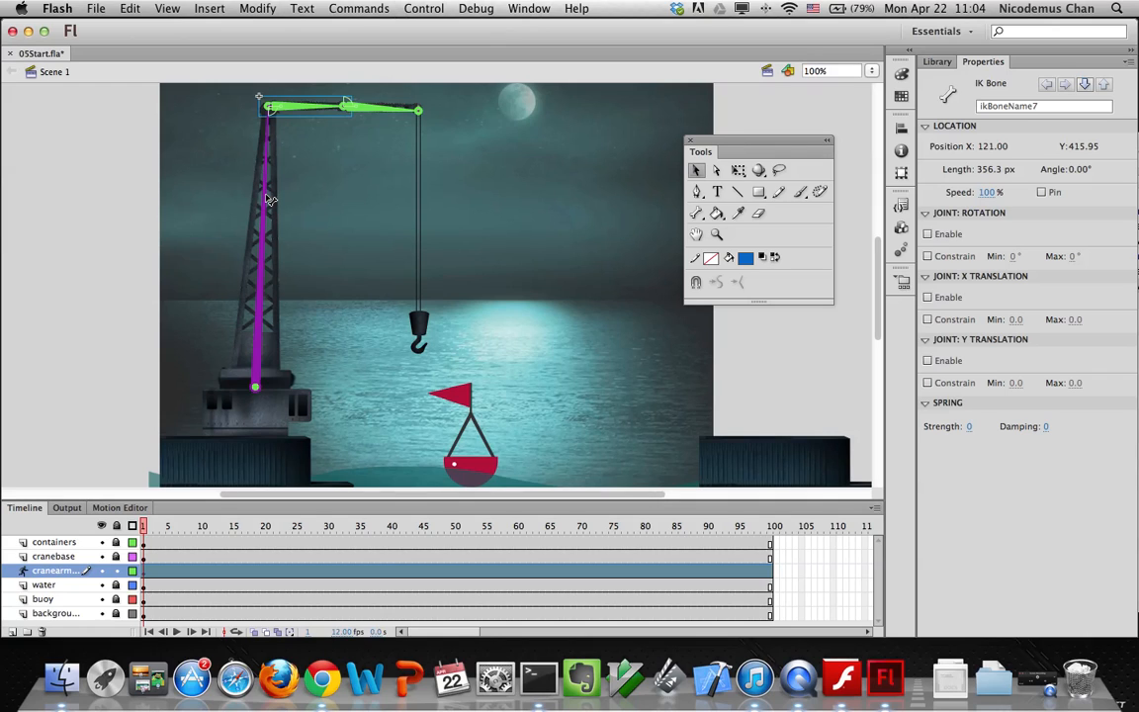
mouse_move(267, 197)
mouse_down()
mouse_move(343, 208)
mouse_move(247, 200)
mouse_up()
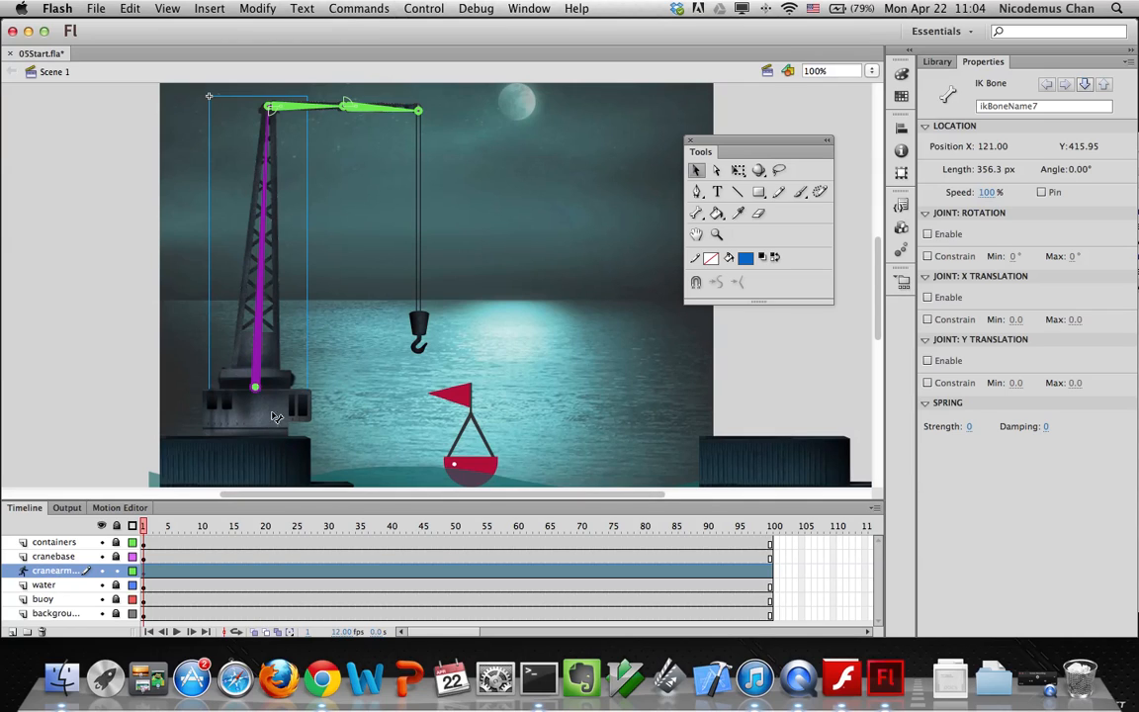
click(928, 298)
click(927, 320)
Pose the armature at frame 1 with the tower slid toward the water, the arm bent down and the hook hanging vertically beside the buoy
click(386, 307)
mouse_move(425, 338)
mouse_down()
mouse_move(437, 445)
mouse_move(437, 400)
mouse_move(400, 267)
mouse_move(419, 416)
mouse_move(437, 458)
mouse_move(428, 415)
mouse_move(409, 400)
mouse_move(416, 354)
mouse_up()
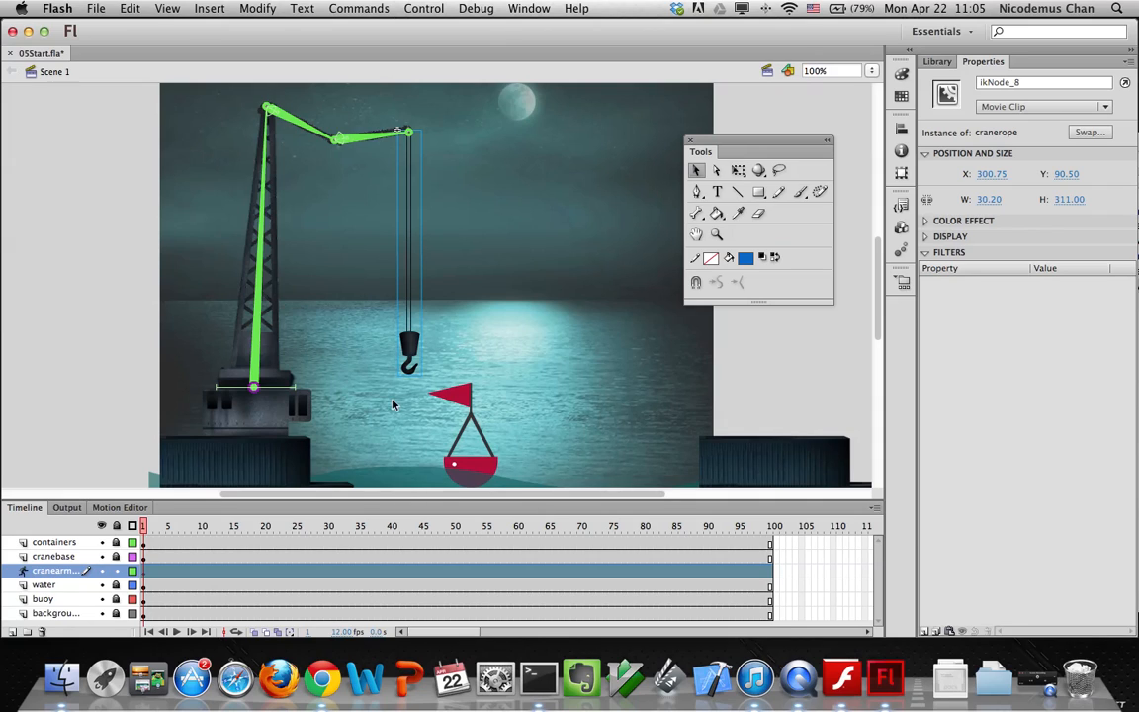
drag(408, 362, 373, 463)
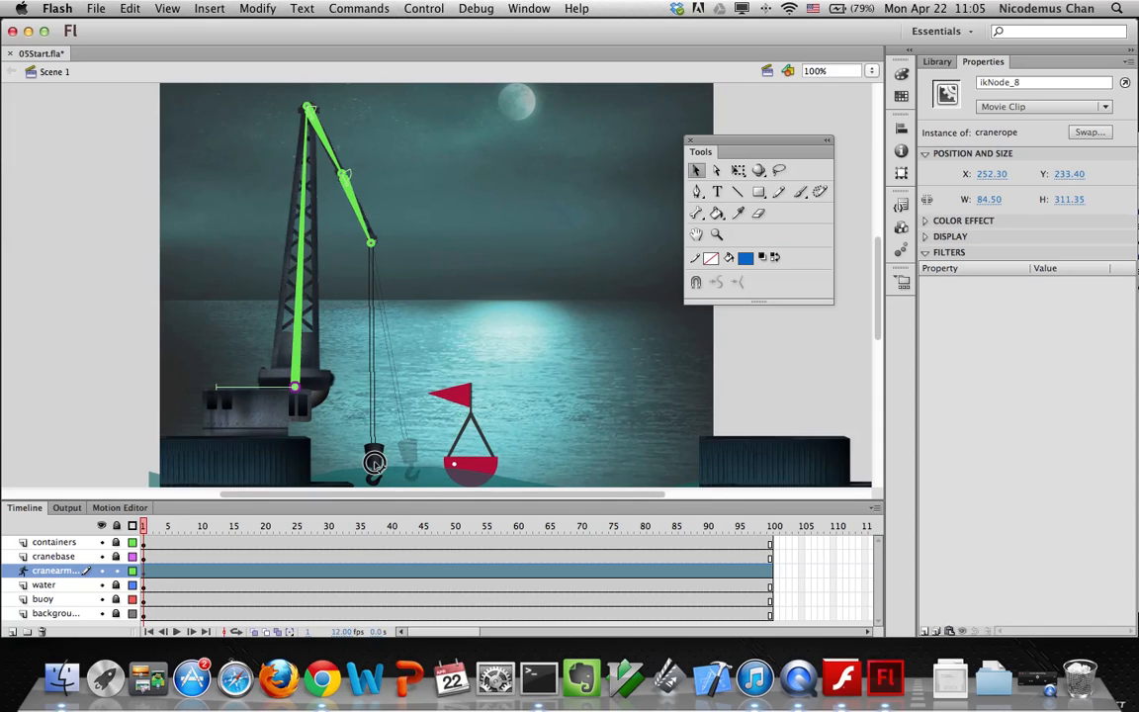
drag(373, 463, 372, 461)
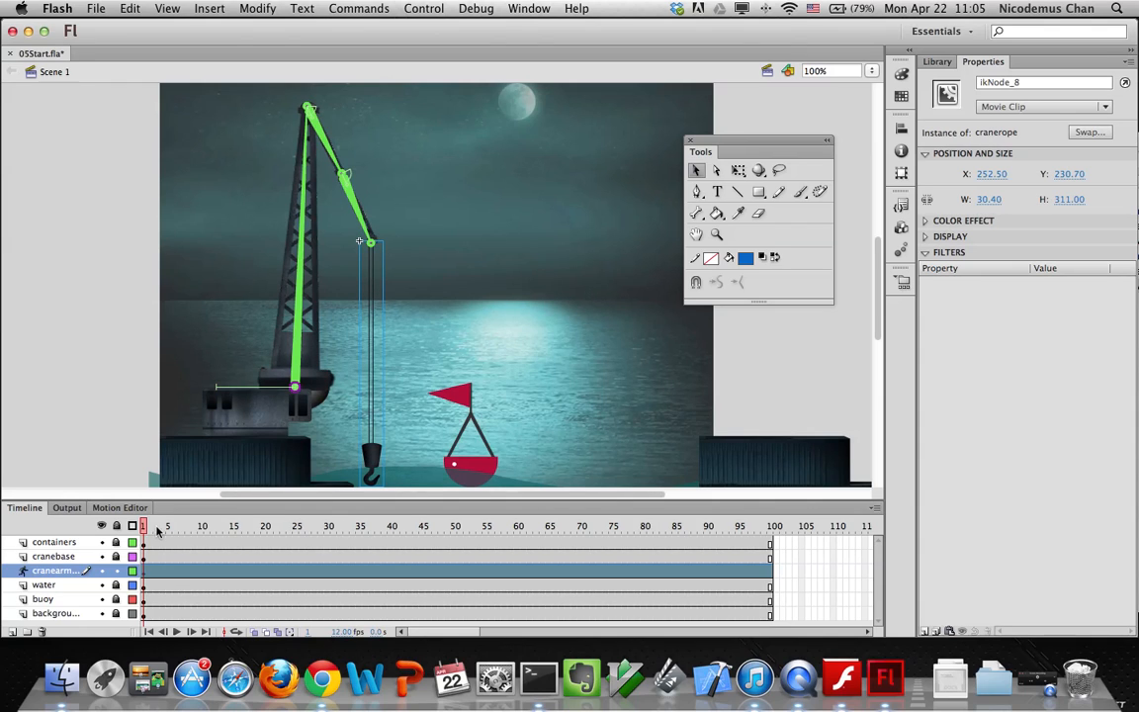
Pose the armature at frame 100 with the tower slid back, the arm folded in a V and the hook raised, and scrub to check
drag(146, 531, 791, 545)
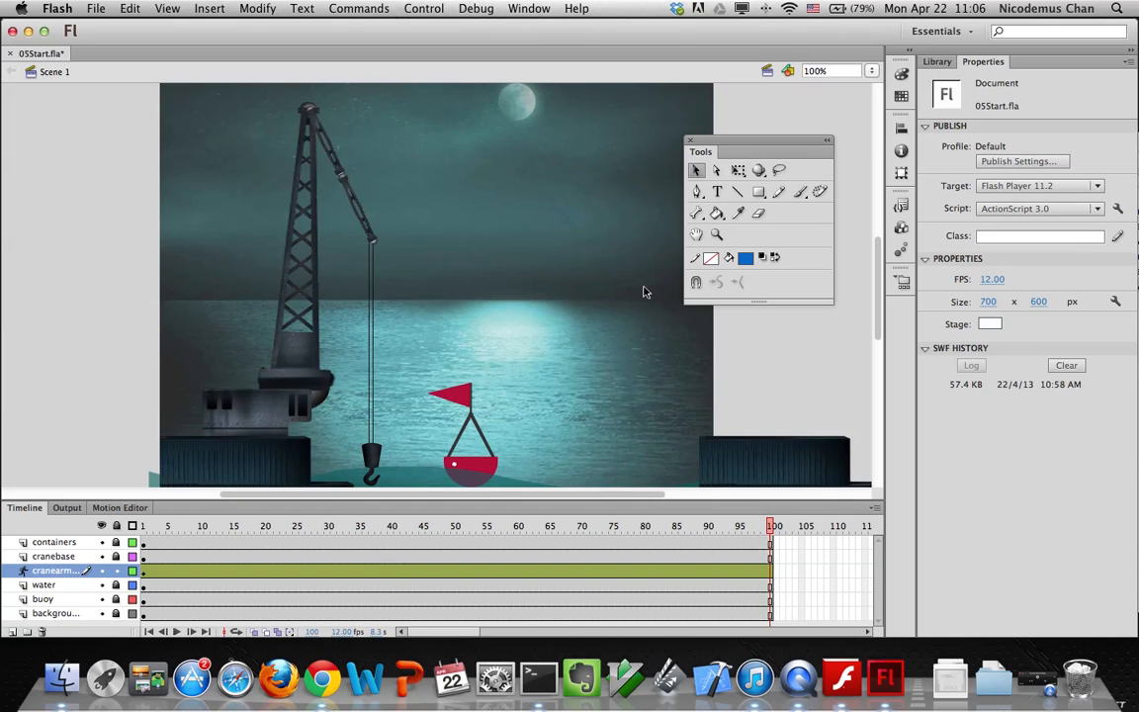
drag(366, 453, 356, 323)
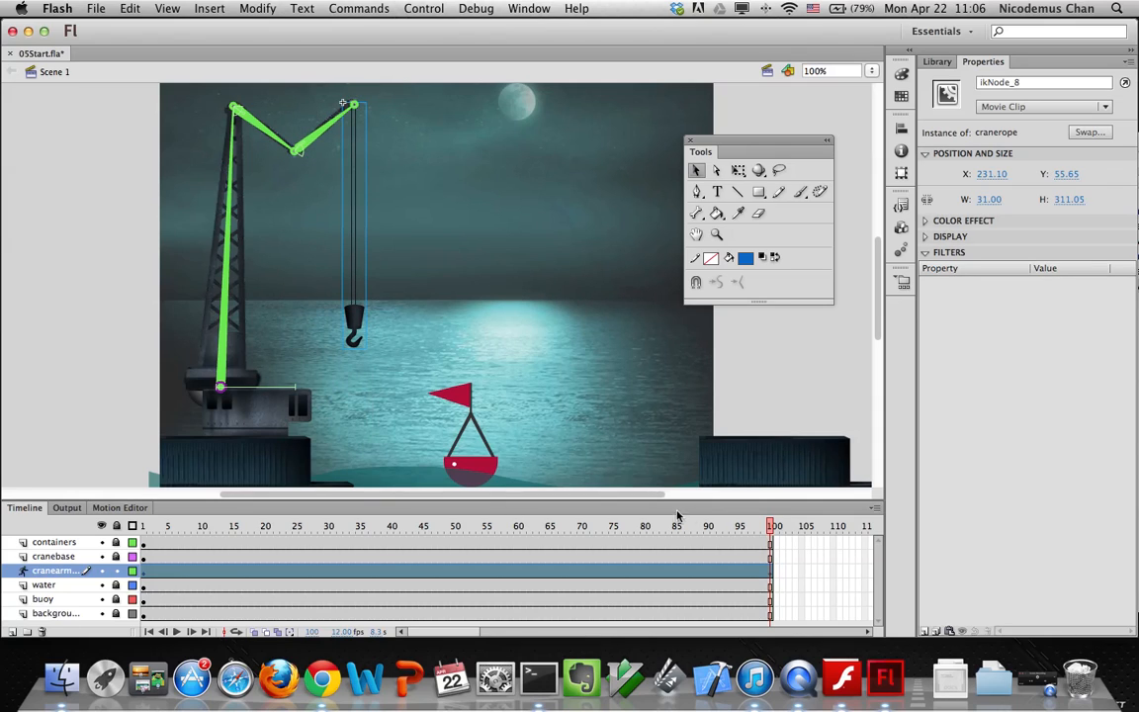
drag(730, 525, 791, 519)
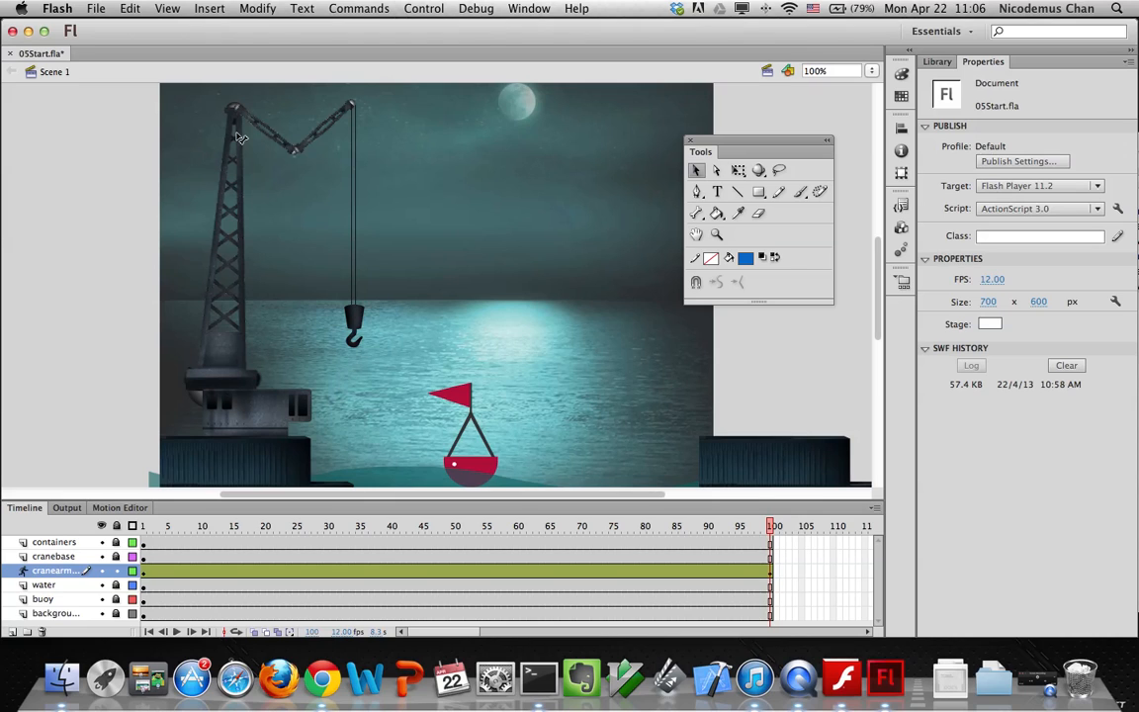
Test the movie in Flash Professional to review the crane animation, close the preview and select the outer cranearm2 bone
click(476, 8)
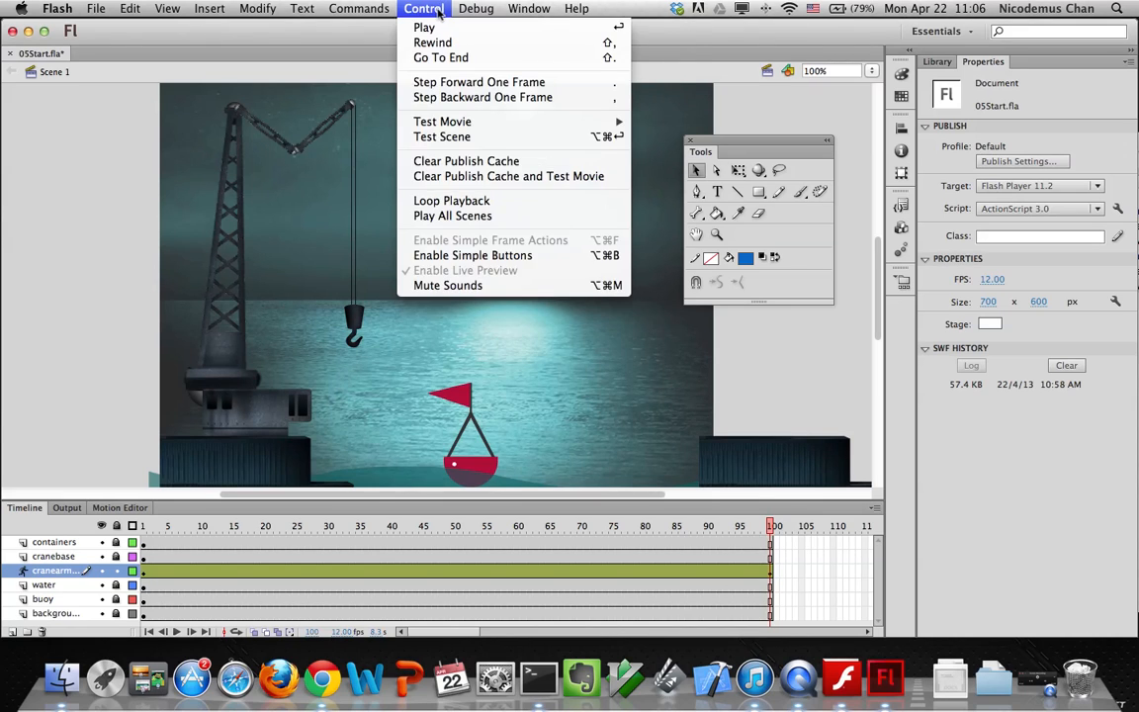
mouse_move(443, 125)
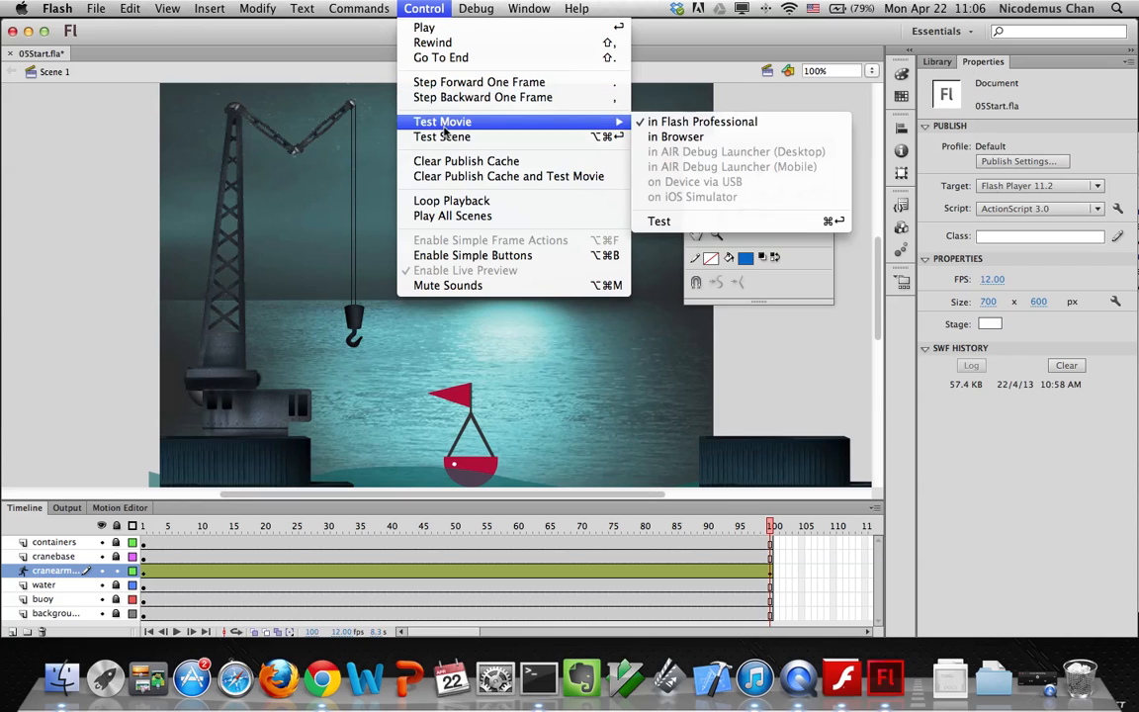
click(732, 223)
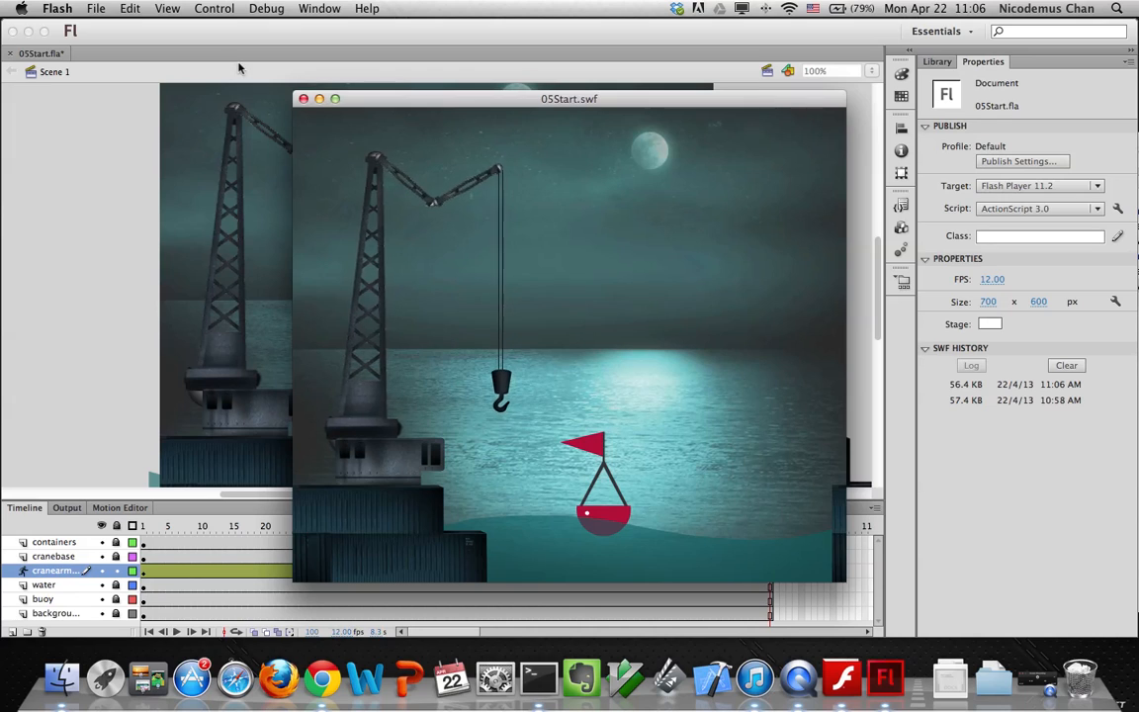
click(304, 99)
key(super+F2)
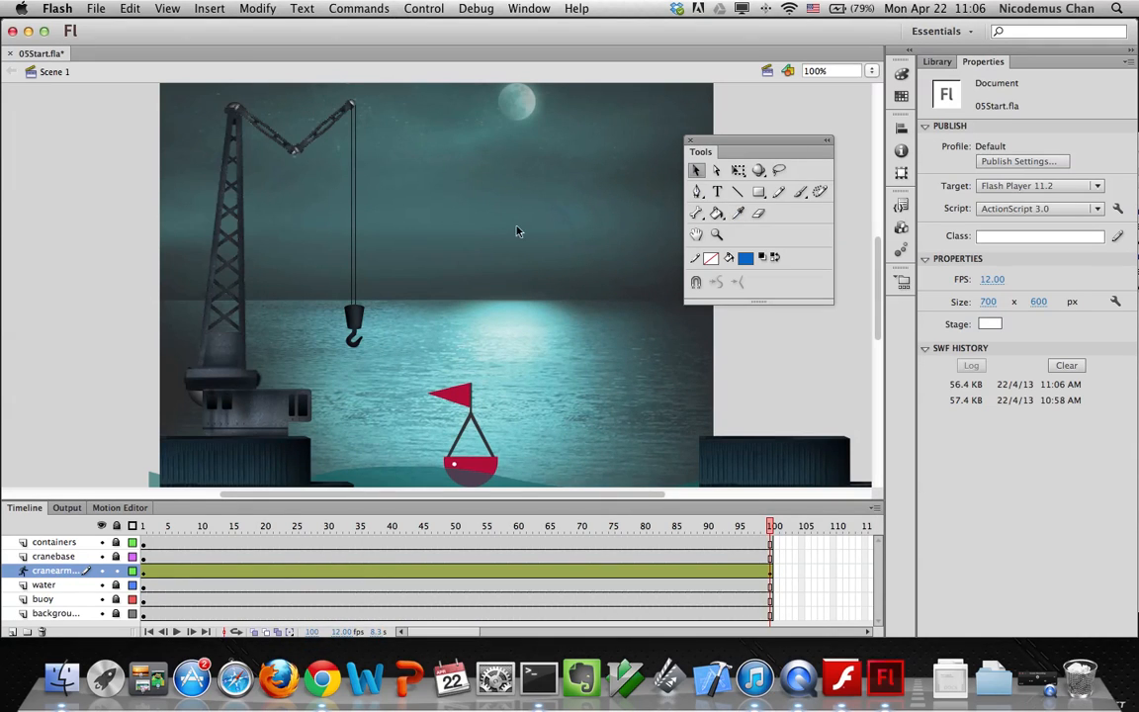
click(314, 145)
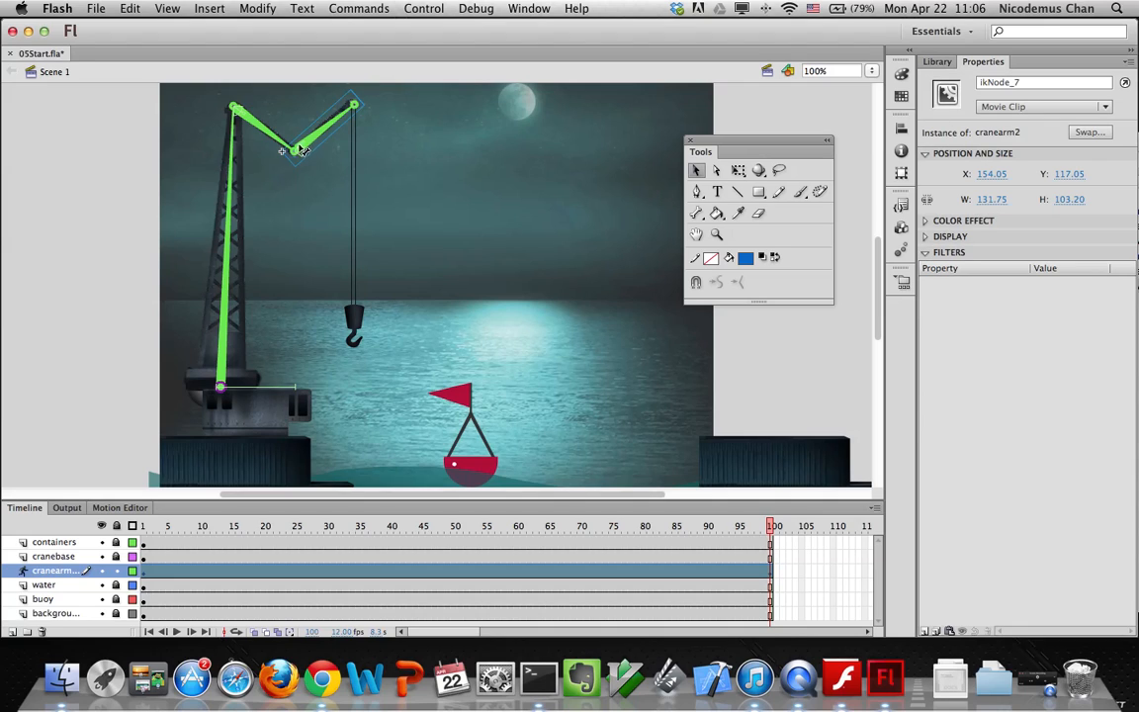
click(302, 148)
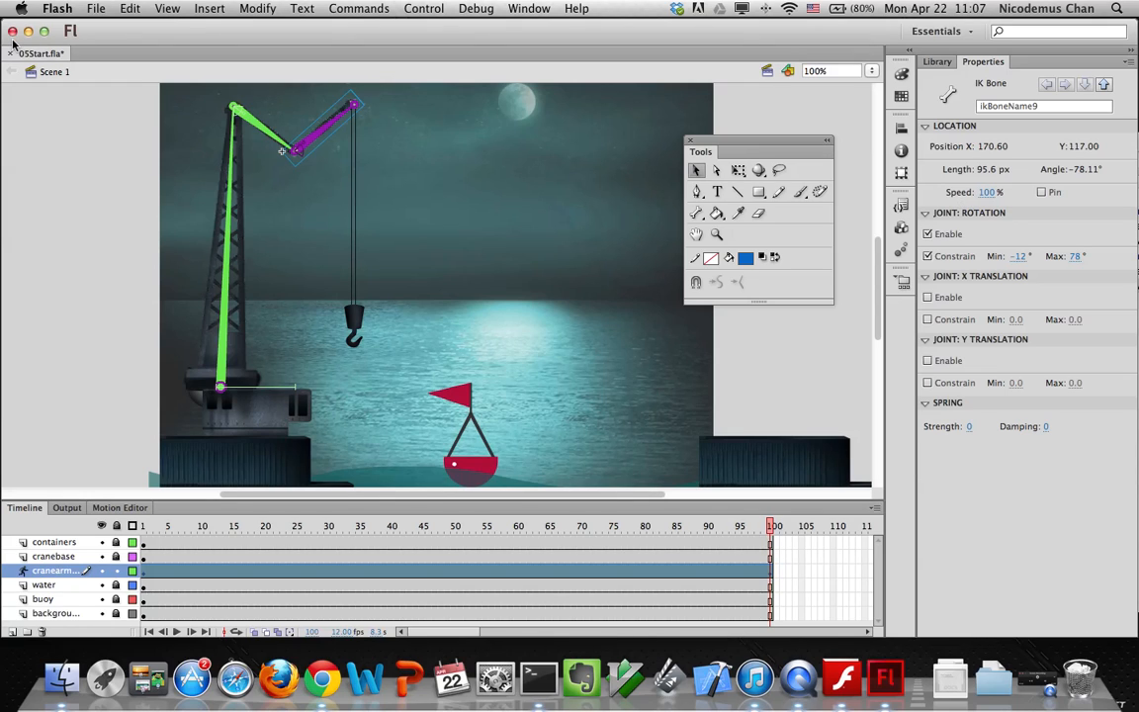
click(92, 12)
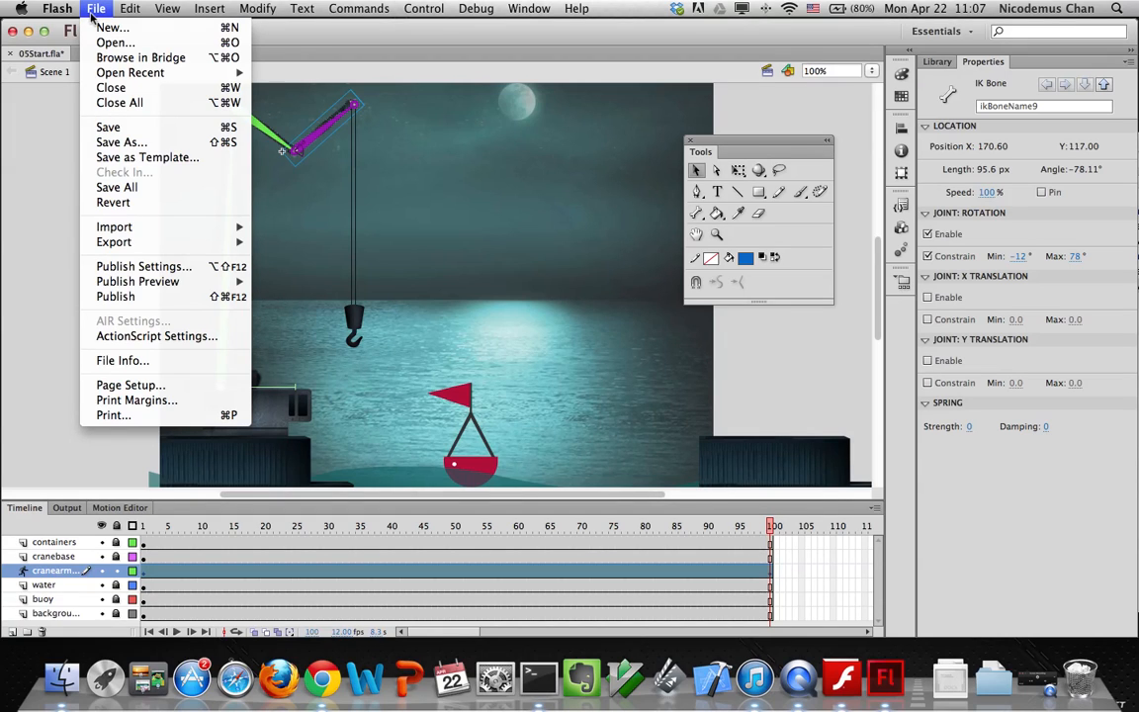
click(100, 43)
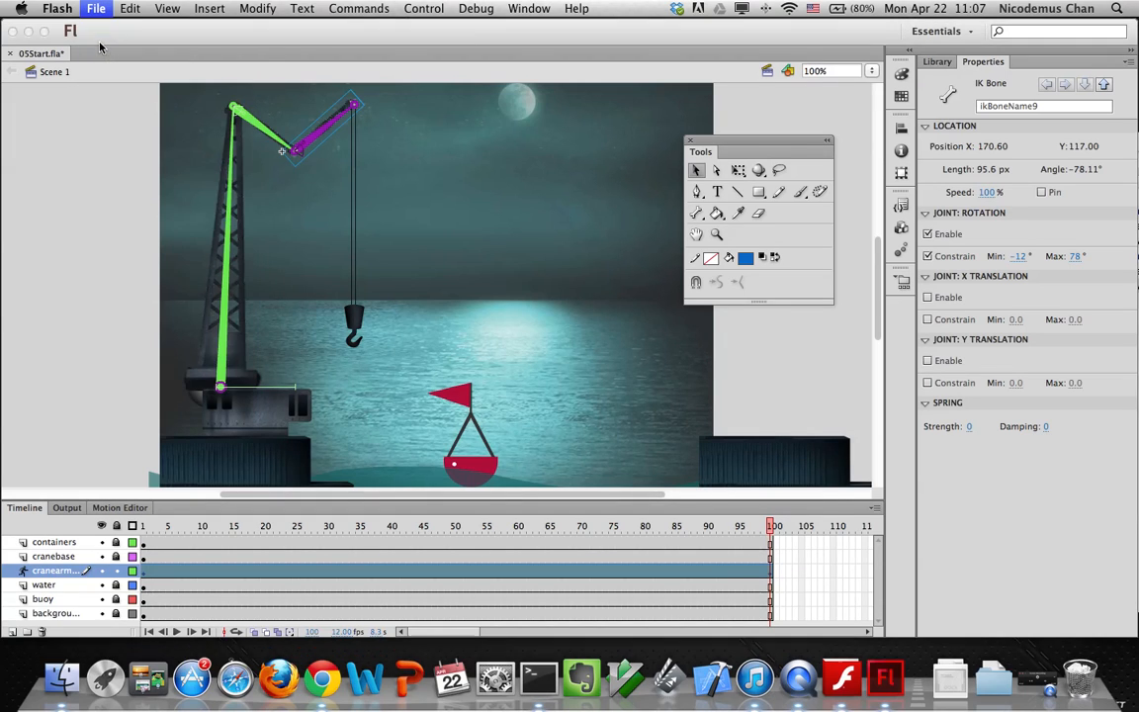
click(524, 160)
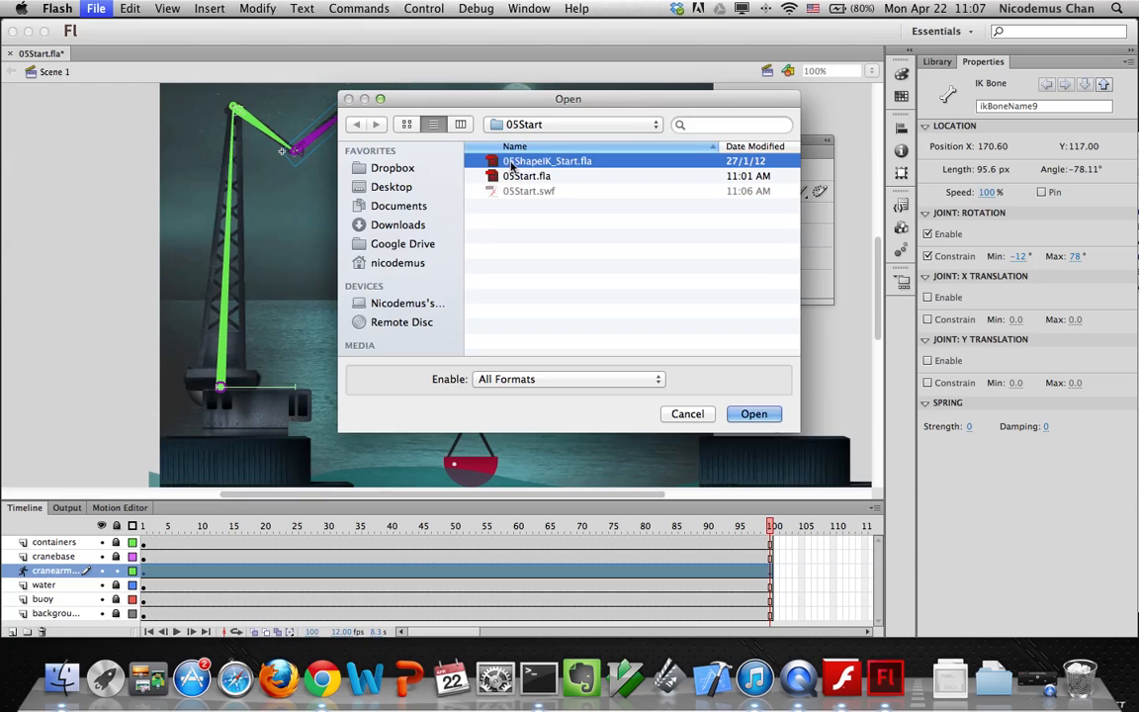
click(687, 413)
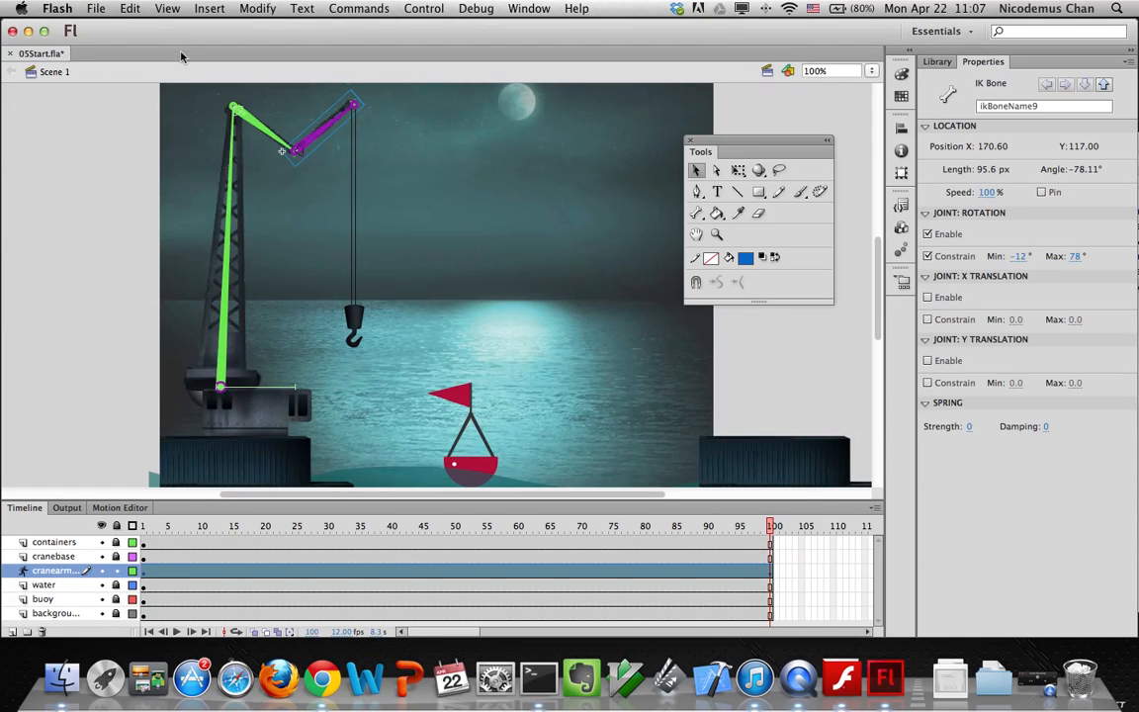
Save the crane document as a copy named 05_workingcopy.fla in the 05Start folder
click(99, 9)
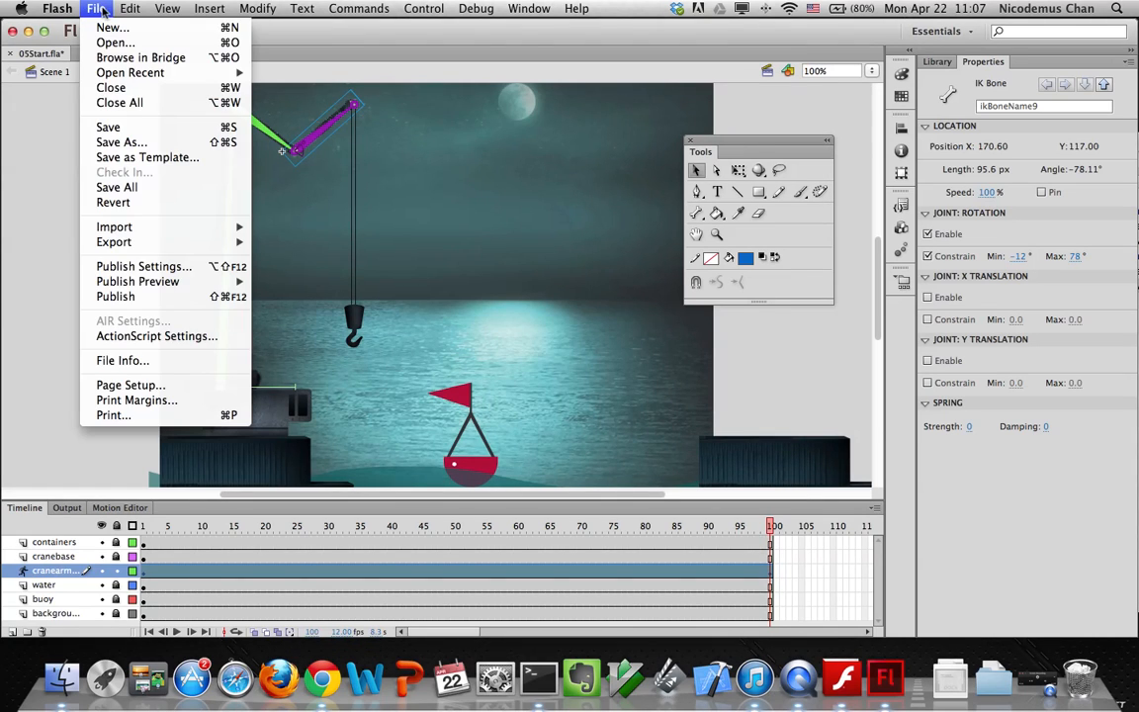
click(121, 142)
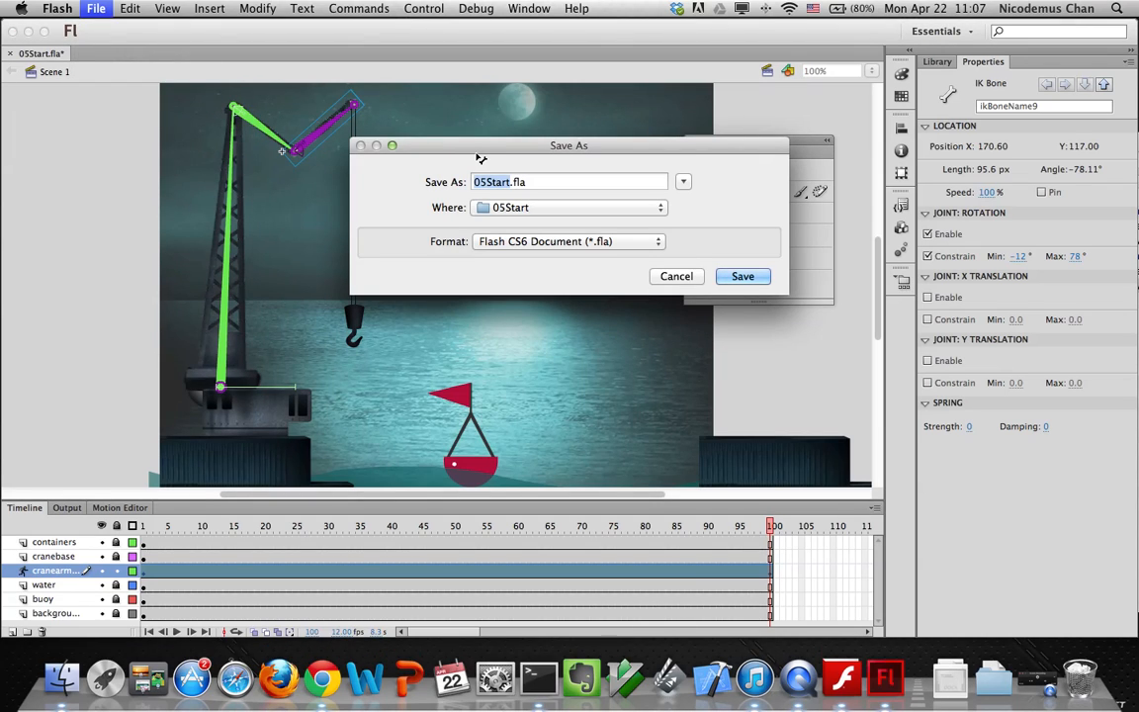
text(05_workingcopy)
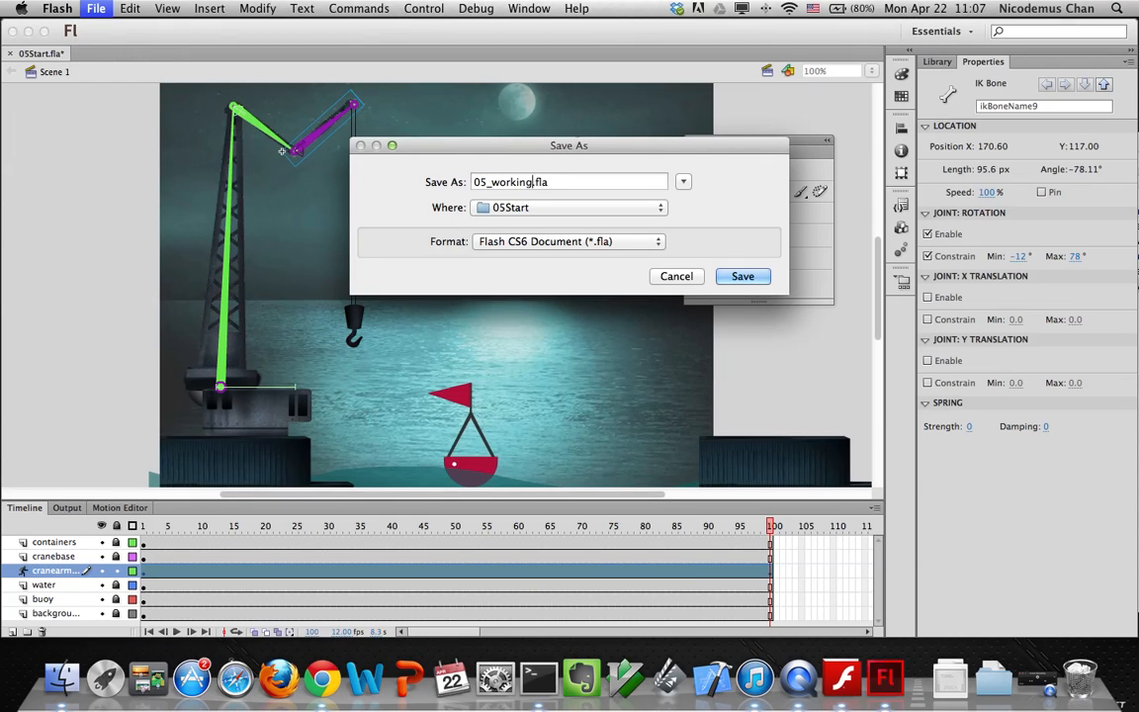
key(Return)
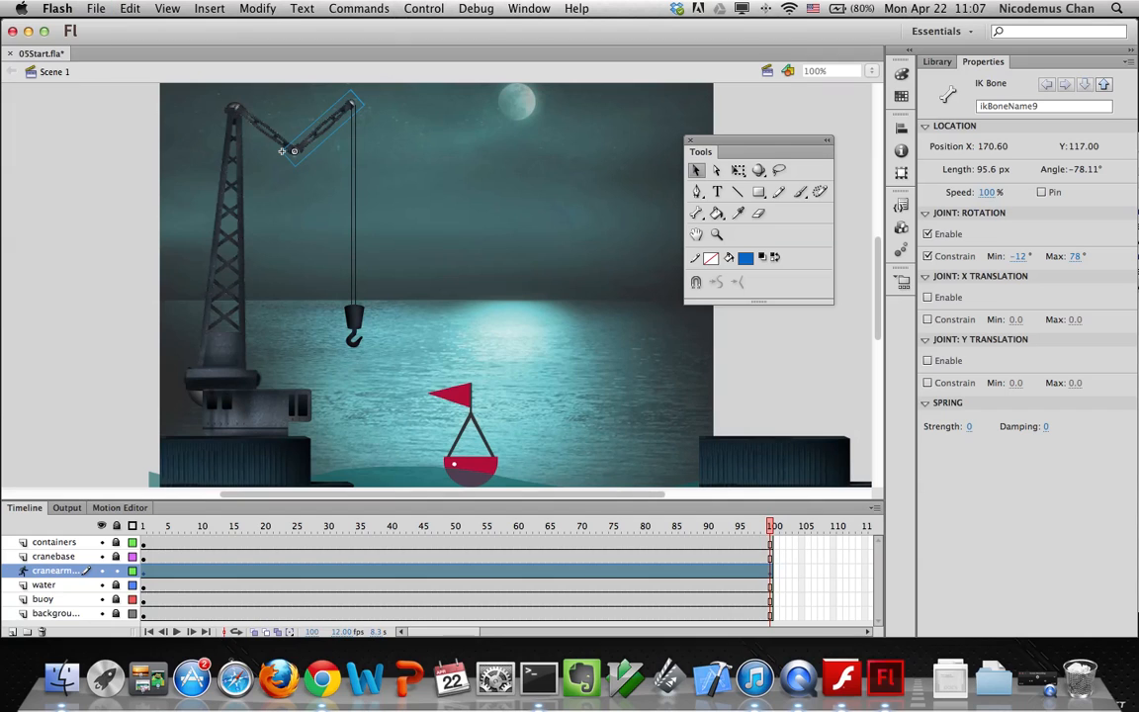
Open the octopus document 05ShapeIK_Start.fla from the 05Start folder
click(92, 9)
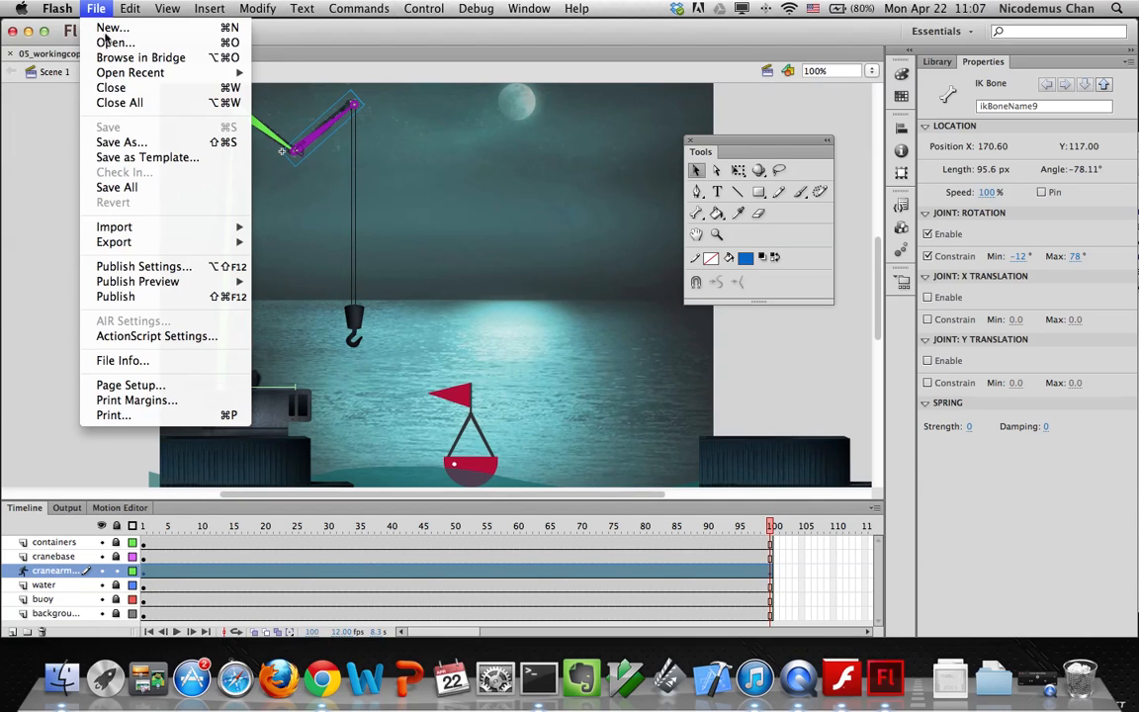
click(112, 45)
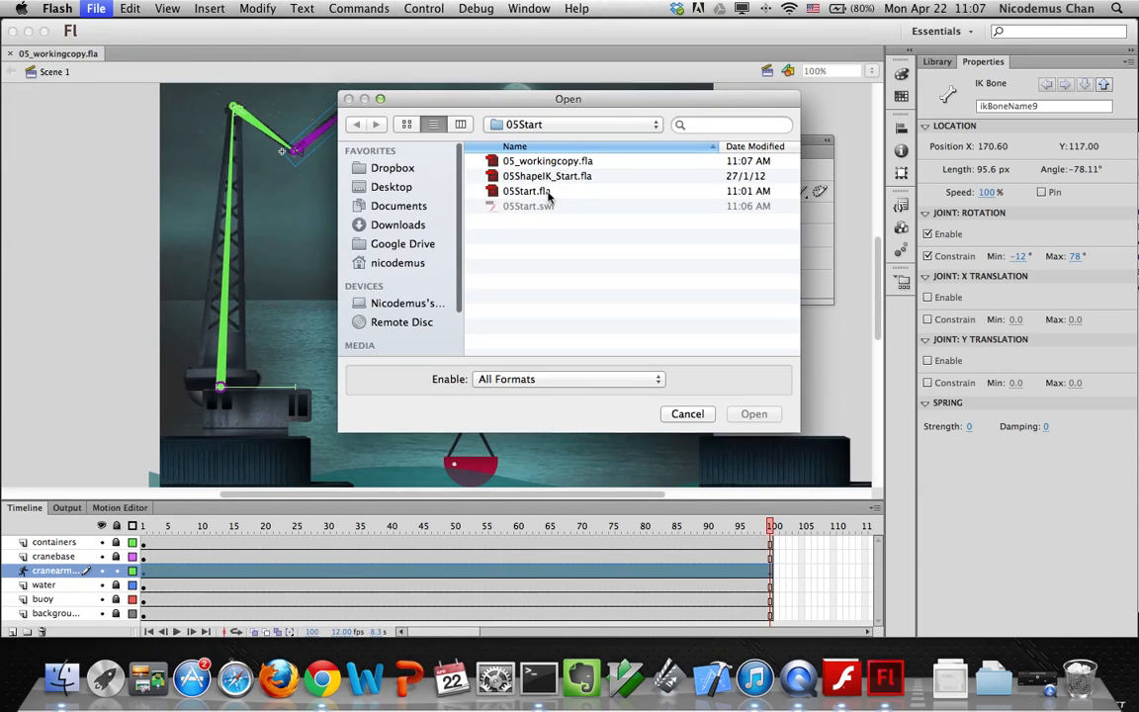
click(498, 177)
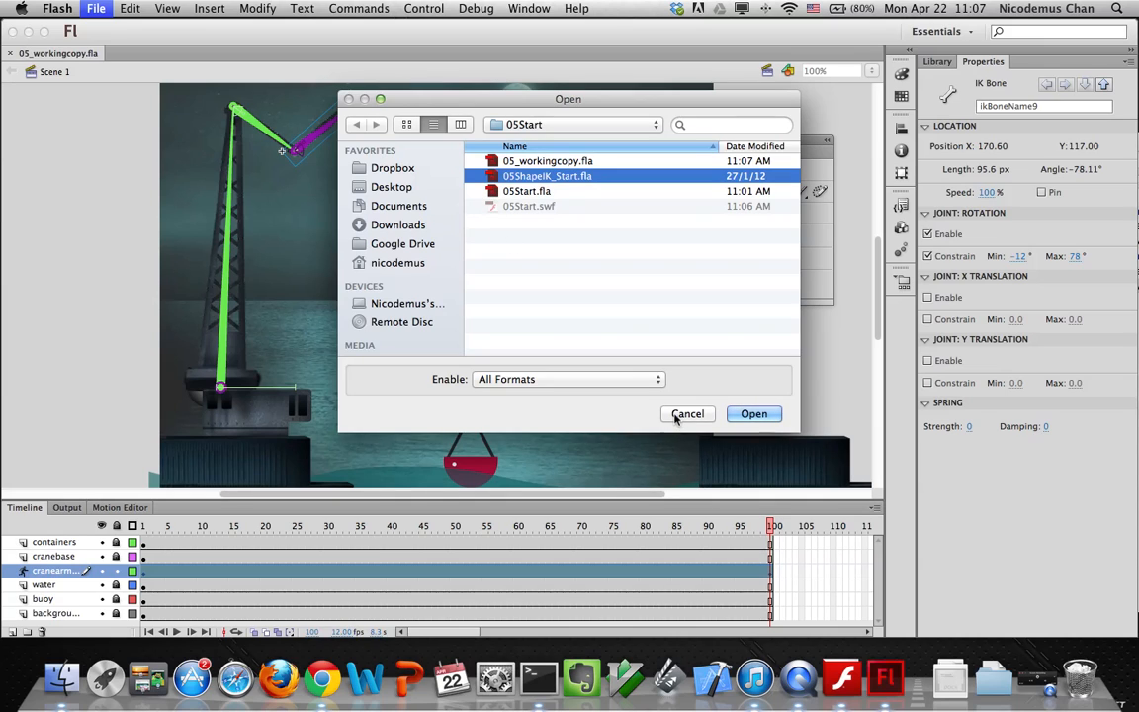
click(742, 415)
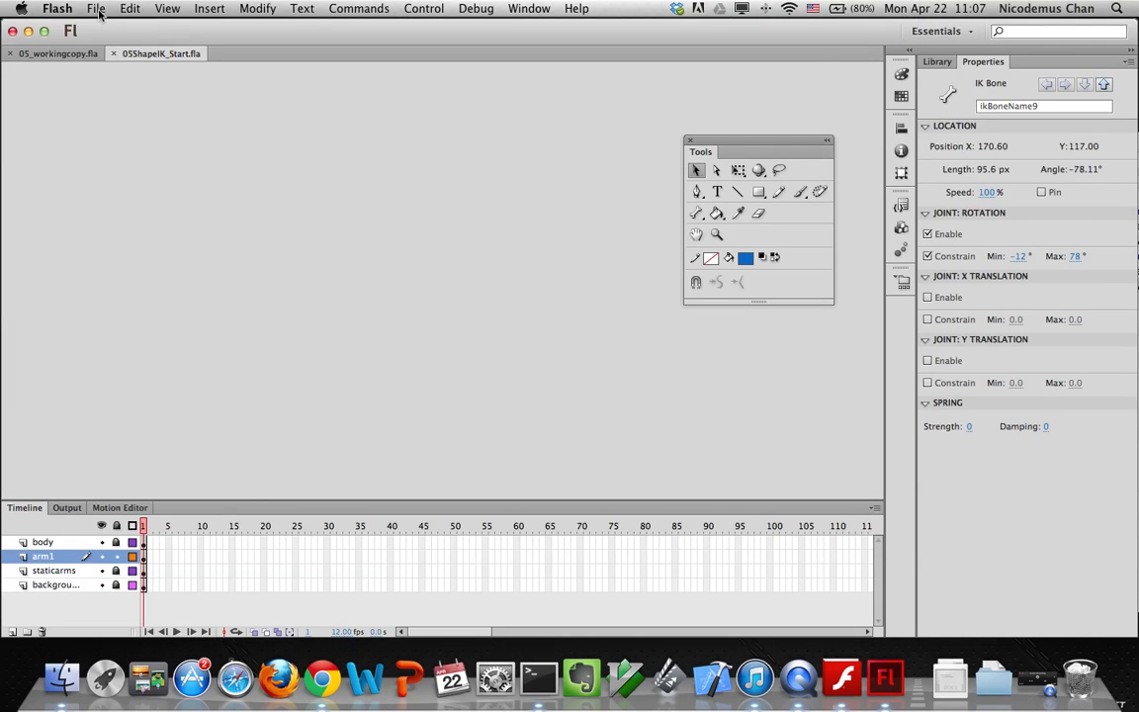
Save the octopus document as a copy named 05ShapeIK_workingcopy.fla in the 05Start folder
click(97, 10)
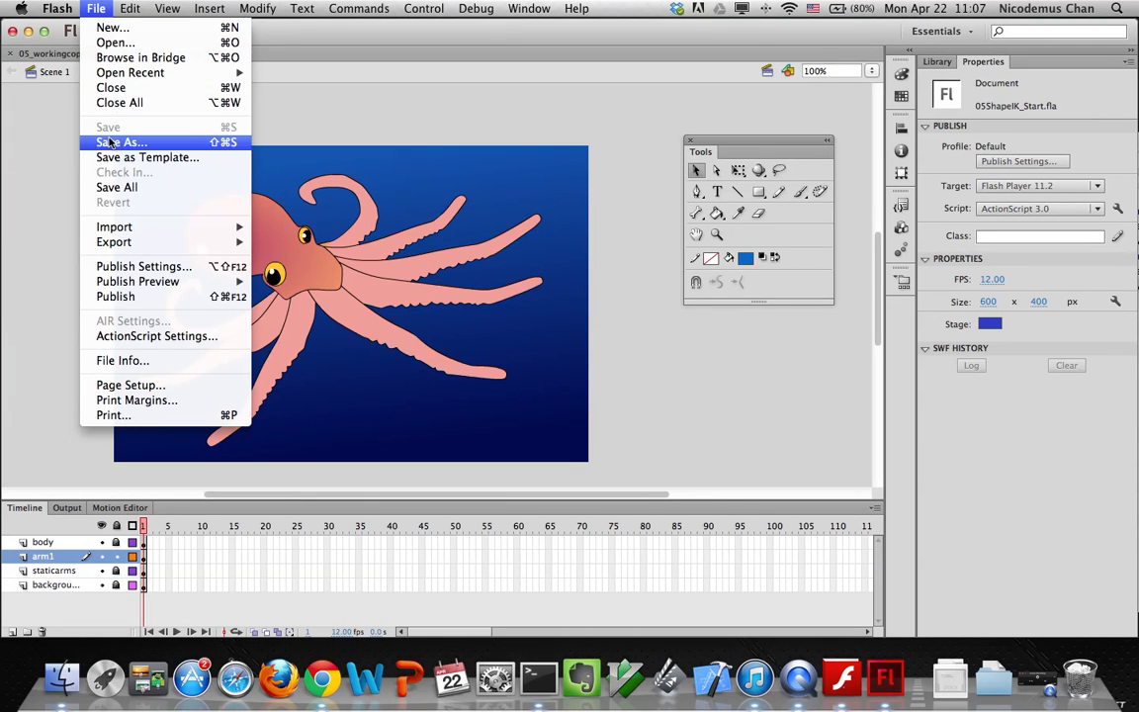
click(108, 142)
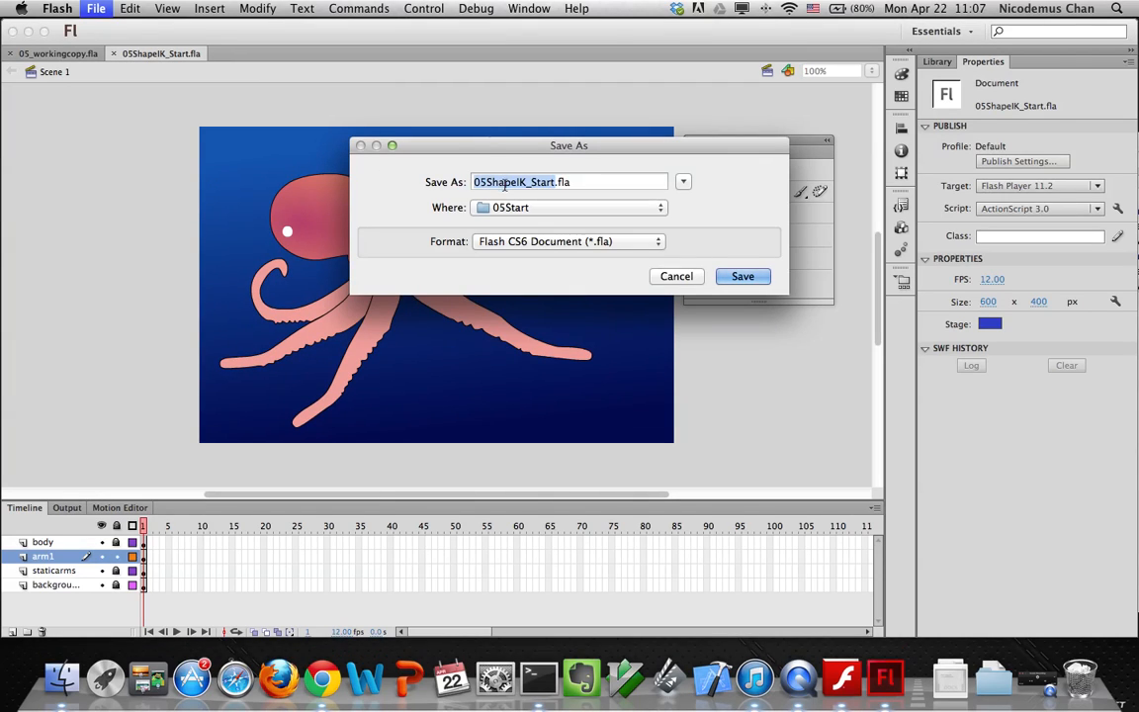
click(500, 183)
drag(530, 182, 556, 182)
text(workingcopy)
key(Return)
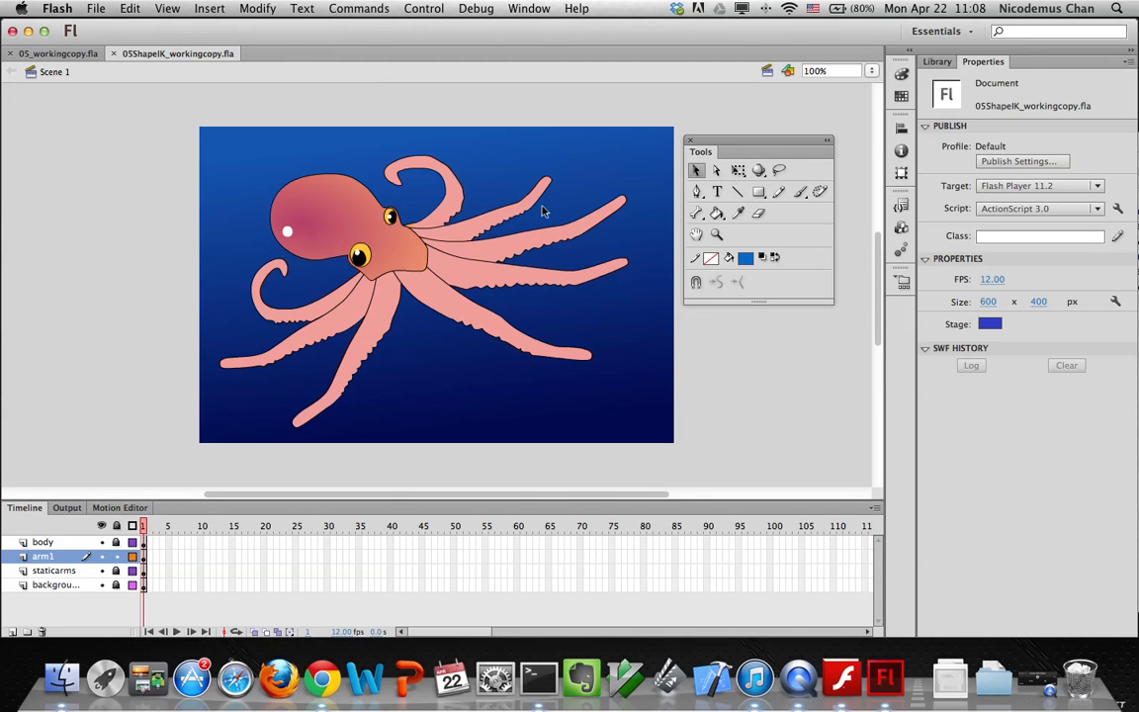
Lock all layers except arm1, select the fill of its tentacle to check the editable shape, and deselect it
click(116, 525)
click(117, 557)
click(475, 314)
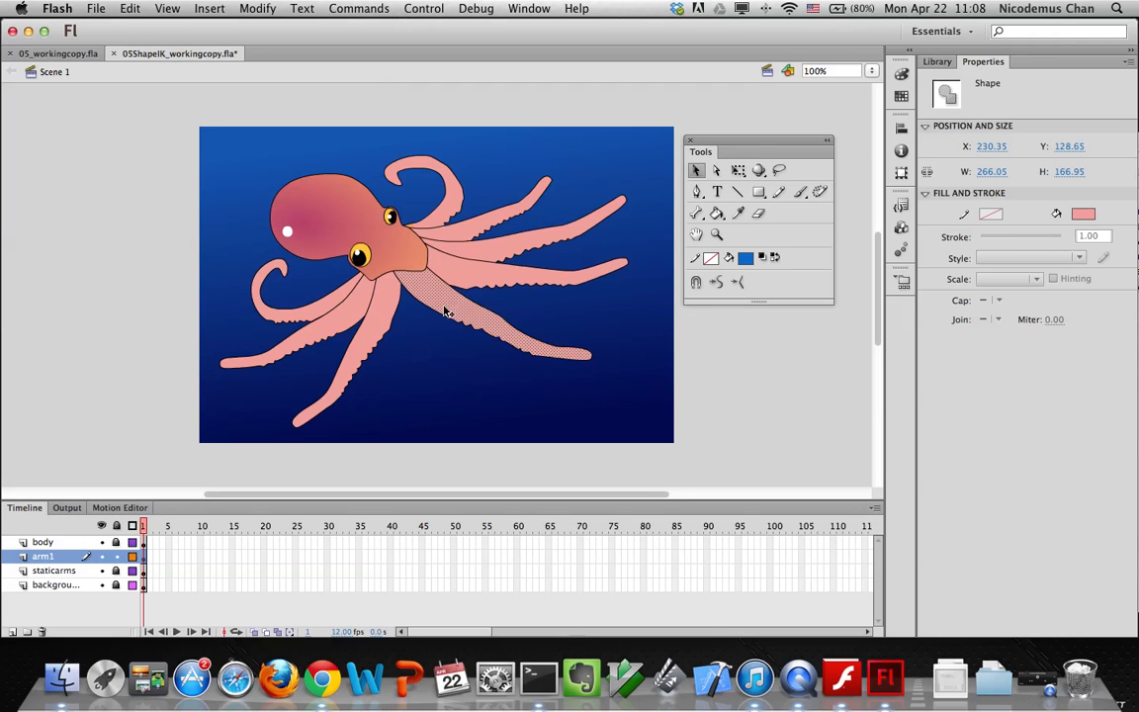
click(487, 363)
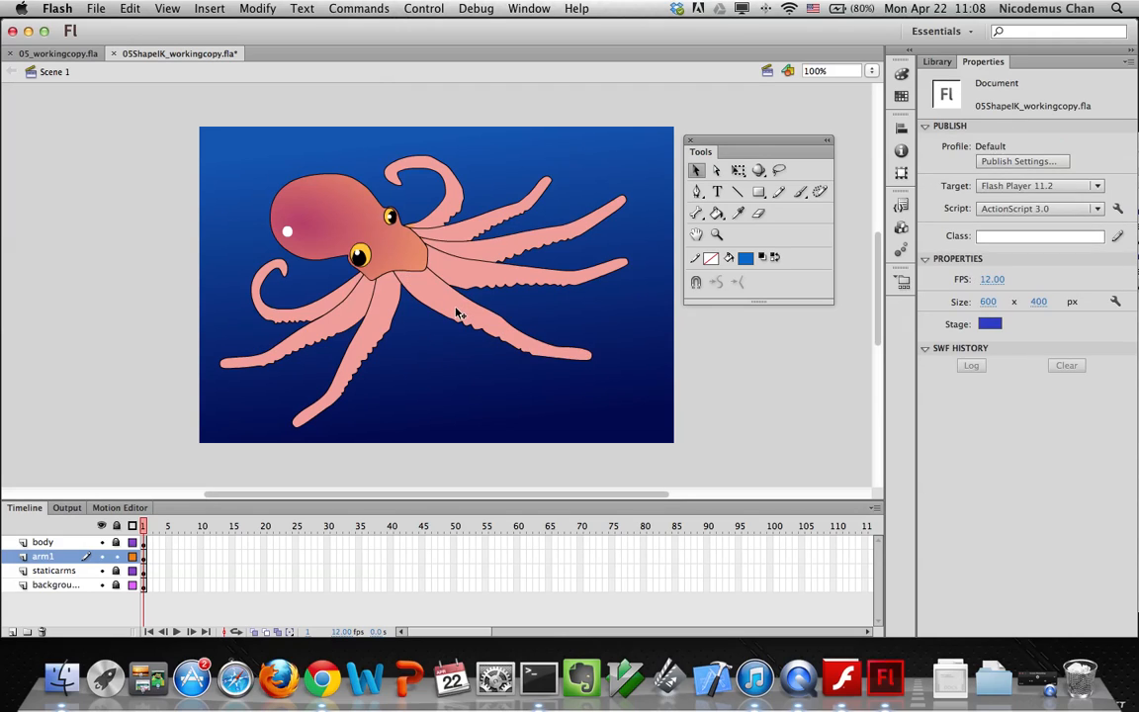
Rig the arm1 tentacle with a chain of four bones from the octopus's body to the tip, and move the tip bone to straighten it
click(696, 212)
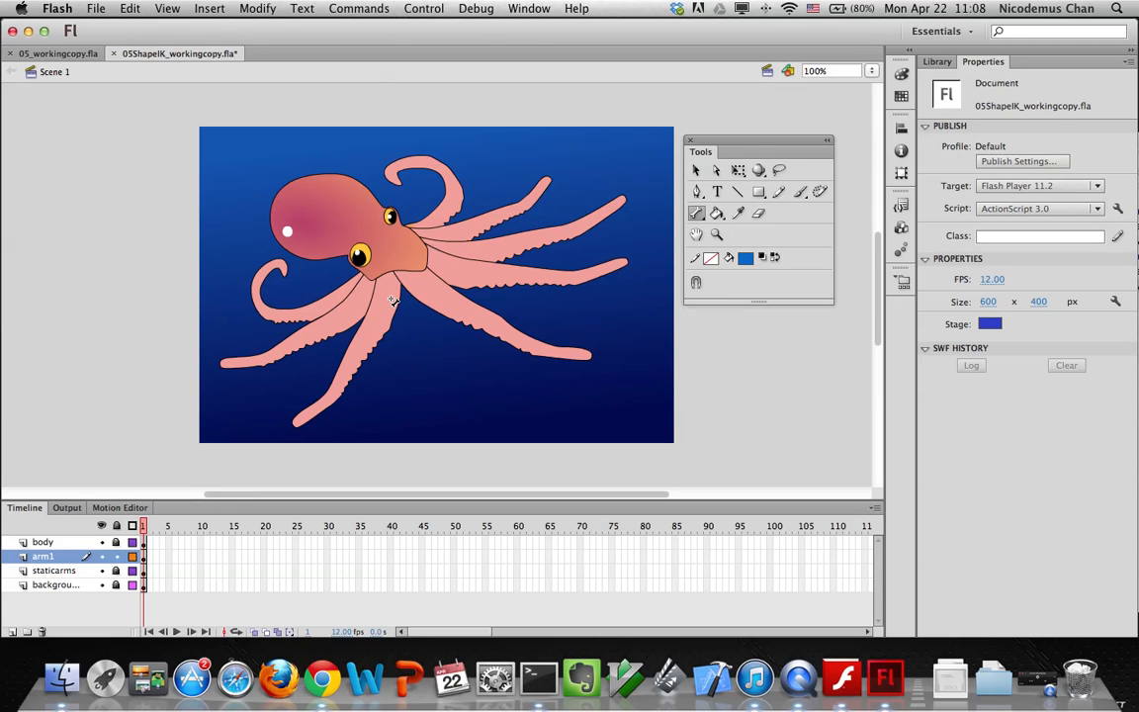
click(432, 275)
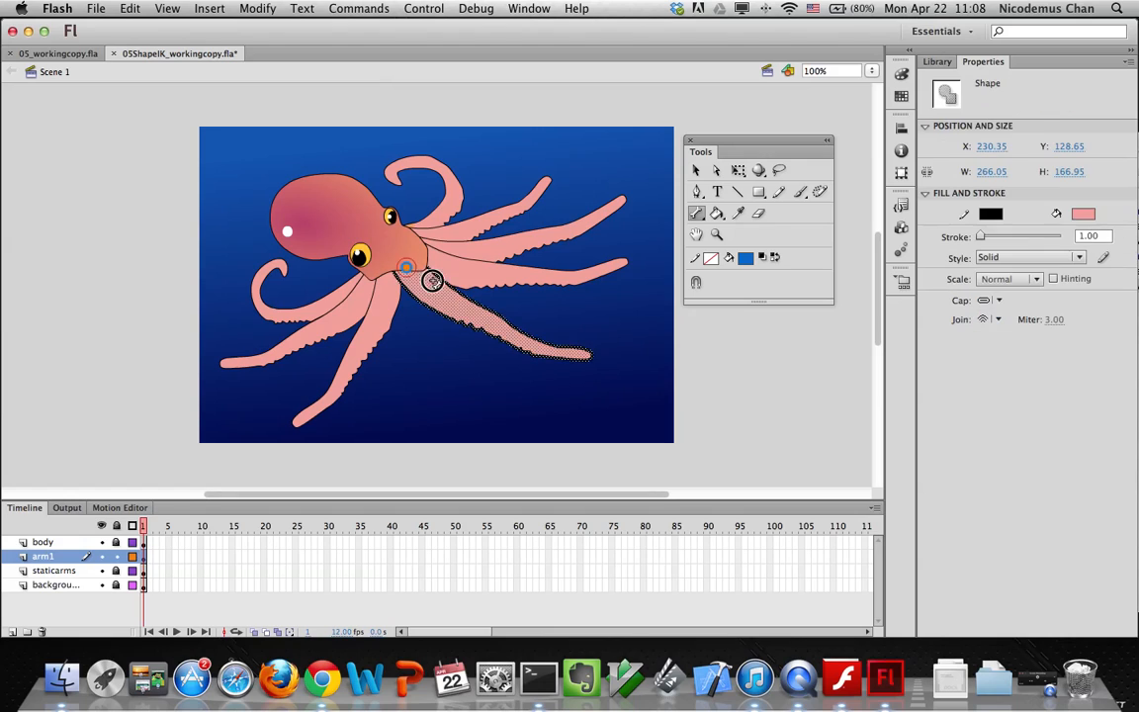
drag(472, 299, 466, 311)
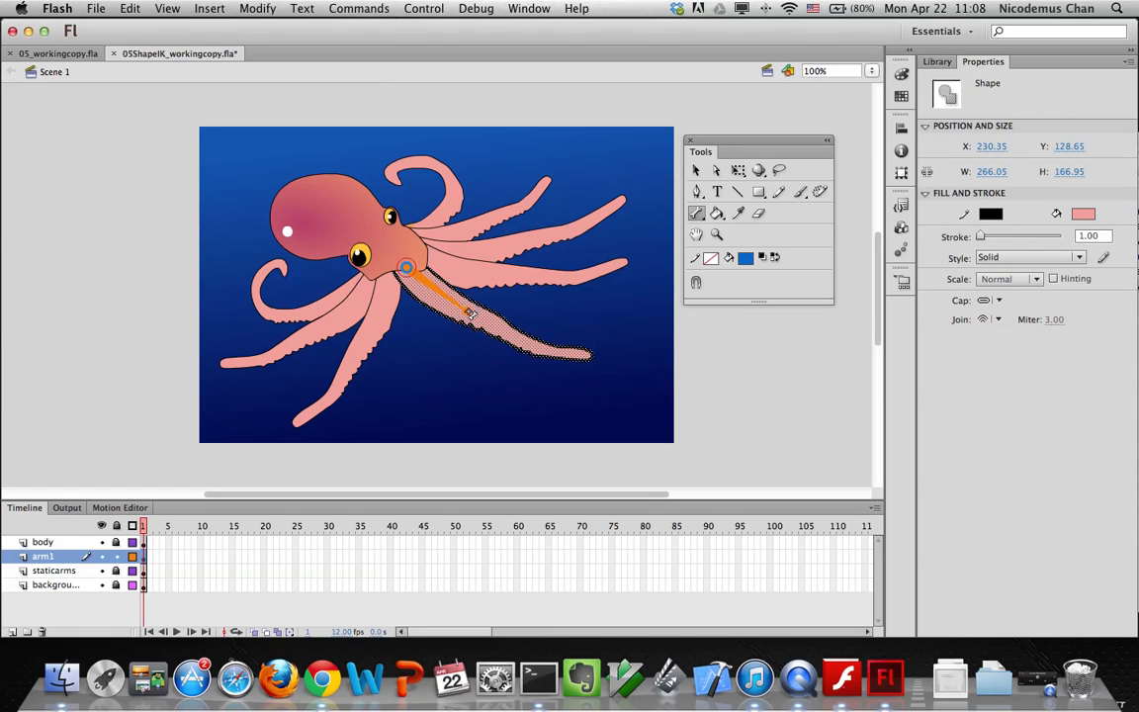
scroll(458, 330, down, 2)
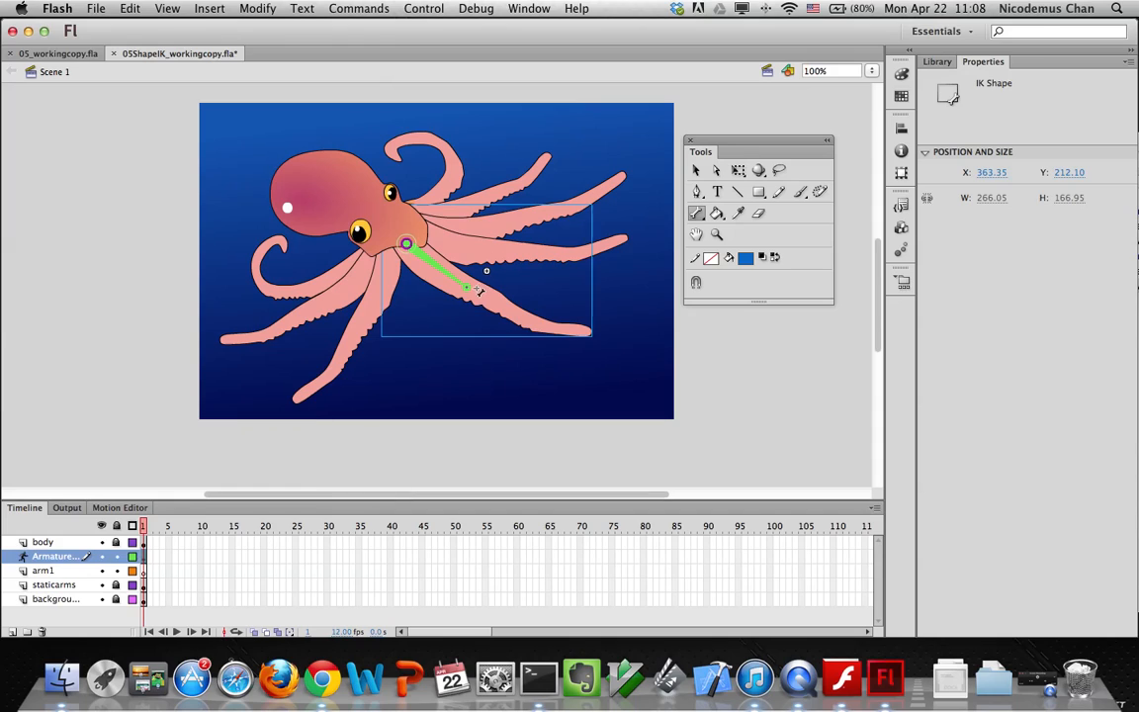
drag(471, 289, 521, 319)
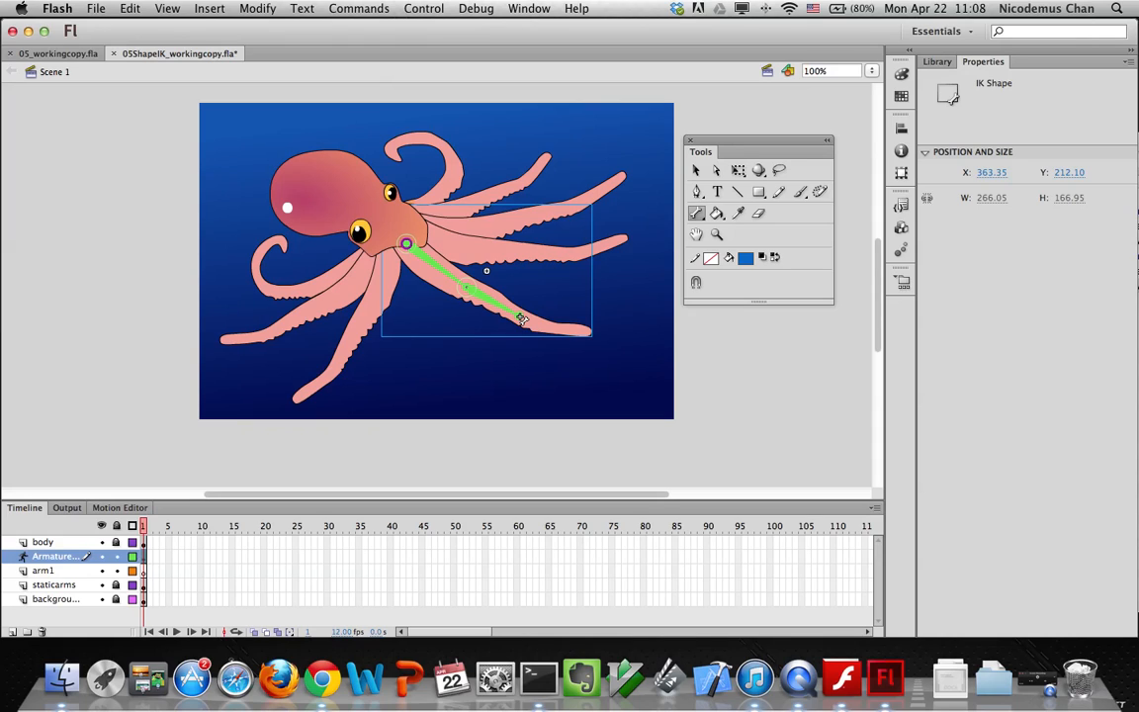
drag(522, 319, 587, 332)
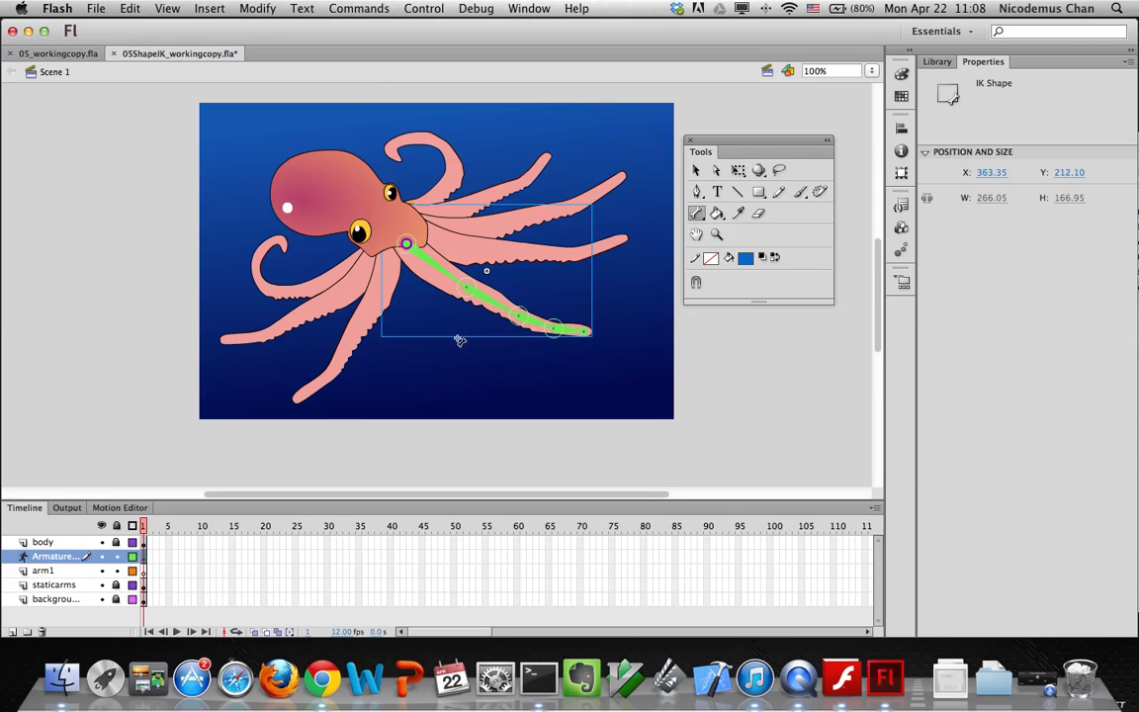
key(v)
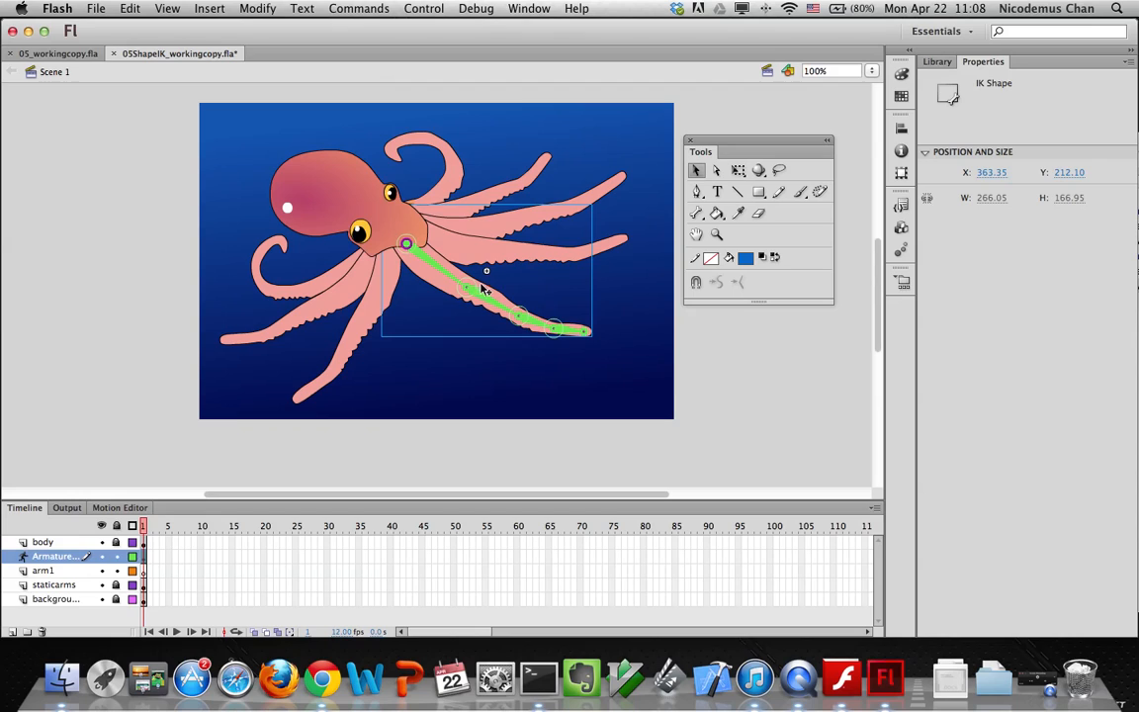
drag(574, 328, 598, 340)
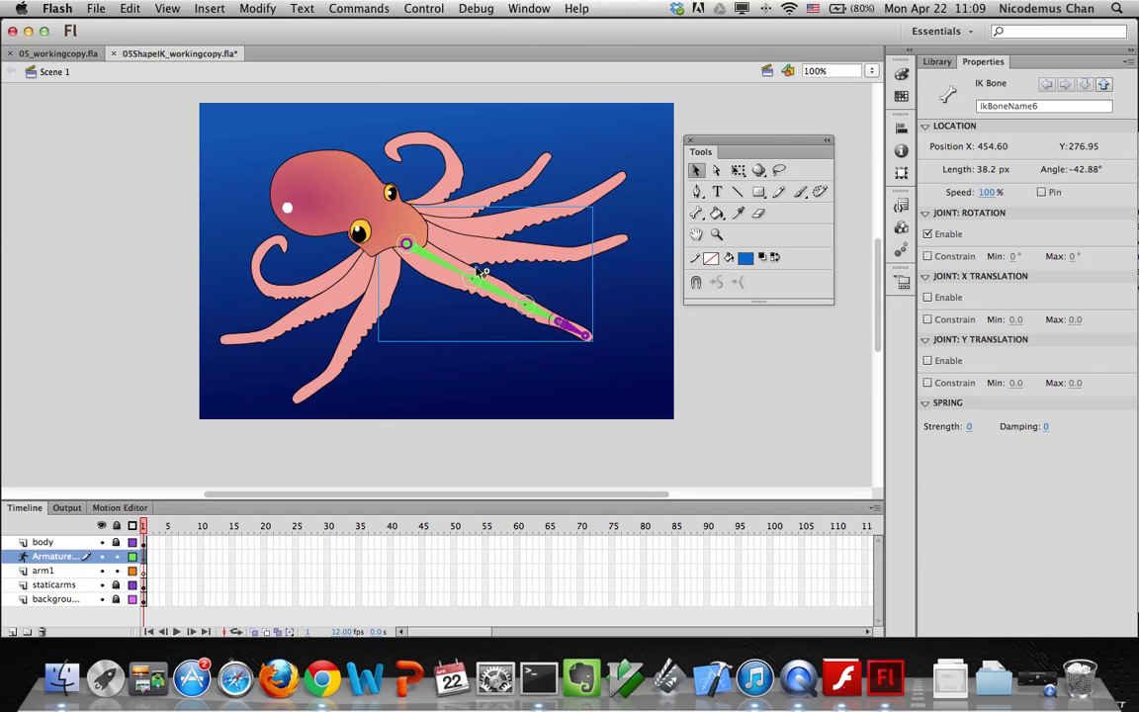
Recolour the rigged arm1 tentacle with a coral red fill using the Paint Bucket tool
click(717, 214)
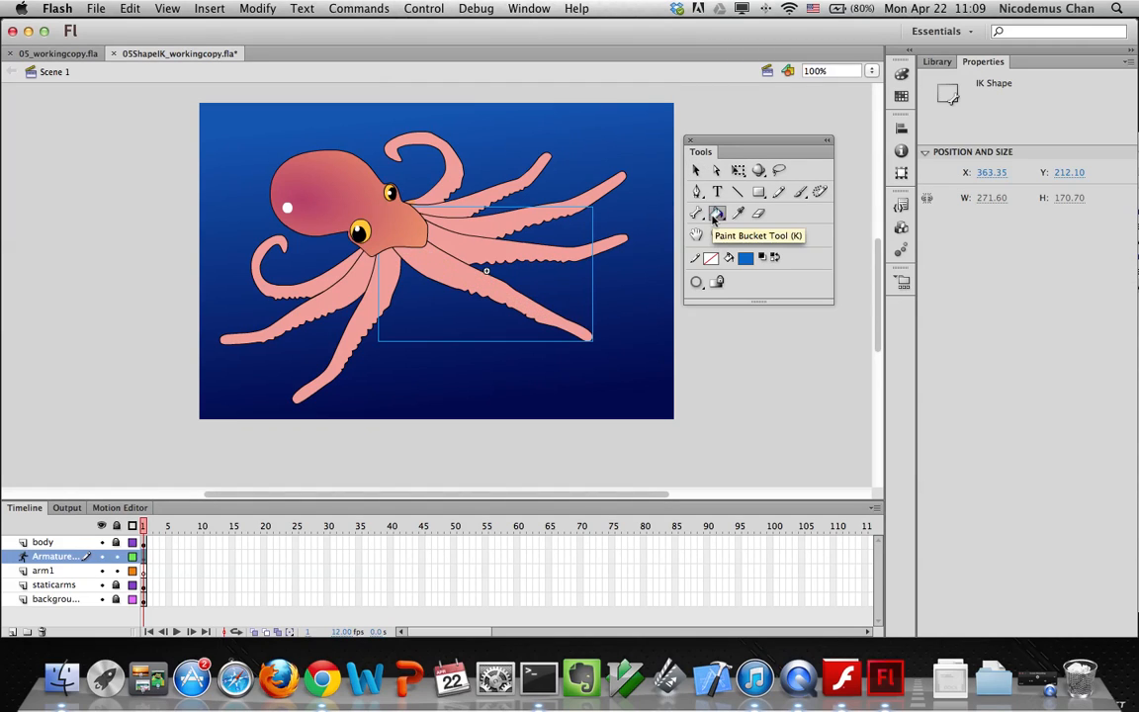
click(745, 257)
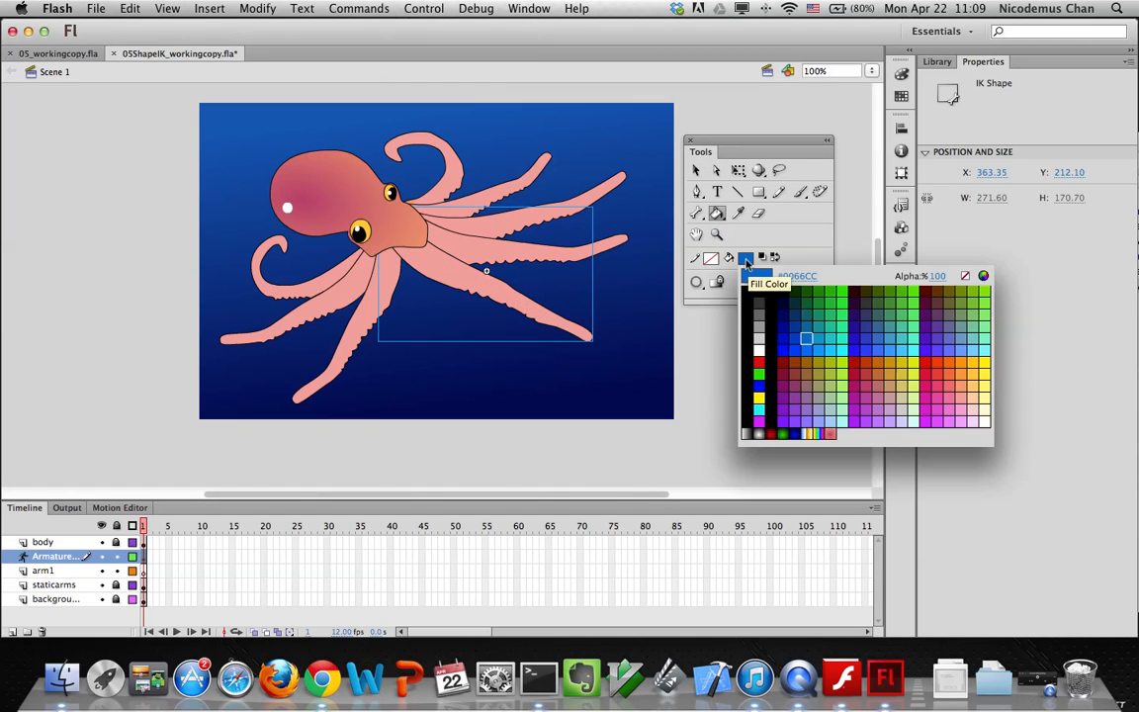
click(952, 393)
scroll(450, 267, up, 1)
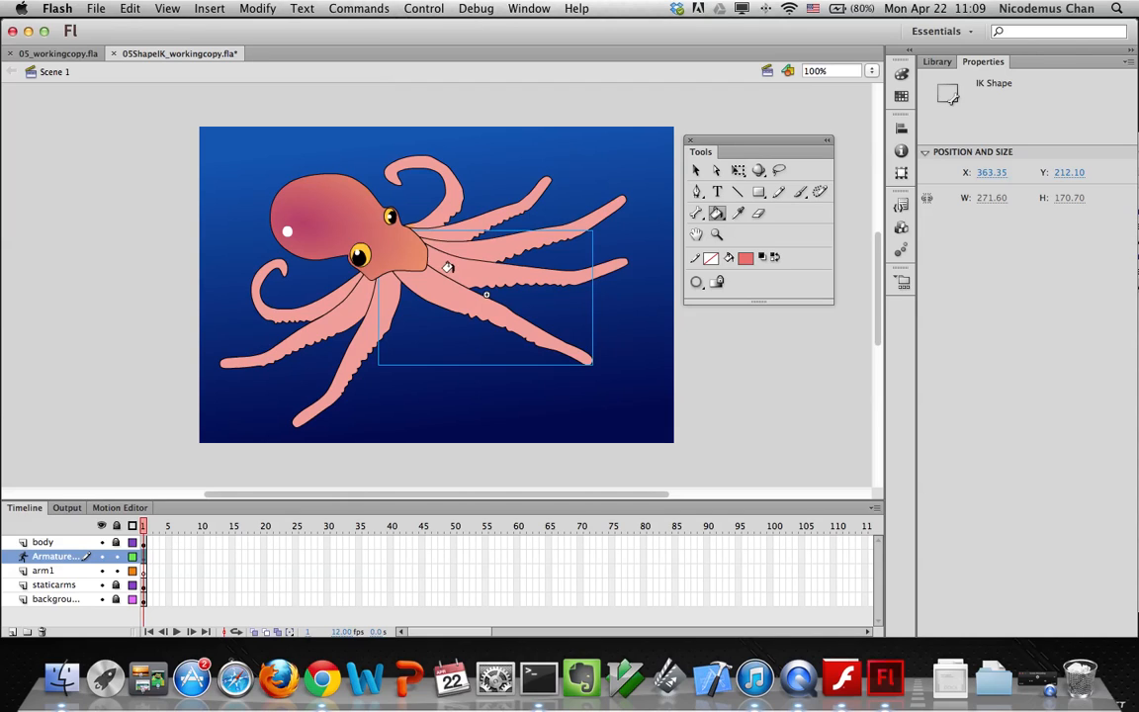
click(446, 270)
click(717, 384)
click(442, 299)
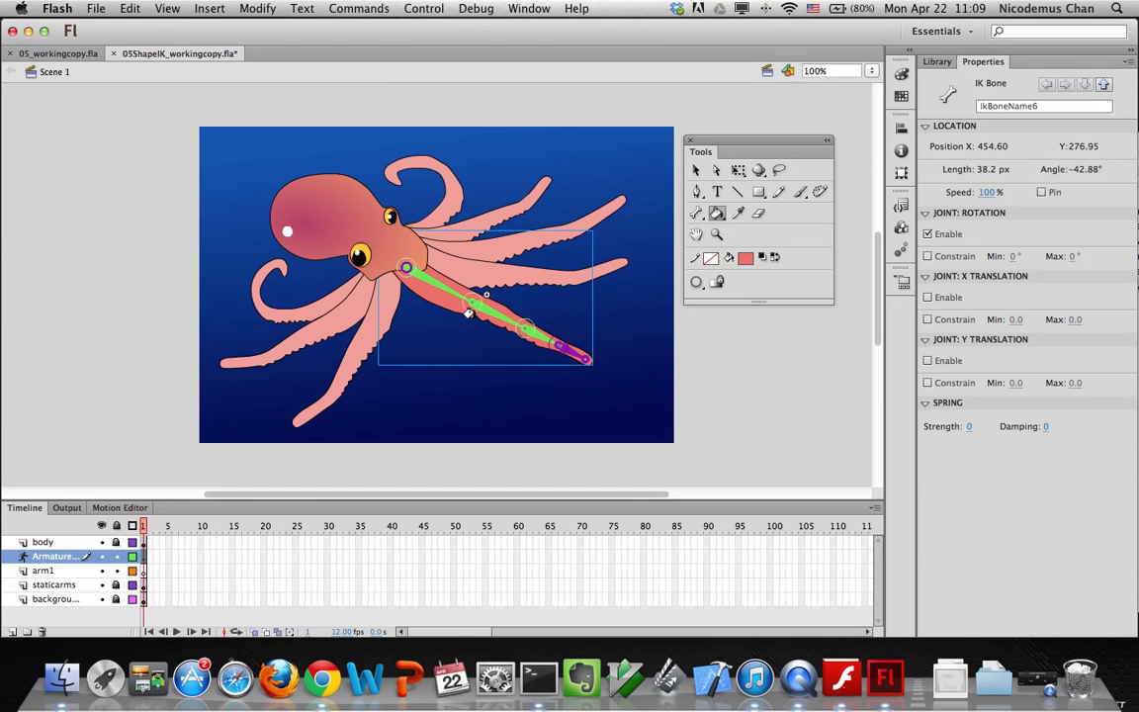
Outline the rigged arm1 tentacle with a dark crimson stroke using the Ink Bottle tool
click(718, 215)
drag(721, 219, 750, 233)
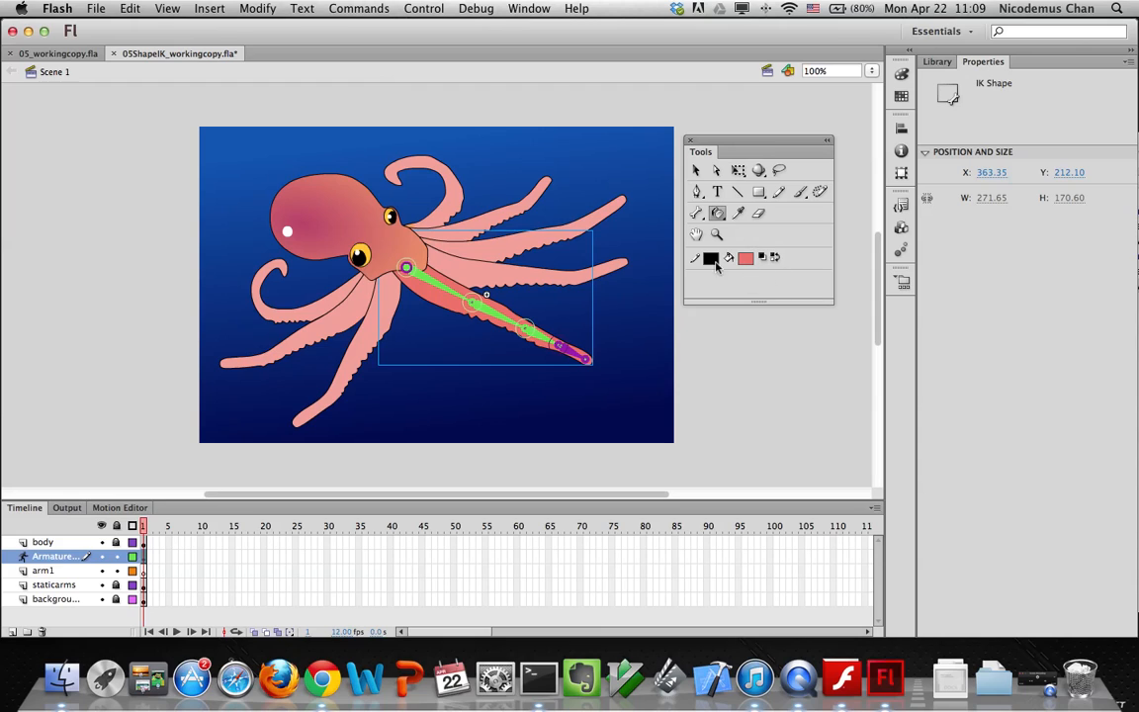
click(745, 258)
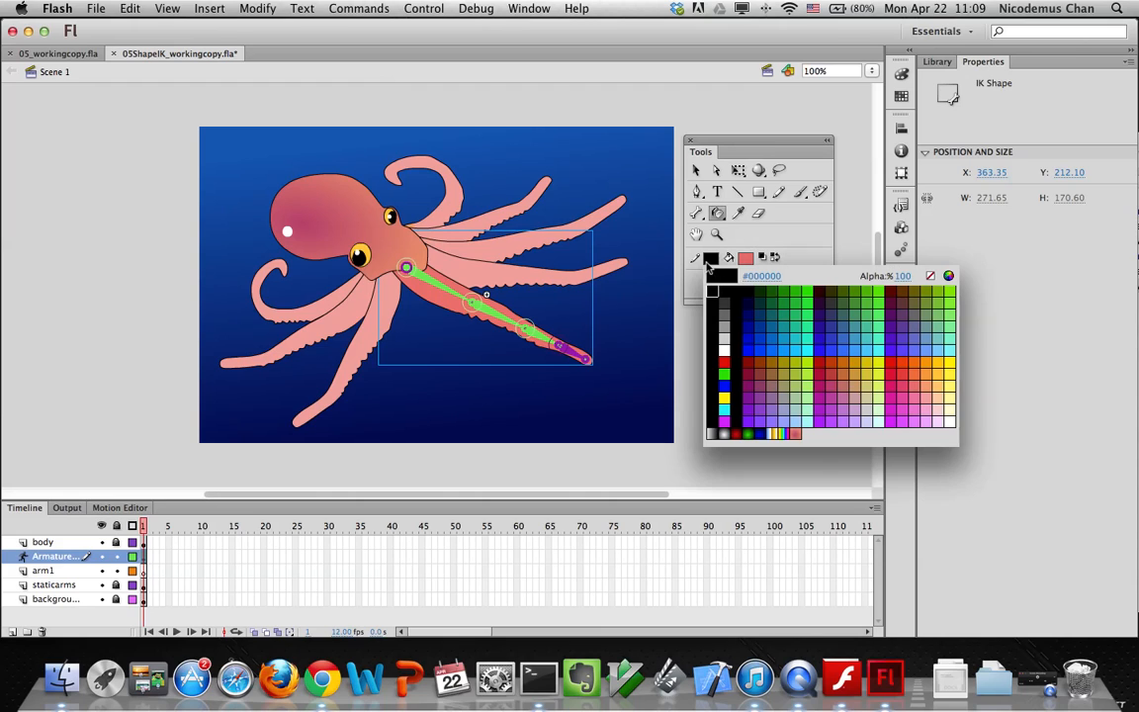
click(747, 364)
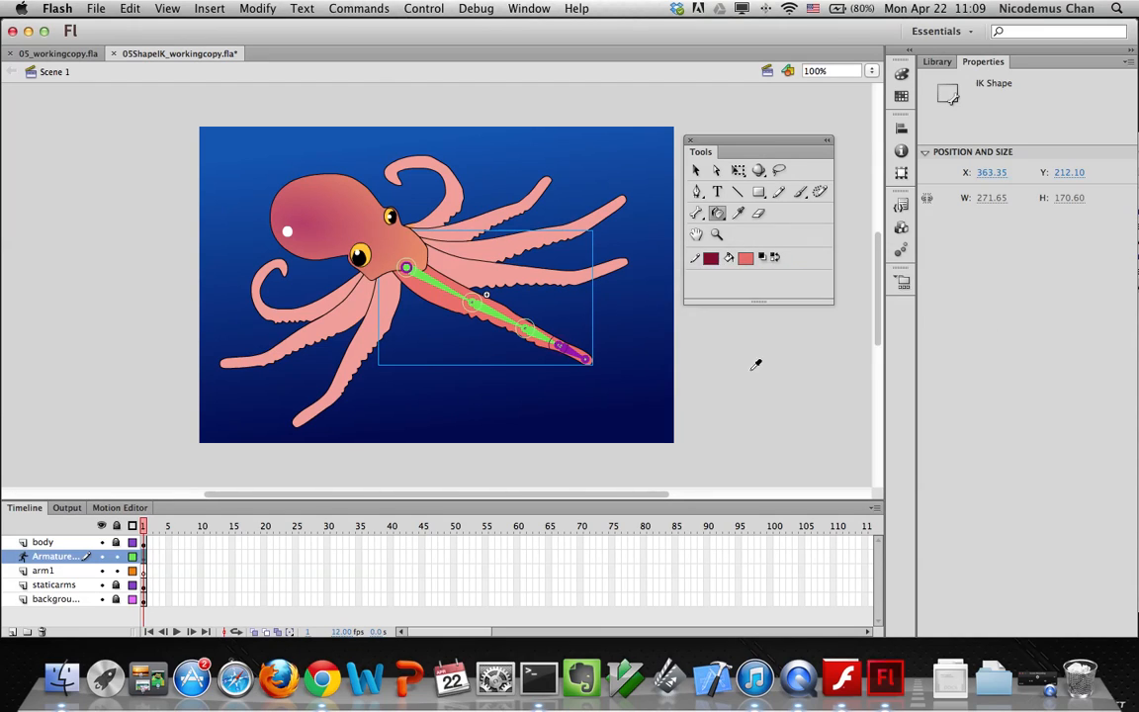
click(448, 269)
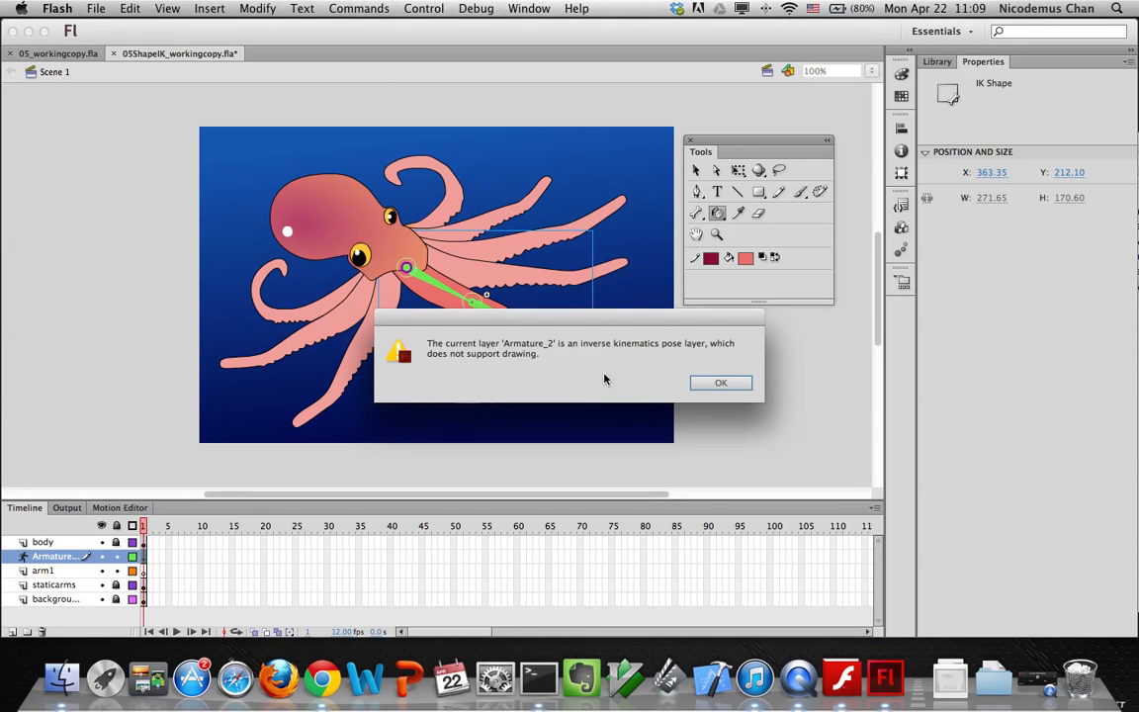
click(719, 382)
click(494, 301)
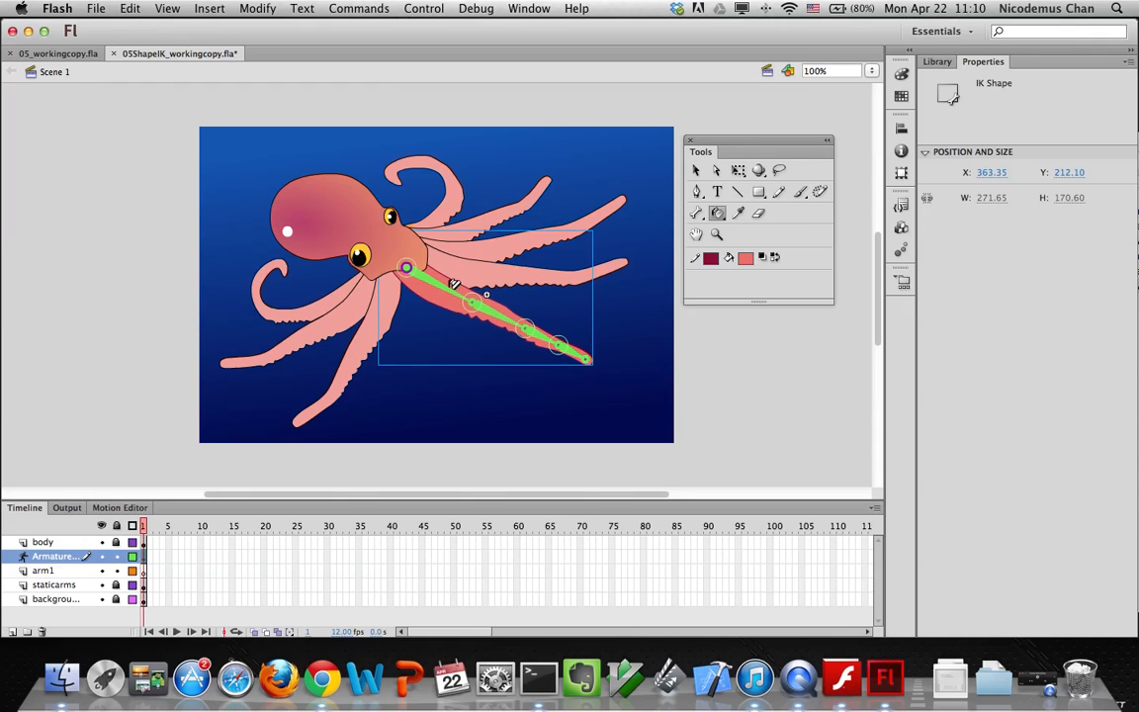
Move a contour point on the arm1 tentacle's lower edge near the body slightly with the Subselection tool
scroll(454, 284, down, 2)
scroll(454, 284, right, 2)
click(717, 170)
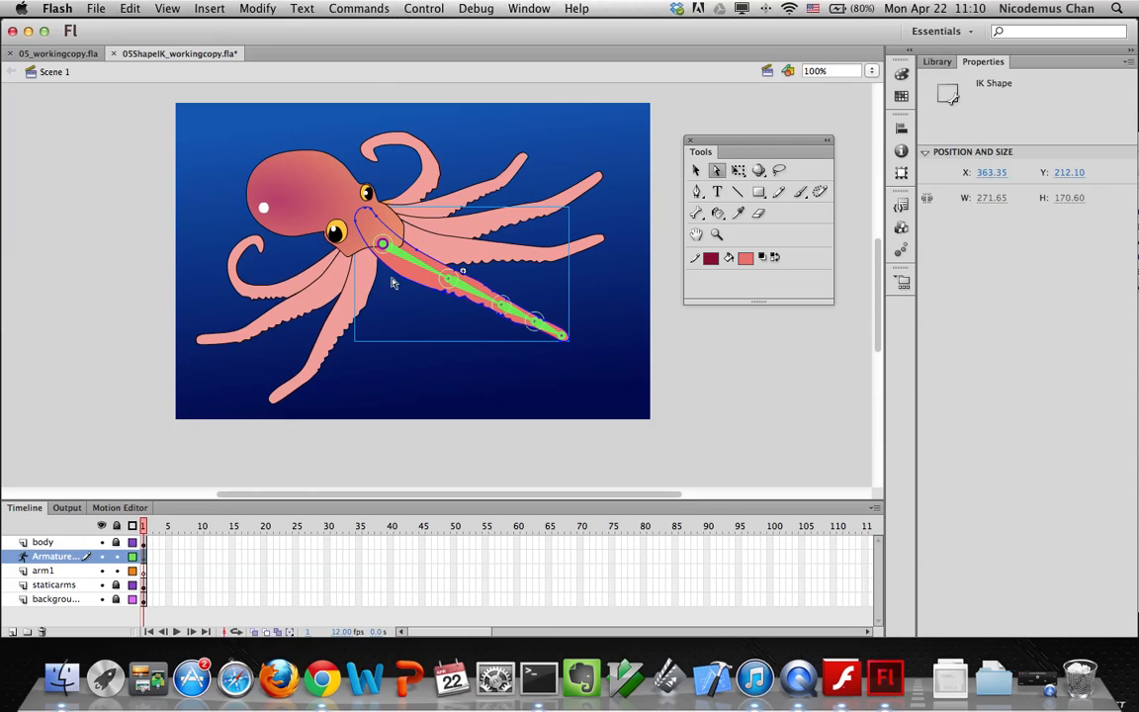
drag(406, 281, 404, 283)
Move the joint between the third bone and the tip bone of the arm1 tentacle towards the body with the Subselection tool
click(697, 171)
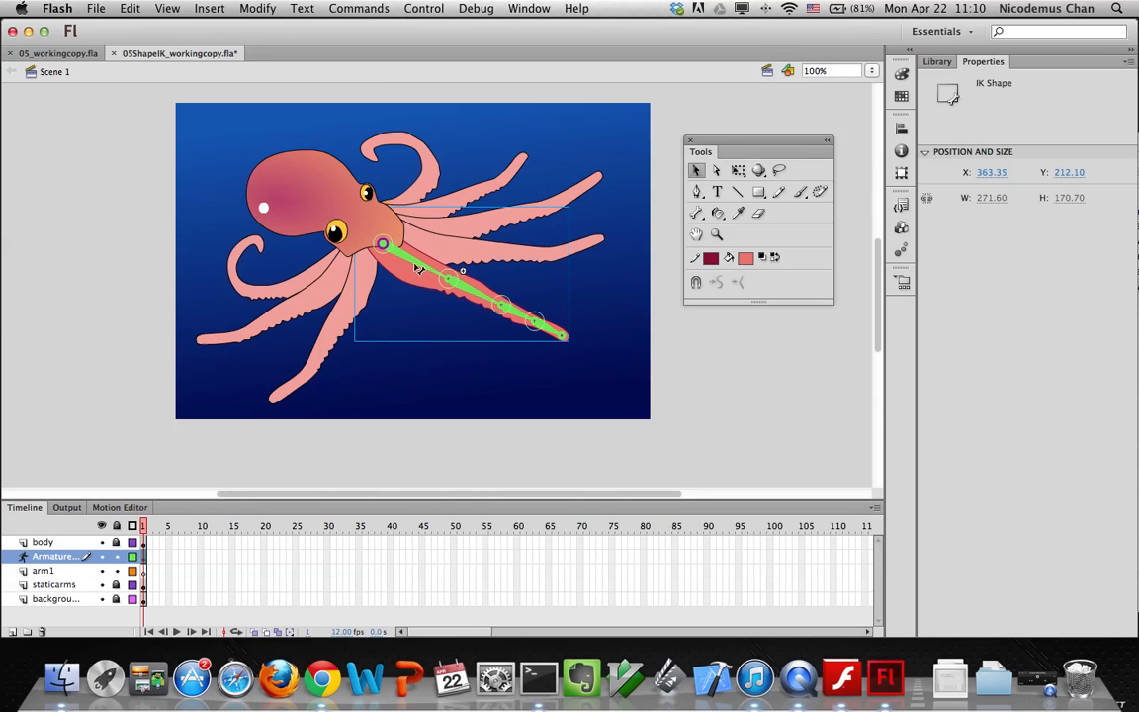
drag(416, 262, 502, 307)
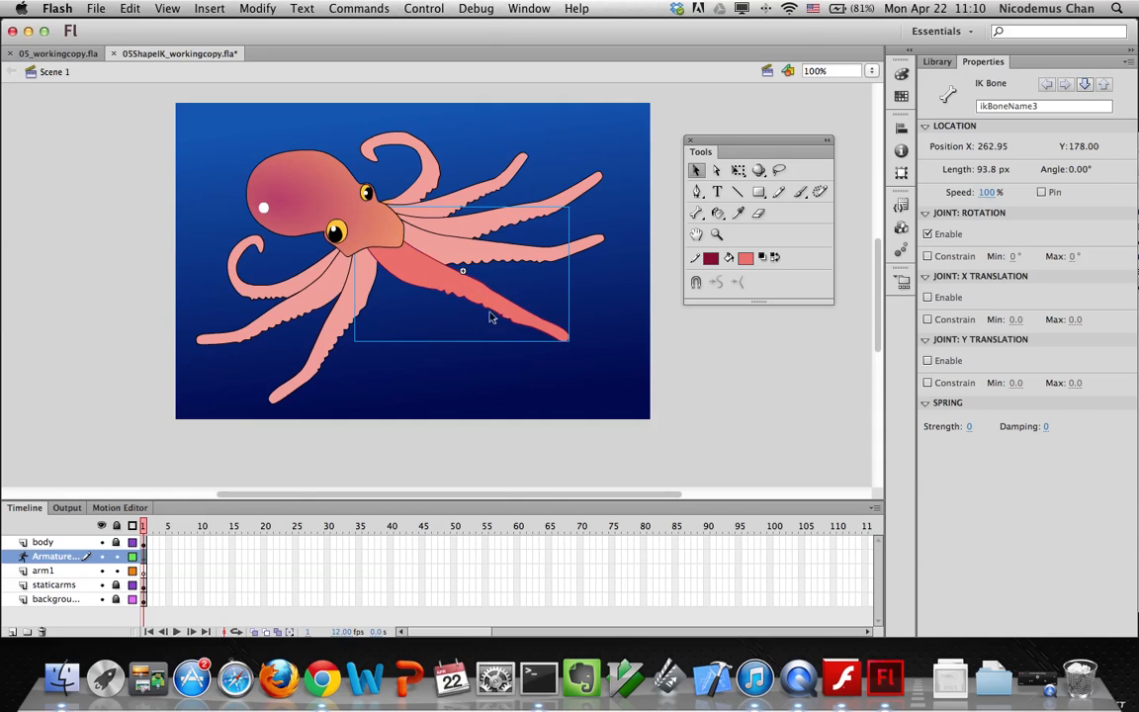
click(717, 171)
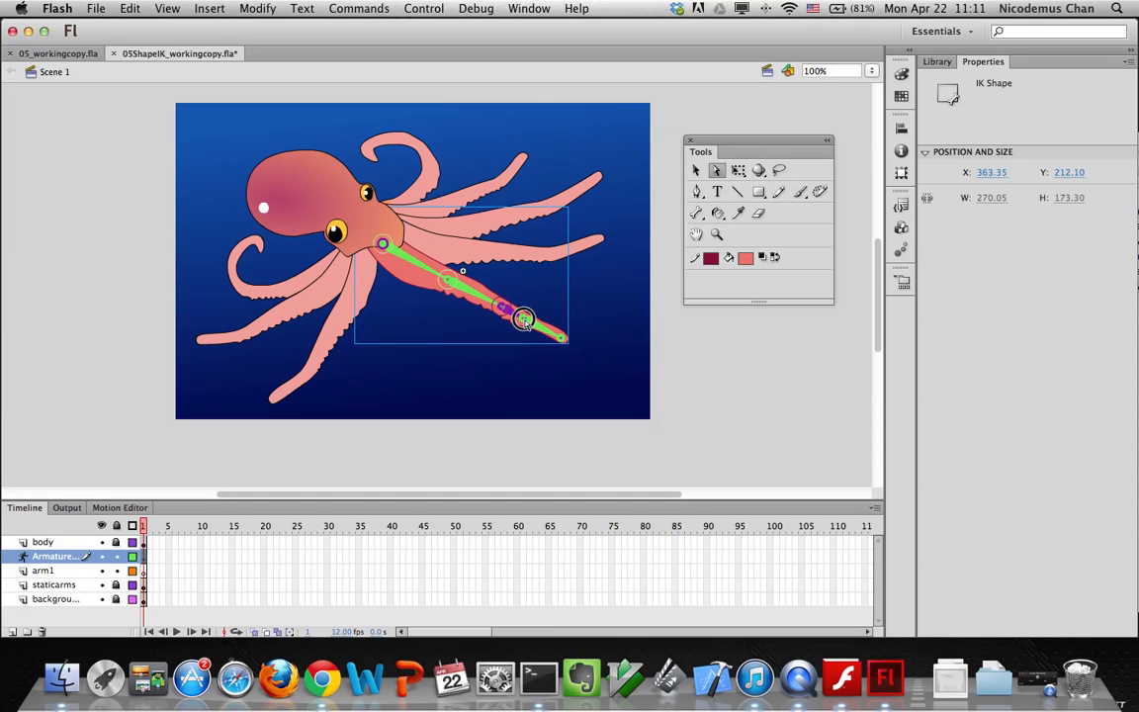
click(523, 321)
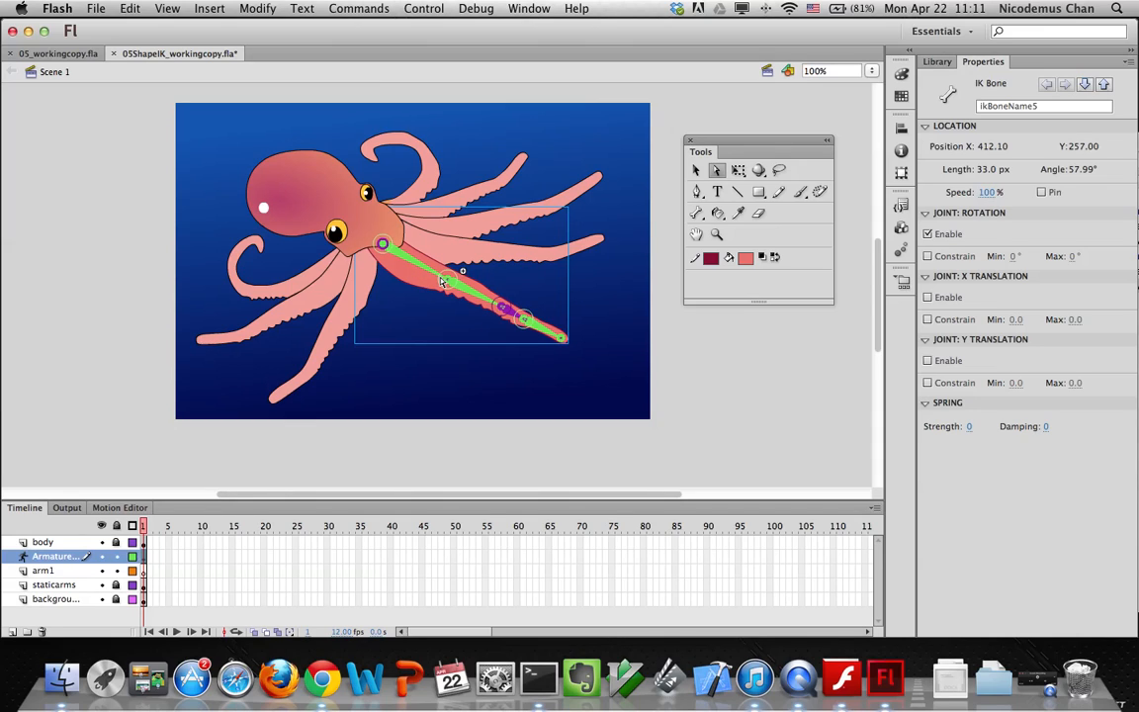
Try moving the whole rigged tentacle down and away from the octopus's body, and undo the move
key(v)
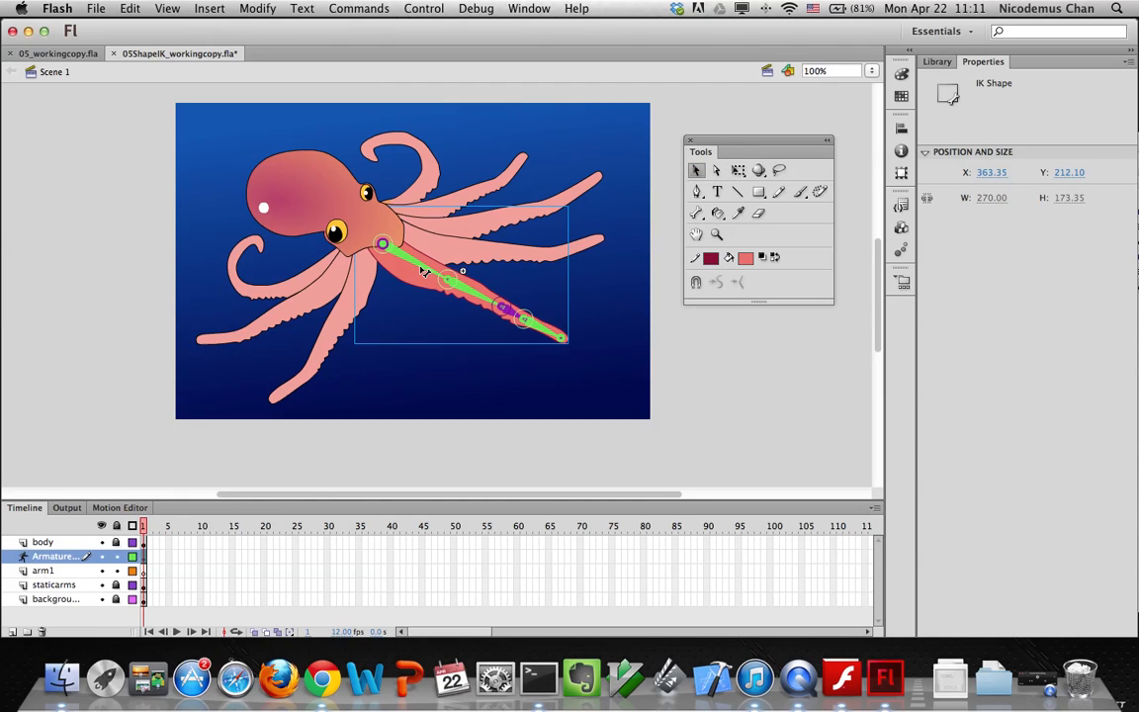
drag(382, 247, 494, 324)
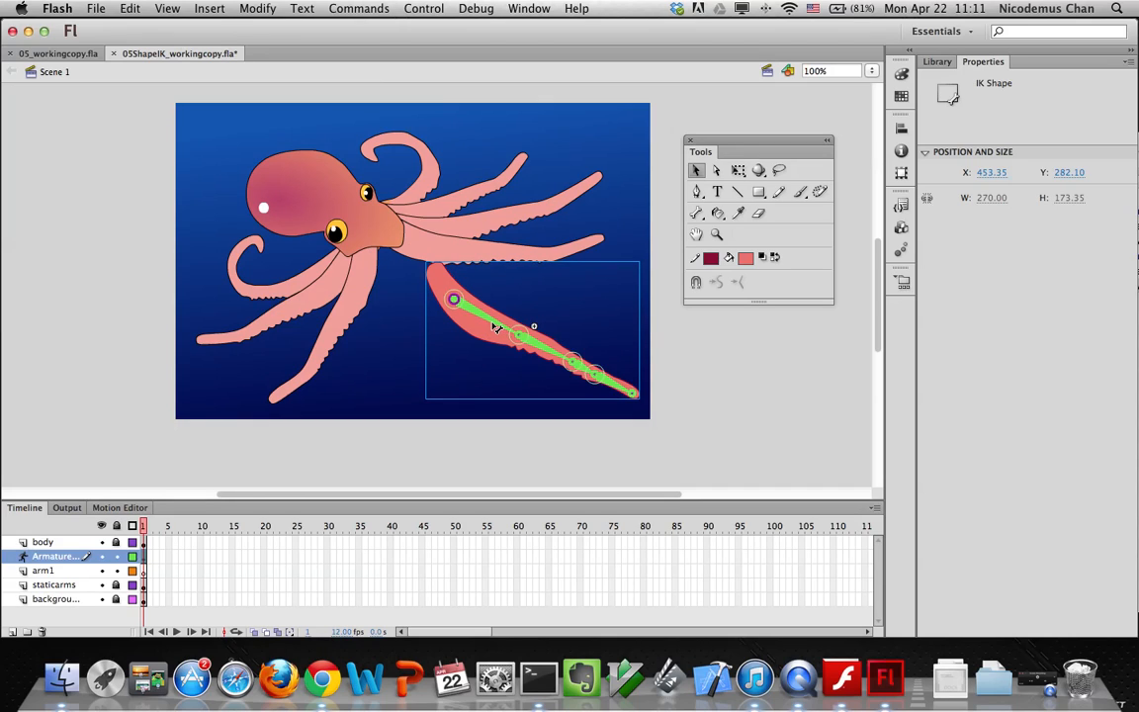
key(super+z)
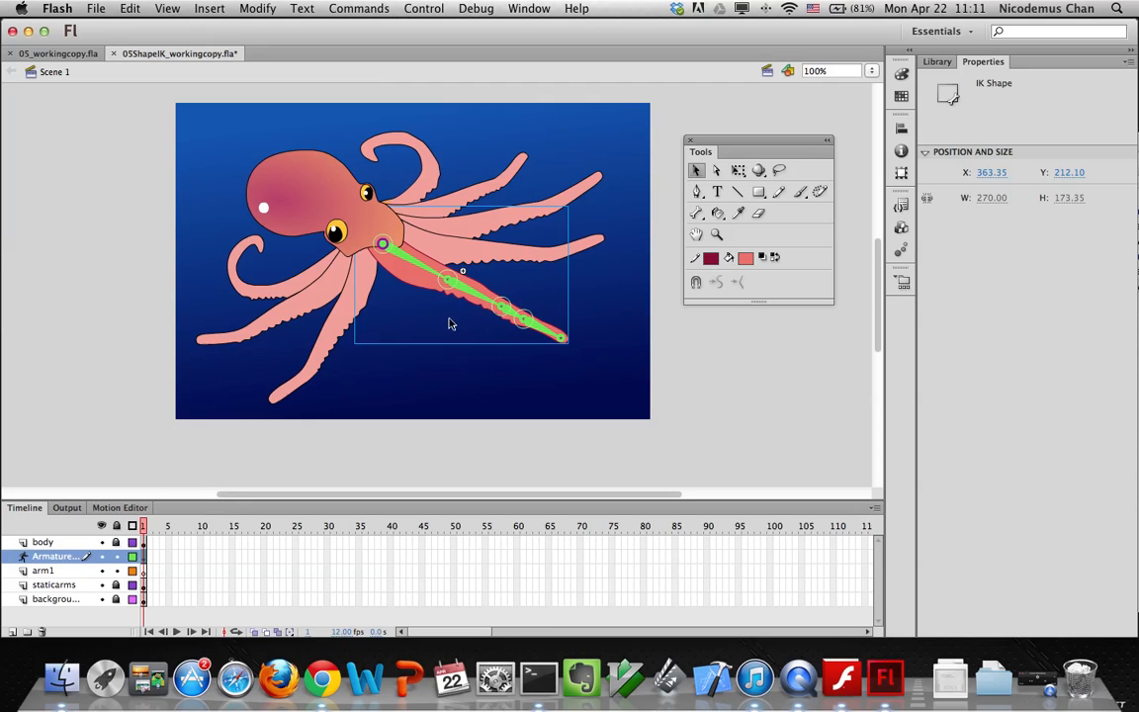
Try deleting the tip bone of the arm1 tentacle, and undo the deletion
click(504, 304)
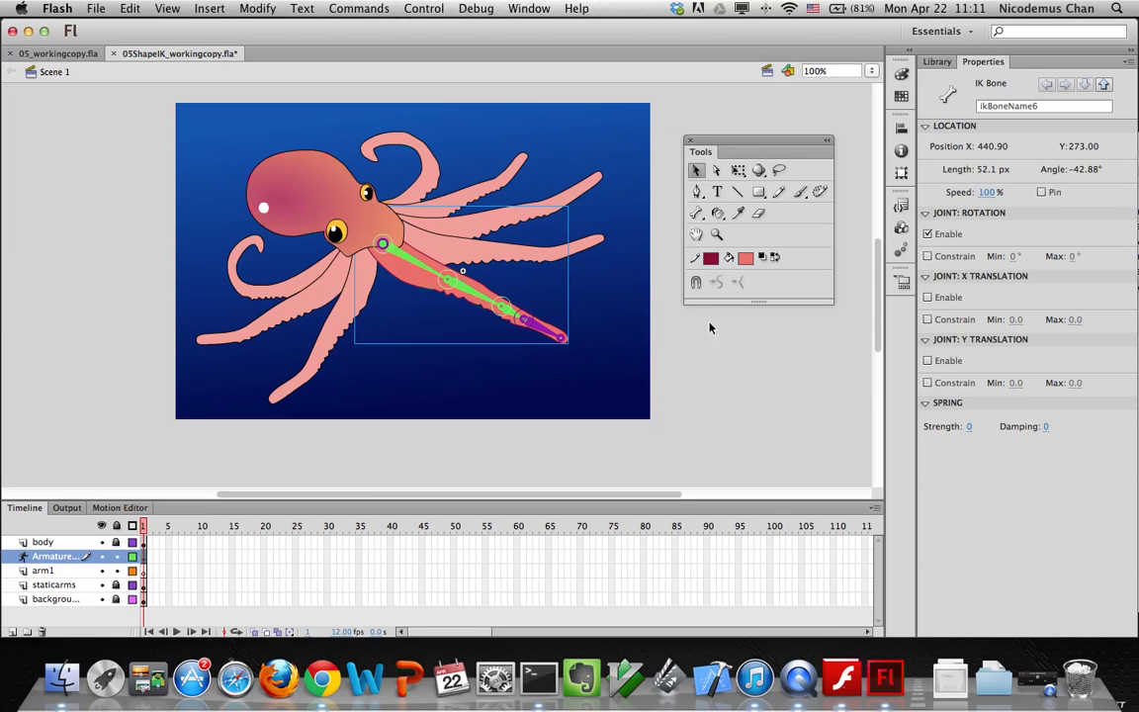
key(Delete)
key(super+z)
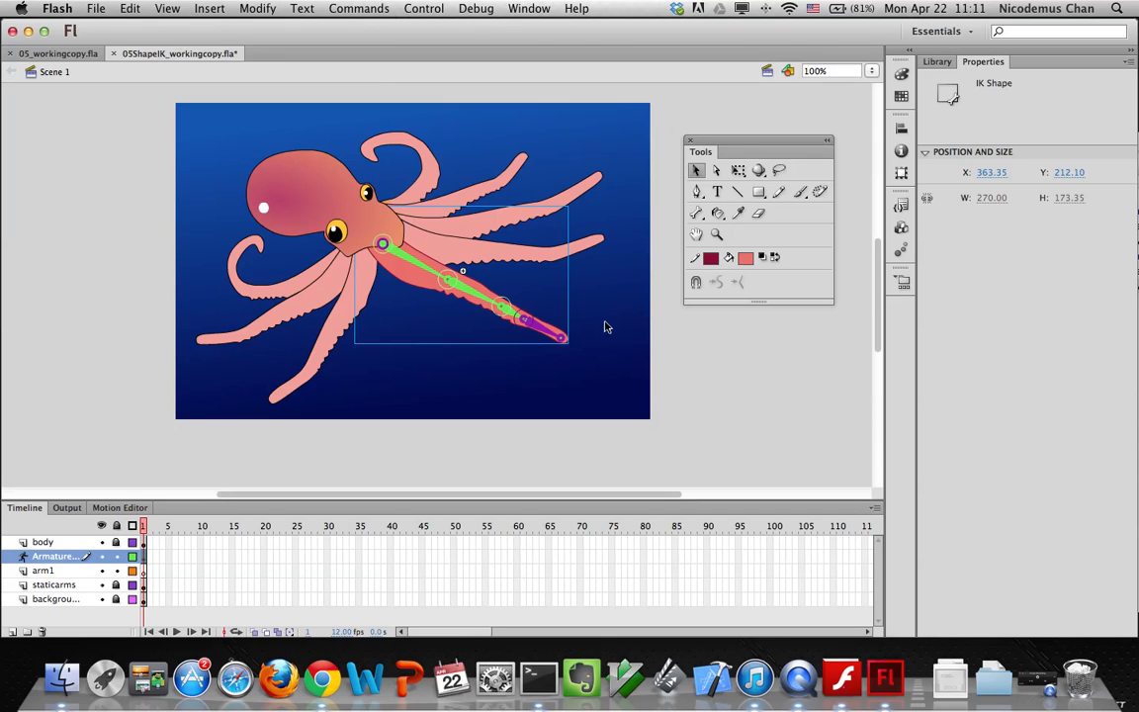
Try out the Bind tool on the arm1 tentacle by selecting the root bone and changing the binding of its nearby control points
scroll(607, 328, right, 1)
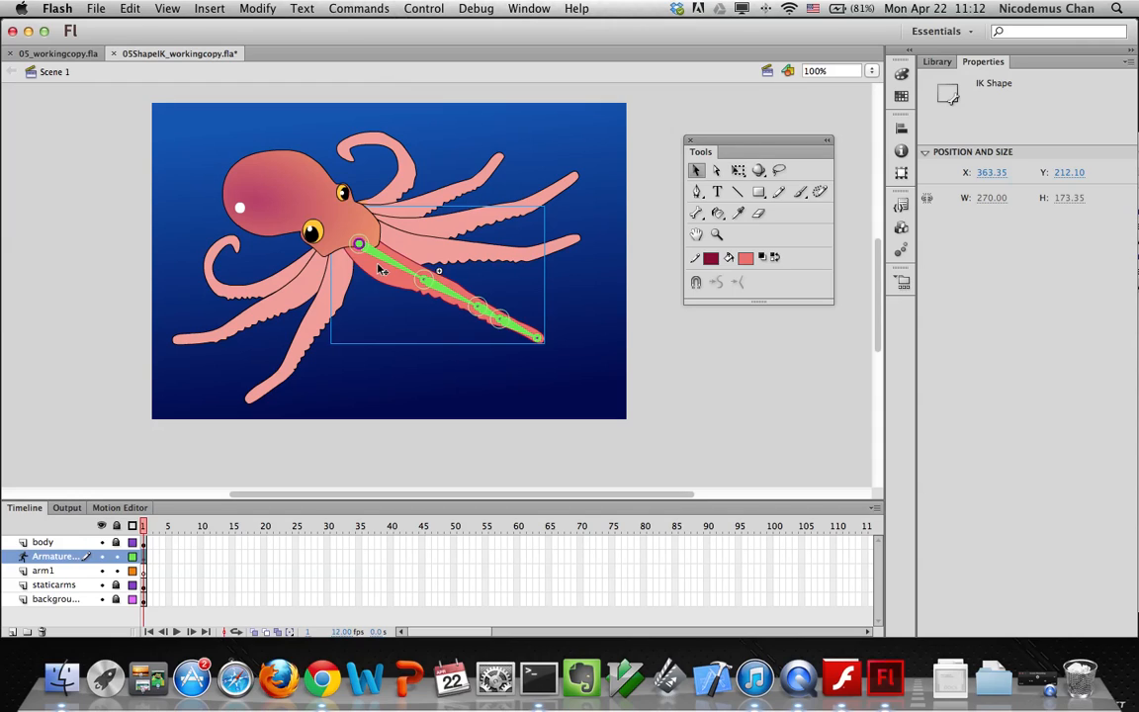
drag(696, 213, 720, 231)
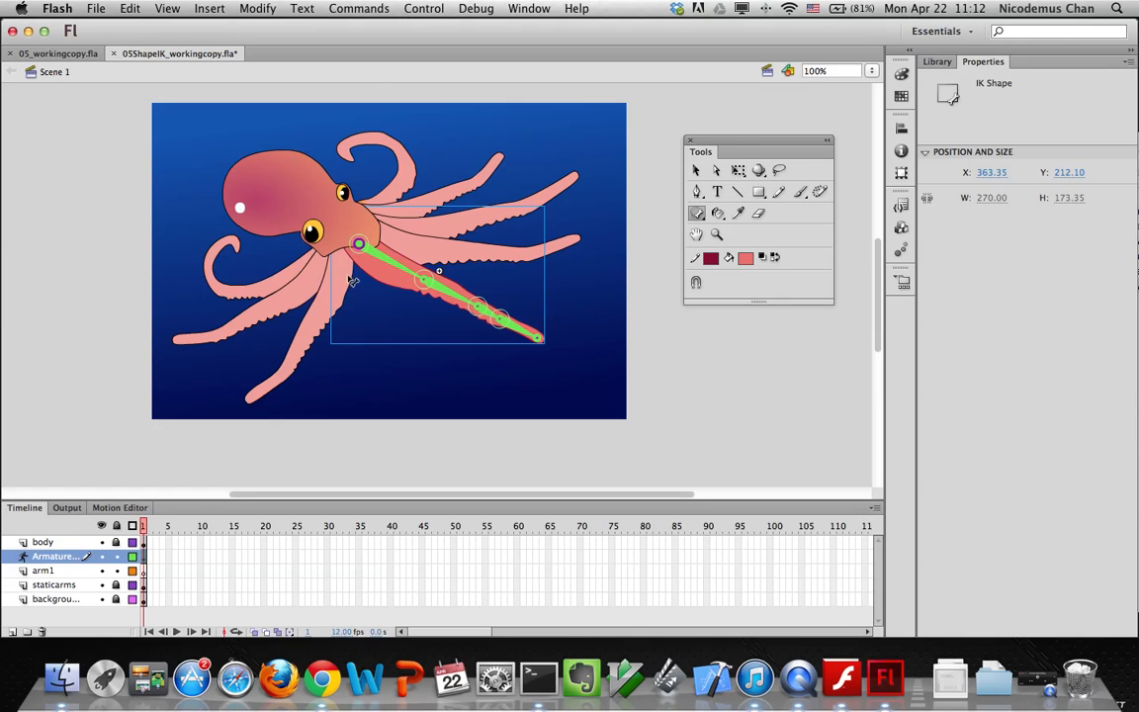
click(386, 261)
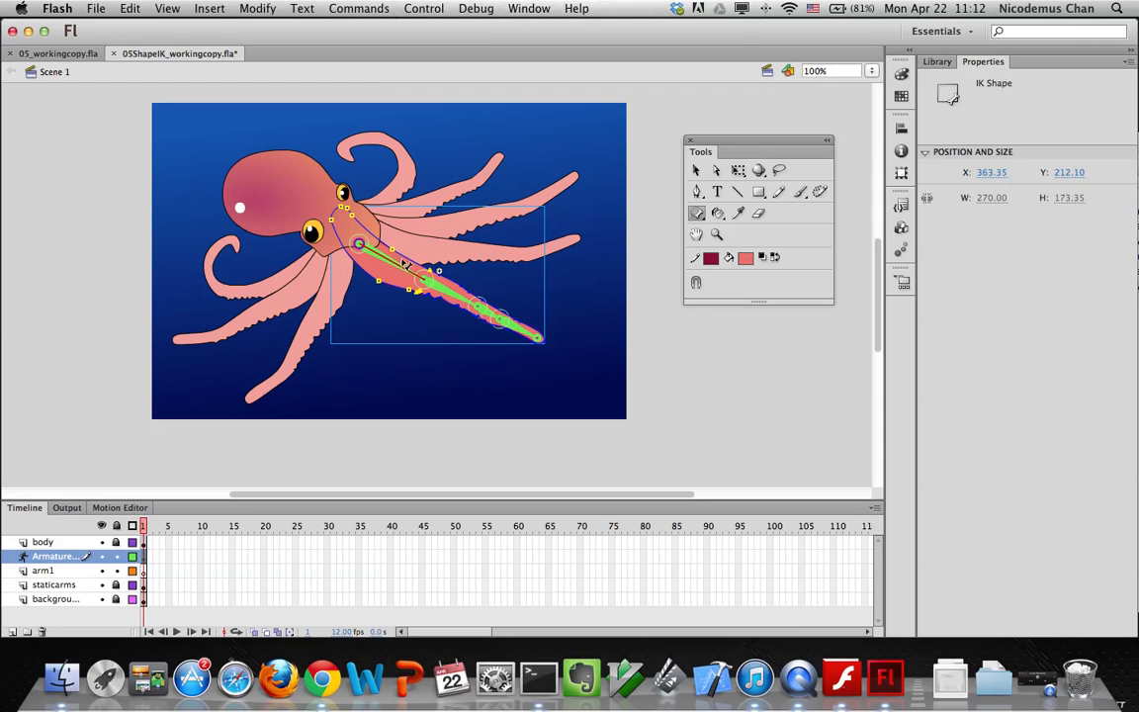
click(406, 255)
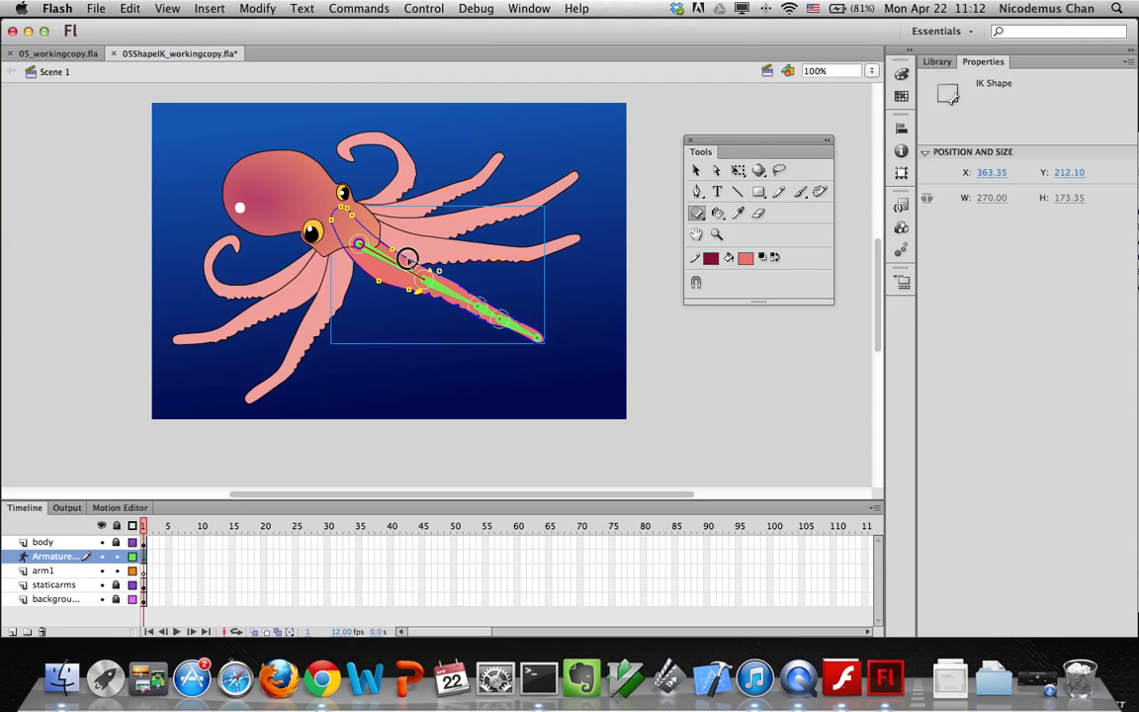
click(394, 257)
key(super+z)
key(super+z)
drag(363, 270, 363, 273)
click(363, 271)
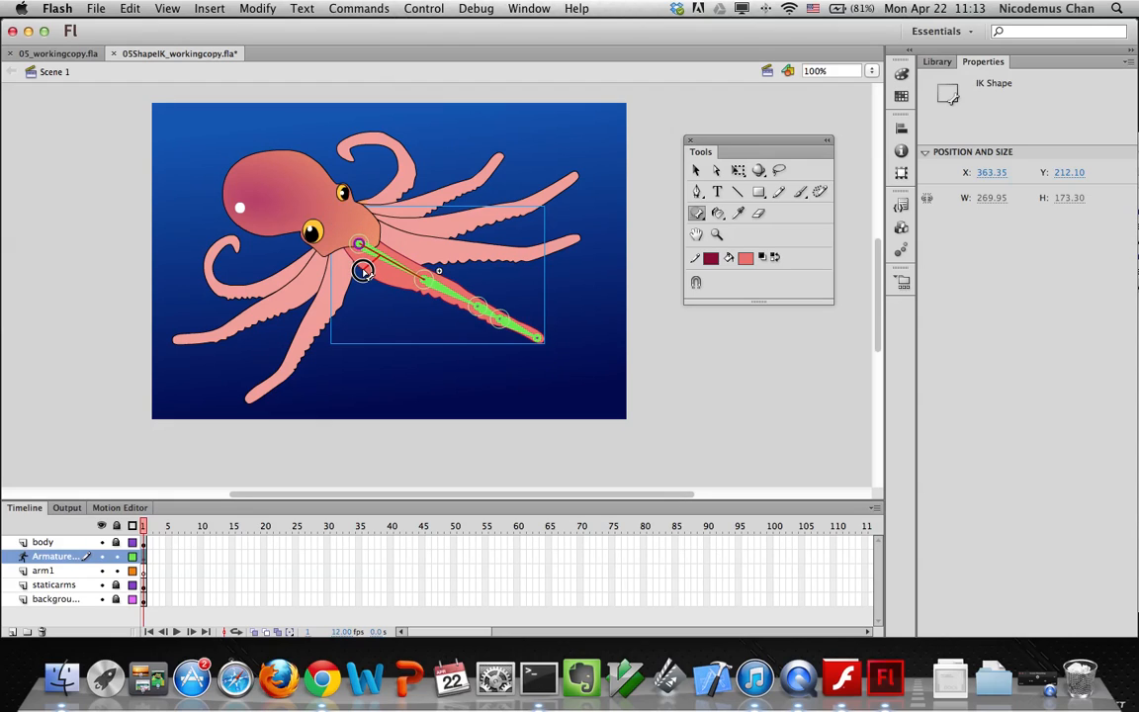
click(383, 279)
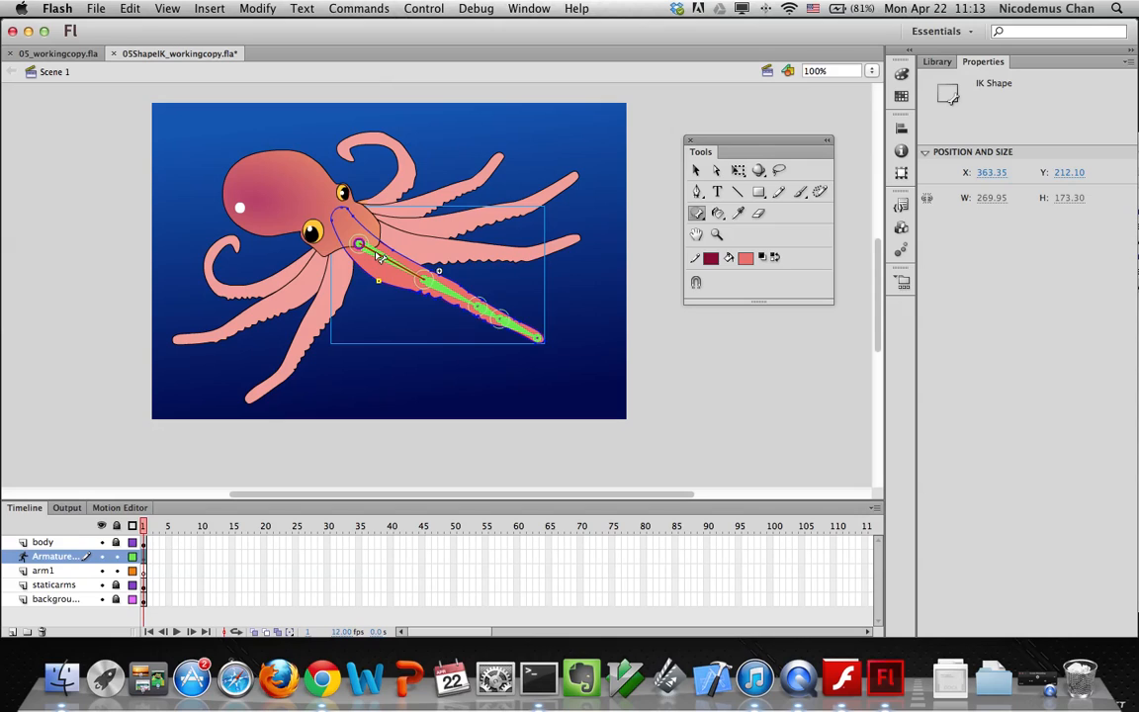
Undo the last binding and bone joint edits on the arm1 tentacle
key(super+z)
key(super+z)
key(super+z)
key(super+z)
key(super+z)
key(super+z)
key(super+z)
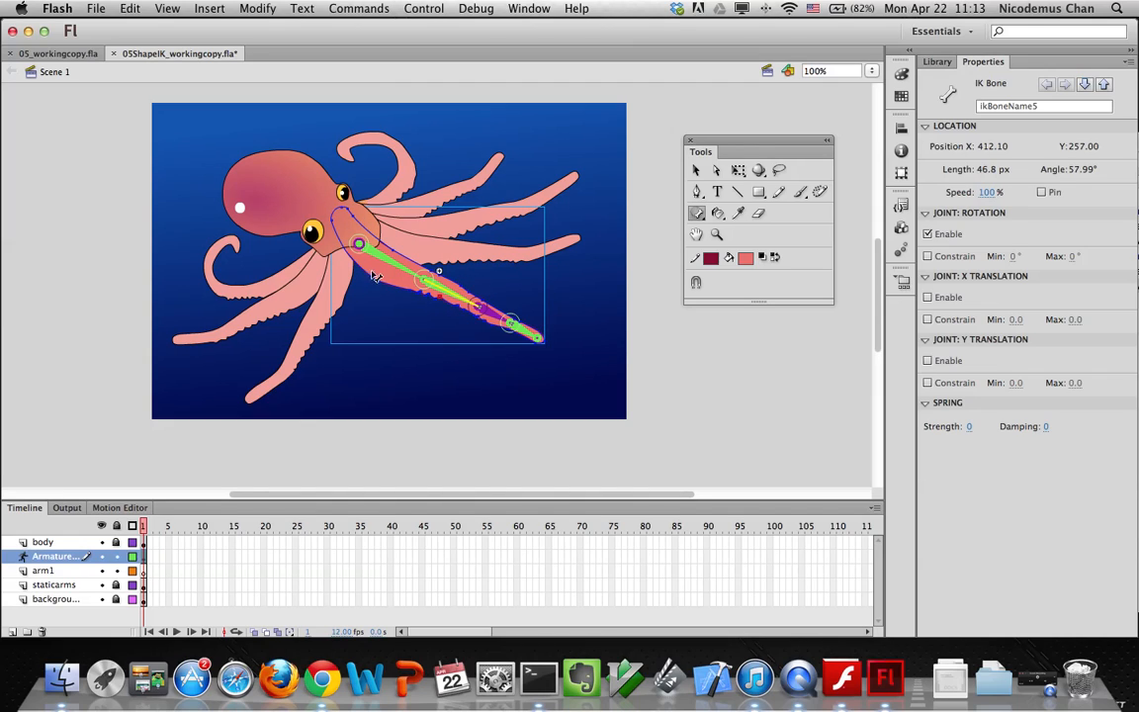
Check the control points bound to the root bone, select one bound to the second bone, and save the document
click(348, 239)
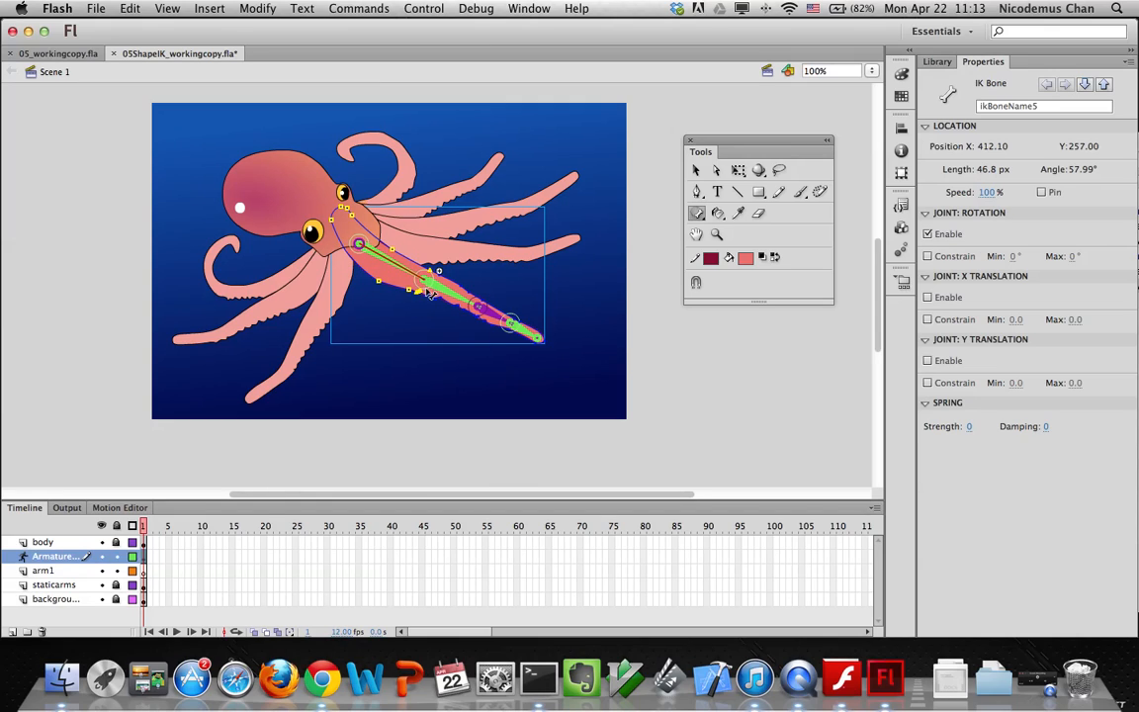
click(460, 285)
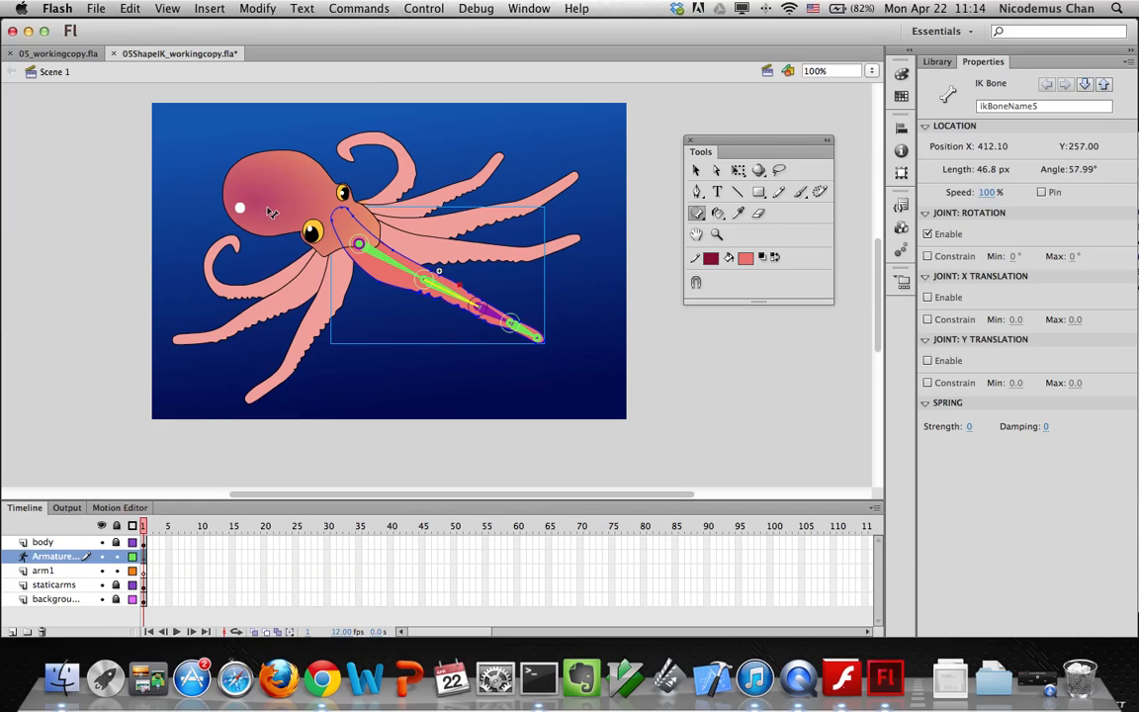
key(super+s)
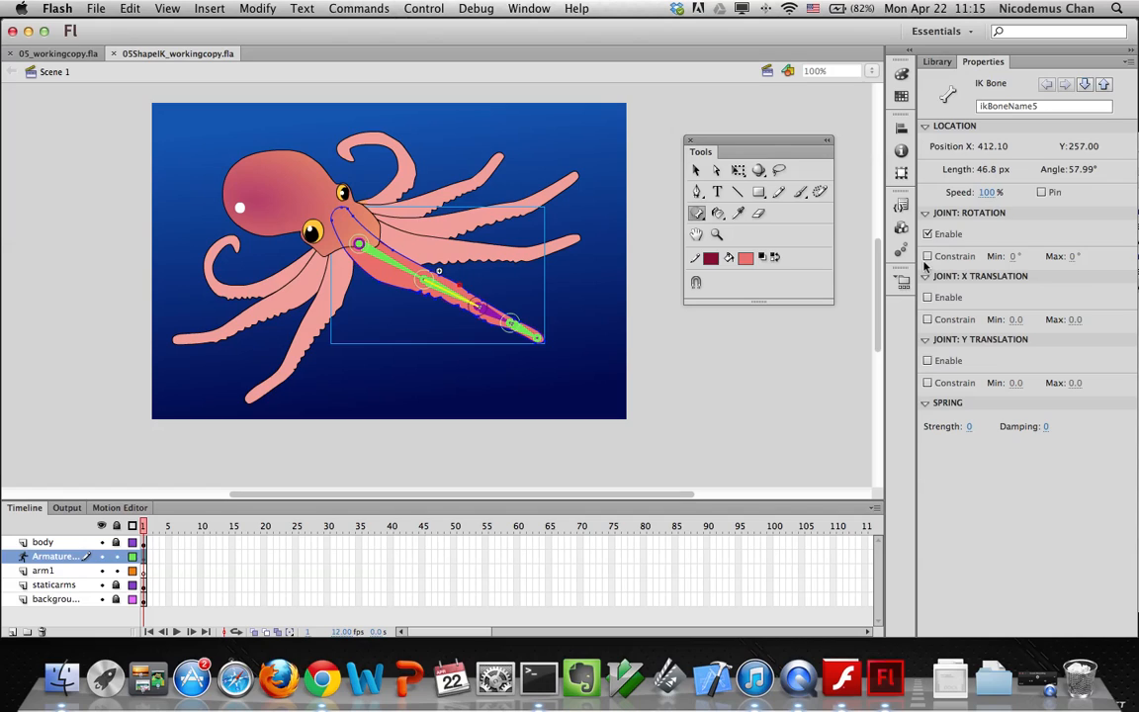
Select the tentacle's armature layer and set the armature's type to Runtime
key(v)
click(301, 283)
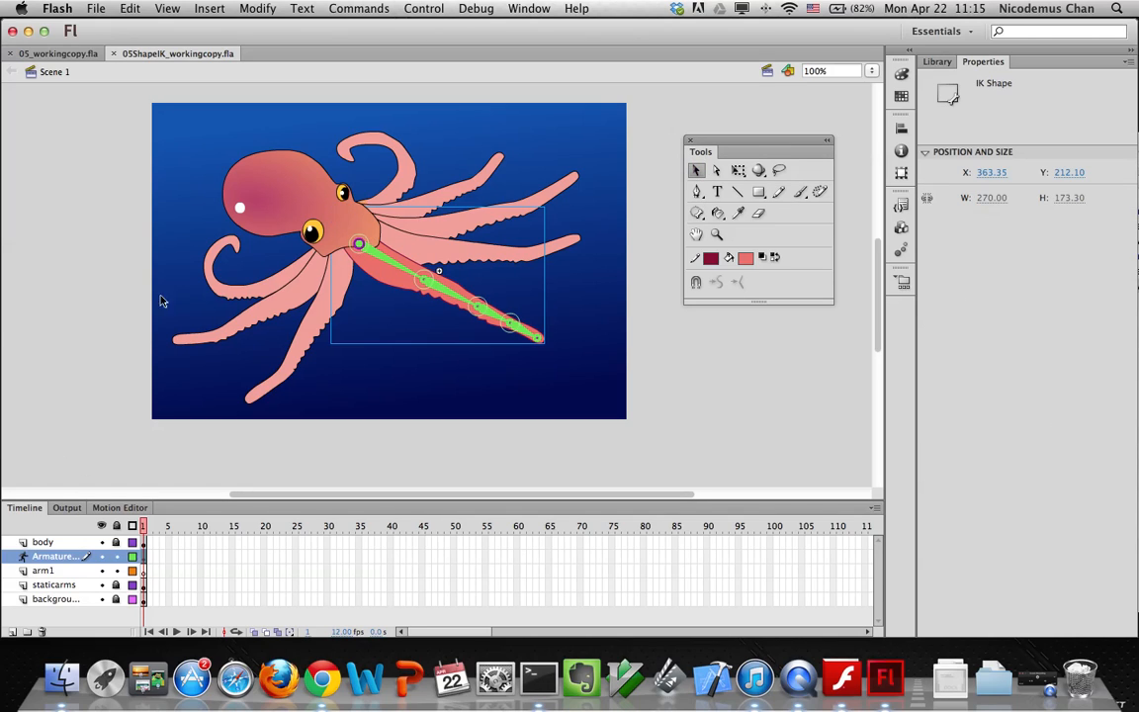
click(380, 269)
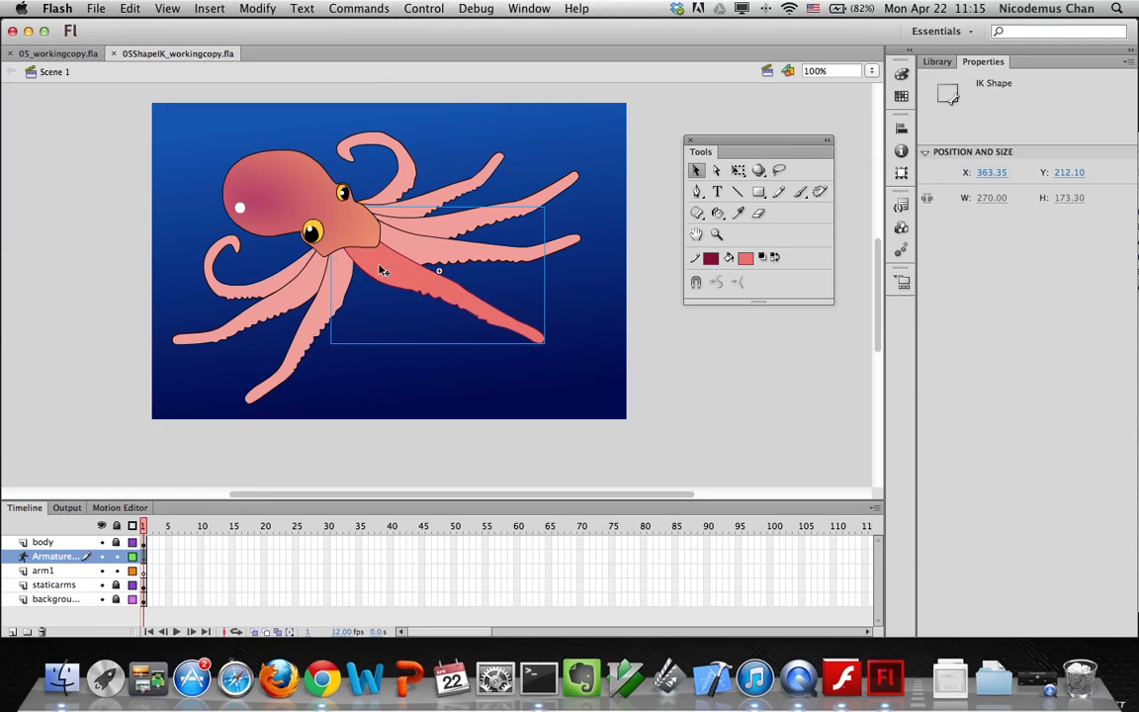
click(389, 263)
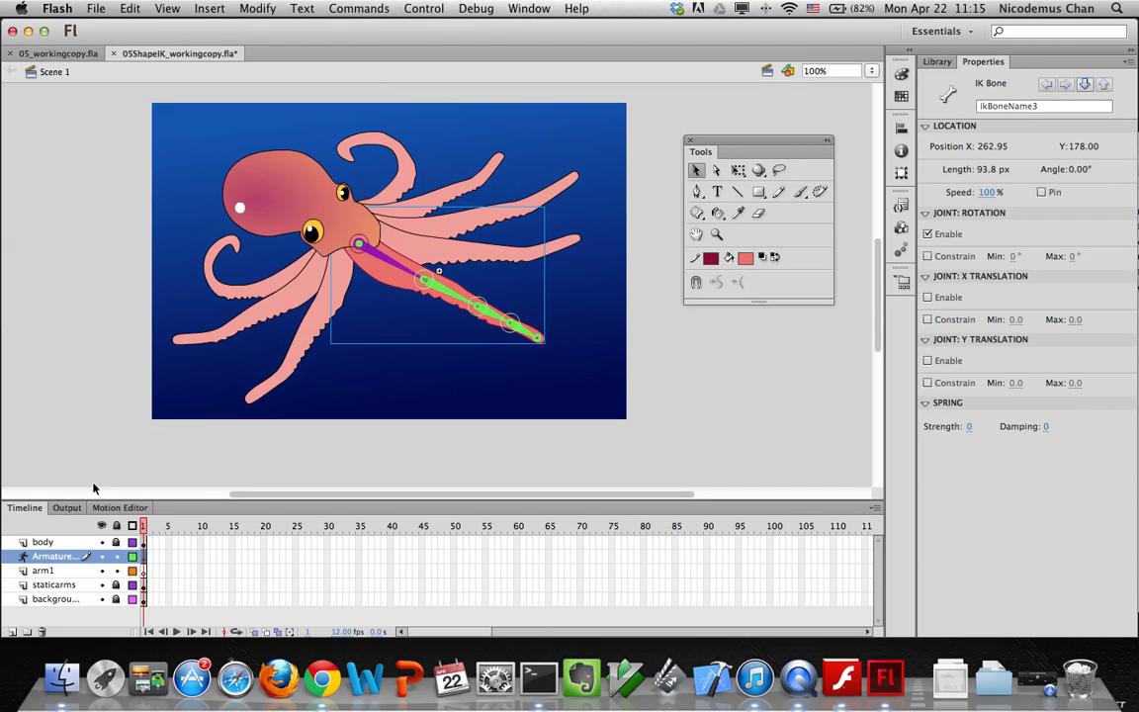
click(58, 559)
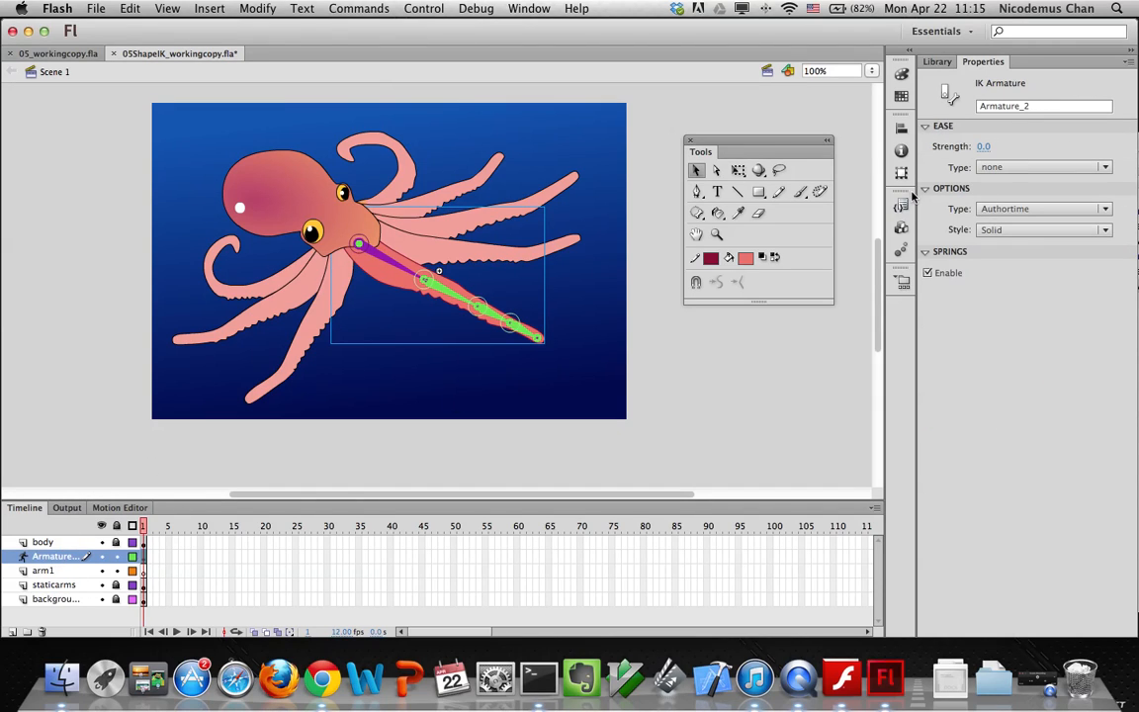
click(1007, 168)
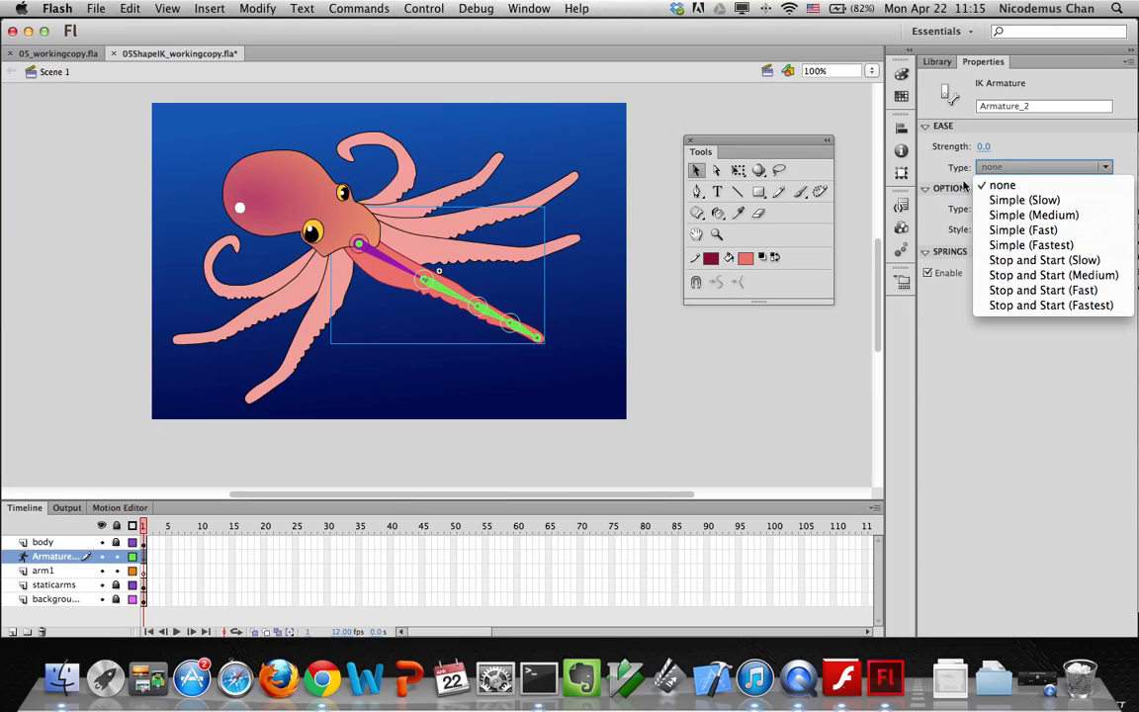
click(850, 210)
click(997, 209)
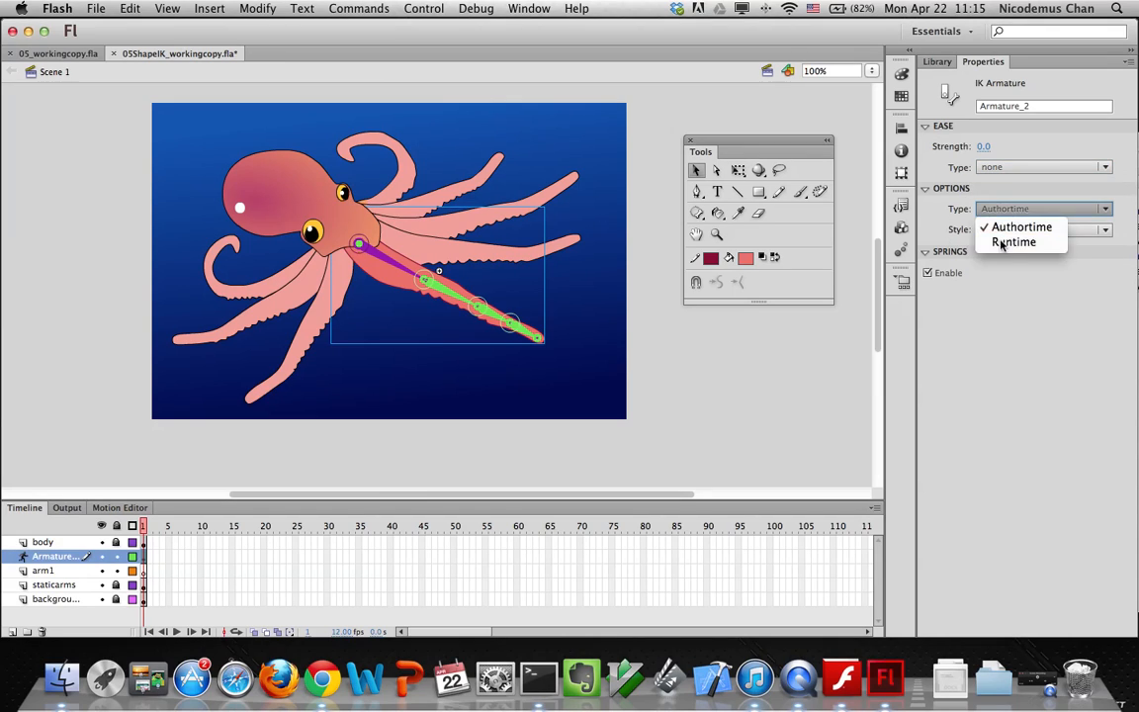
click(1015, 241)
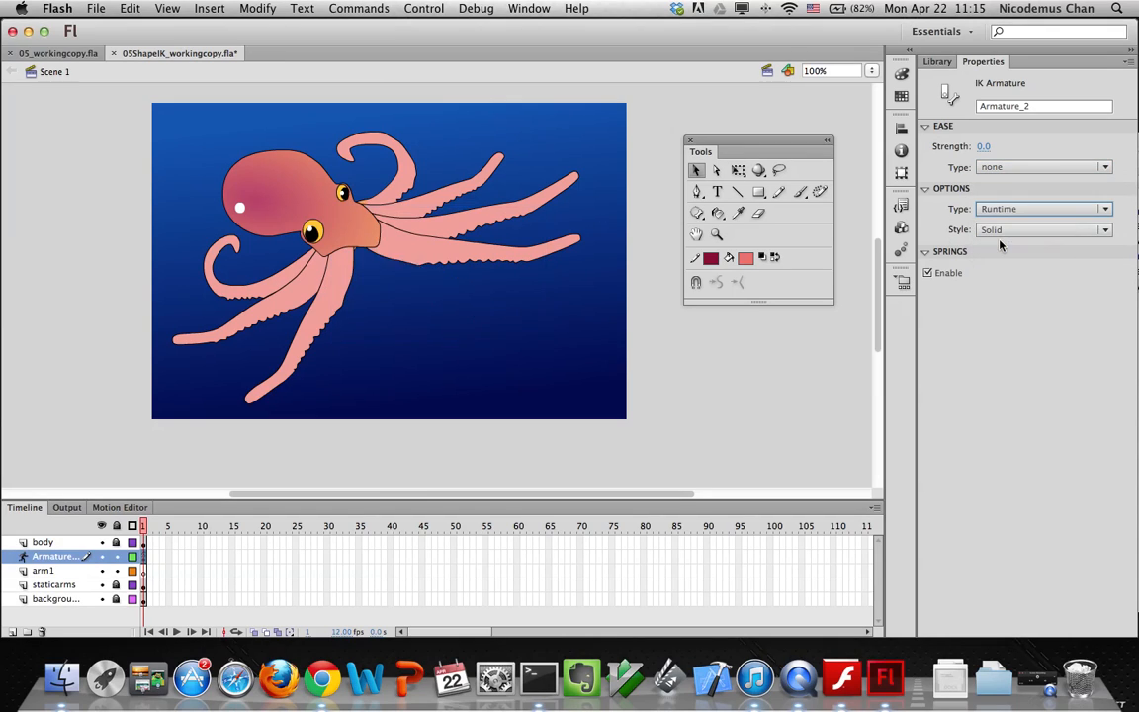
Select the tentacle's second bone to check the armature on the stage, and deselect it
click(461, 382)
click(461, 306)
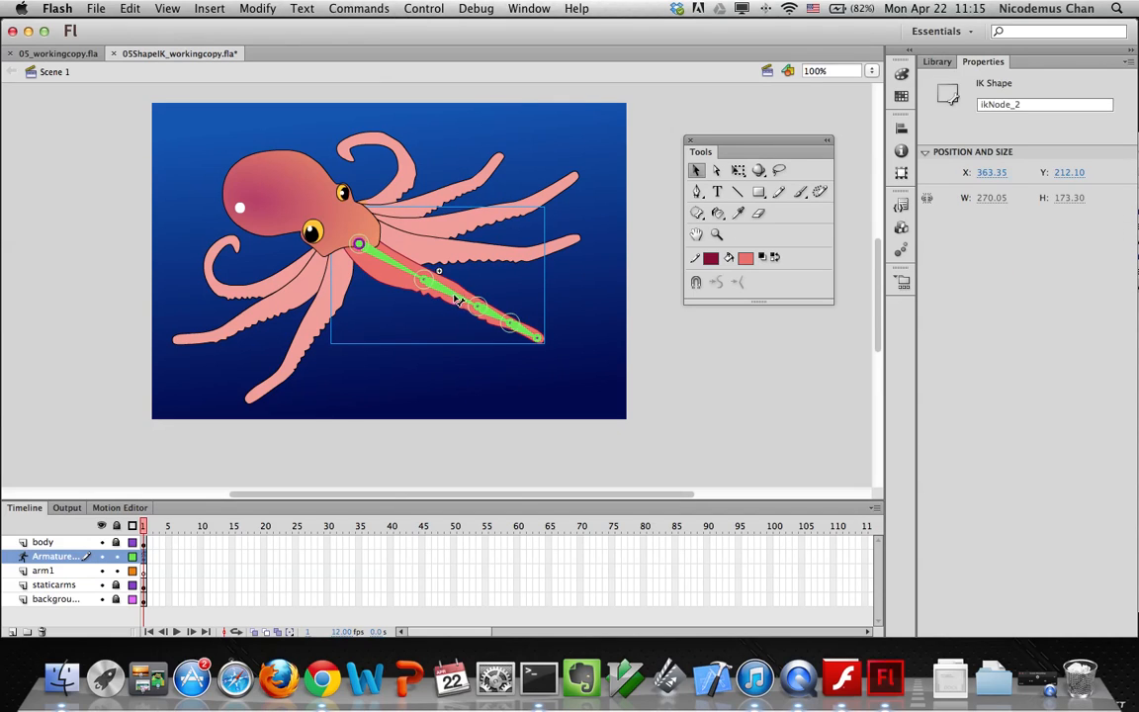
click(418, 277)
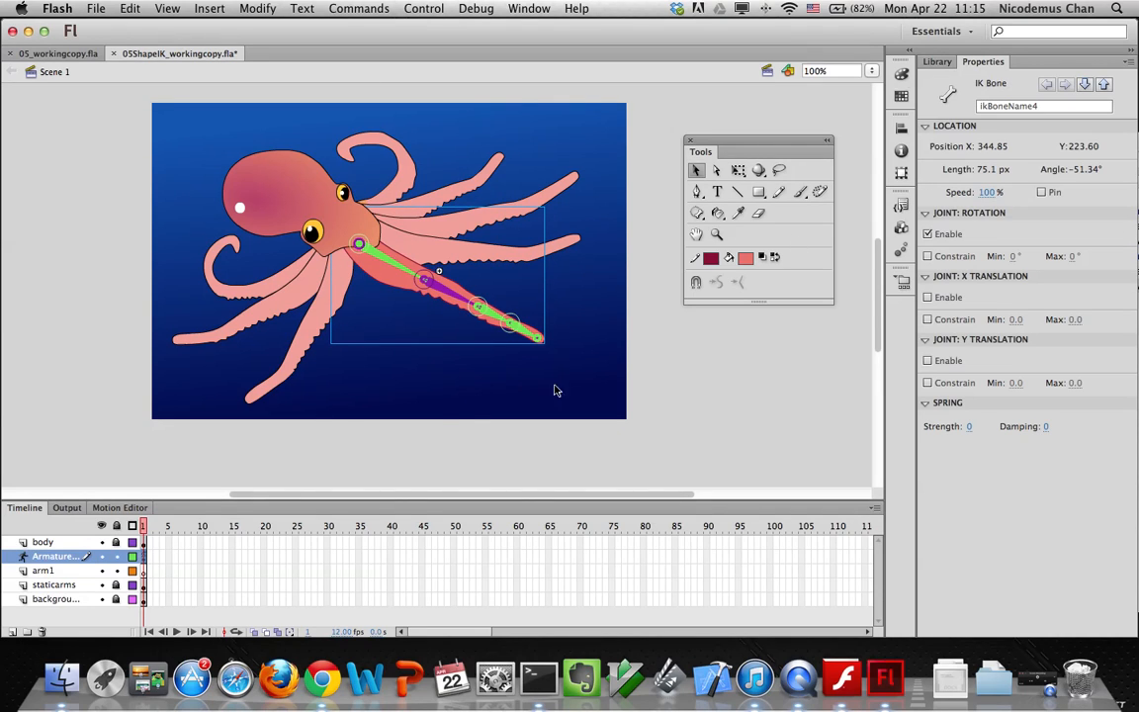
click(385, 372)
scroll(376, 282, up, 1)
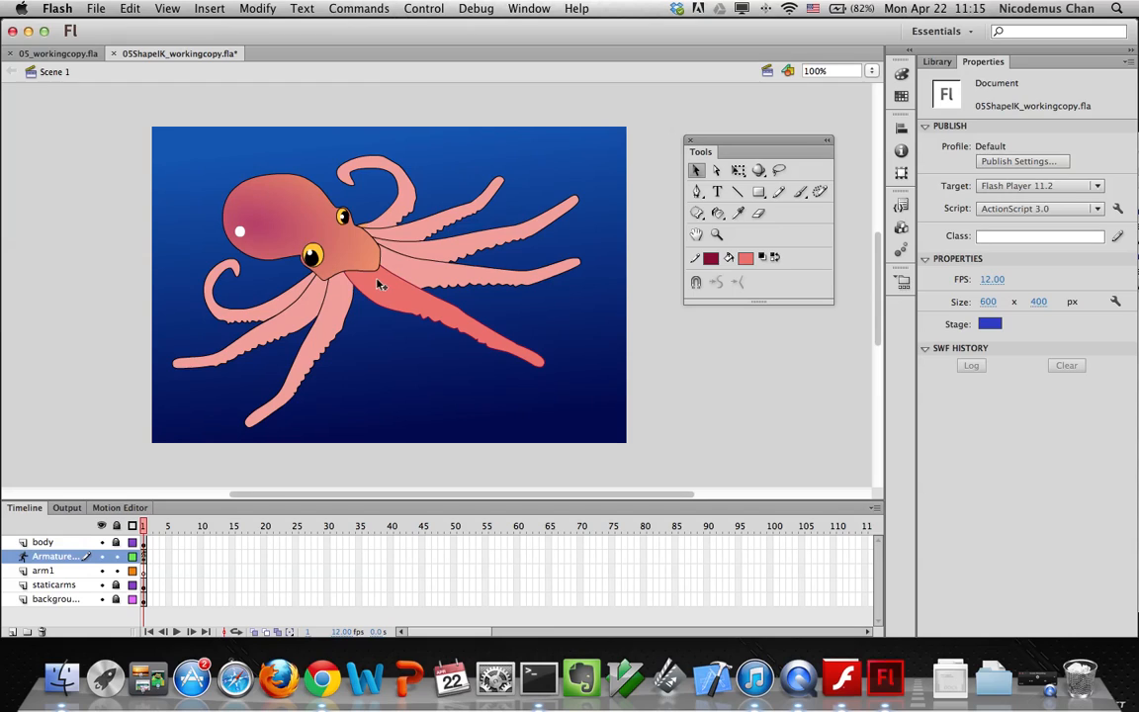
View the crane armature layer in 05_workingcopy.fla for comparison and return to 05ShapeIK_workingcopy.fla
scroll(435, 326, down, 3)
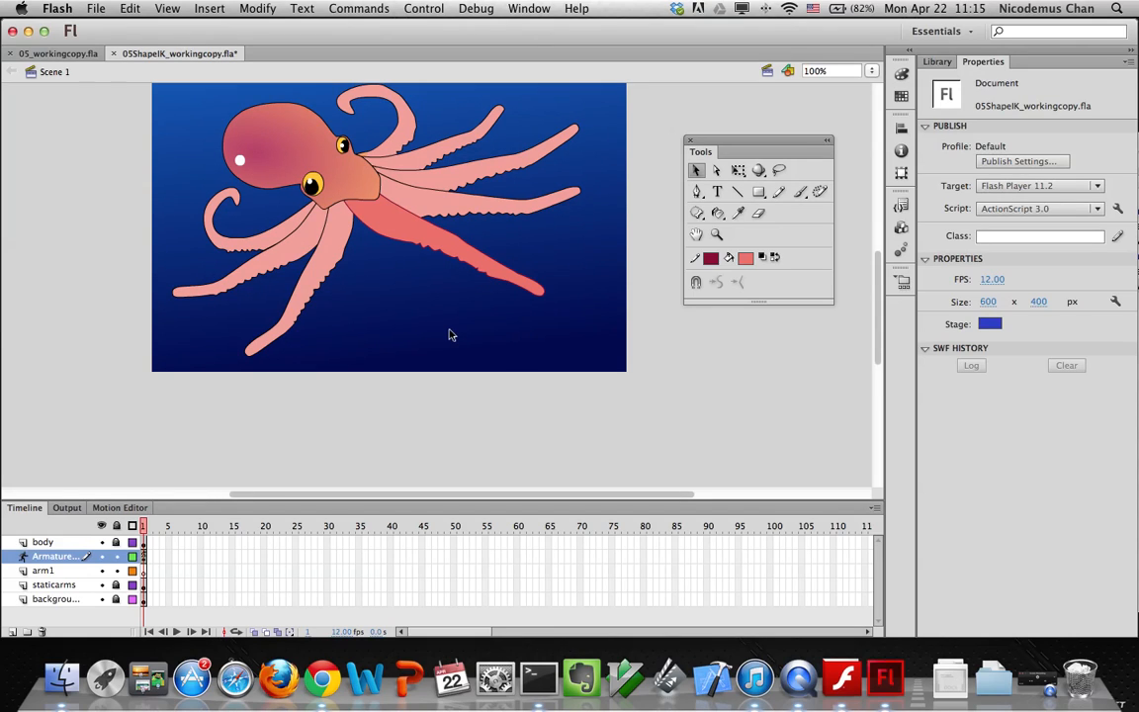
scroll(449, 334, up, 1)
scroll(451, 334, down, 3)
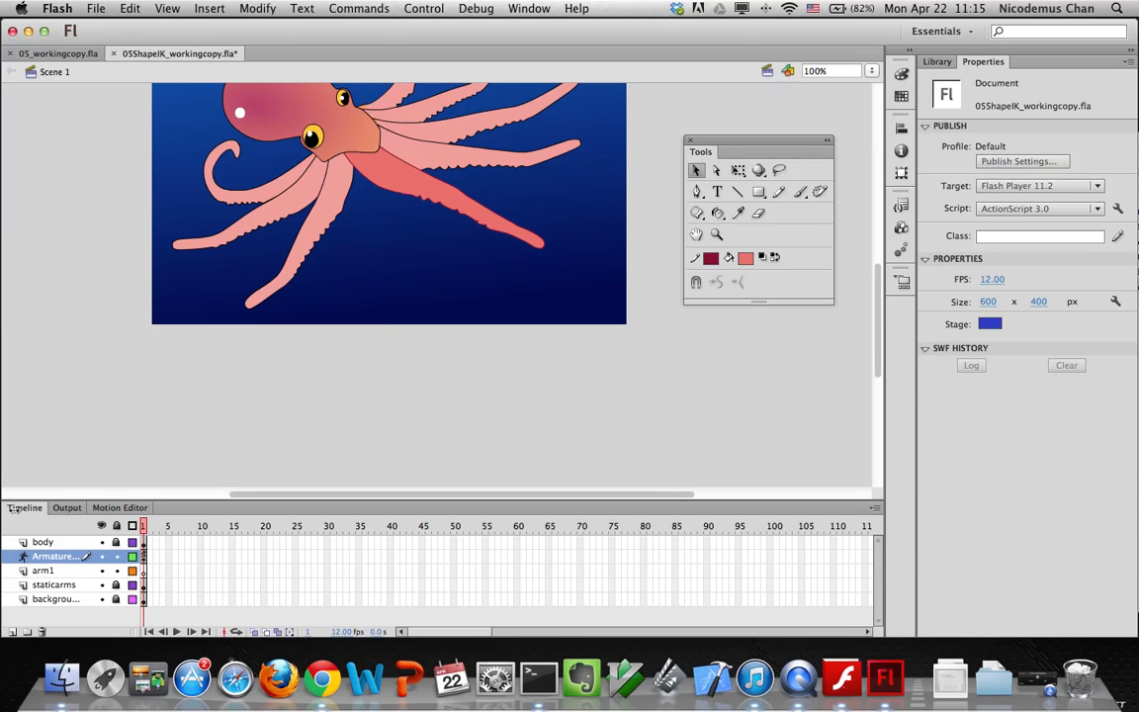
click(47, 55)
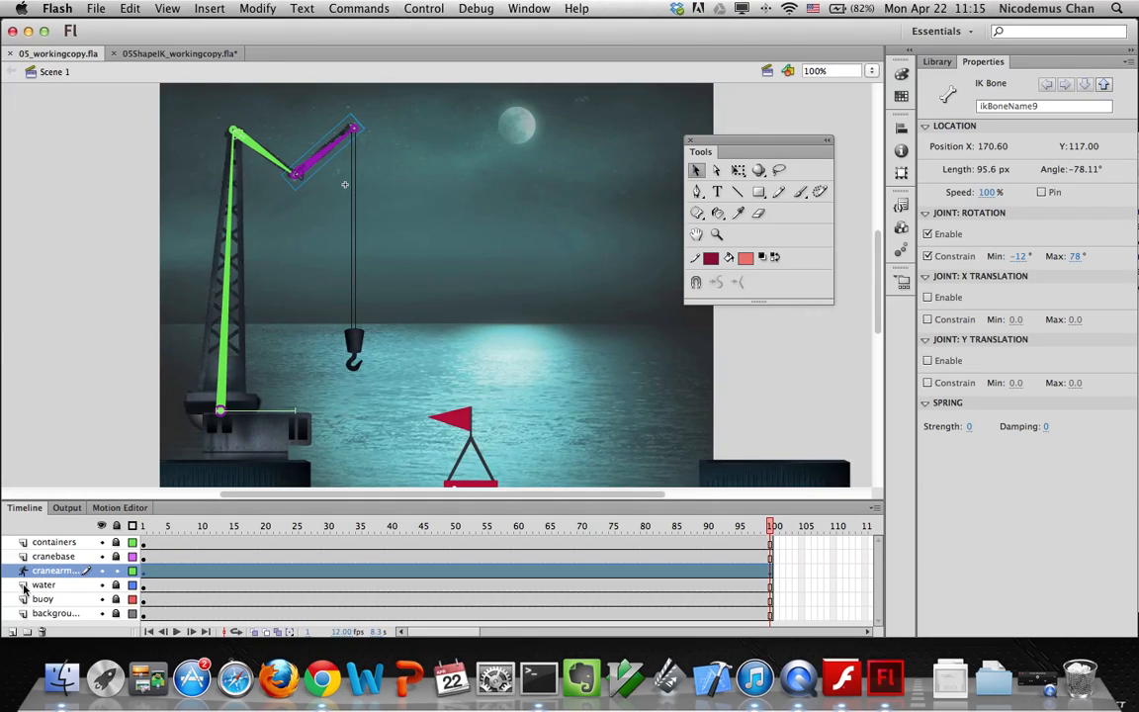
click(150, 51)
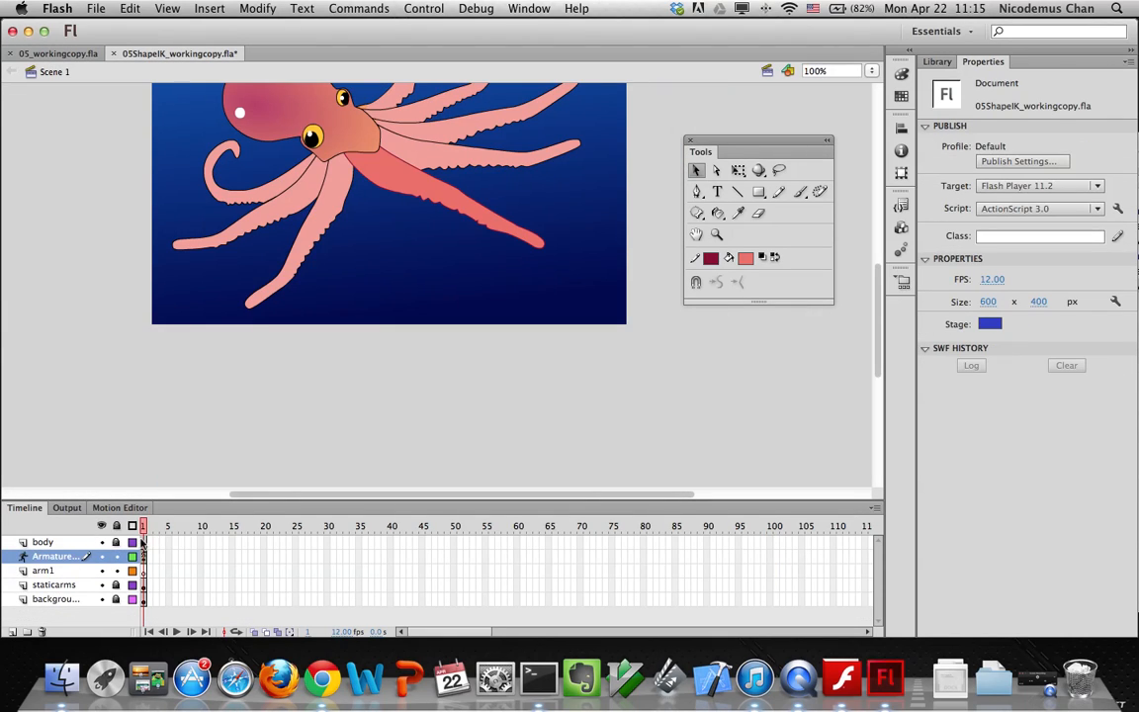
Select the Armature_2 frame, and widen the timeline's layer name column and set its frame size to Large
click(85, 561)
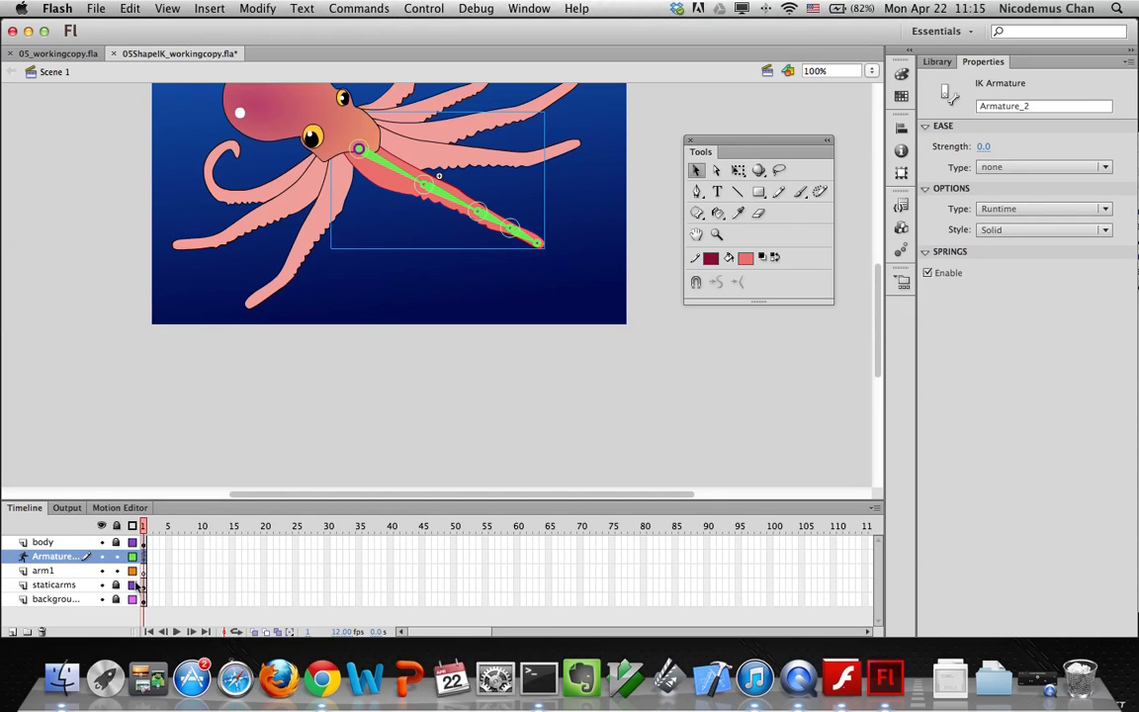
drag(137, 595, 204, 591)
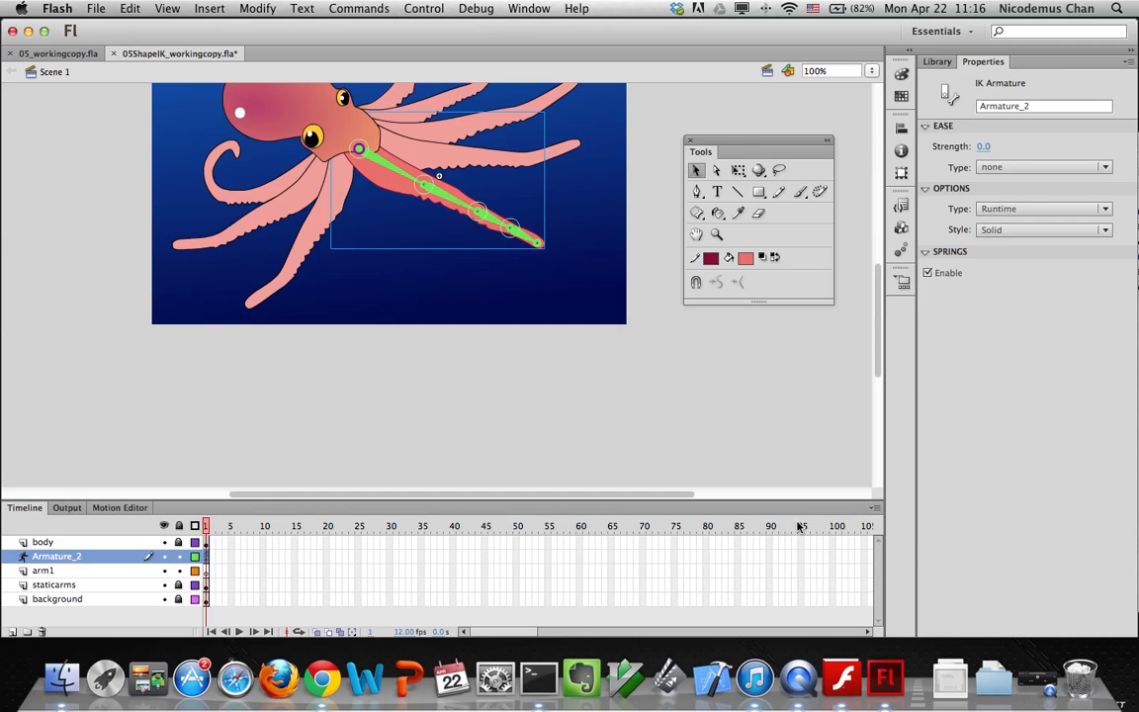
click(875, 509)
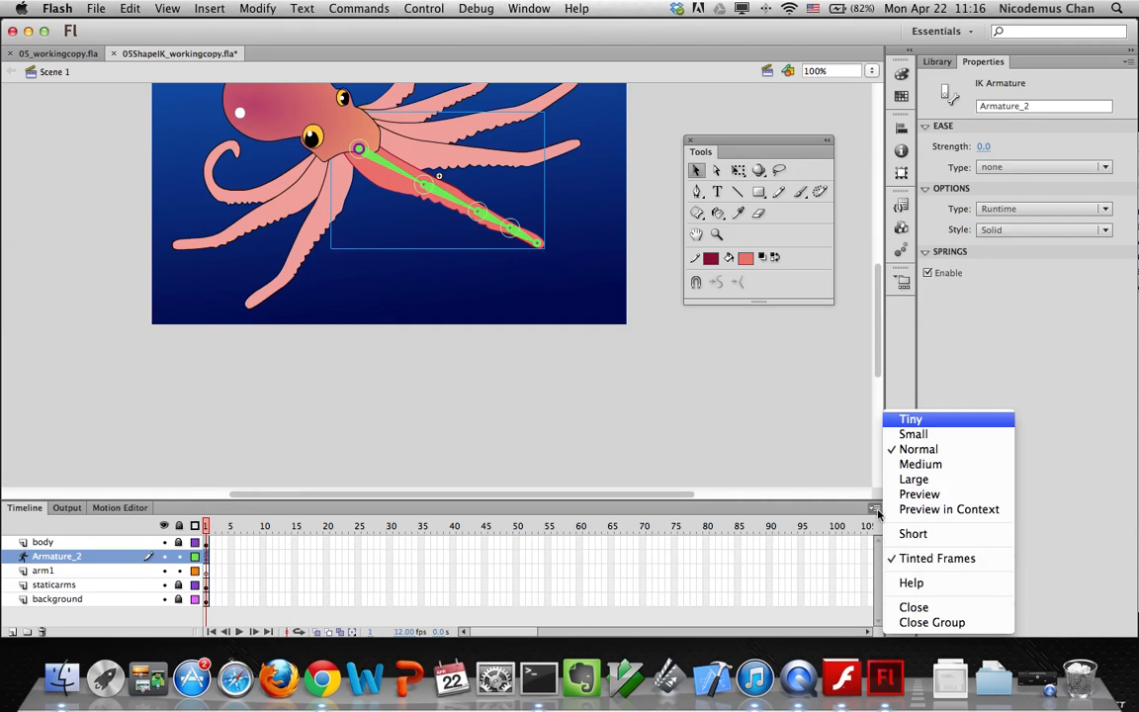
click(917, 479)
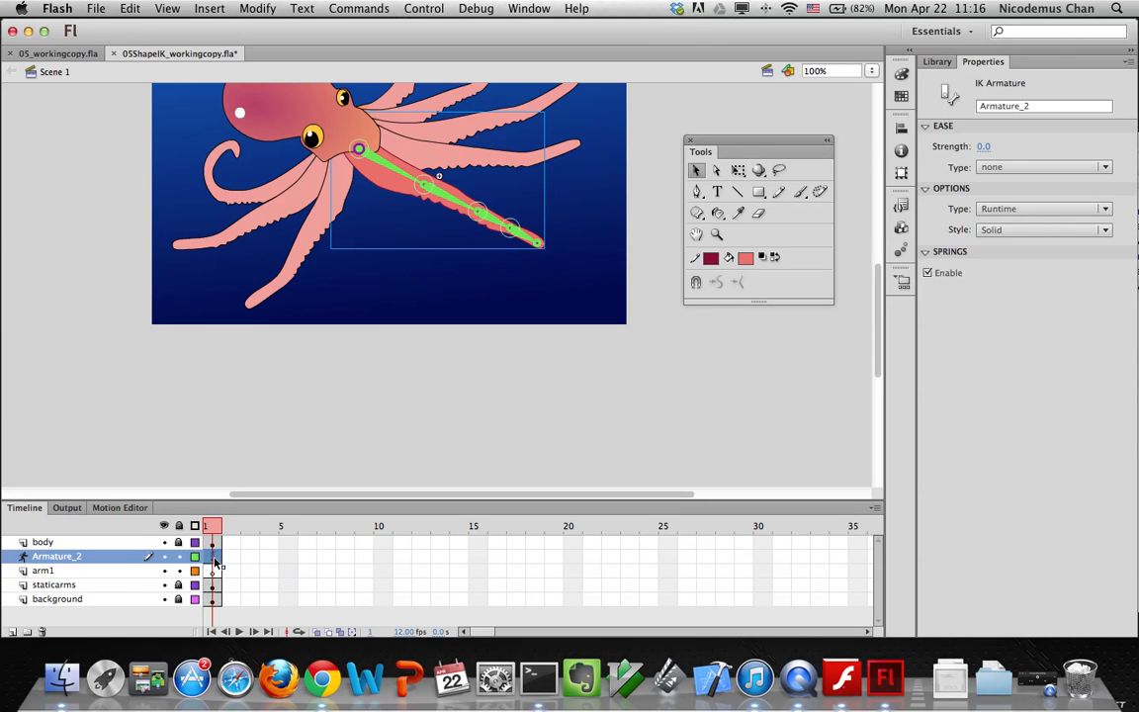
Test the movie, pull the tentacle into several poses in the preview to check its interactivity, and close the preview
click(413, 7)
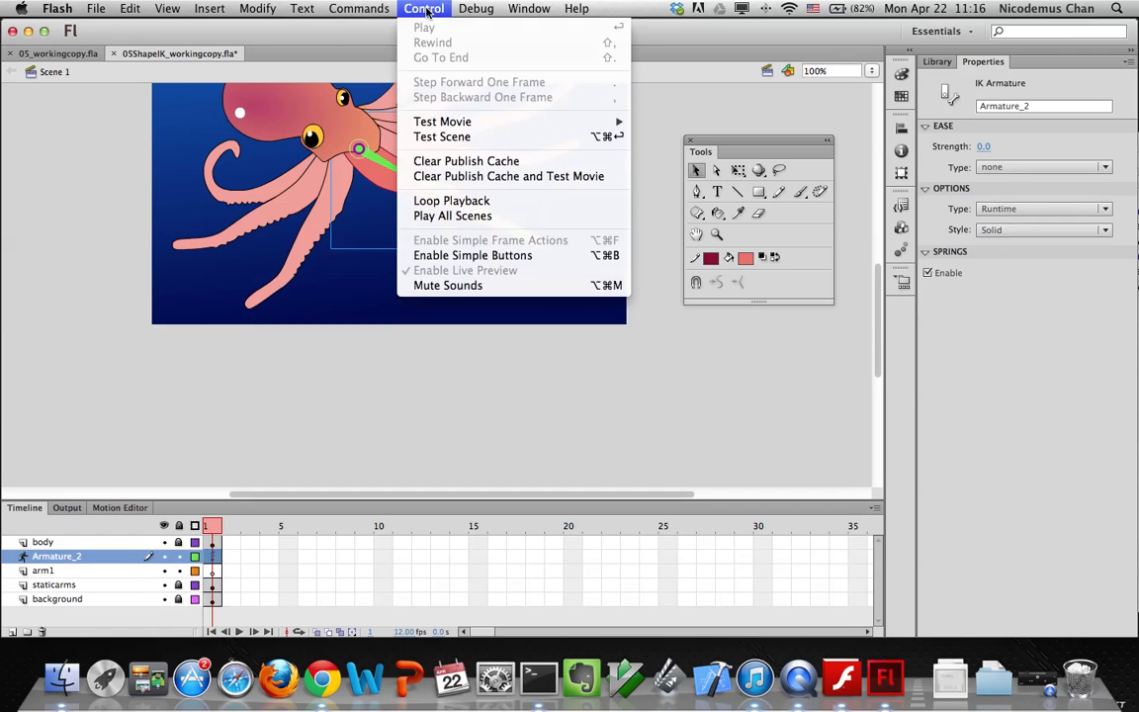
mouse_move(417, 117)
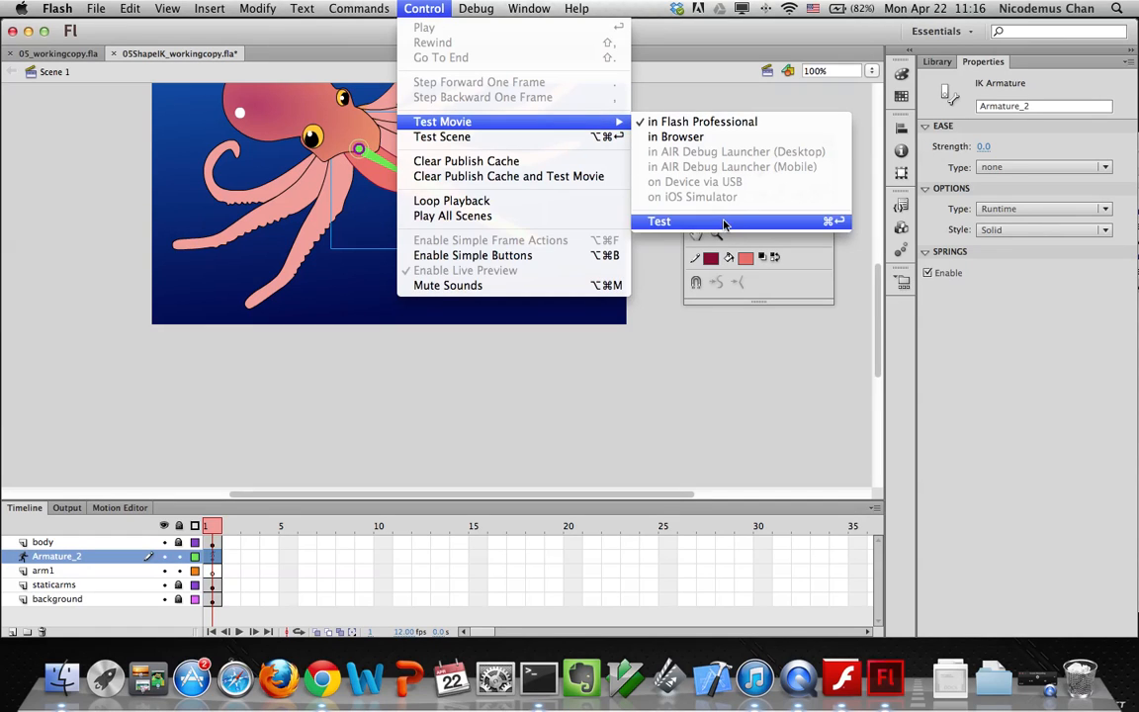
click(719, 221)
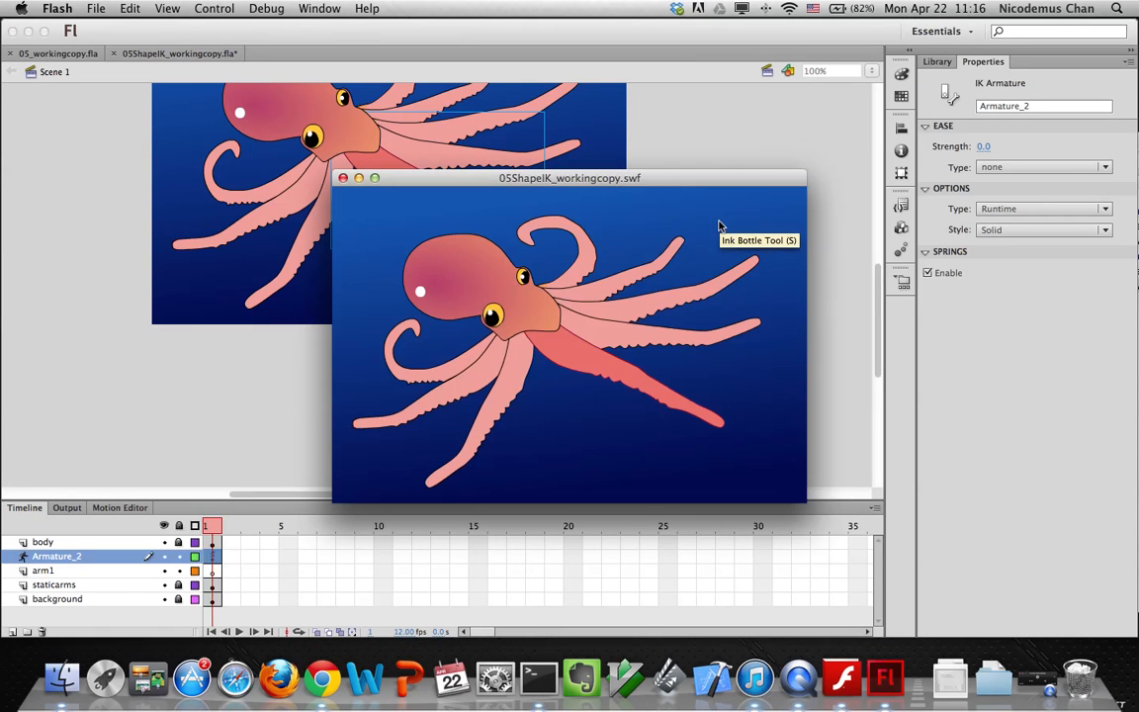
drag(654, 393, 735, 384)
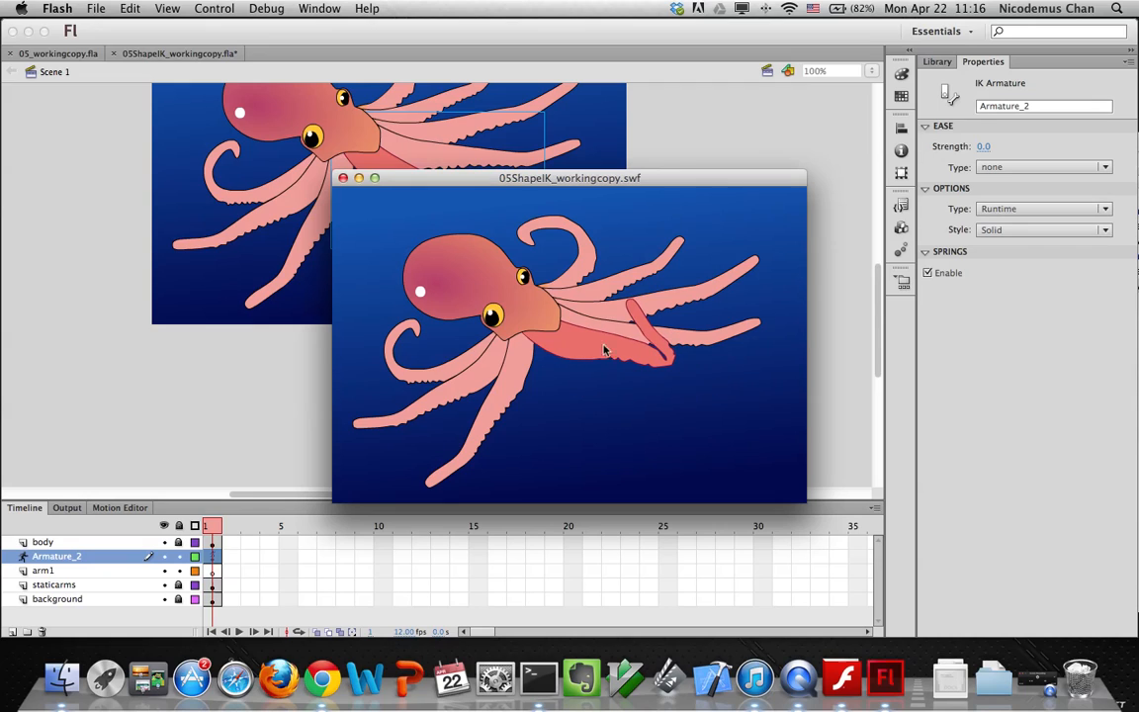
drag(638, 317, 773, 426)
drag(606, 351, 717, 391)
click(612, 294)
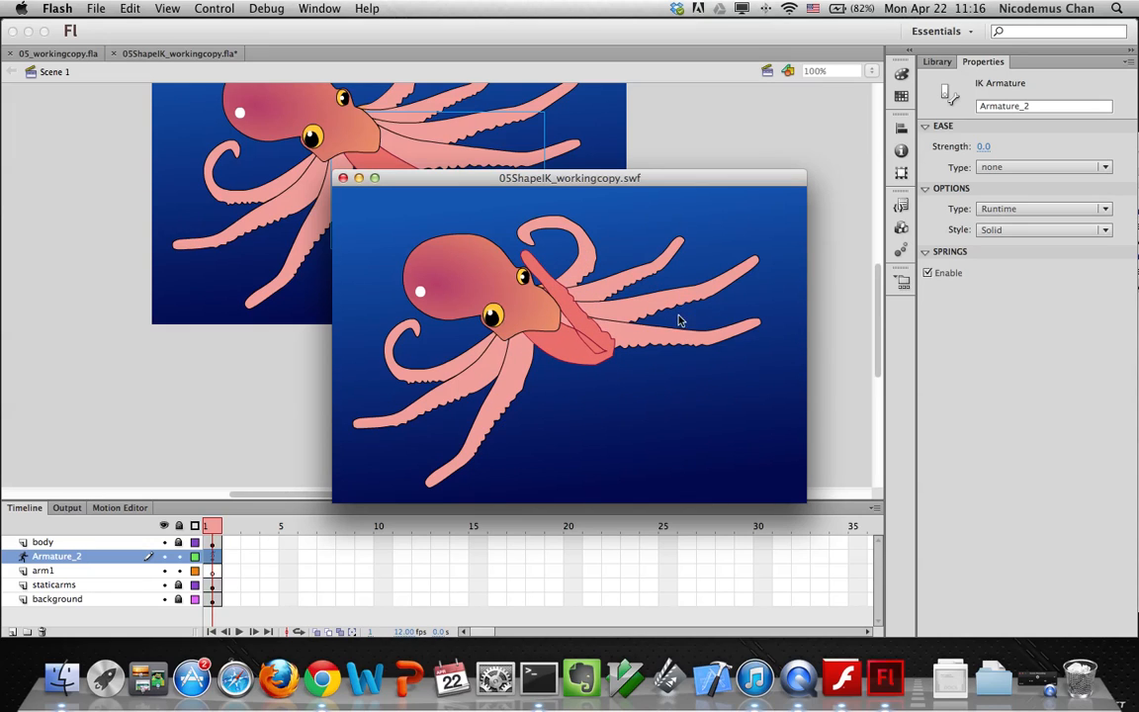
drag(537, 311, 687, 404)
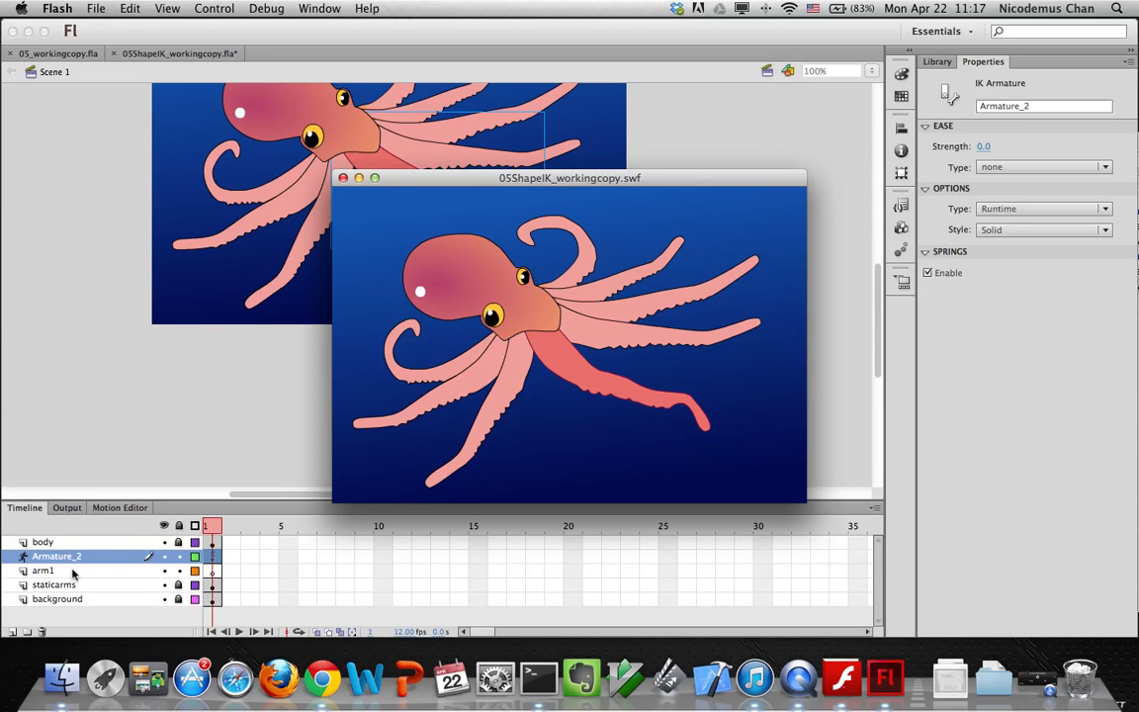
click(343, 179)
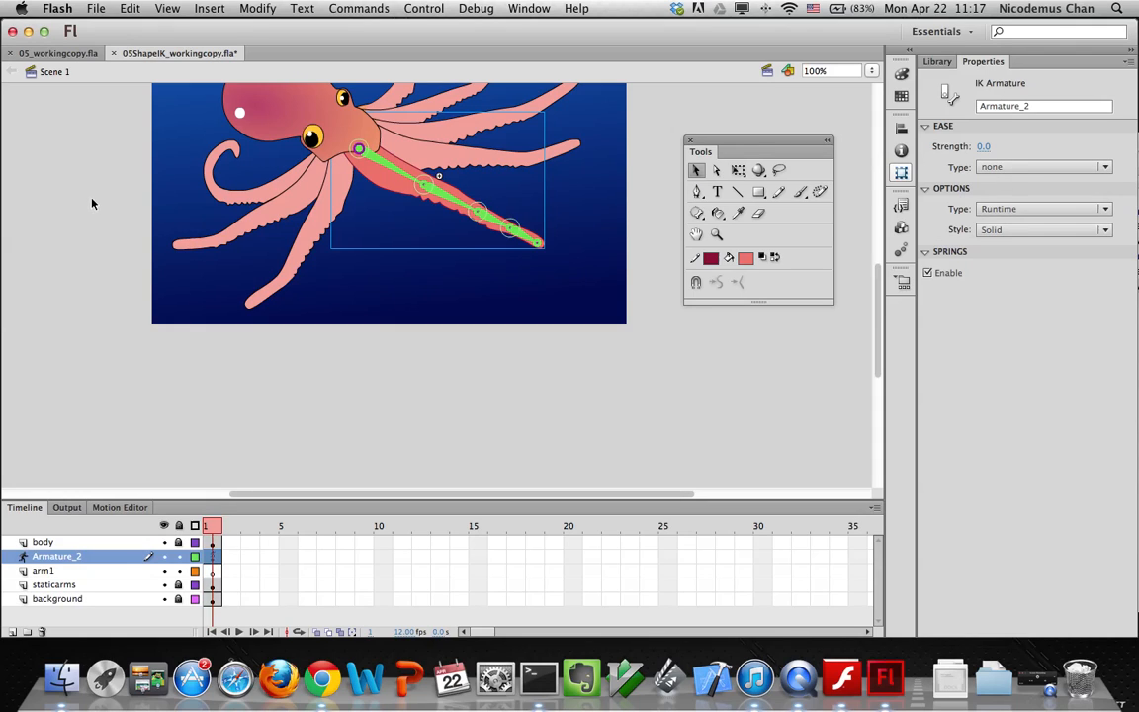
Set the Armature_2 type to Authortime and the timeline's frame size to Normal
click(1063, 210)
click(1050, 229)
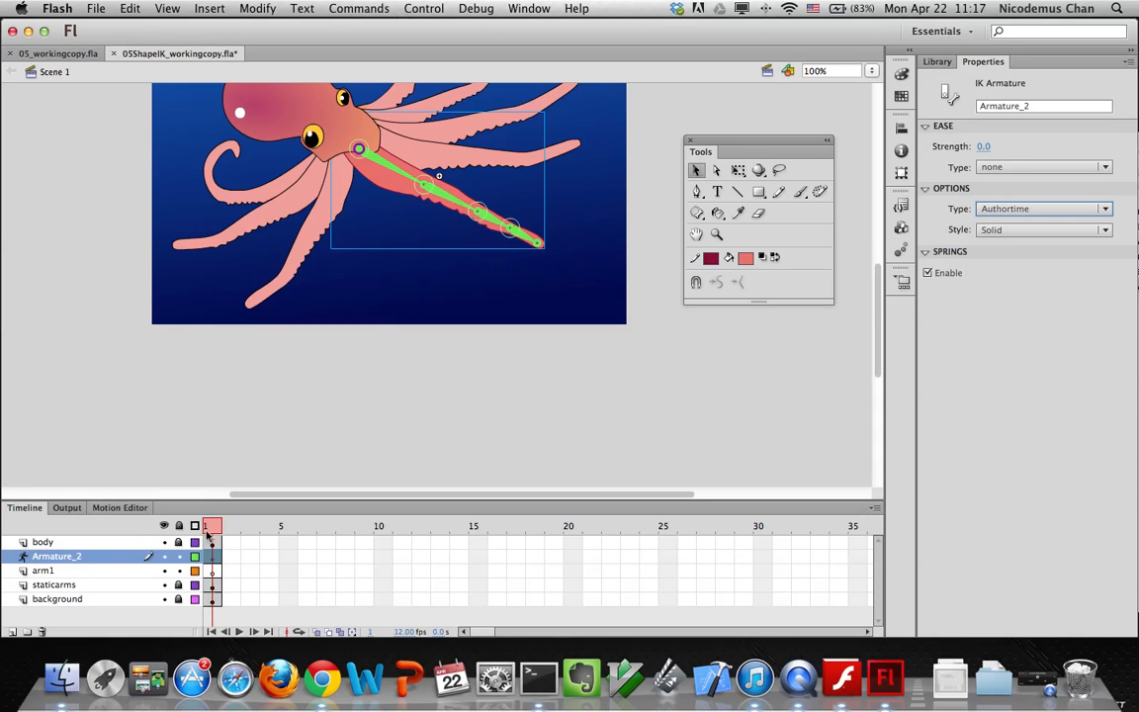
click(875, 508)
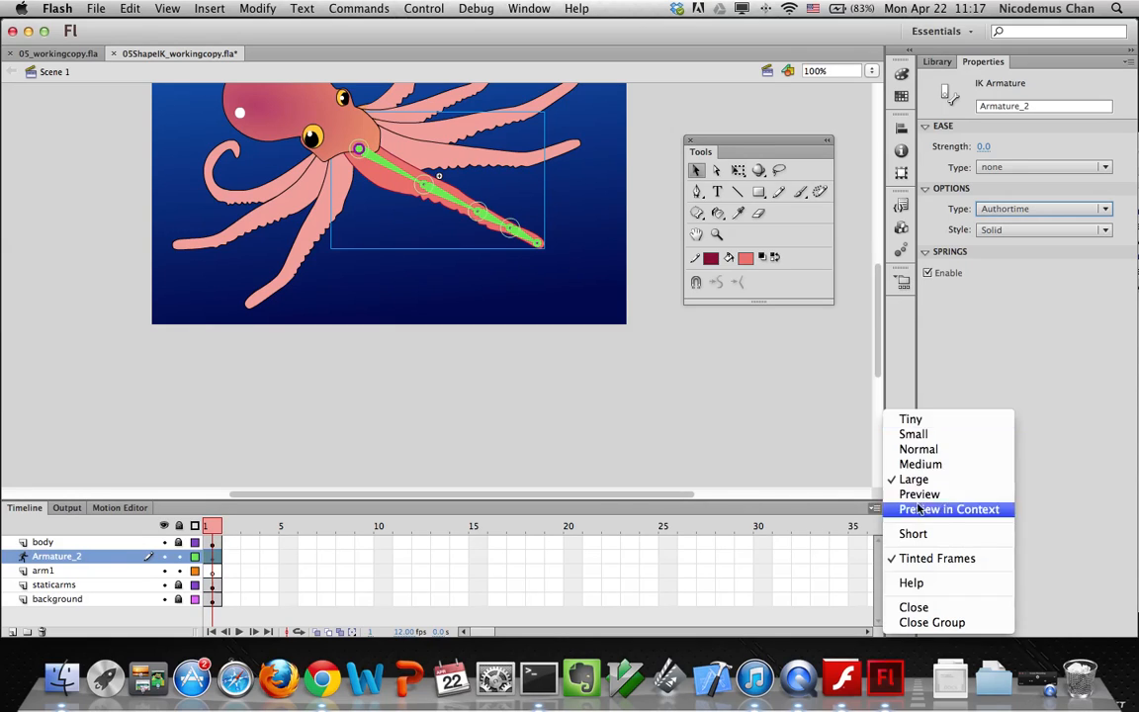
click(938, 450)
Extend all layers from body to background to frame 40 by inserting frames
click(448, 526)
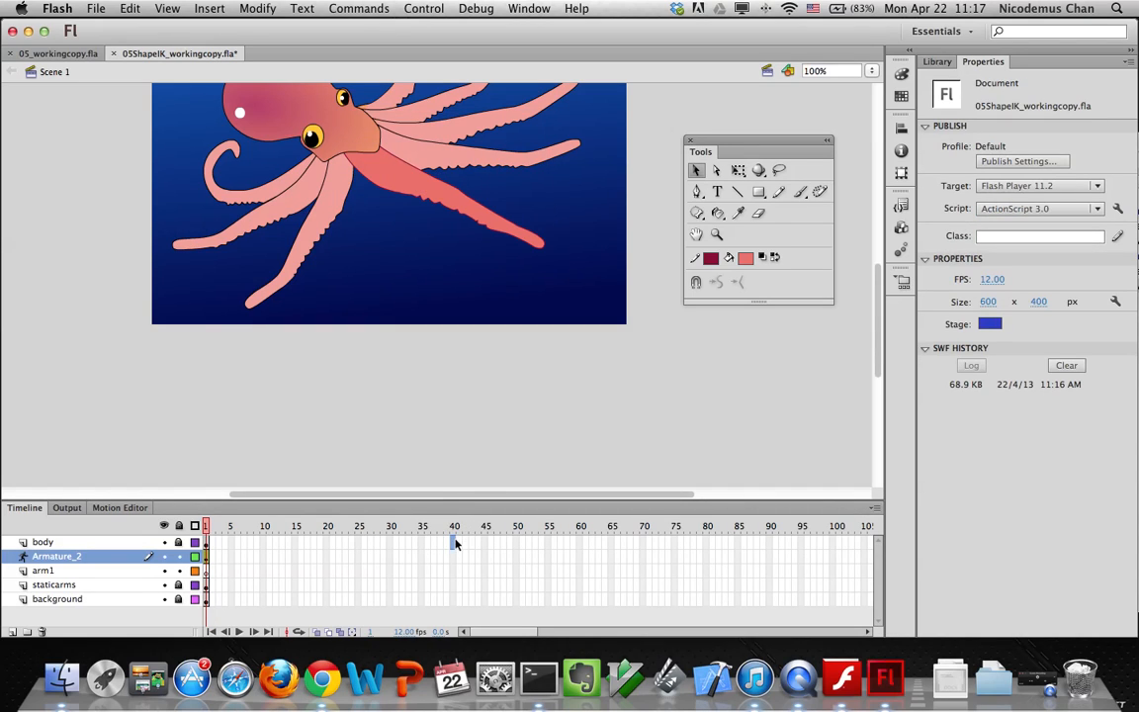
click(455, 542)
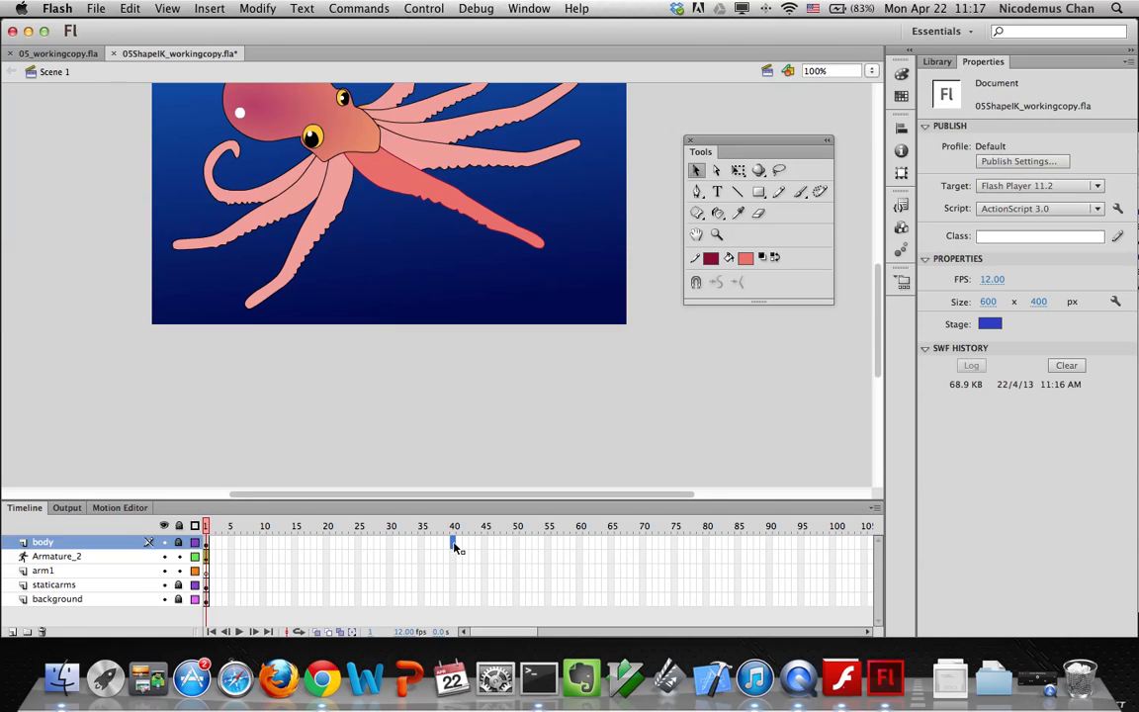
mouse_move(454, 543)
mouse_down()
mouse_move(453, 589)
mouse_move(453, 545)
mouse_up()
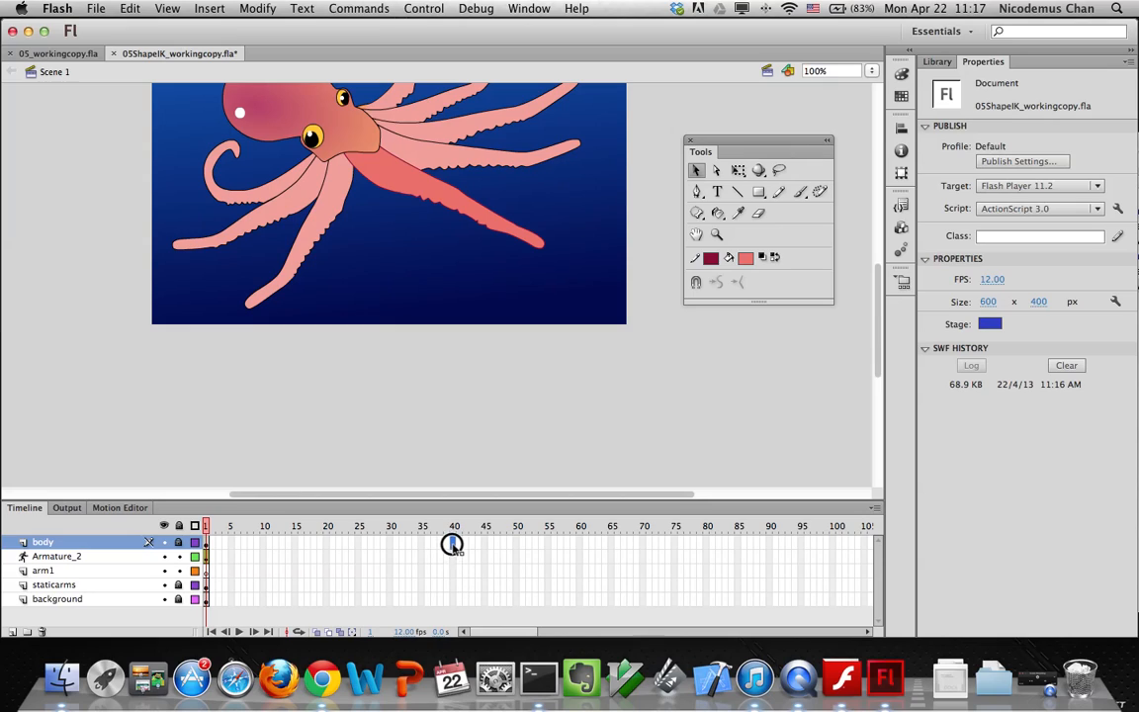
shift+click(453, 599)
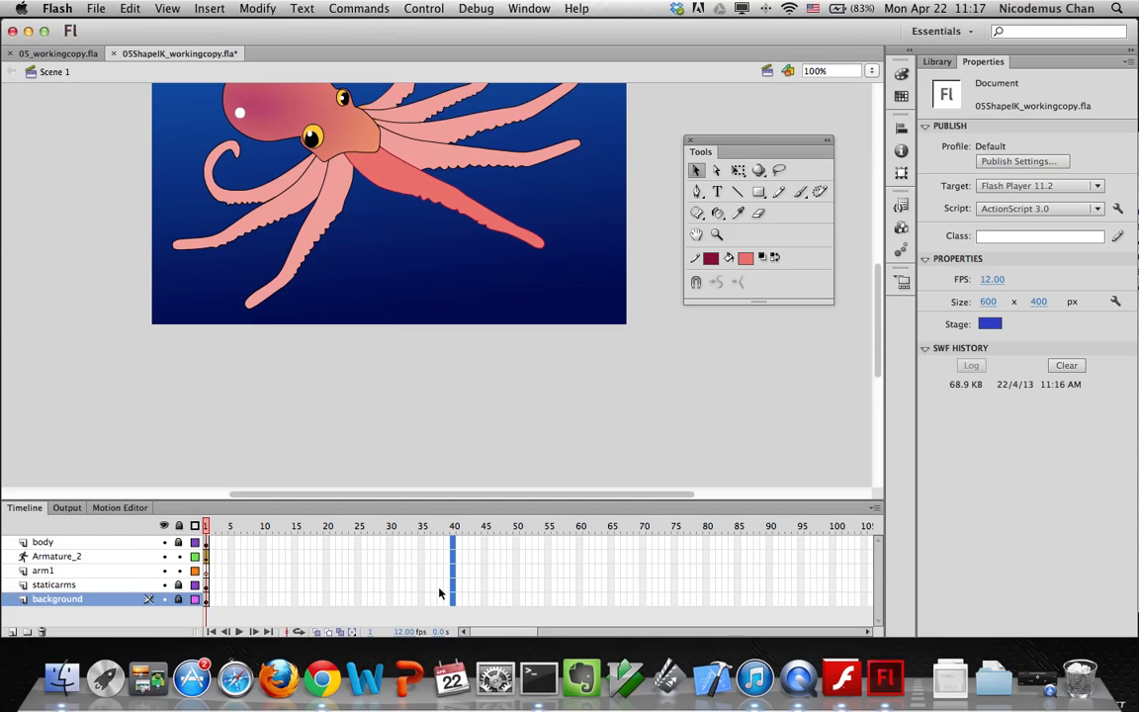
click(208, 8)
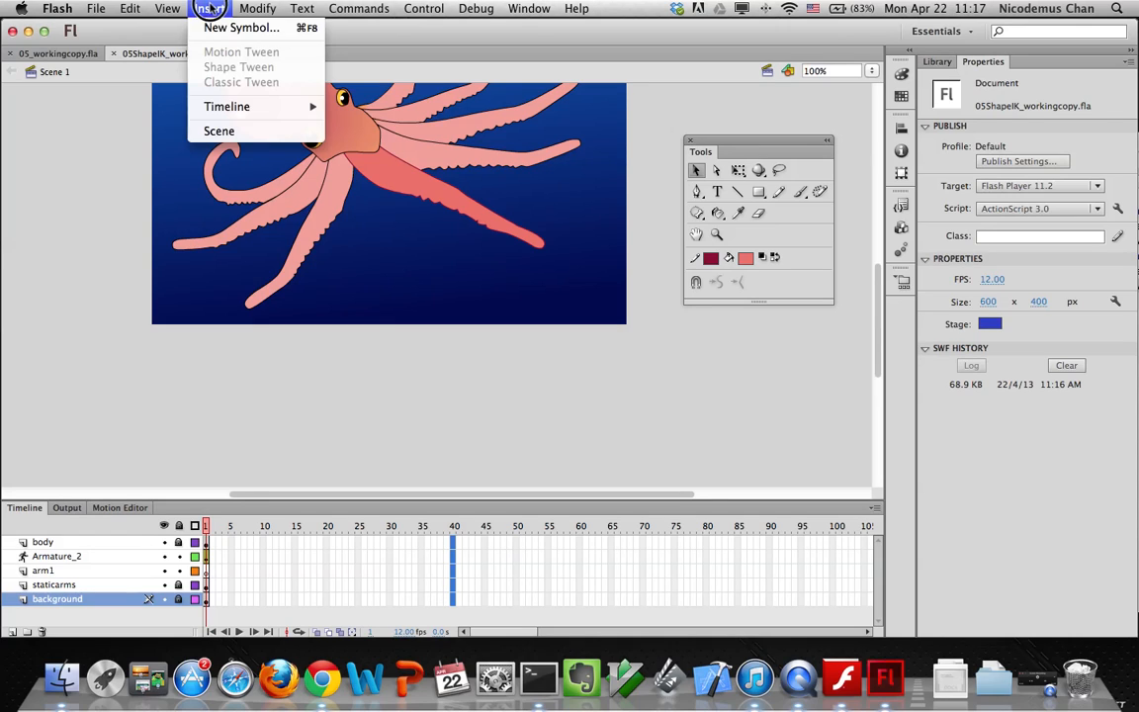
mouse_move(260, 108)
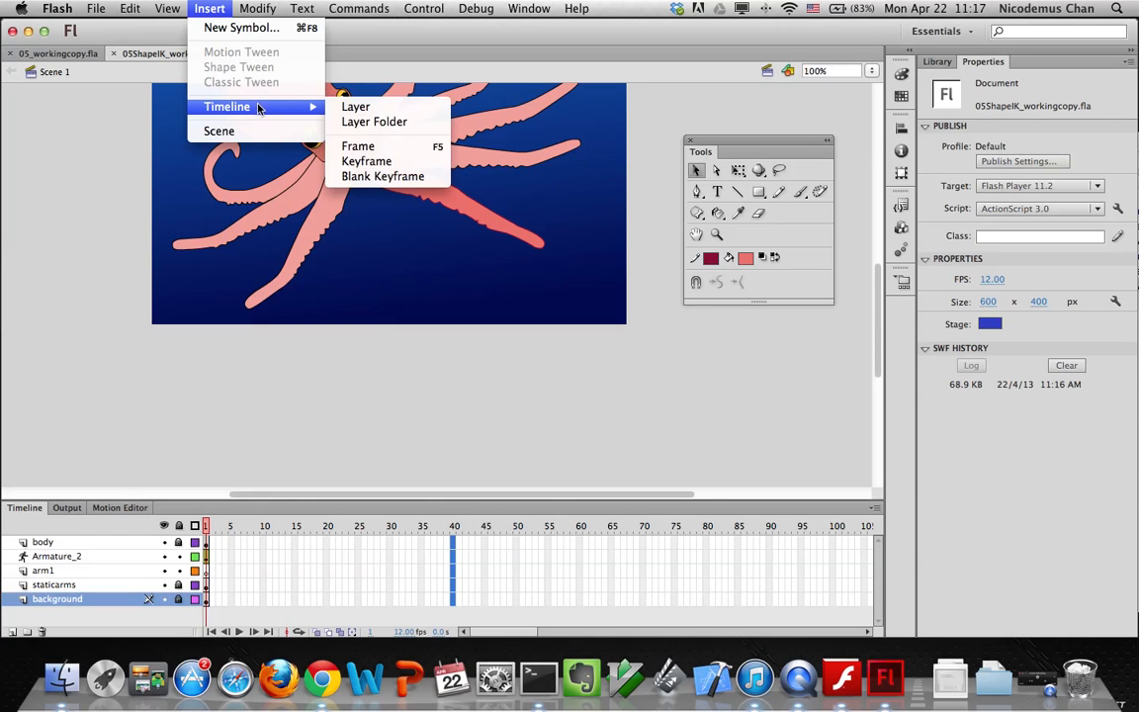
click(341, 145)
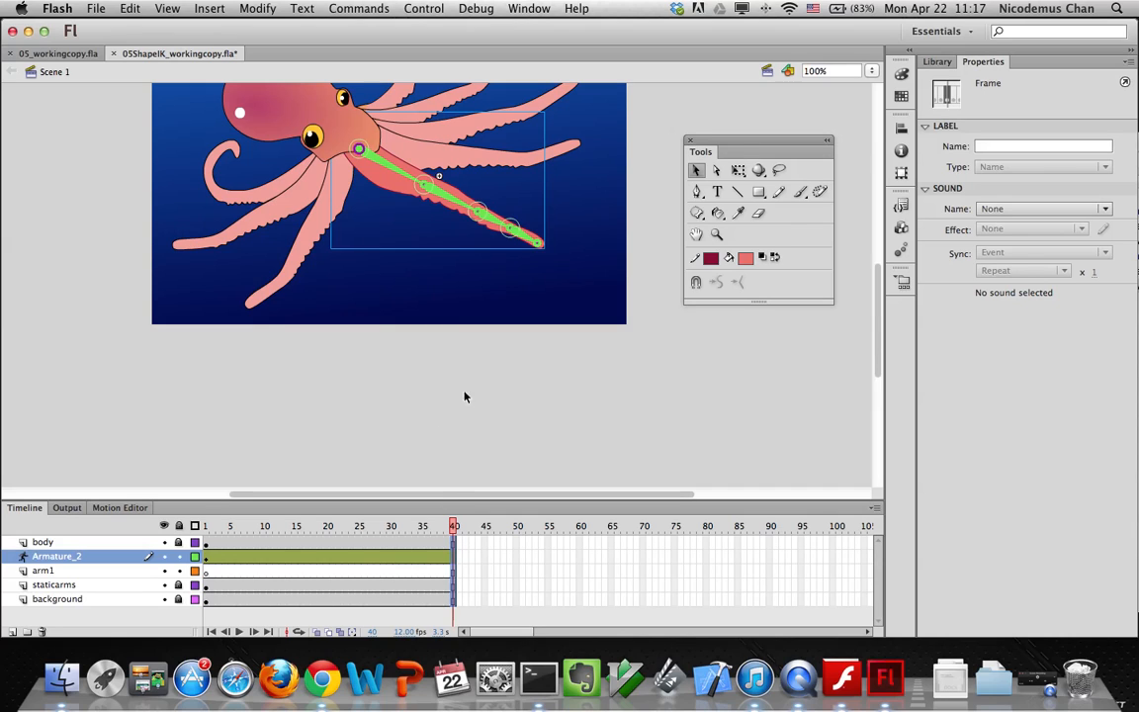
Pose the tentacle's tip bone upward at frame 40 and undo the bend
drag(535, 244, 496, 141)
key(super+z)
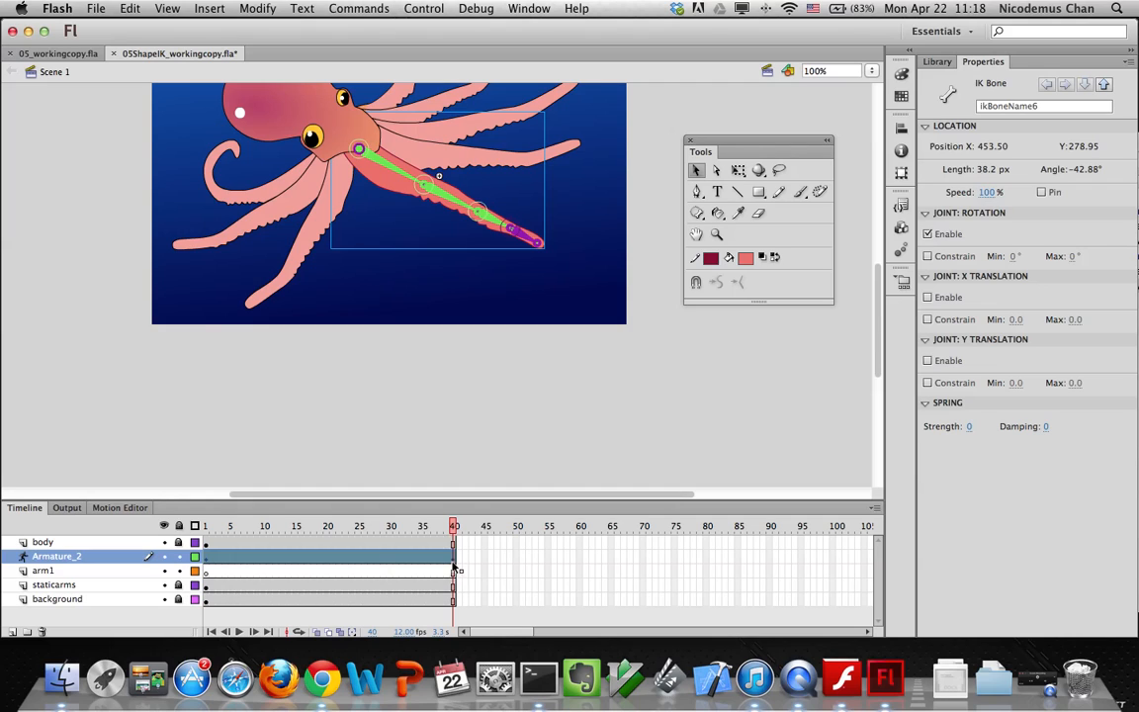
Select the armature at frame 1 and set its ease to Simple (Medium) with a strength of 100
drag(344, 525, 204, 524)
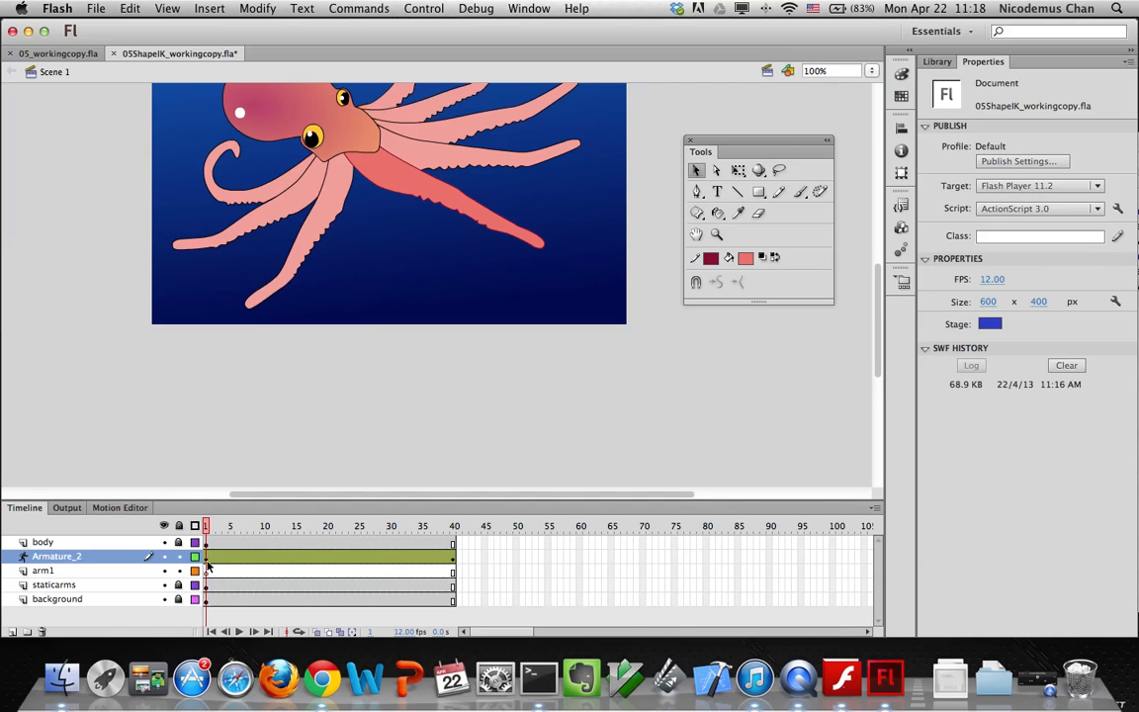
click(207, 560)
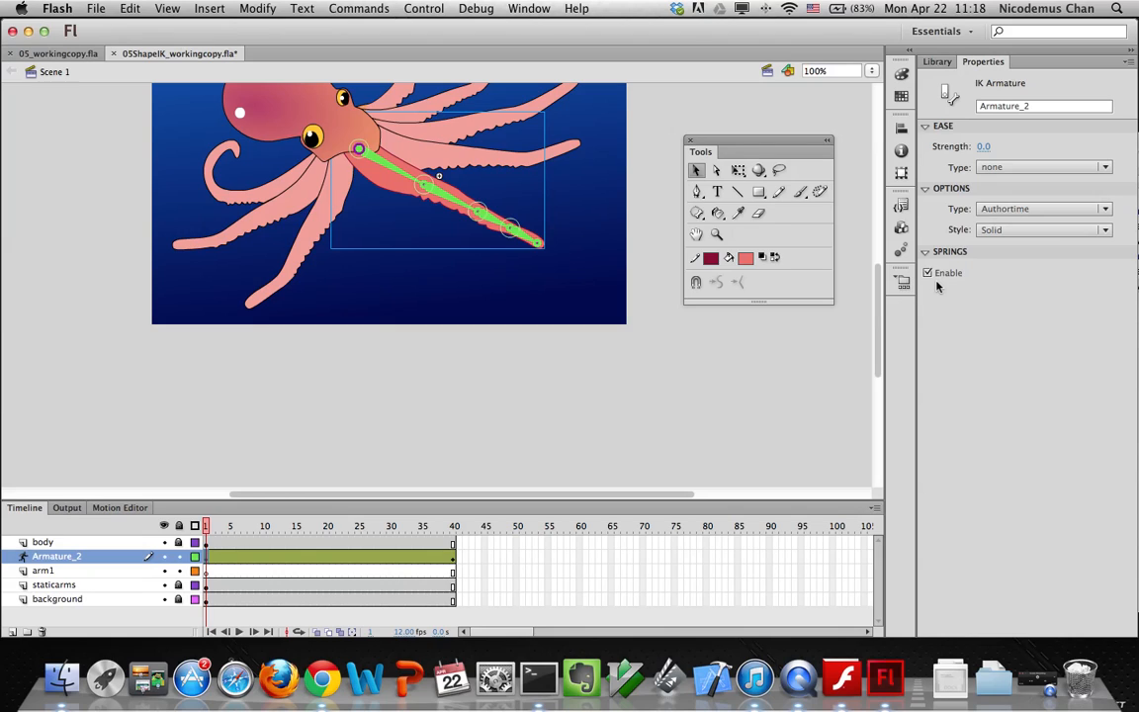
click(1000, 168)
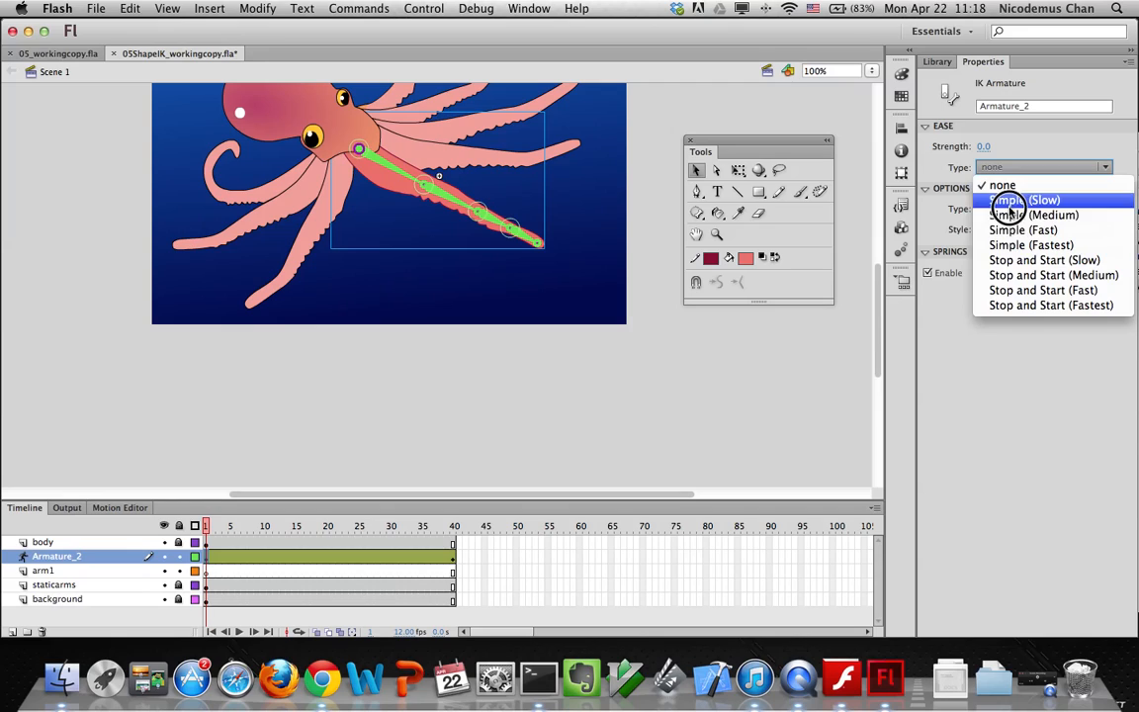
click(1010, 213)
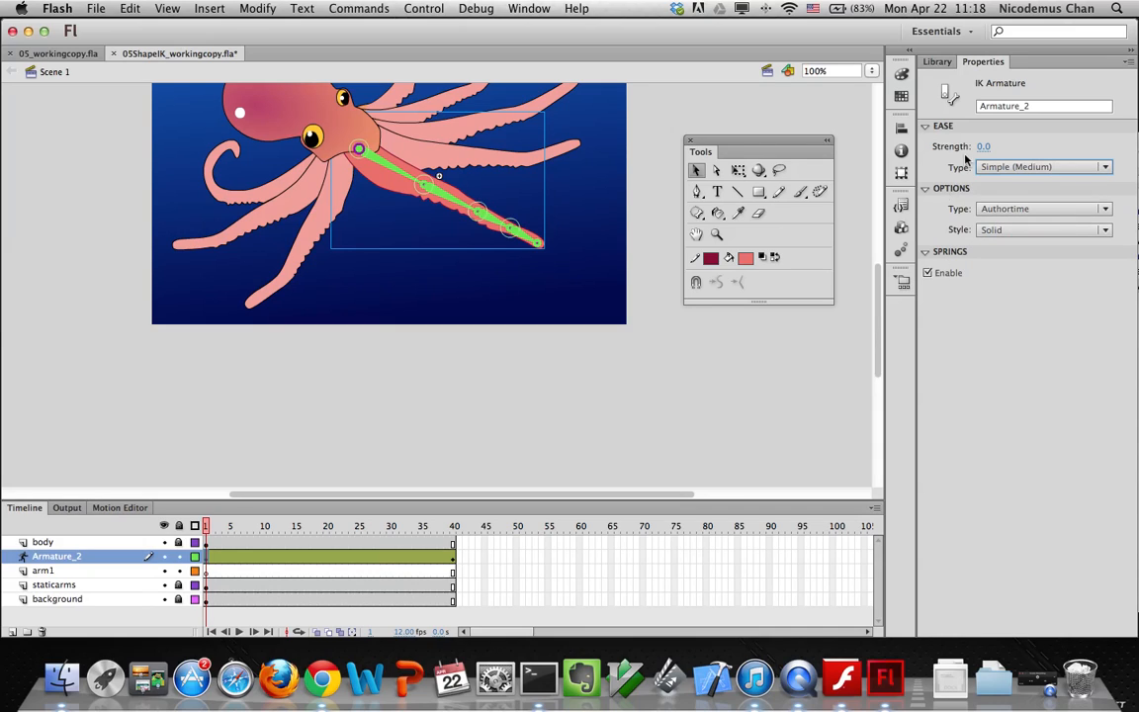
drag(982, 149, 1122, 148)
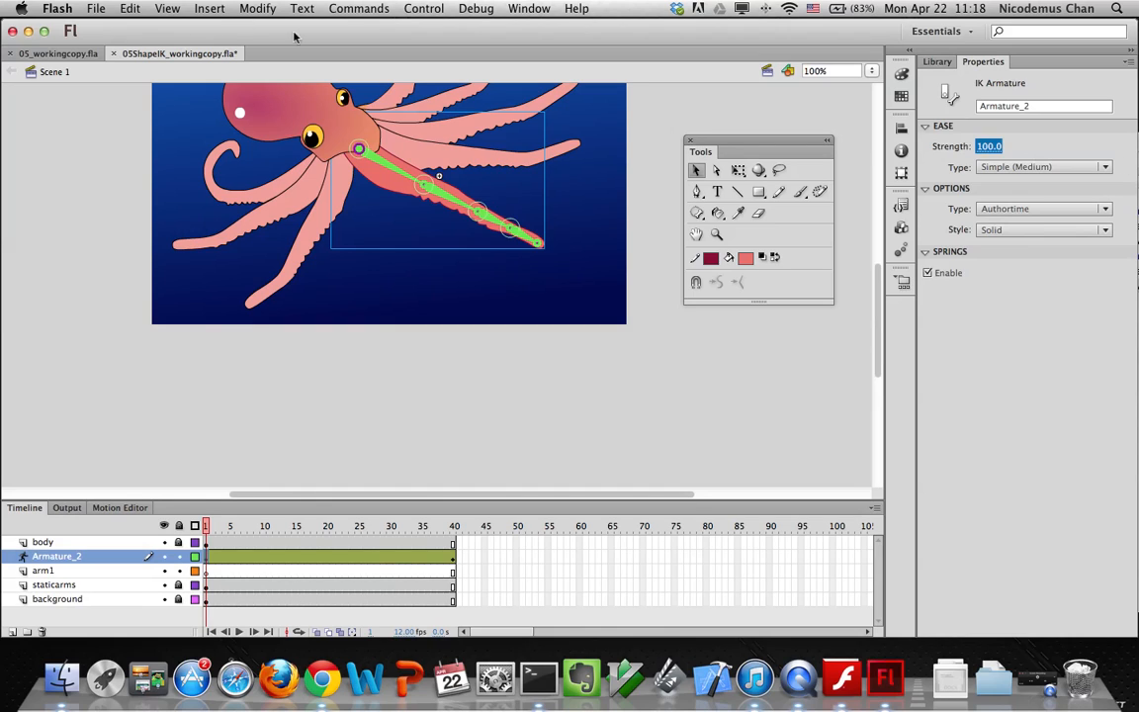
Test the movie to check the eased armature's animation, and close the preview
click(409, 9)
mouse_move(436, 127)
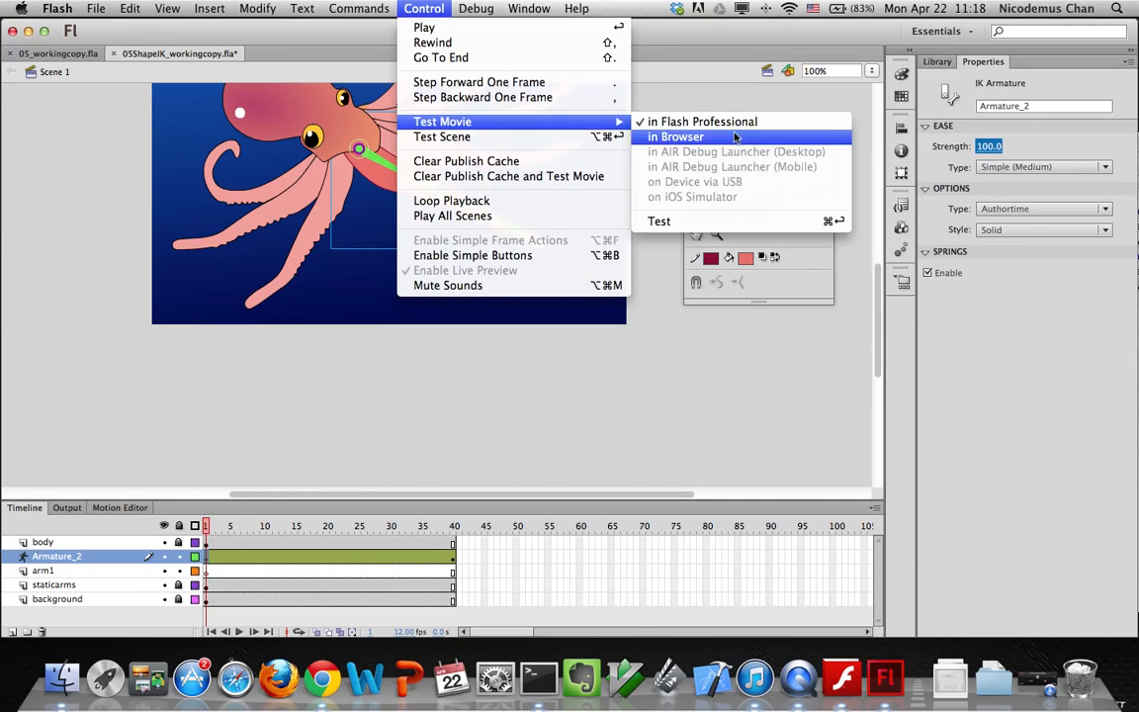
click(720, 222)
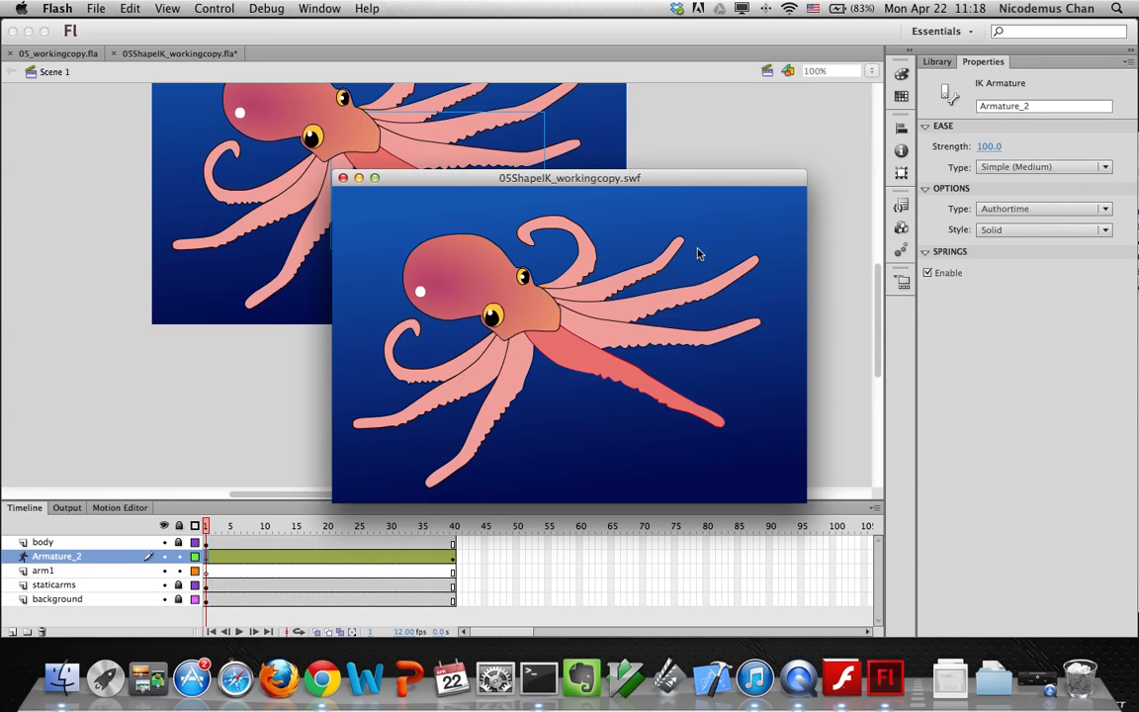
click(344, 178)
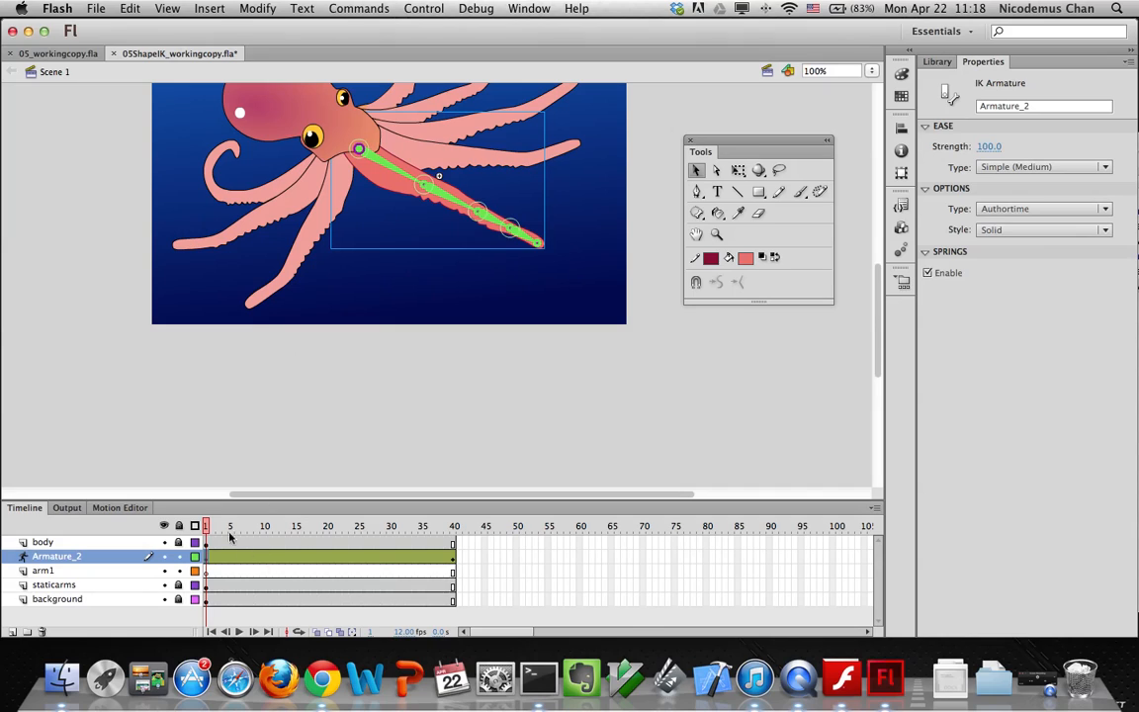
At frame 40 of the Armature_2 layer, bend the tentacle upward by its tip bone so the end curls back
drag(315, 526, 454, 546)
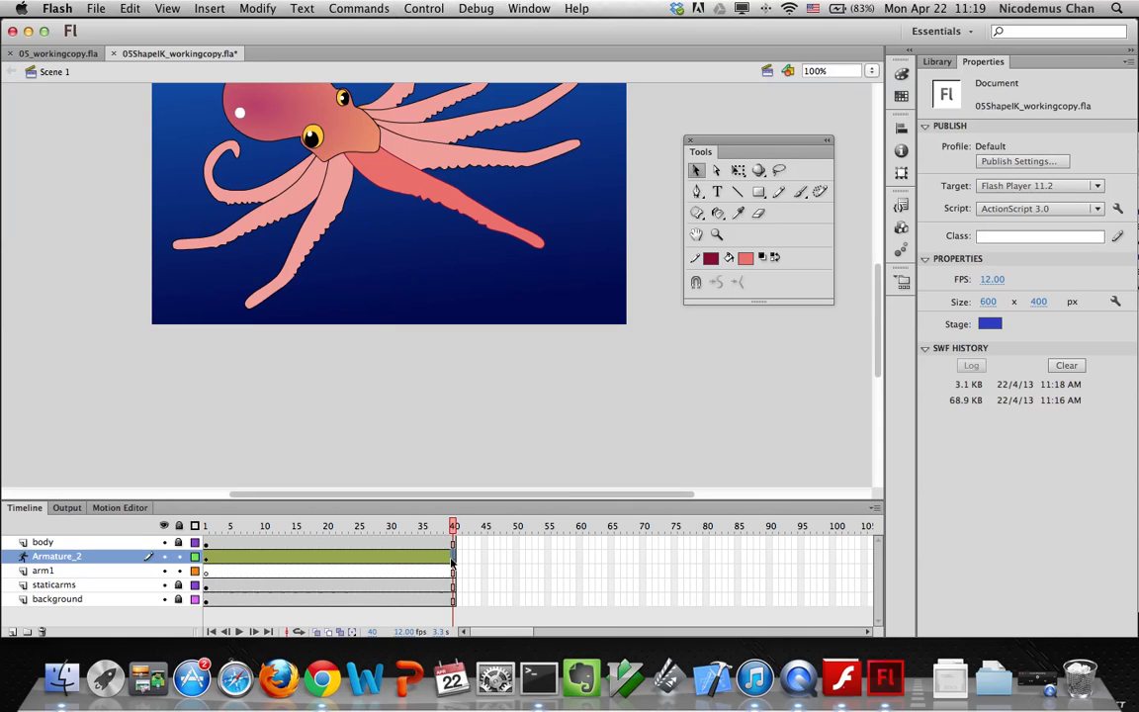
click(452, 558)
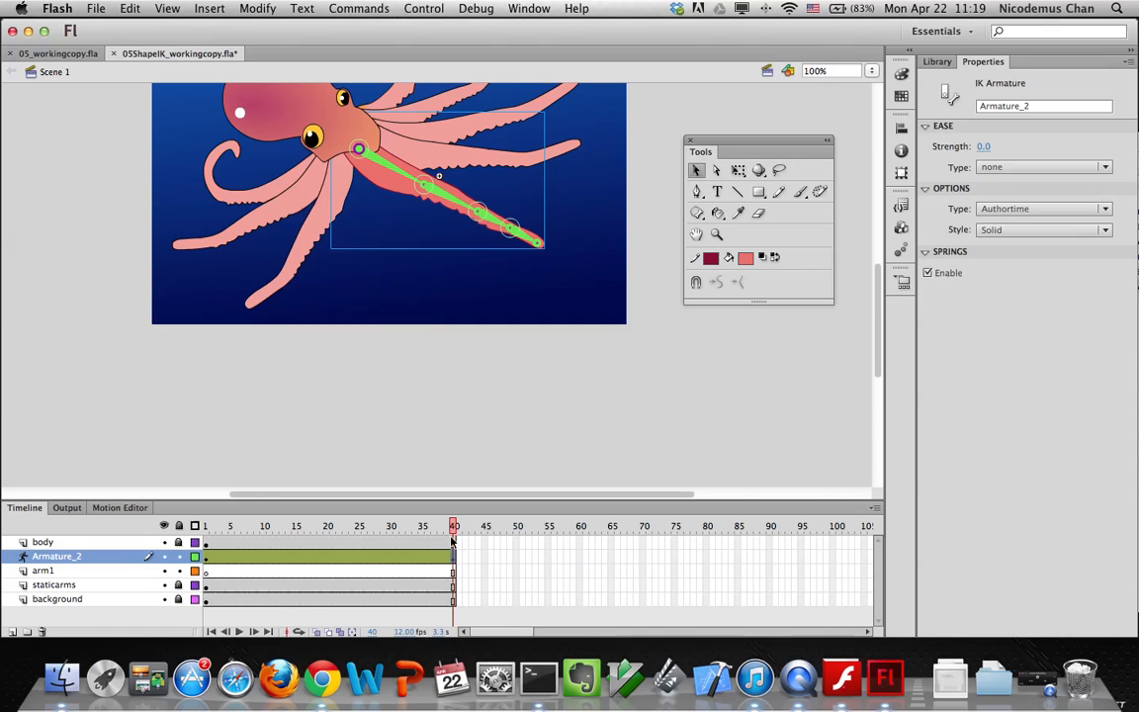
click(529, 242)
drag(529, 242, 494, 147)
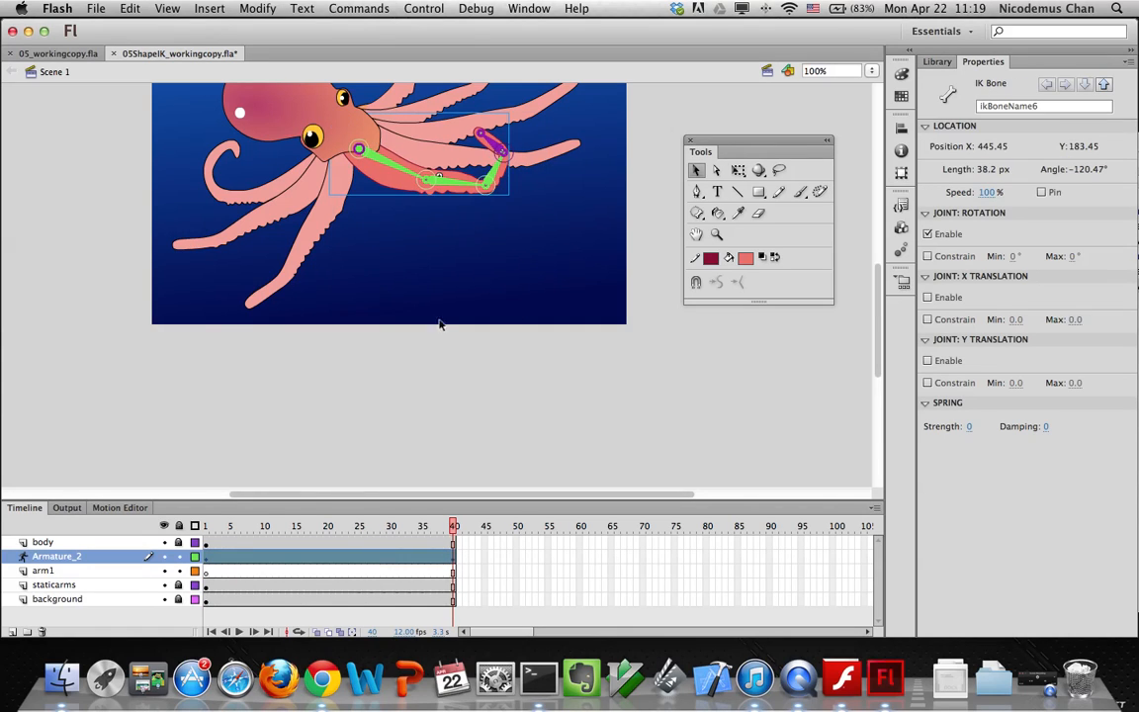
Return to frame 1, test the movie to check the curling tentacle's eased motion, and close the preview
drag(428, 526, 195, 526)
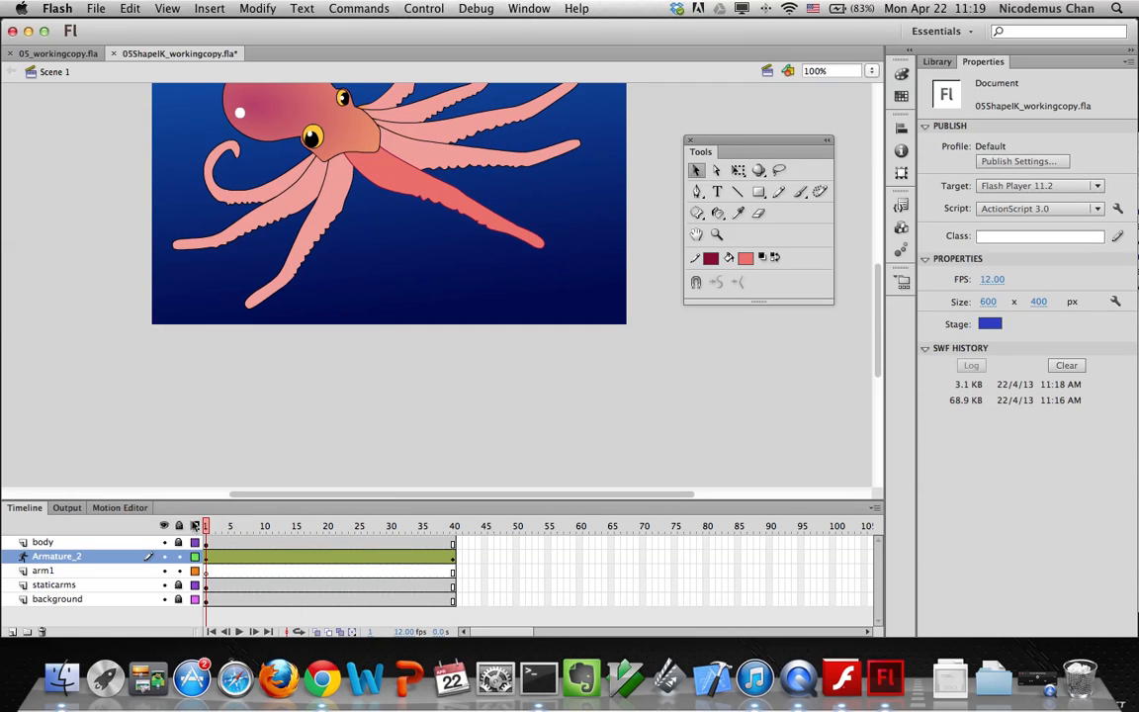
click(423, 8)
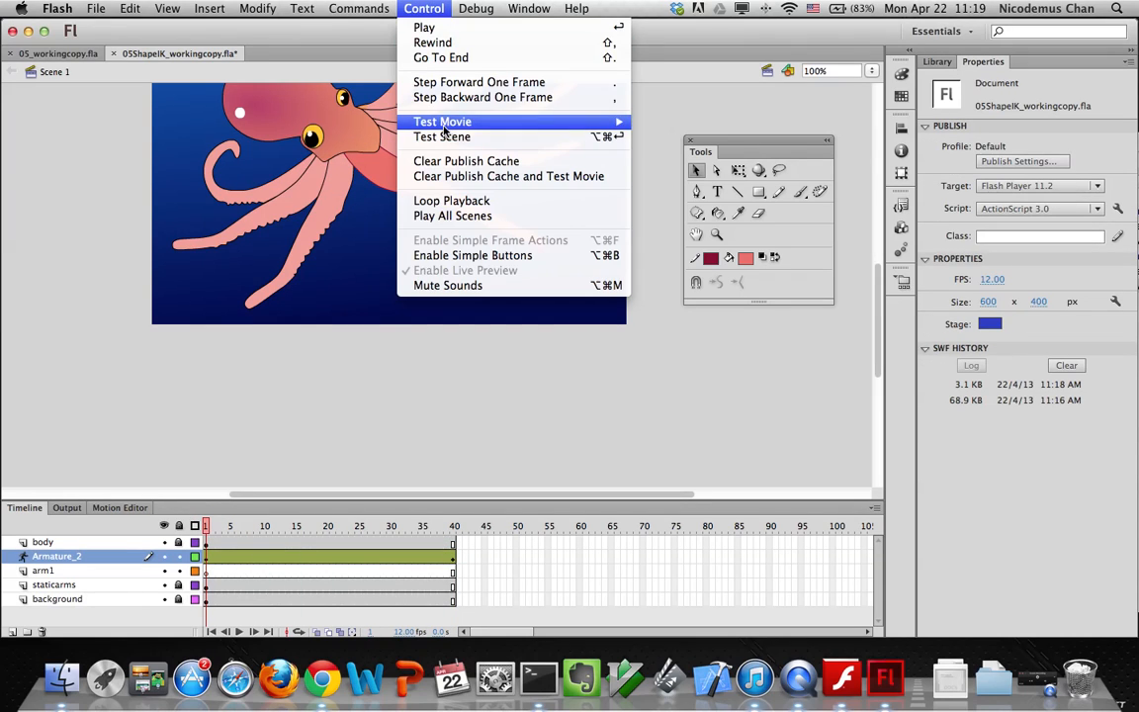
mouse_move(593, 120)
click(671, 225)
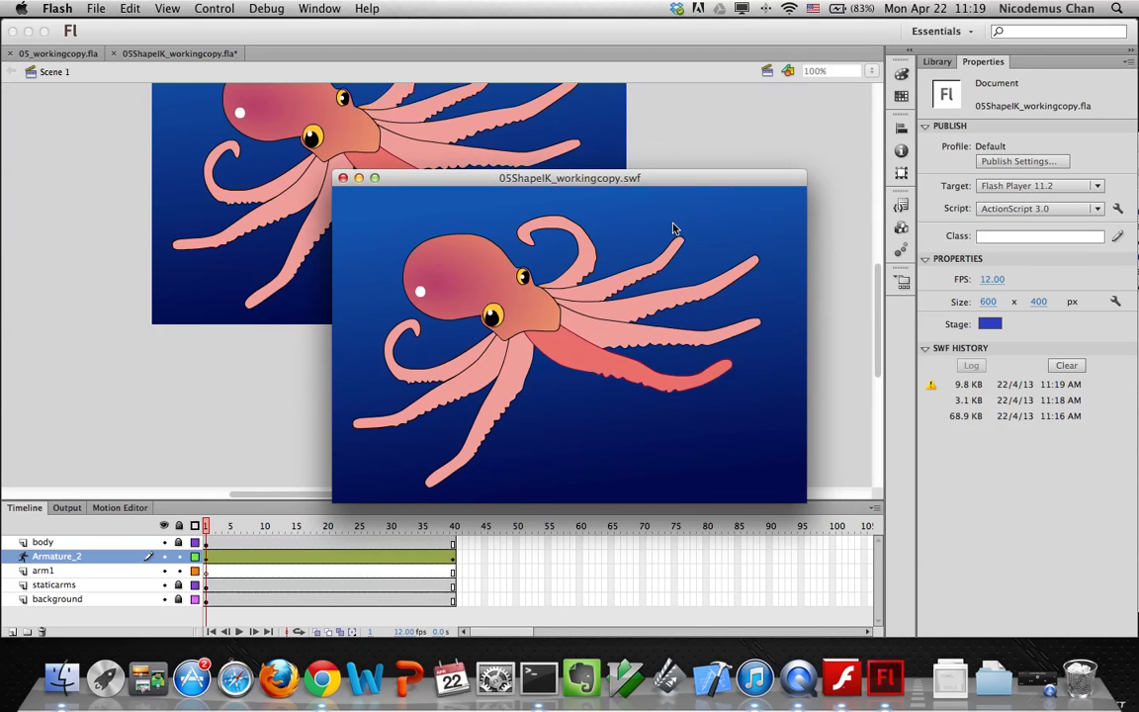
click(342, 179)
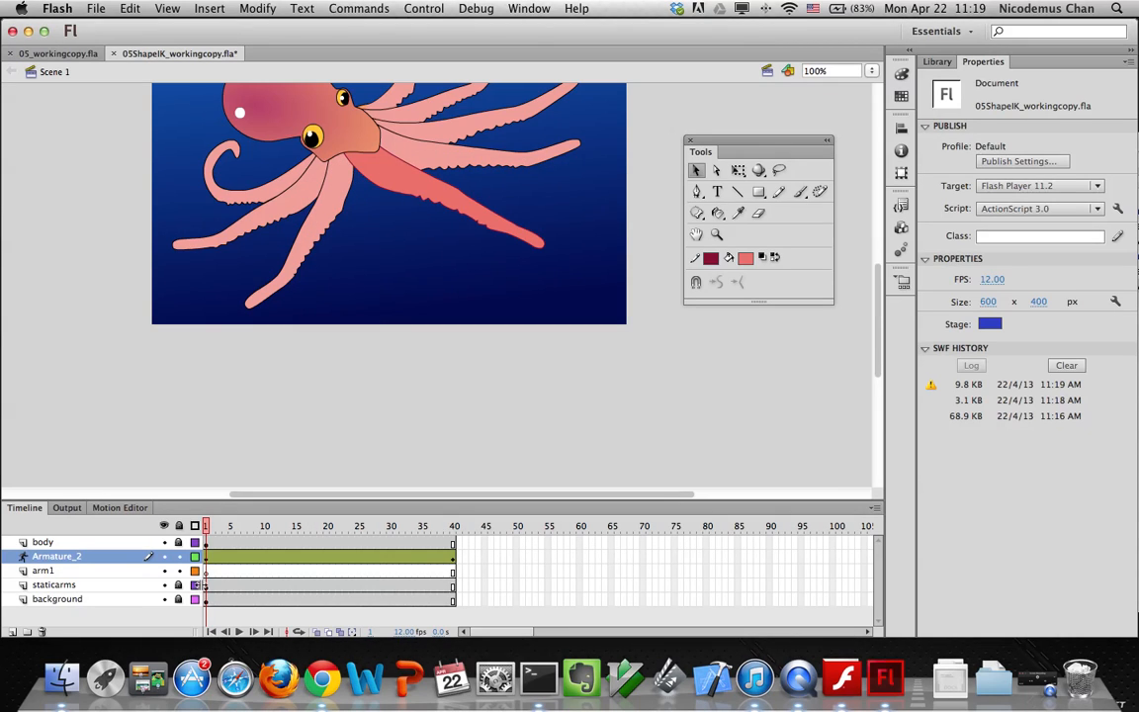
Set the armature's ease strength at frame 1 to -100, and test the movie to check the changed motion
click(206, 557)
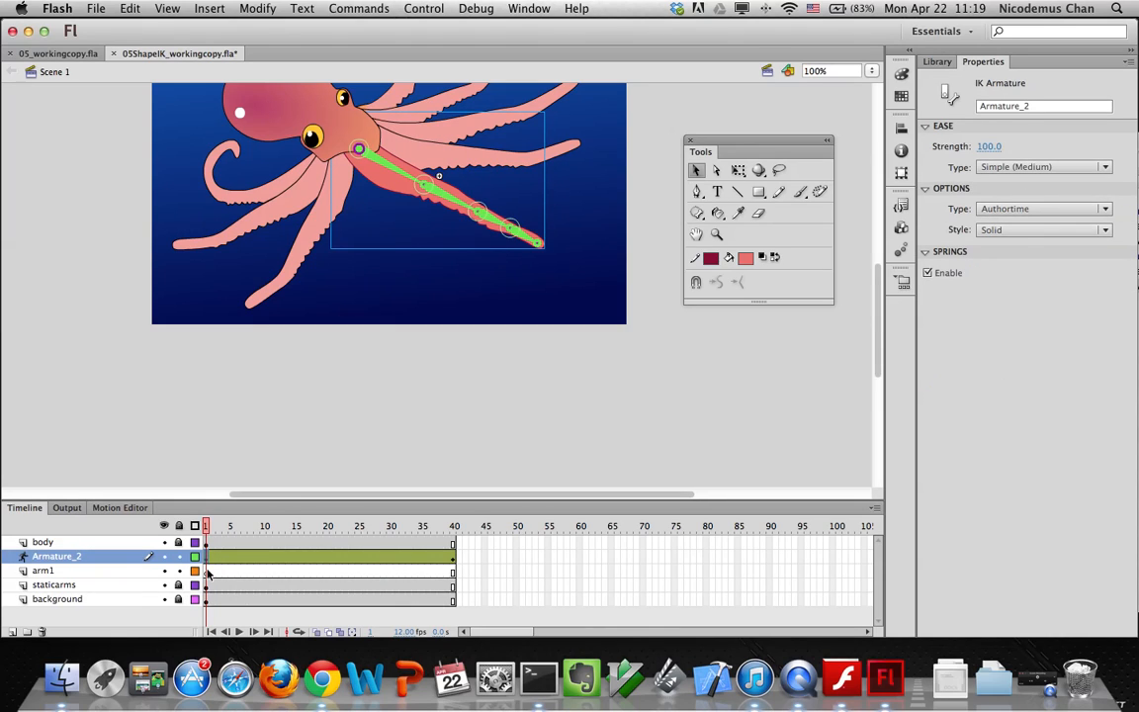
drag(989, 147, 669, 148)
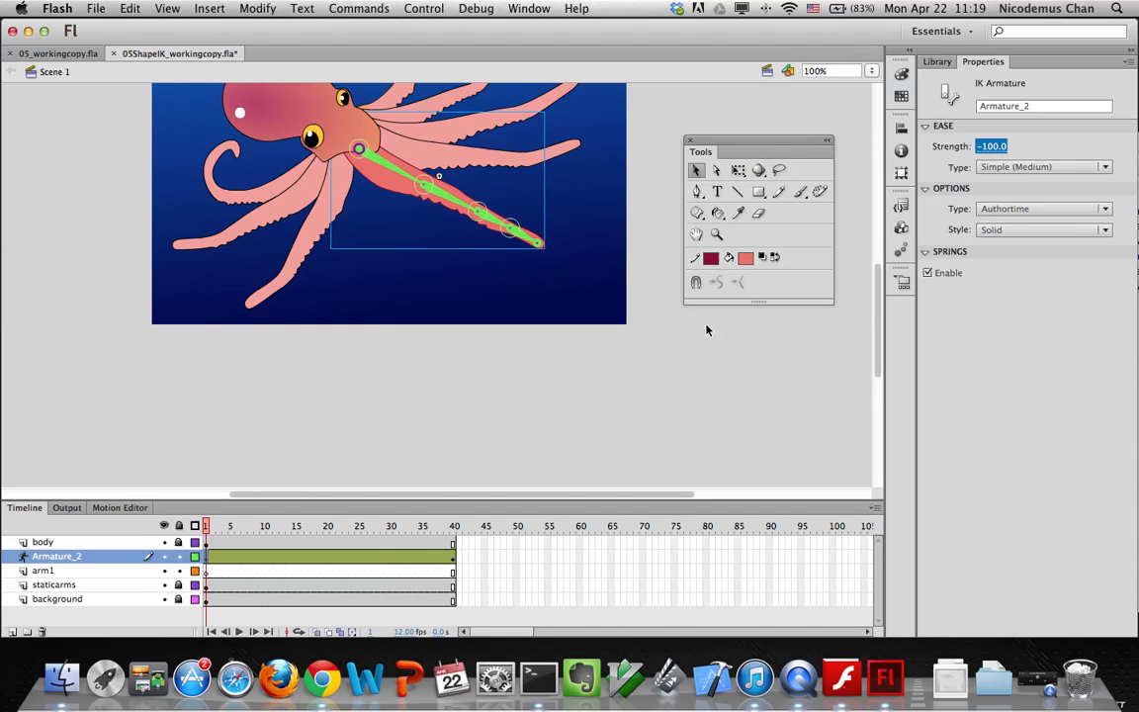
click(423, 8)
mouse_move(461, 125)
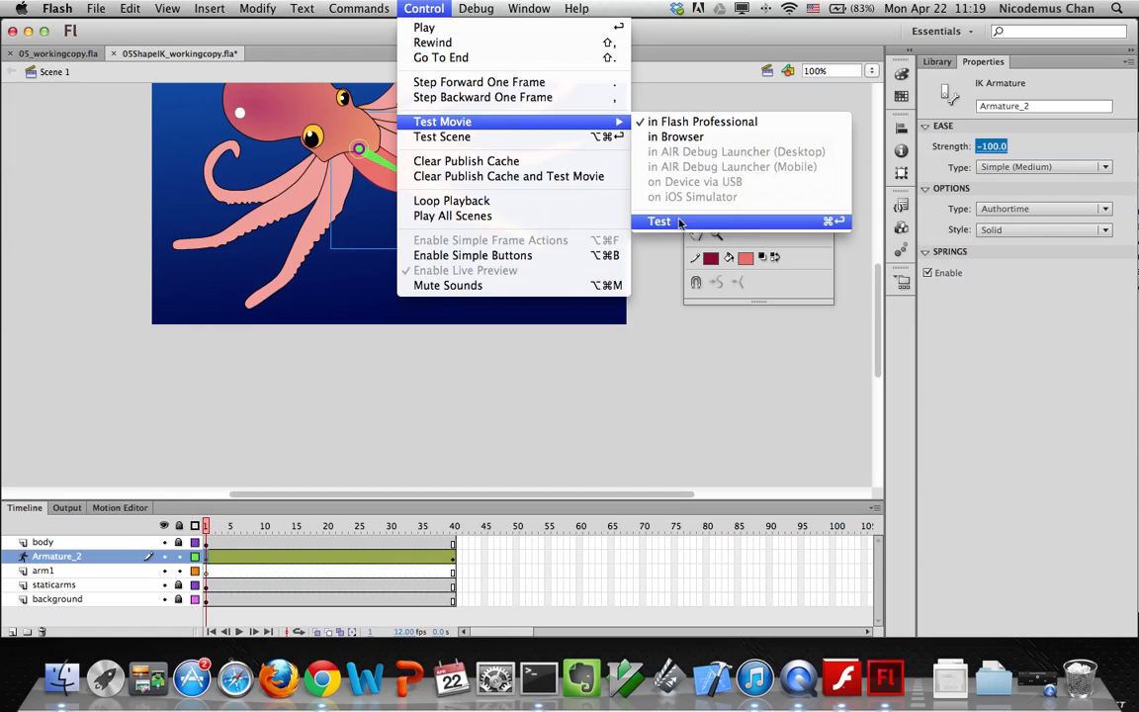
click(669, 221)
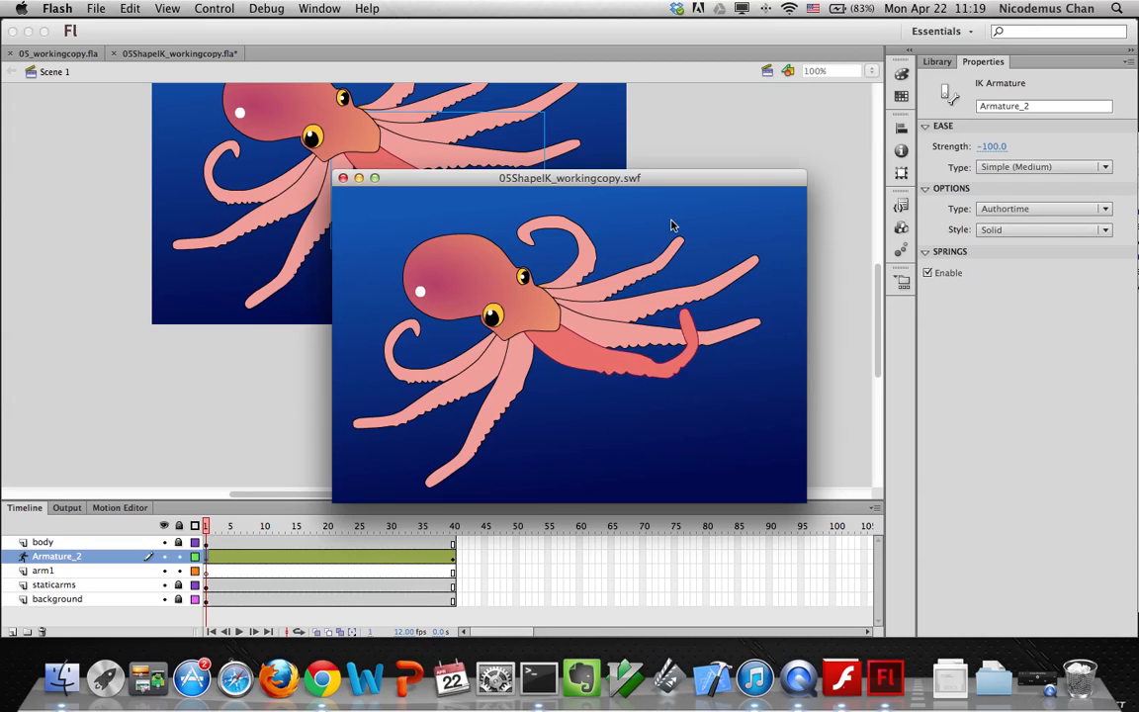
click(342, 177)
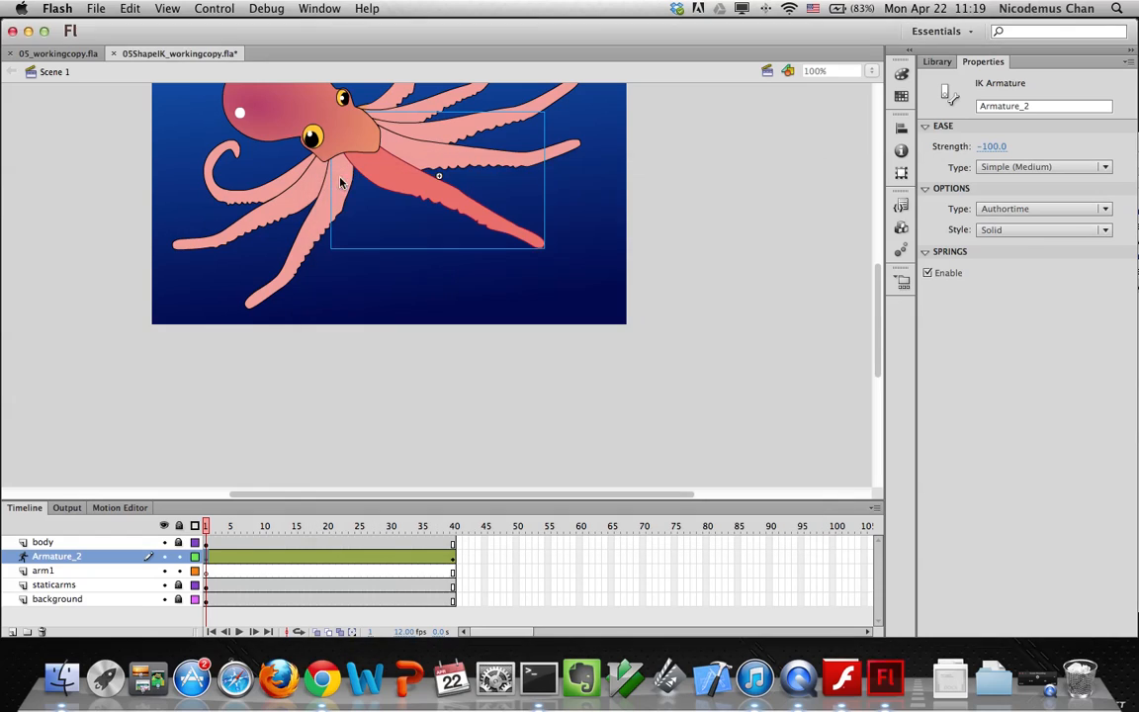
click(452, 559)
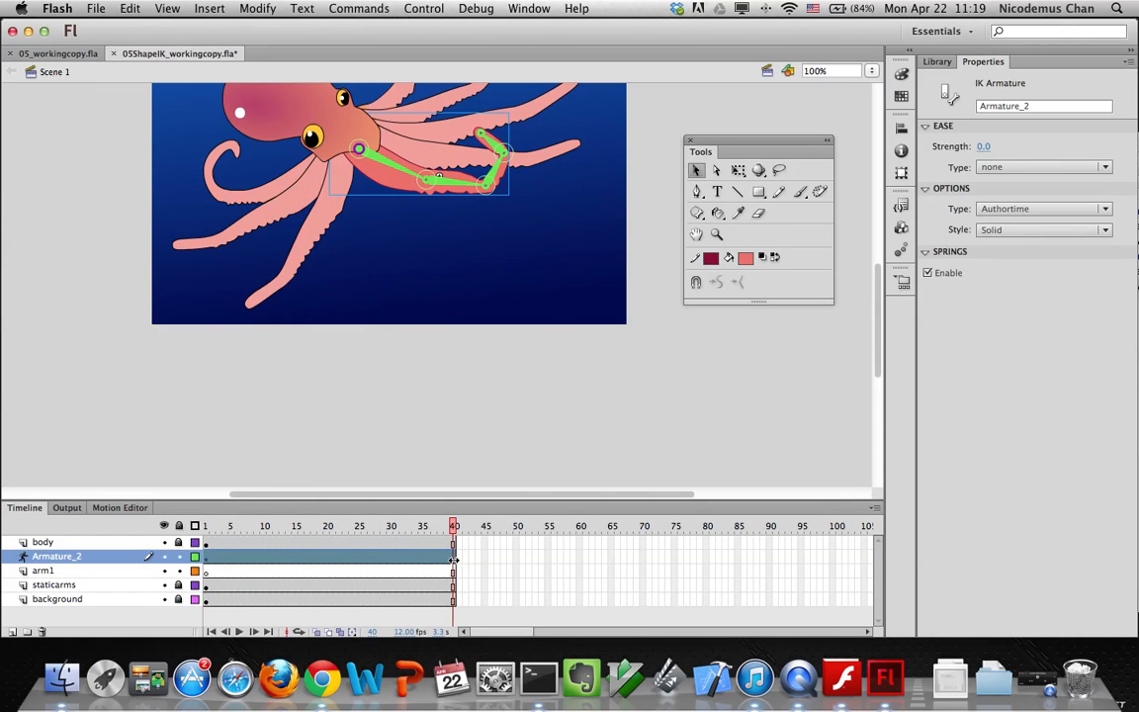
super+click(454, 561)
super+click(454, 561)
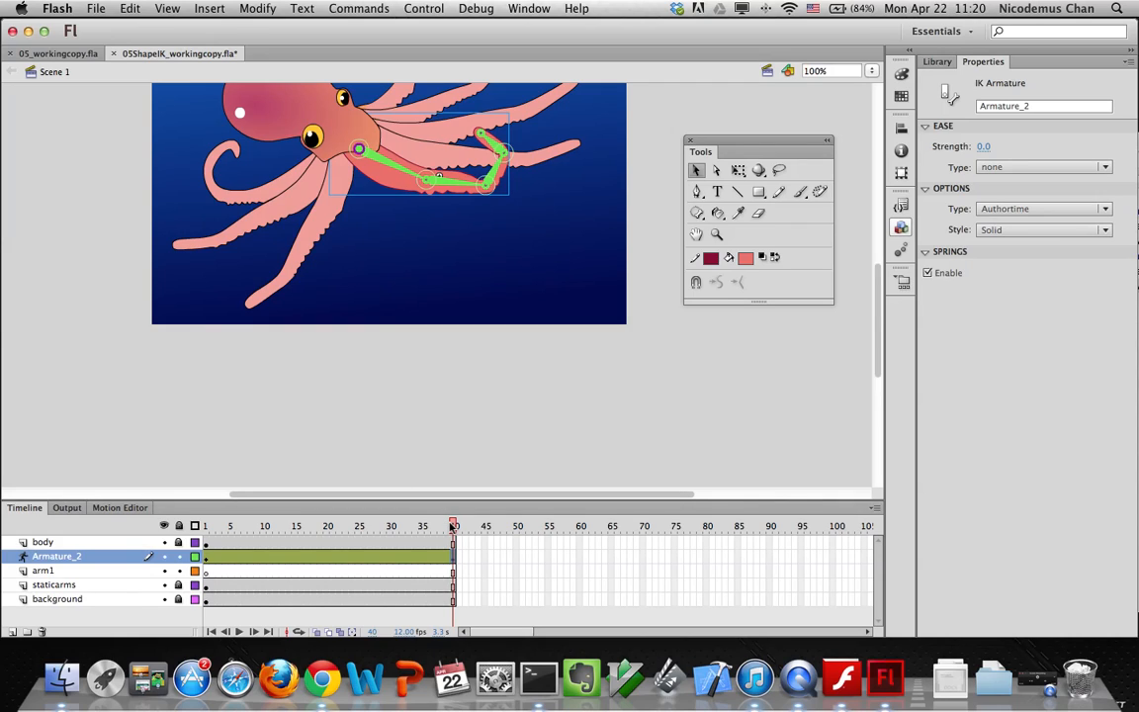
Set the armature's ease type at frame 1 to Stop and Start (Medium)
drag(452, 525, 178, 521)
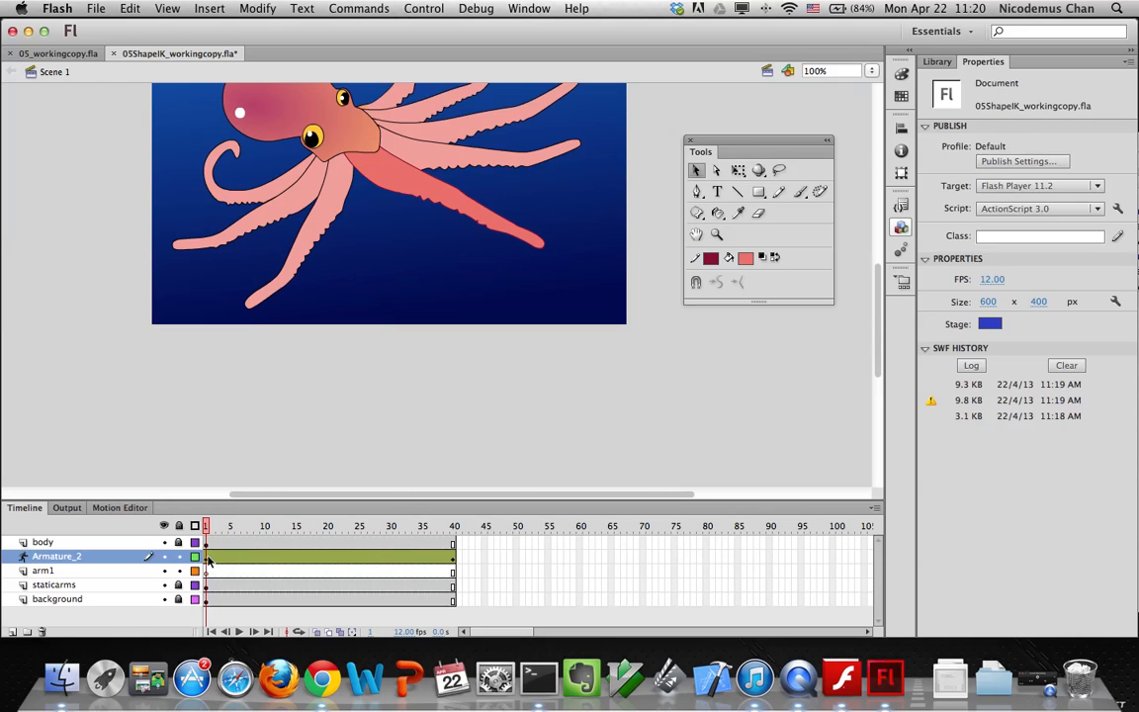
click(209, 556)
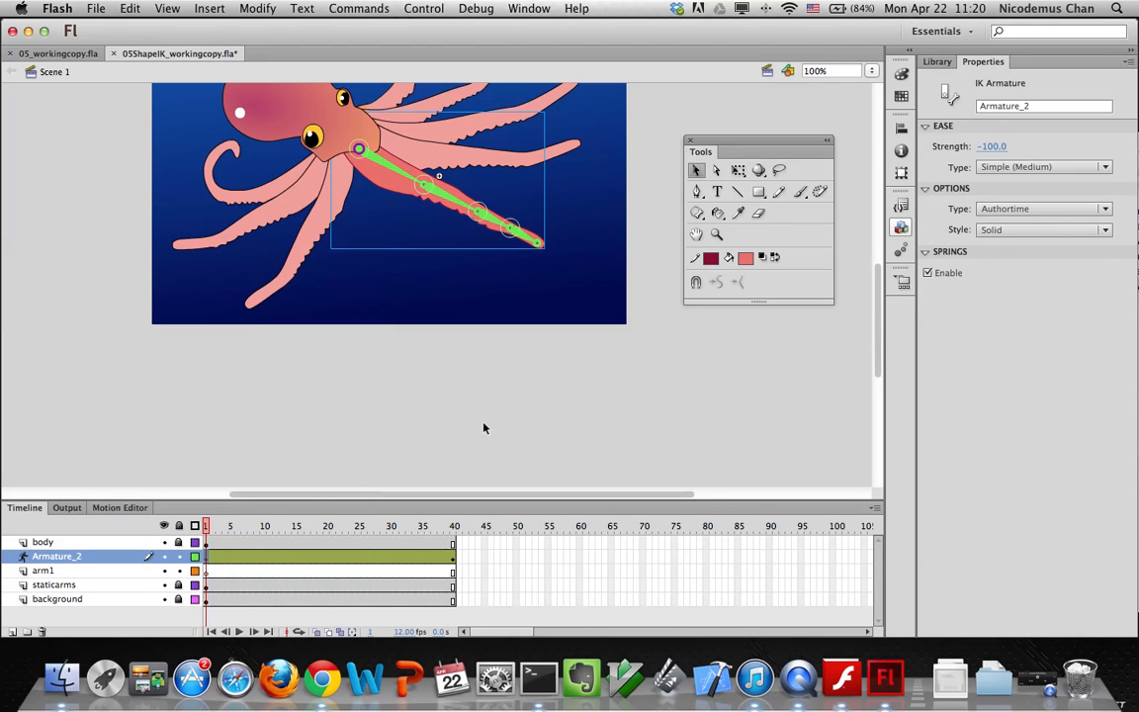
click(1042, 174)
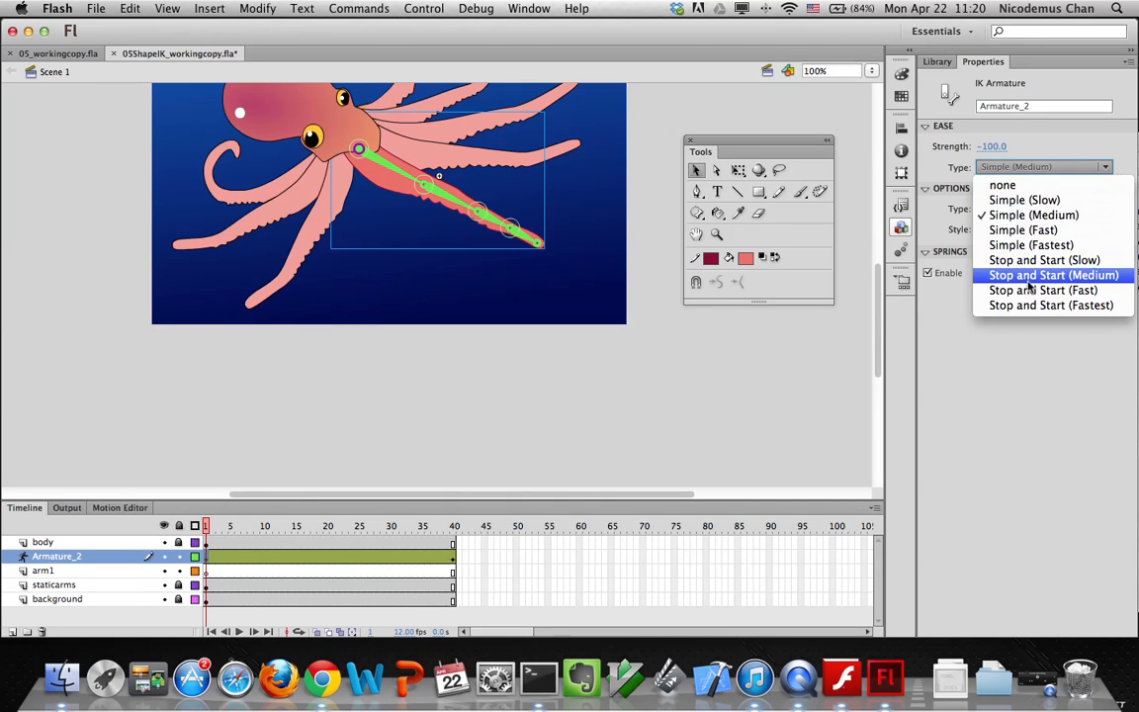
click(1029, 276)
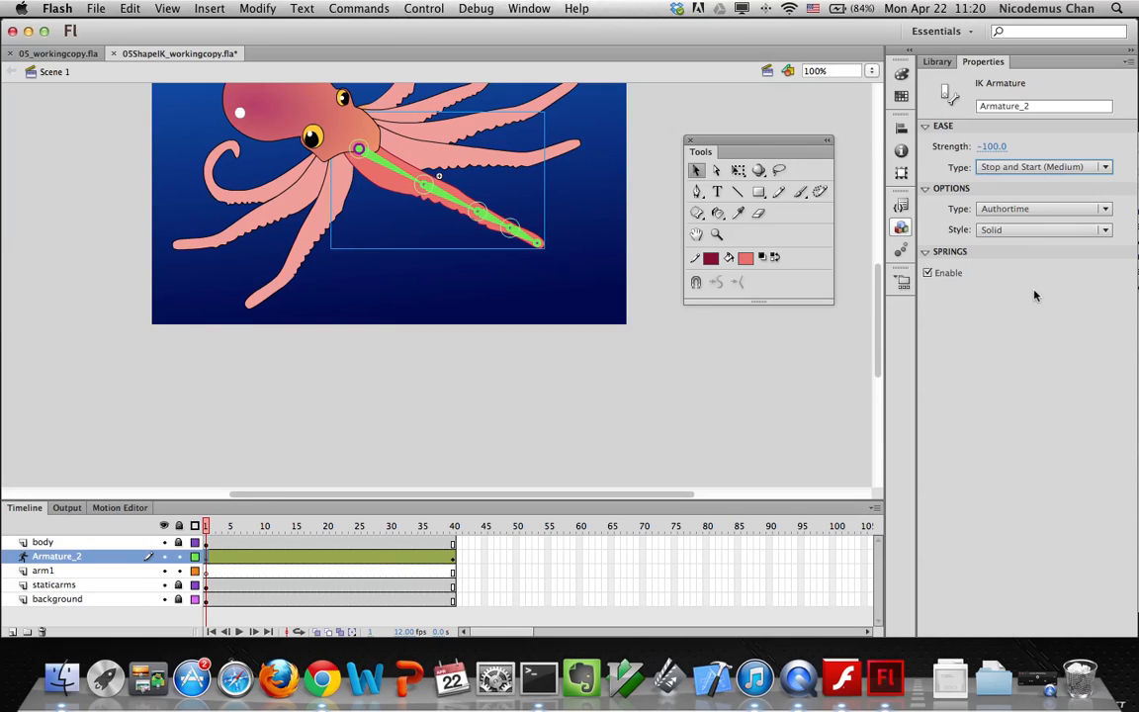
Test the movie to check the tentacle's stop-and-start easing, and close the preview
click(421, 9)
mouse_move(456, 123)
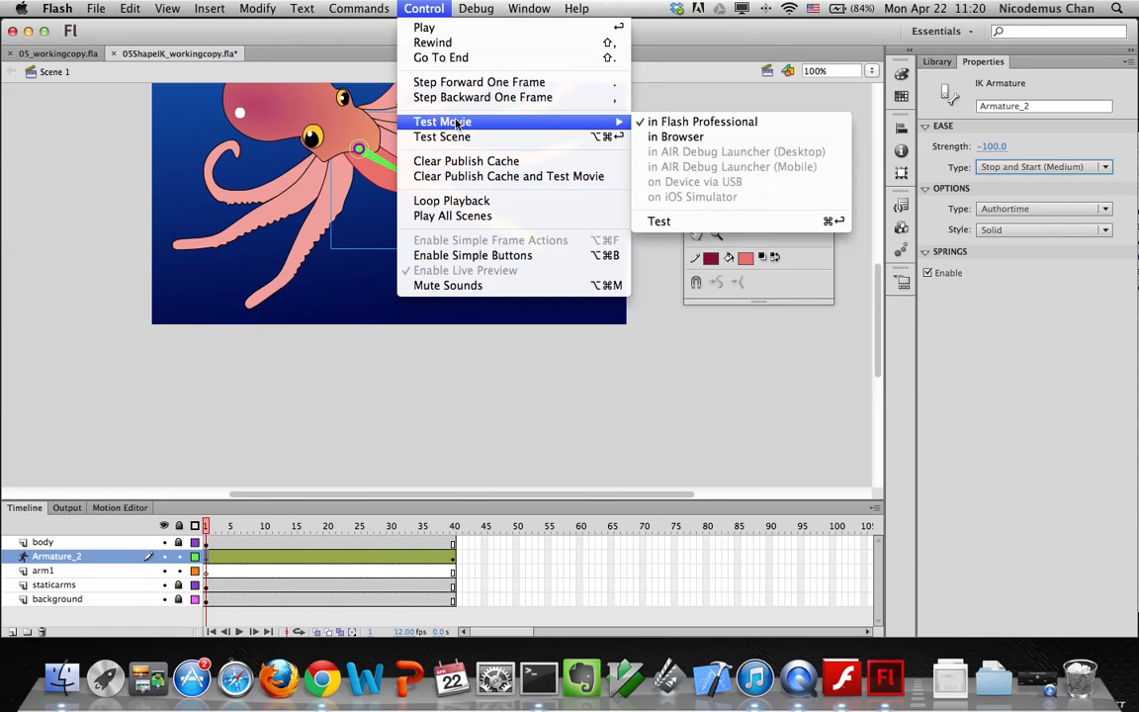
click(707, 222)
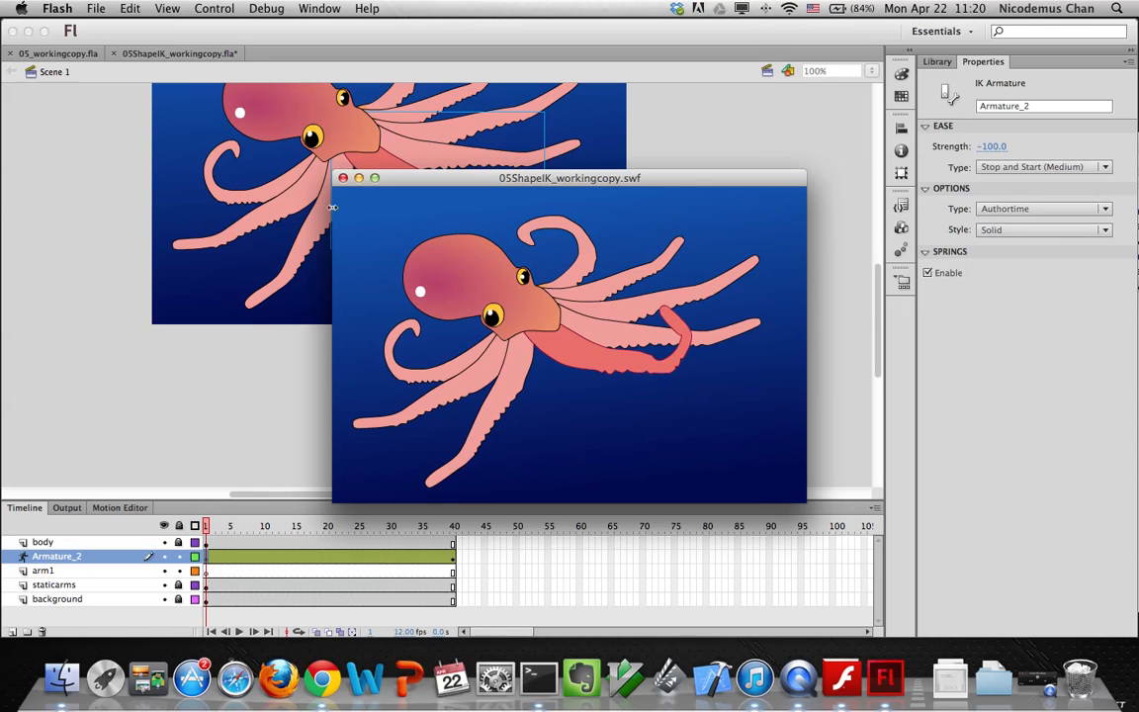
click(342, 178)
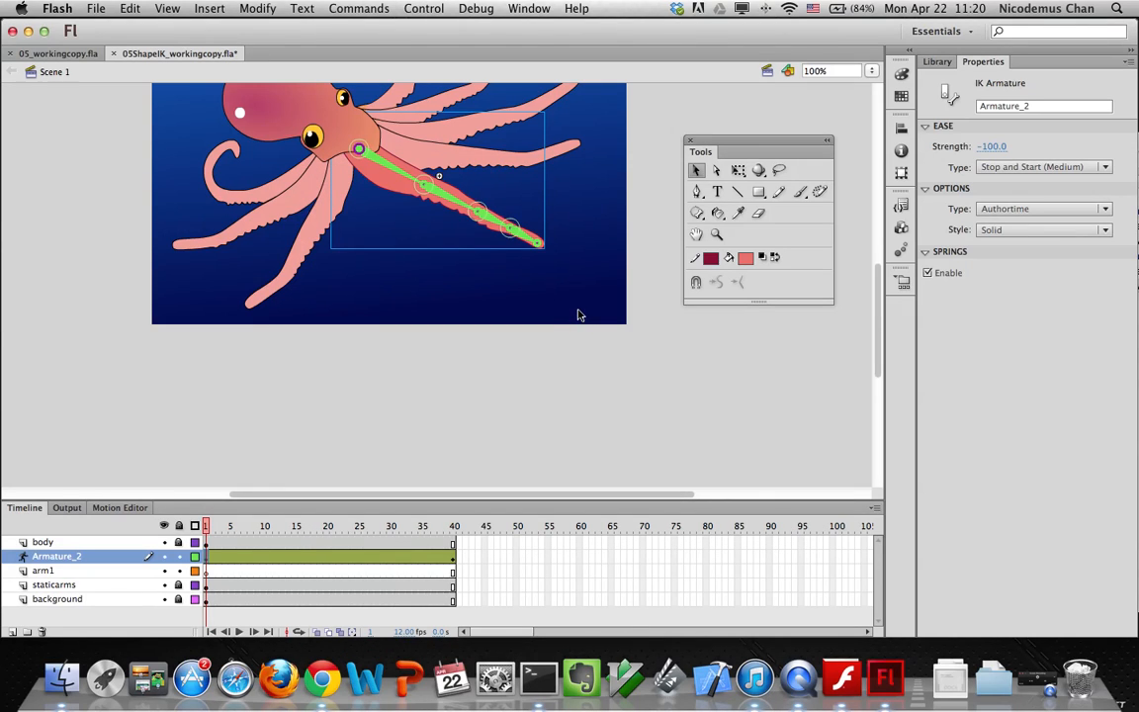
Switch to the 05_workingcopy.fla document and bring the lower part of the stage with the water and buoy into view
scroll(576, 321, left, 2)
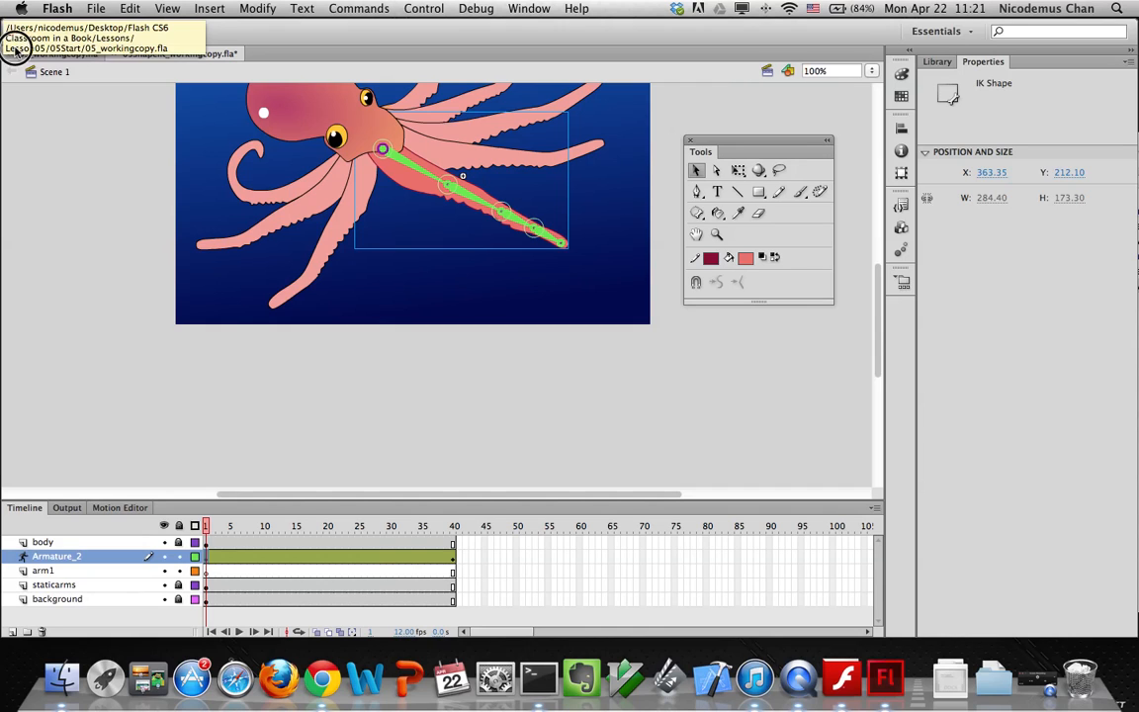
click(17, 51)
scroll(220, 479, down, 2)
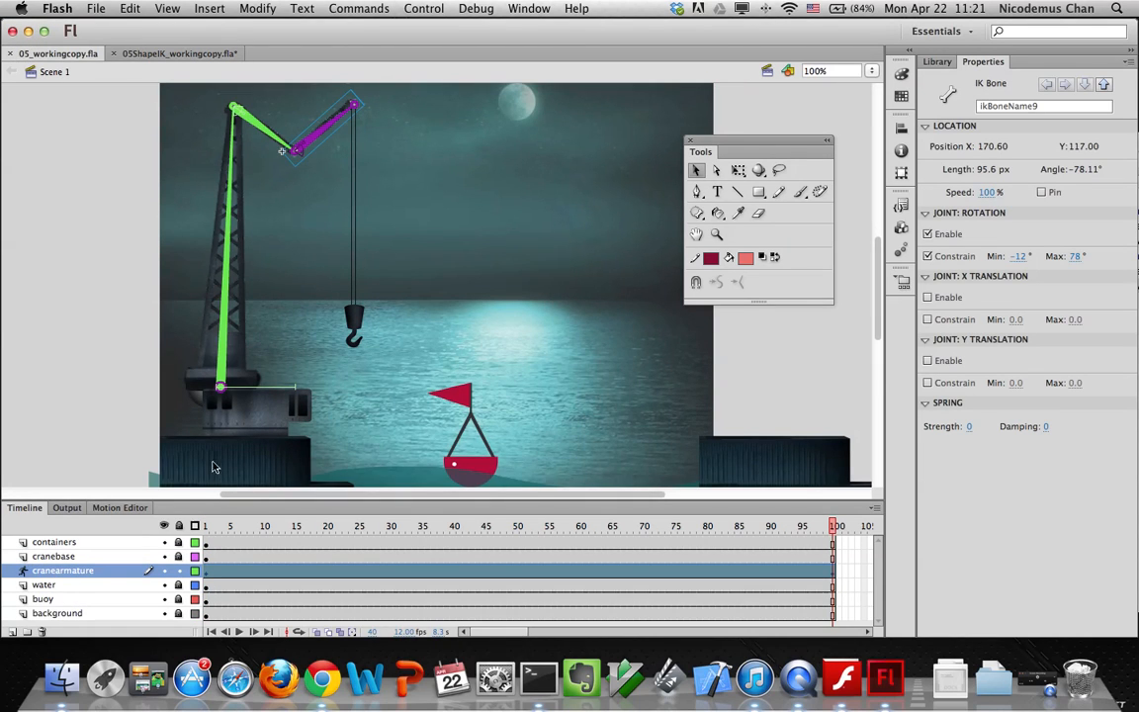
scroll(211, 463, down, 10)
scroll(212, 450, up, 12)
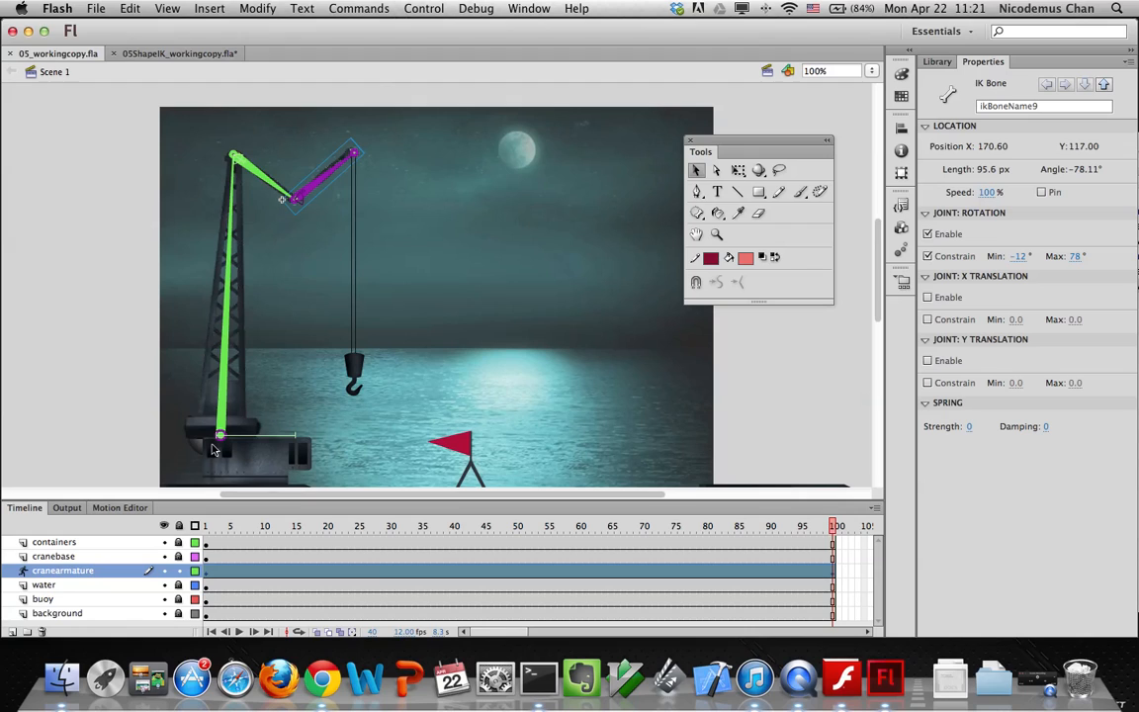
scroll(883, 311, down, 5)
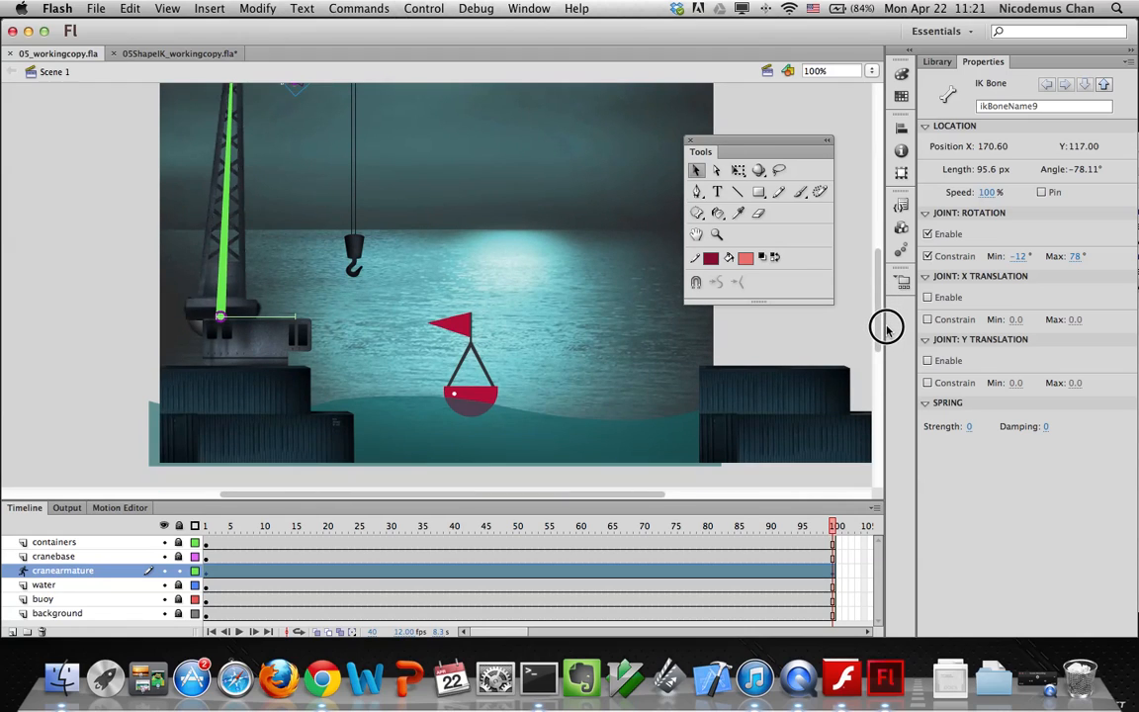
scroll(886, 328, down, 1)
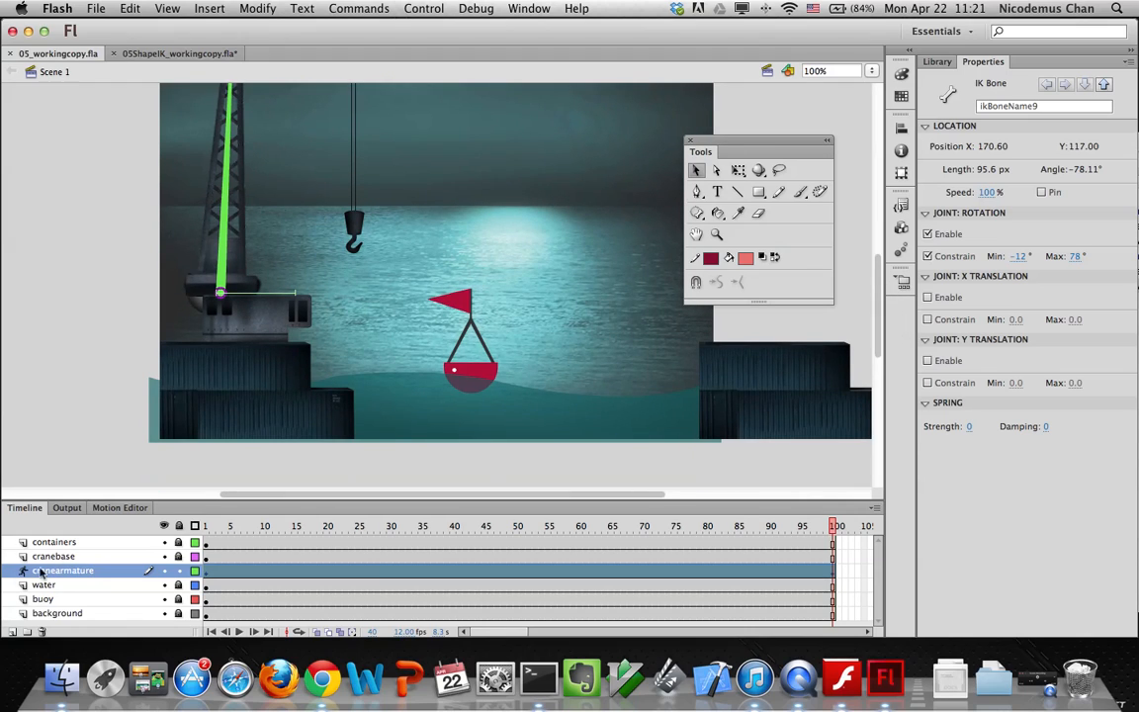
Lock and hide all layers except water, leaving only the water layer visible and unlocked
click(180, 526)
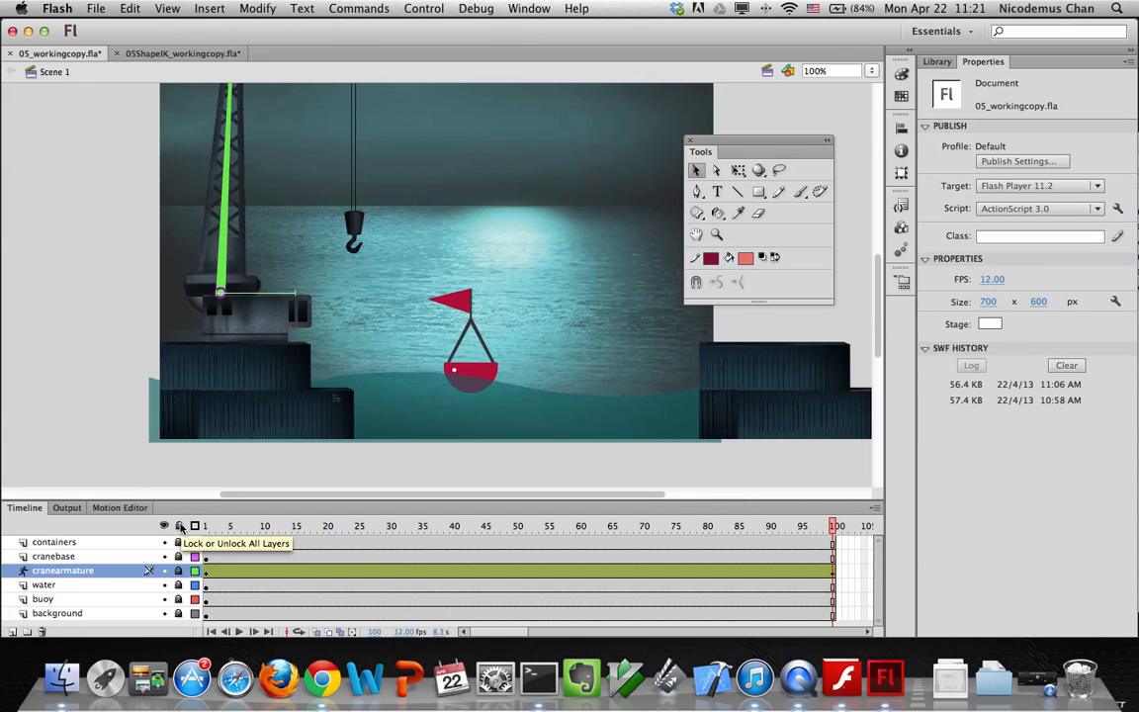
click(165, 525)
click(164, 586)
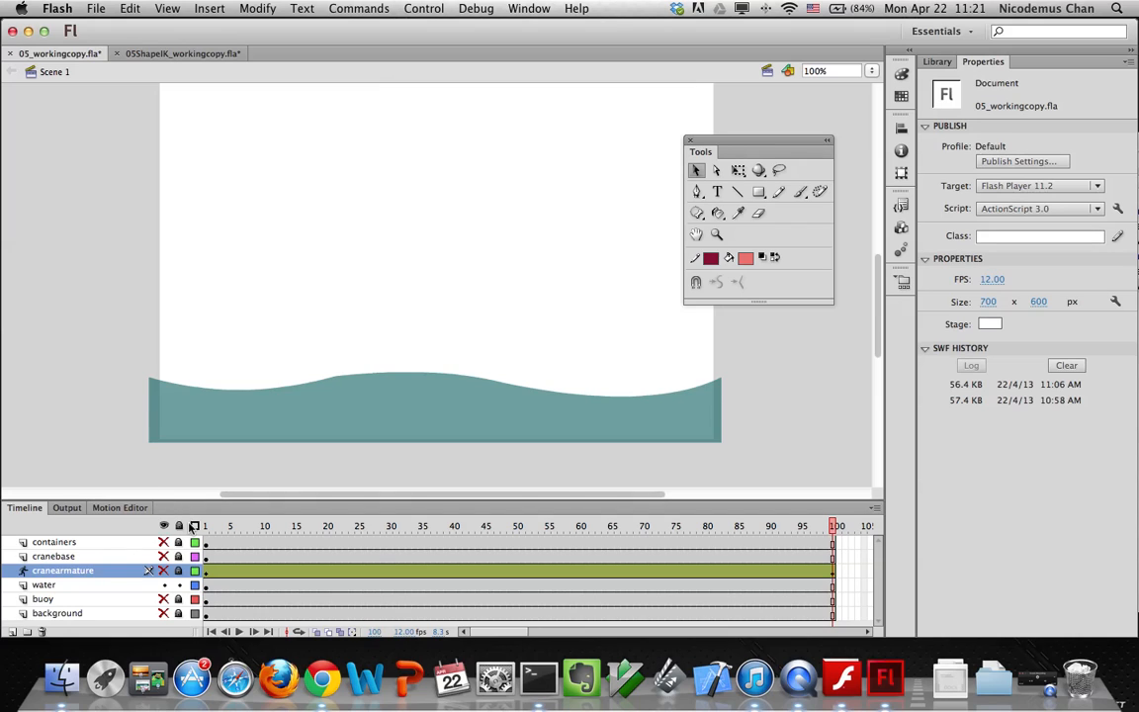
Insert keyframes on the water layer at frames 50 and 100
drag(231, 525, 517, 527)
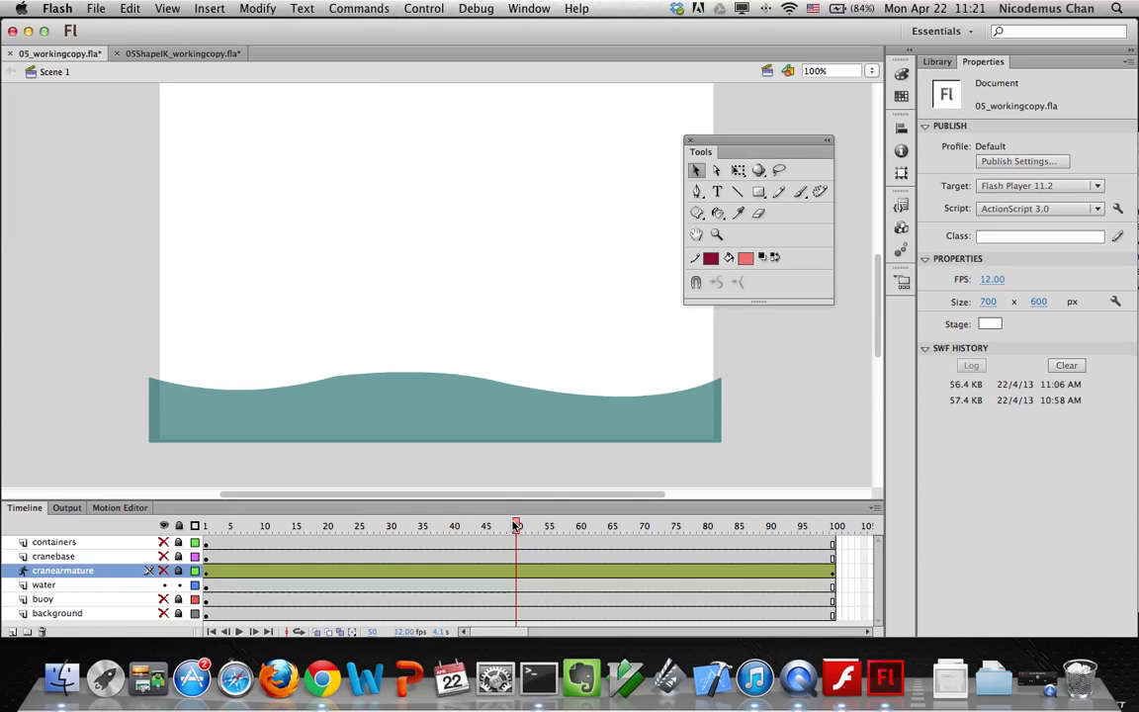
click(515, 587)
right_click(517, 586)
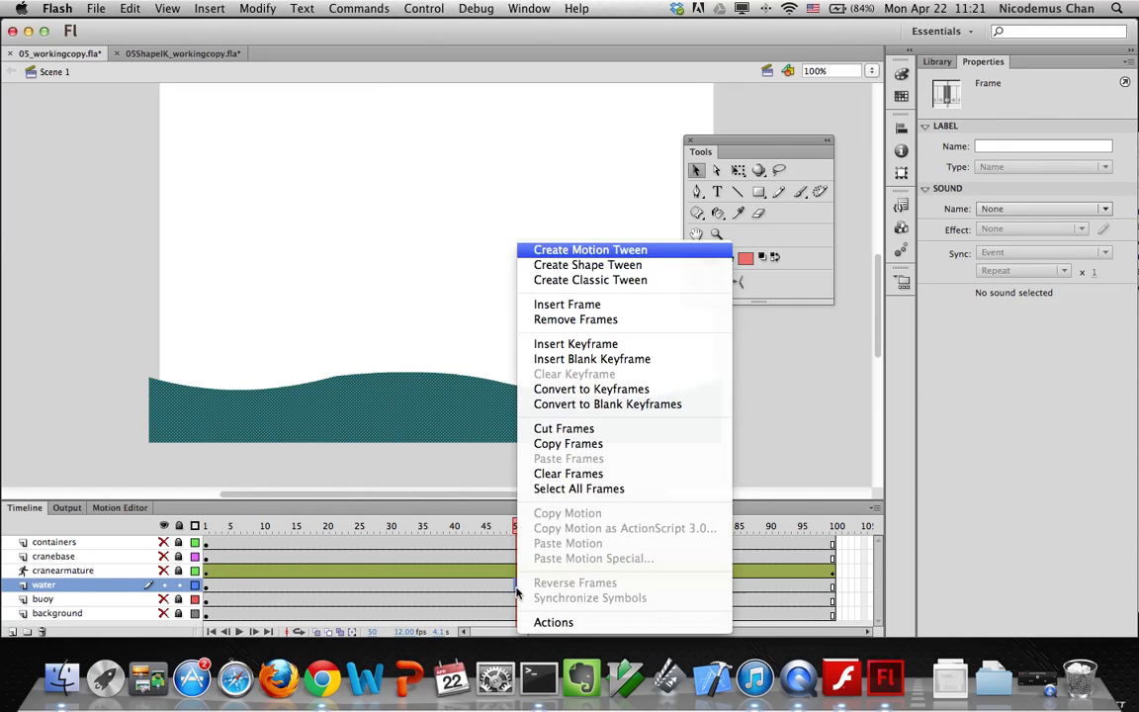
click(549, 345)
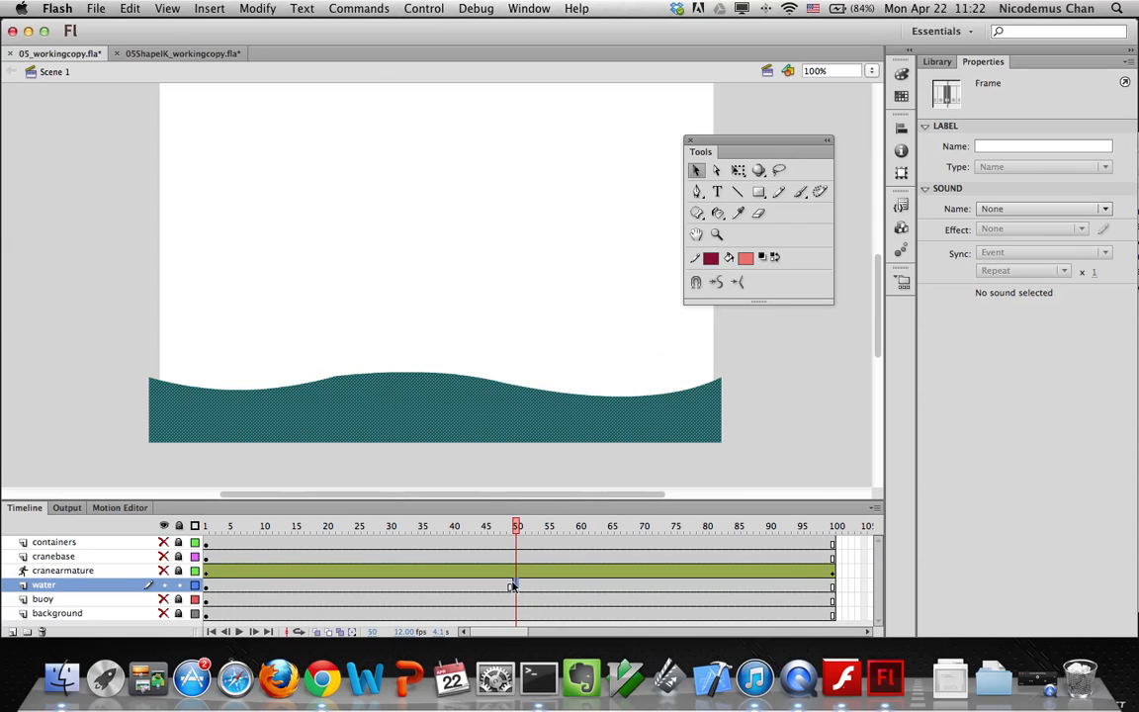
drag(753, 539, 834, 541)
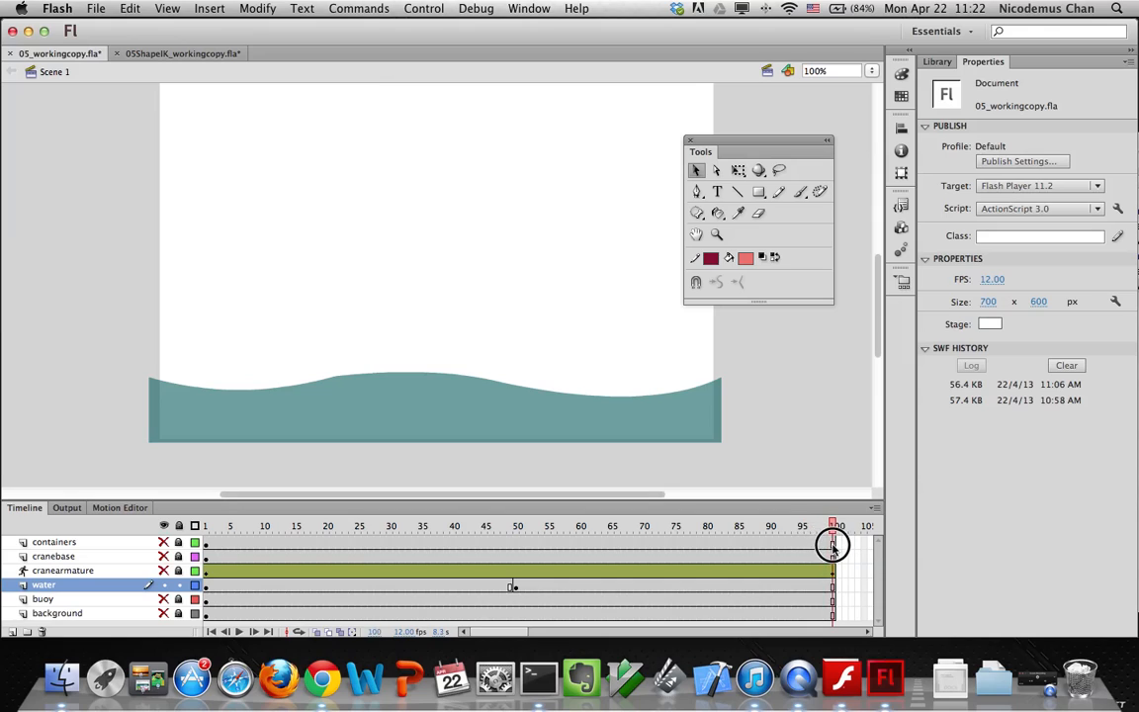
right_click(833, 587)
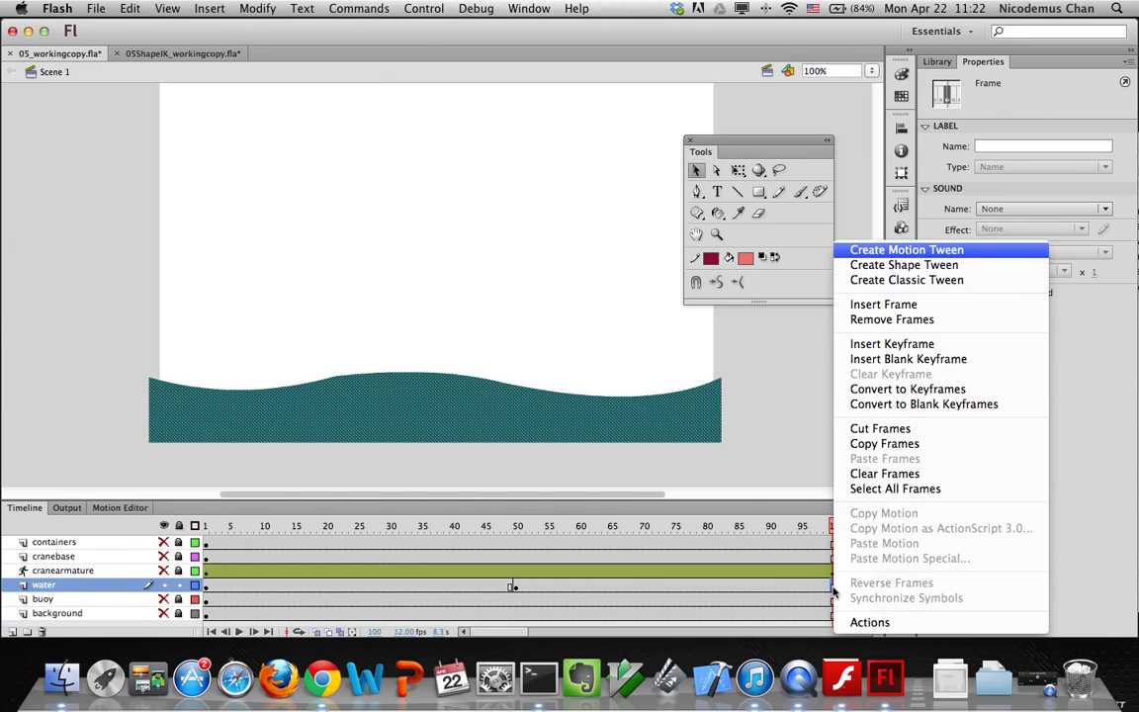
click(880, 344)
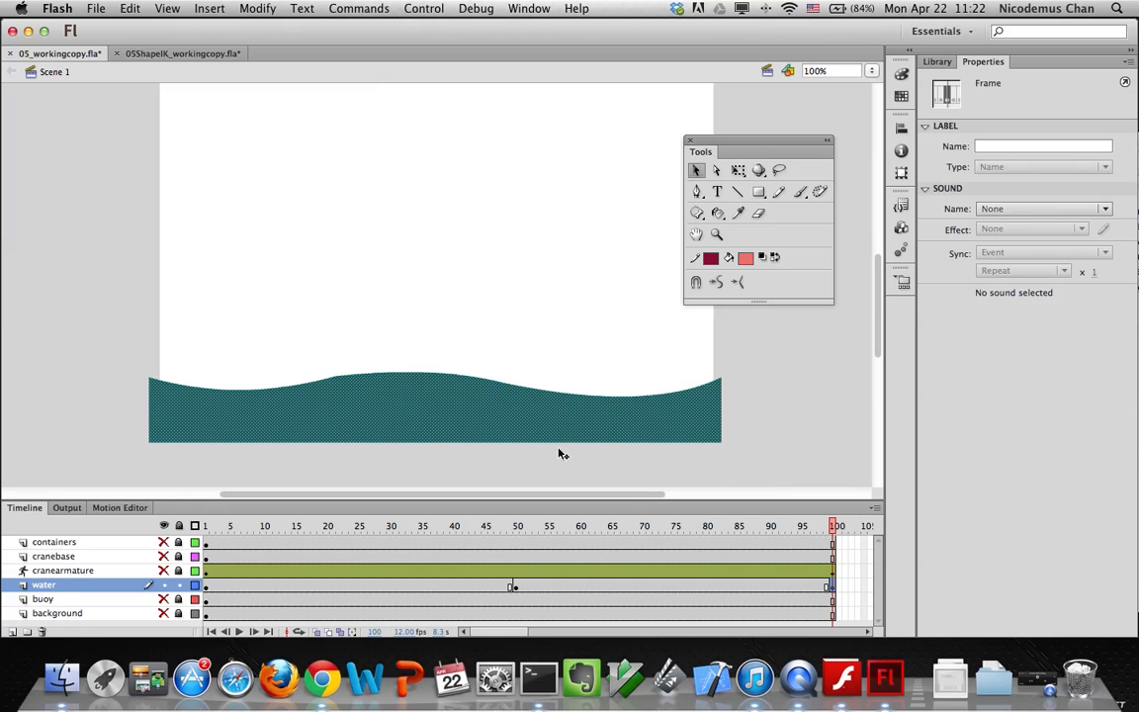
At frame 50 of the water layer, reshape the surface by raising both side troughs into crests and curving the middle crest into a trough
drag(832, 525, 517, 525)
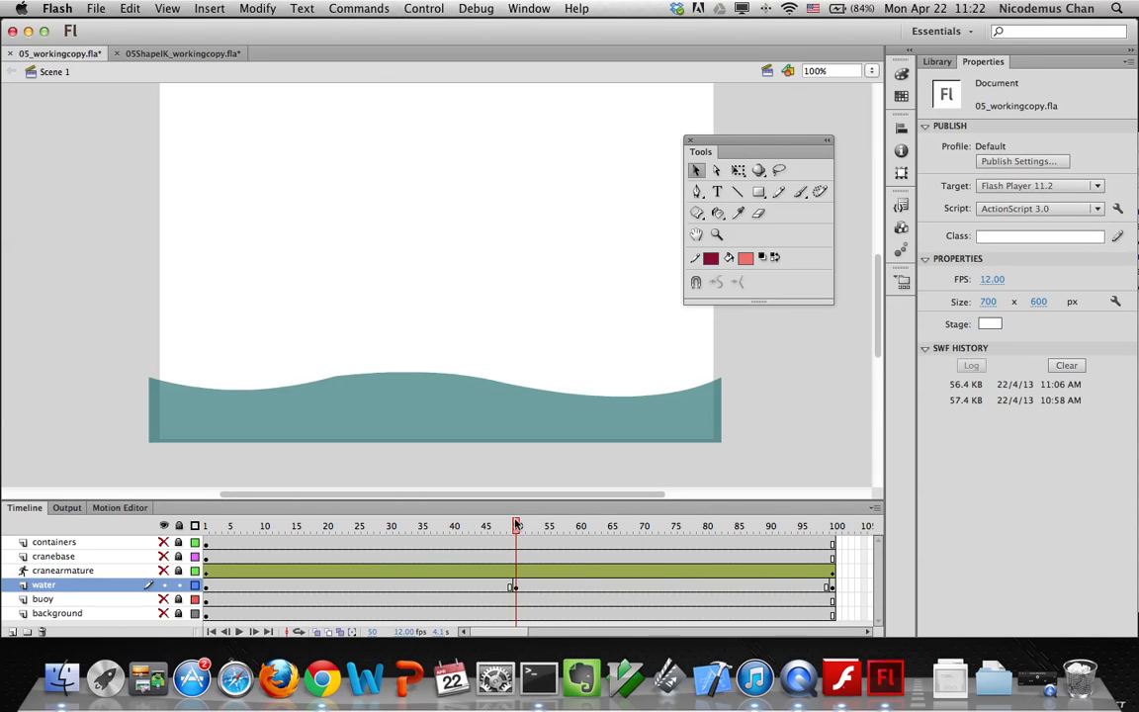
click(697, 170)
drag(627, 400, 626, 359)
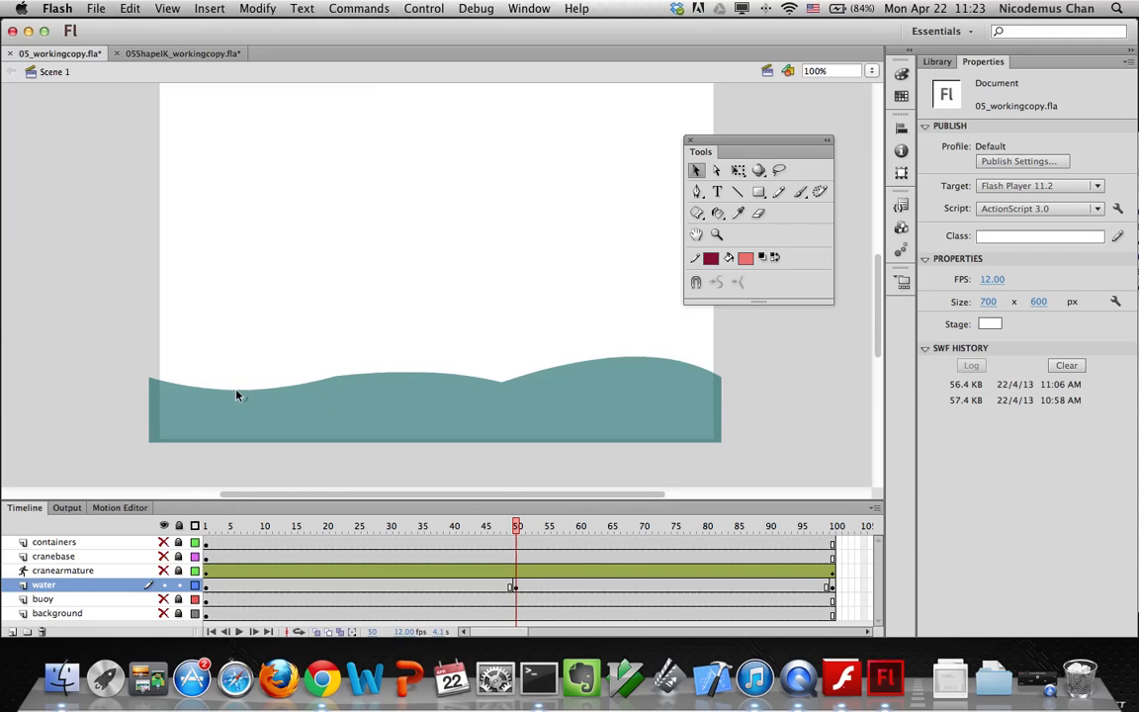
drag(235, 391, 233, 361)
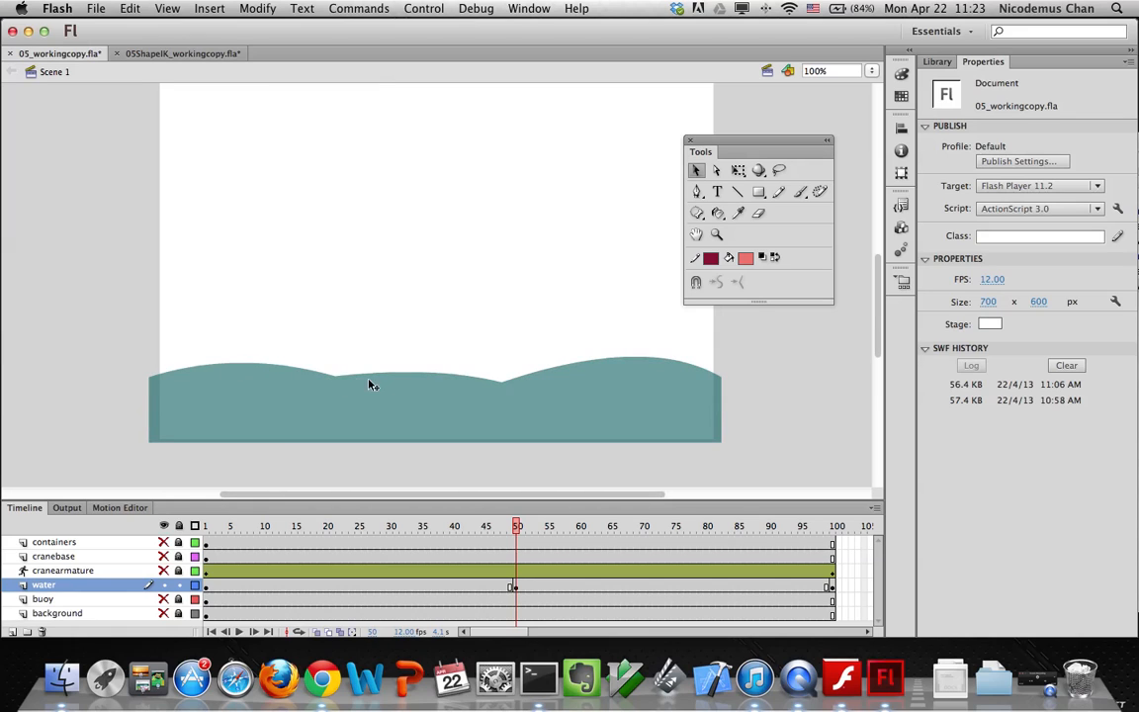
click(415, 381)
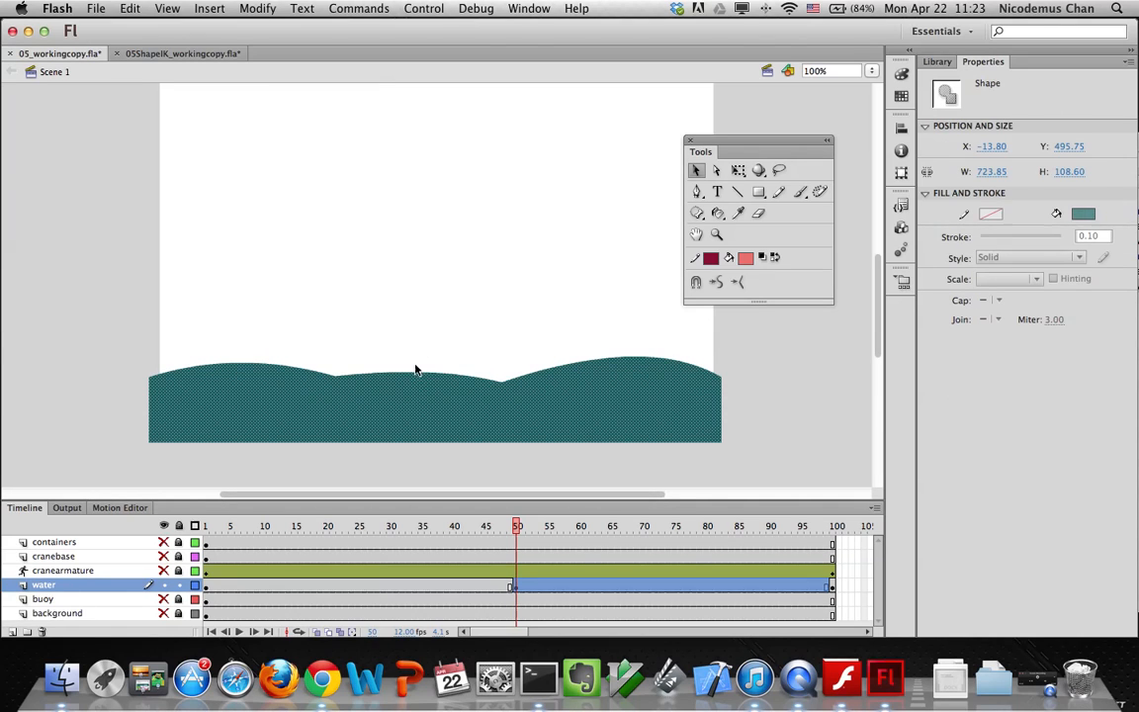
click(415, 369)
drag(418, 377, 419, 399)
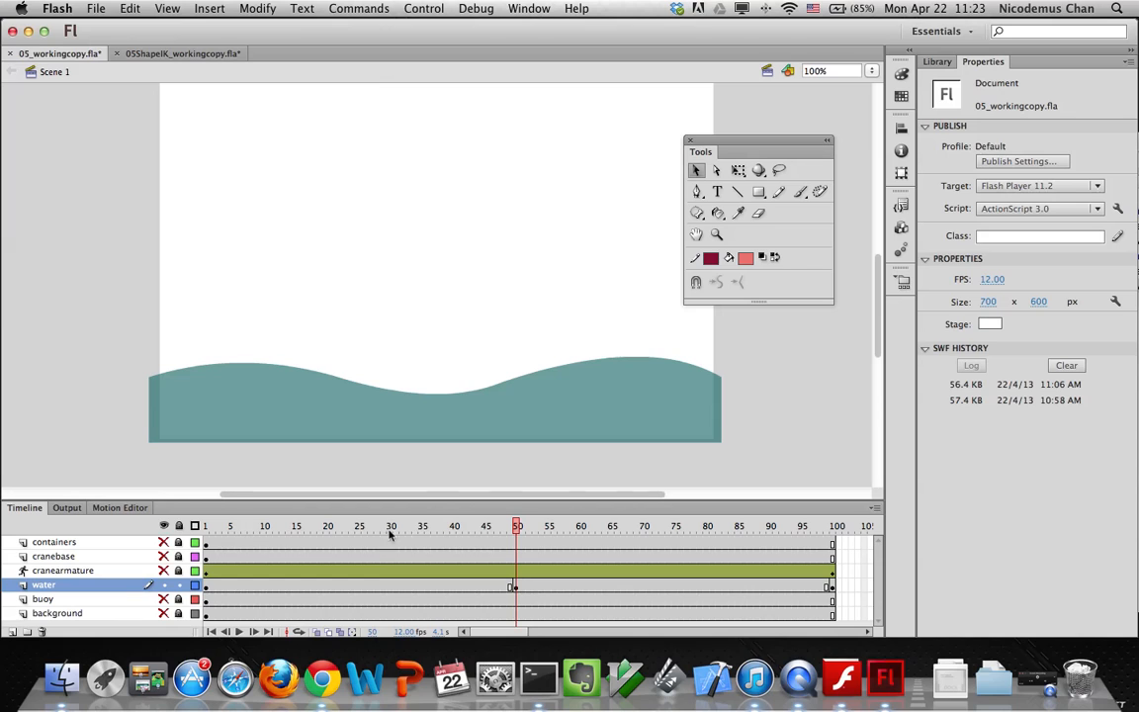
drag(147, 525, 820, 527)
drag(547, 528, 514, 528)
Create shape tweens on the water layer between frames 1 and 50 and between frames 50 and 100
click(368, 592)
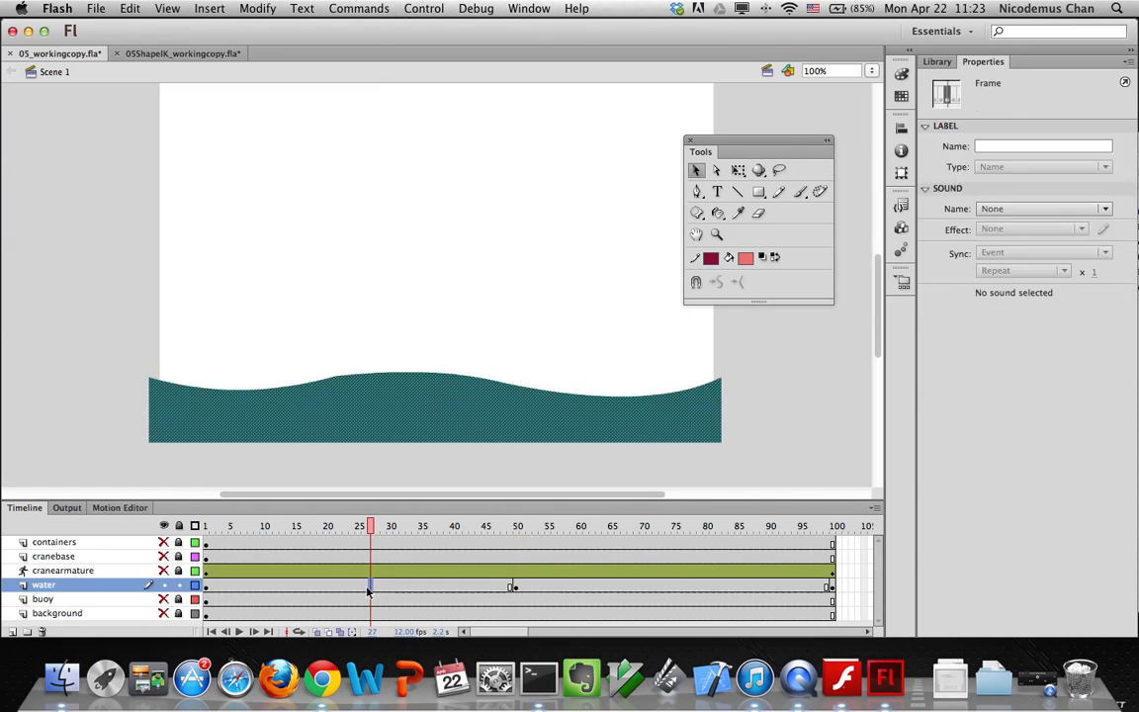
right_click(368, 592)
click(420, 266)
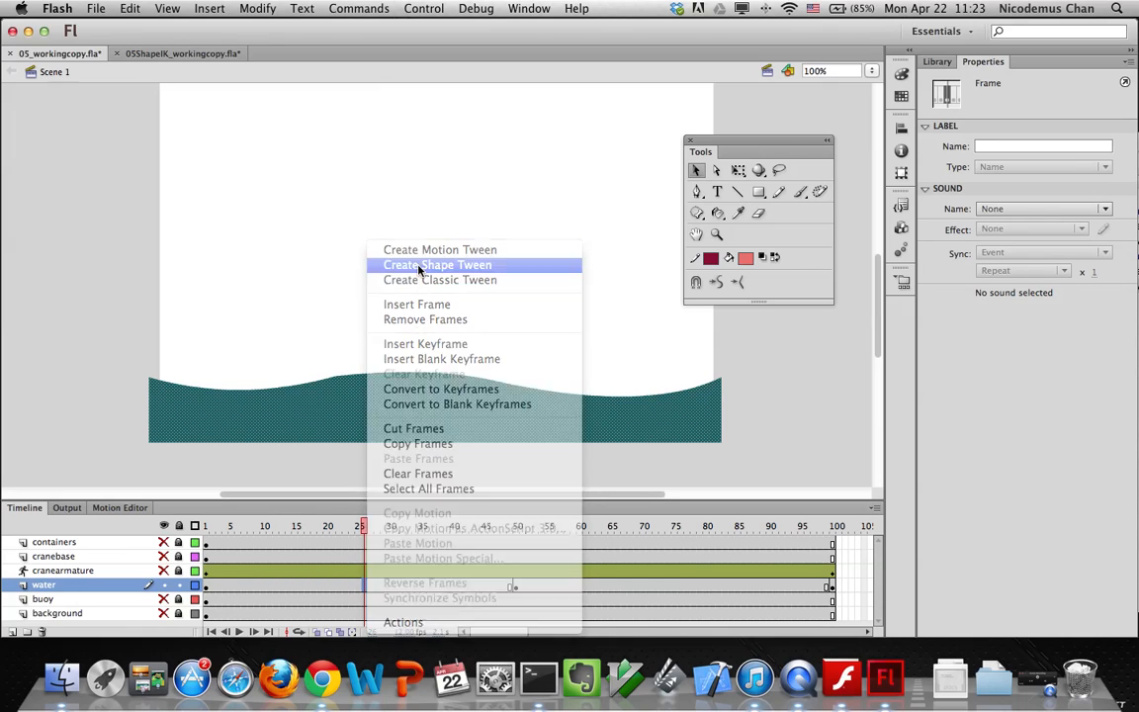
click(611, 590)
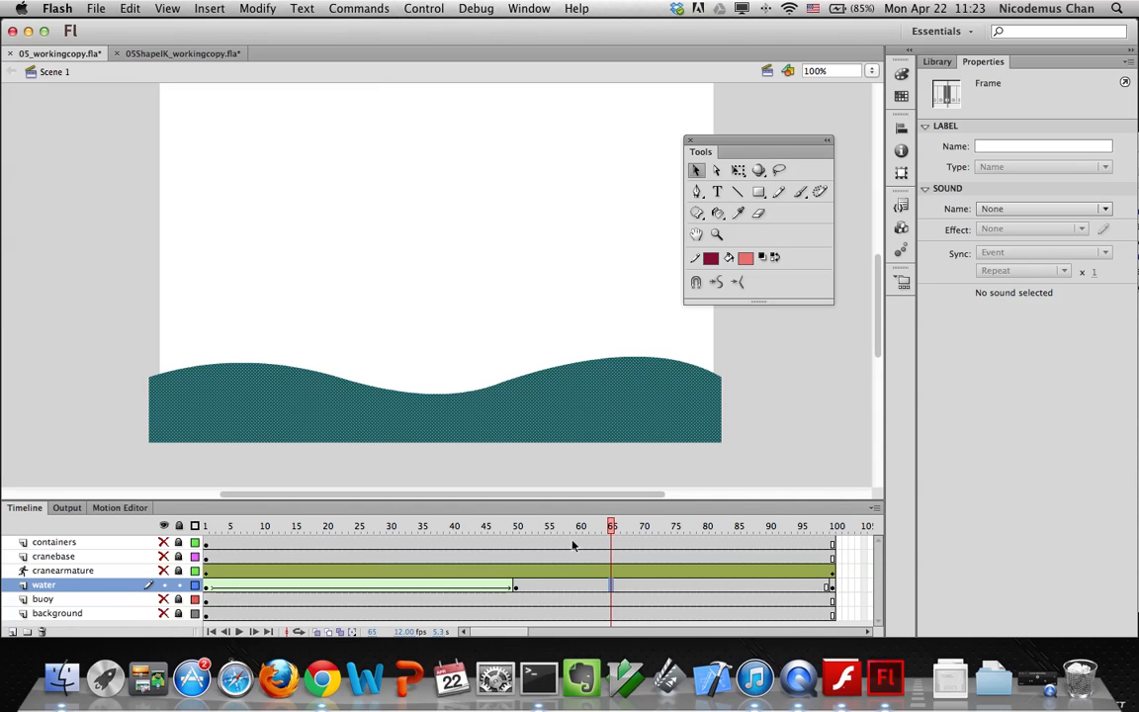
right_click(611, 591)
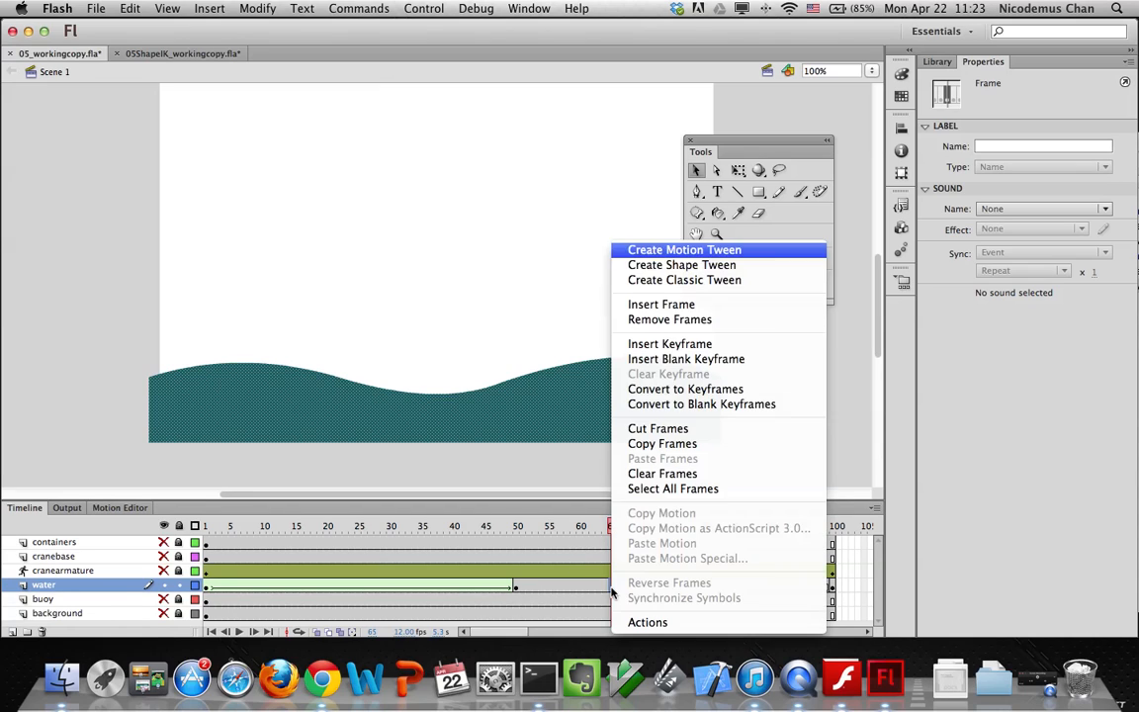
click(598, 249)
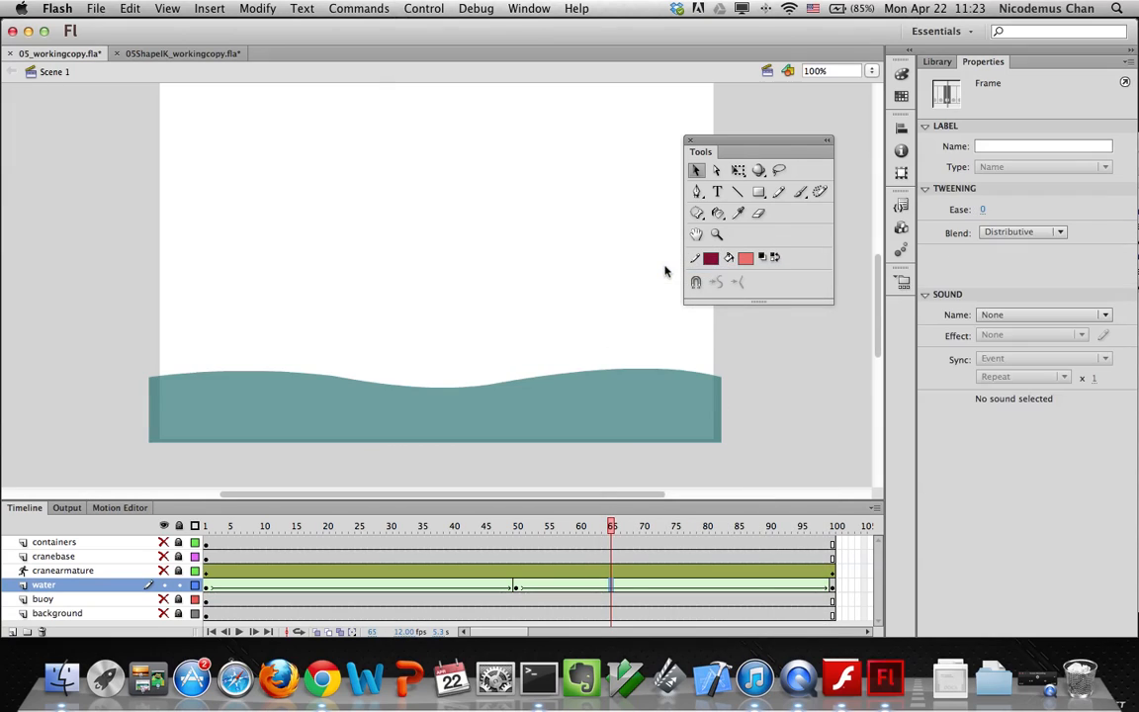
Scrub through the timeline from frame 1 to frame 100 to examine how the water surface morphs
drag(610, 526, 868, 540)
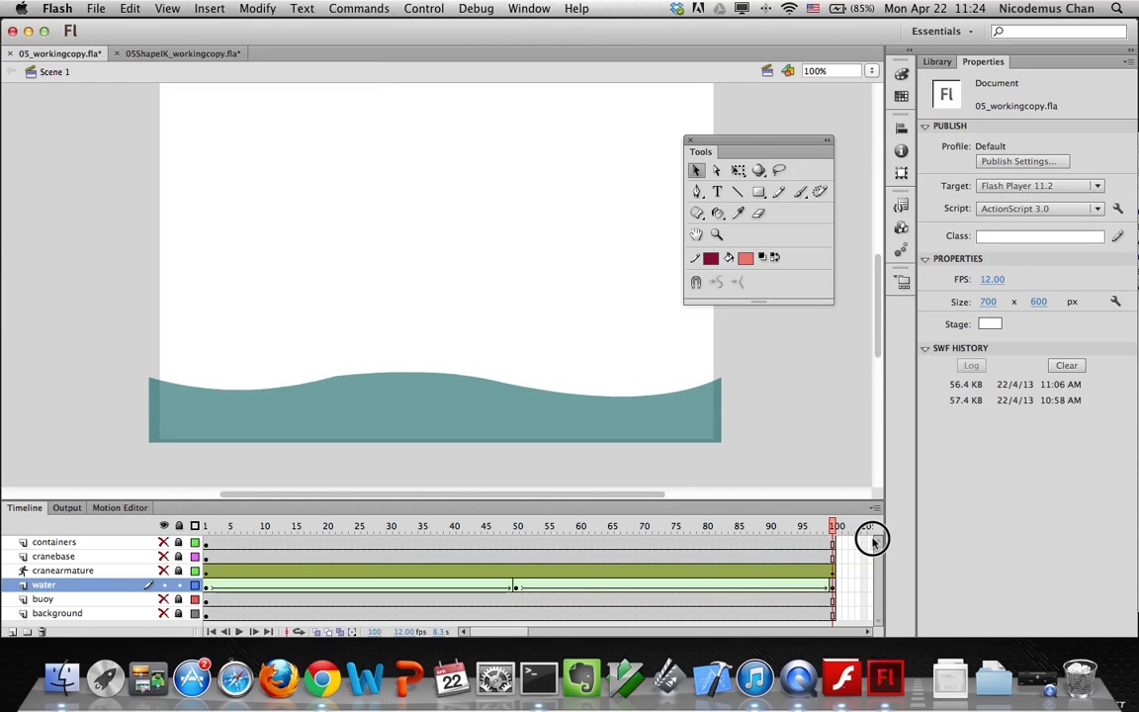
drag(872, 539, 206, 557)
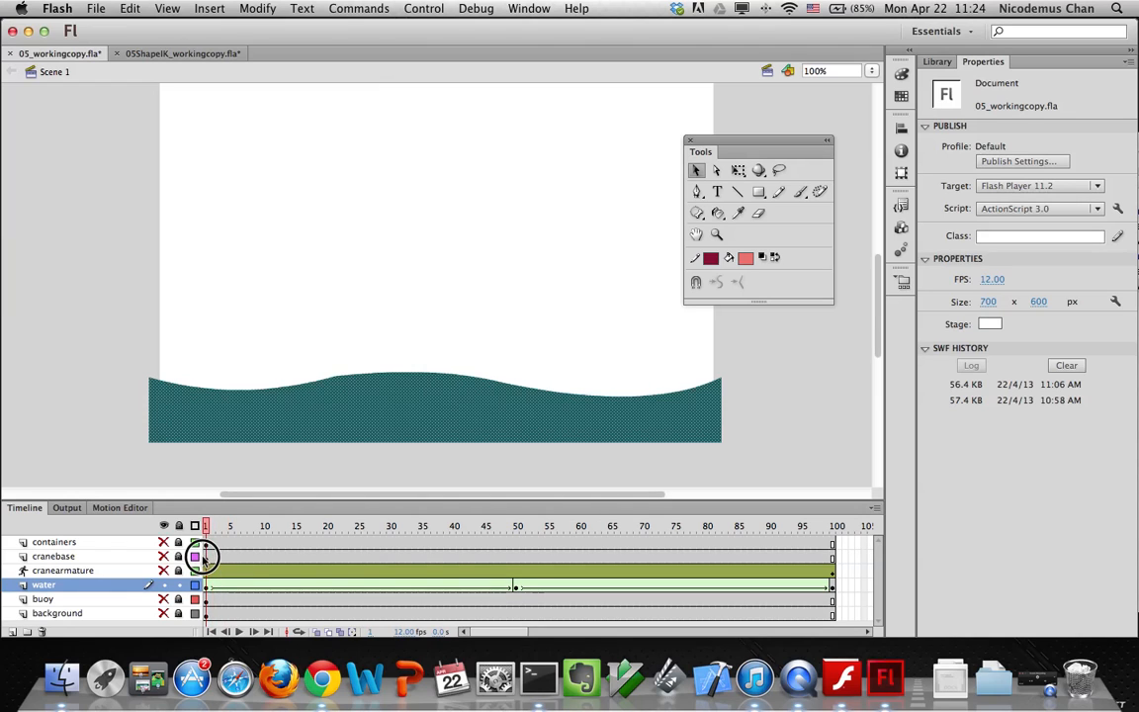
click(285, 486)
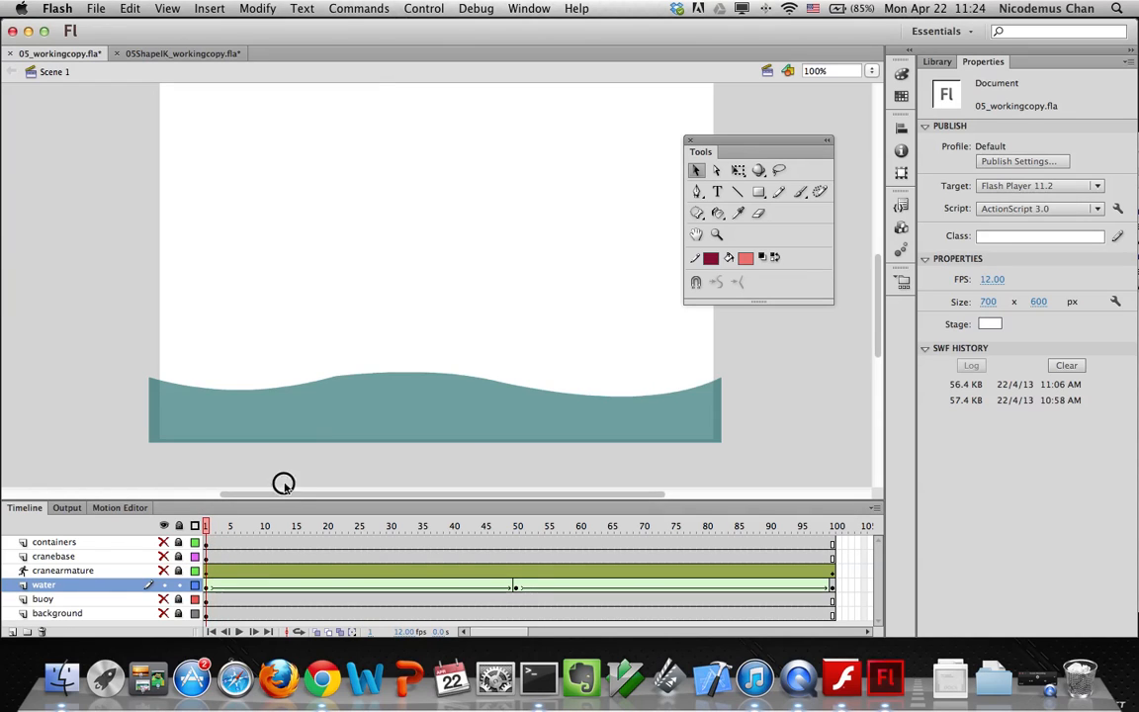
click(328, 405)
click(113, 394)
click(718, 170)
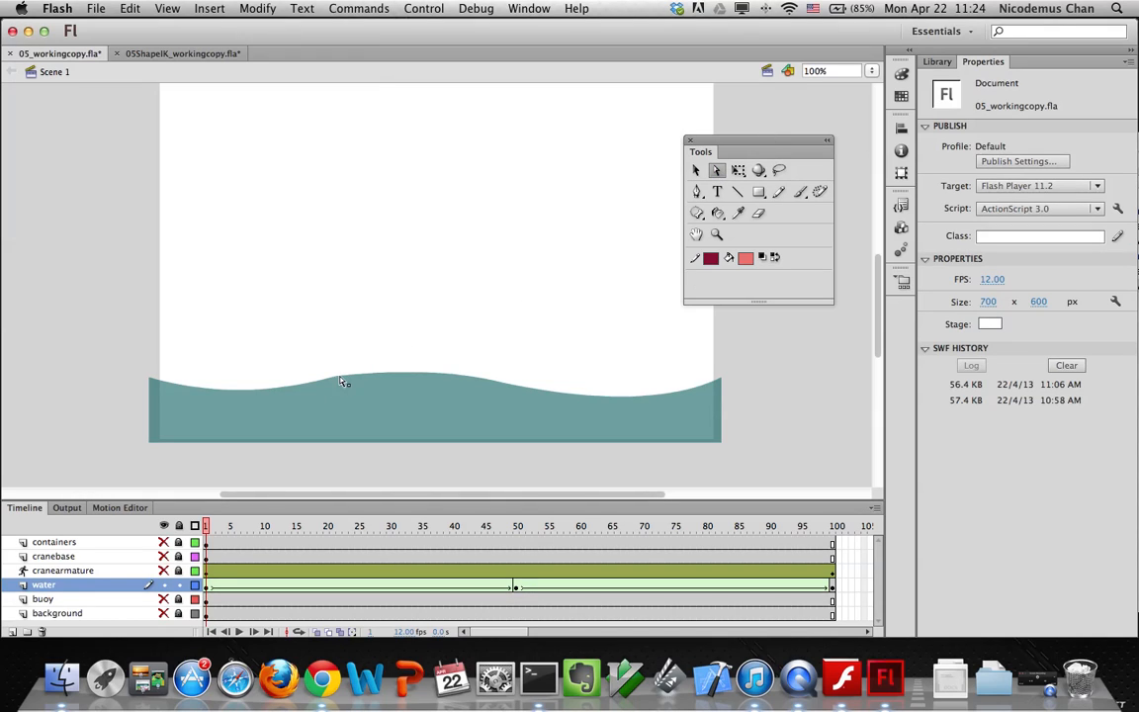
drag(203, 531, 882, 529)
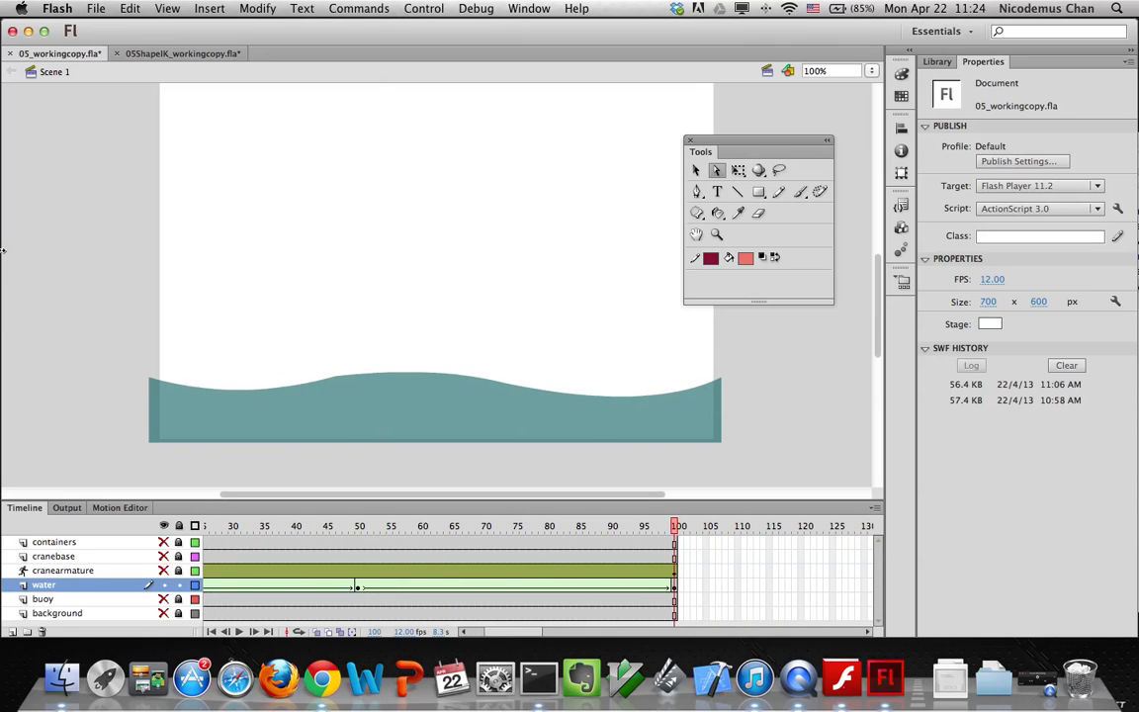
Test the movie to check the water's wave motion with the full scene, and close the preview
click(433, 10)
mouse_move(522, 129)
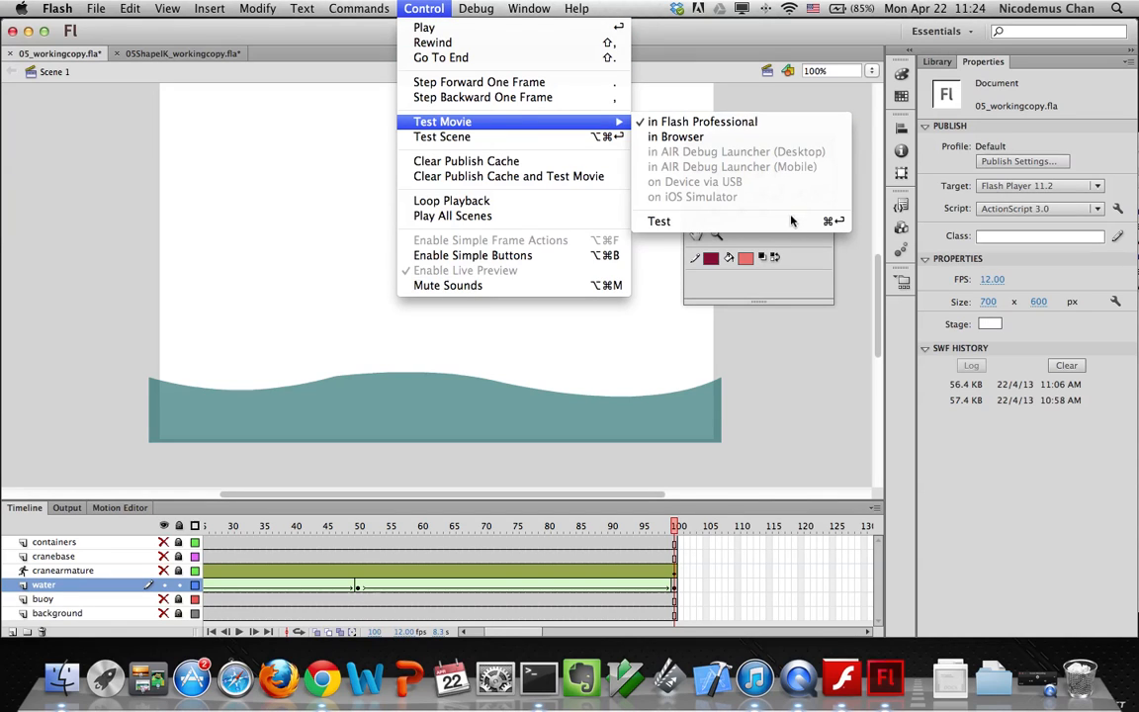
click(791, 222)
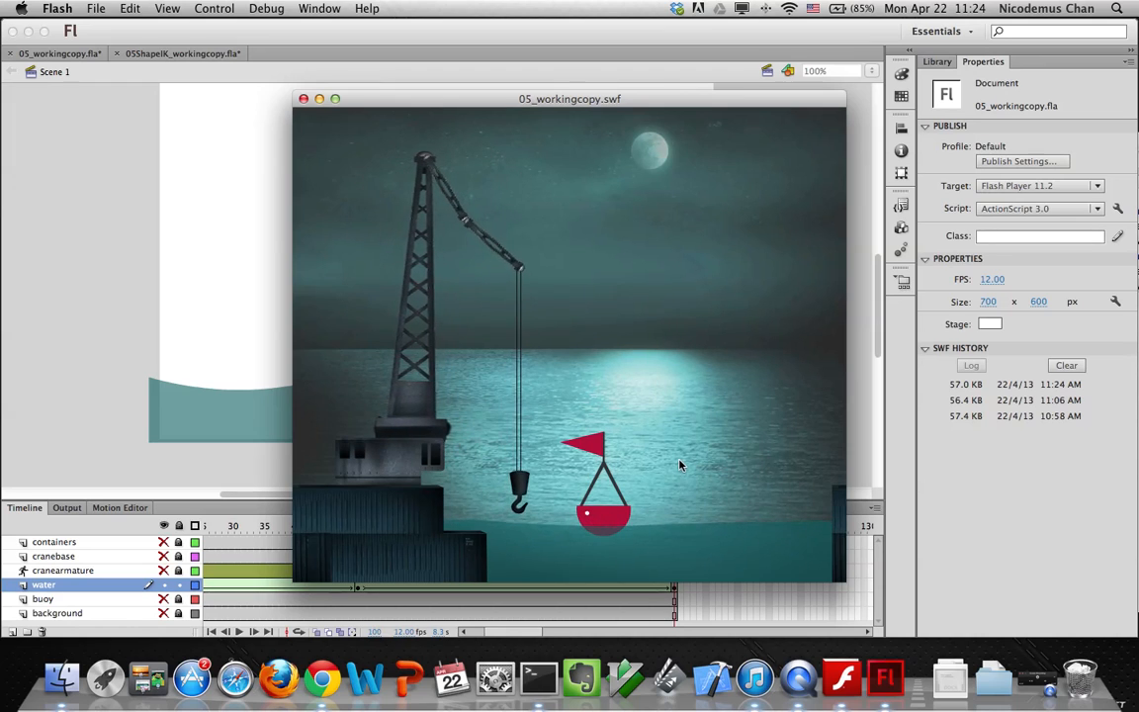
click(305, 99)
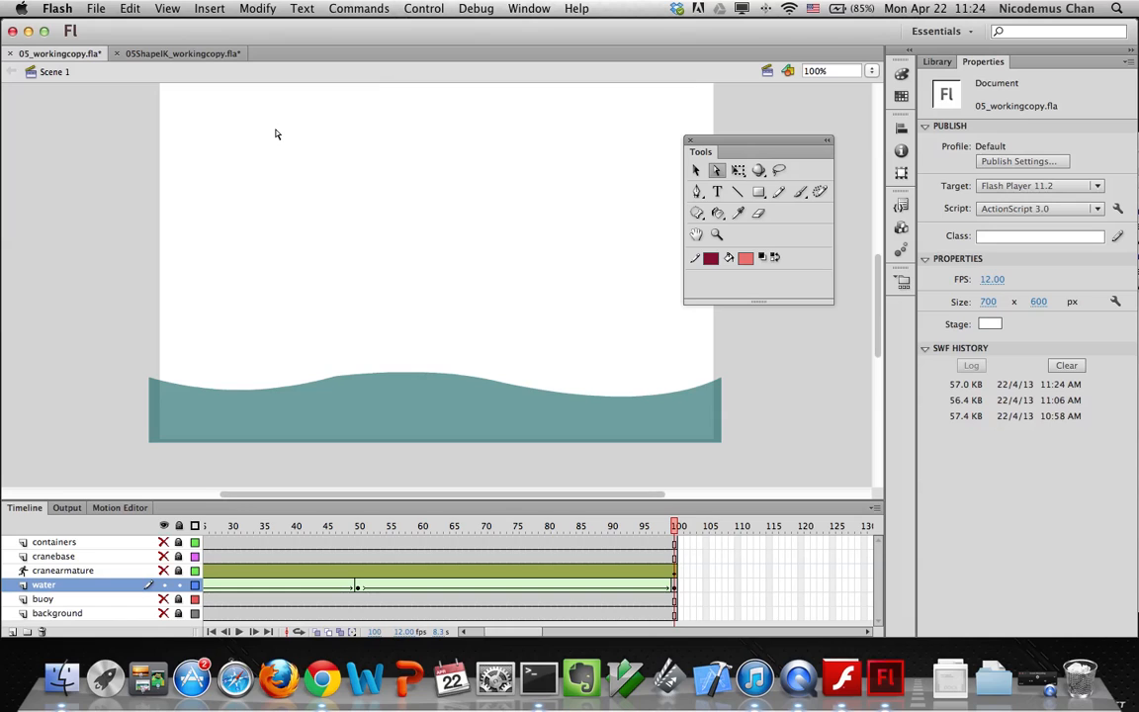
Add a shape hint to the water at frame 1 and place it on the shape's upper-left corner
scroll(243, 593, left, 5)
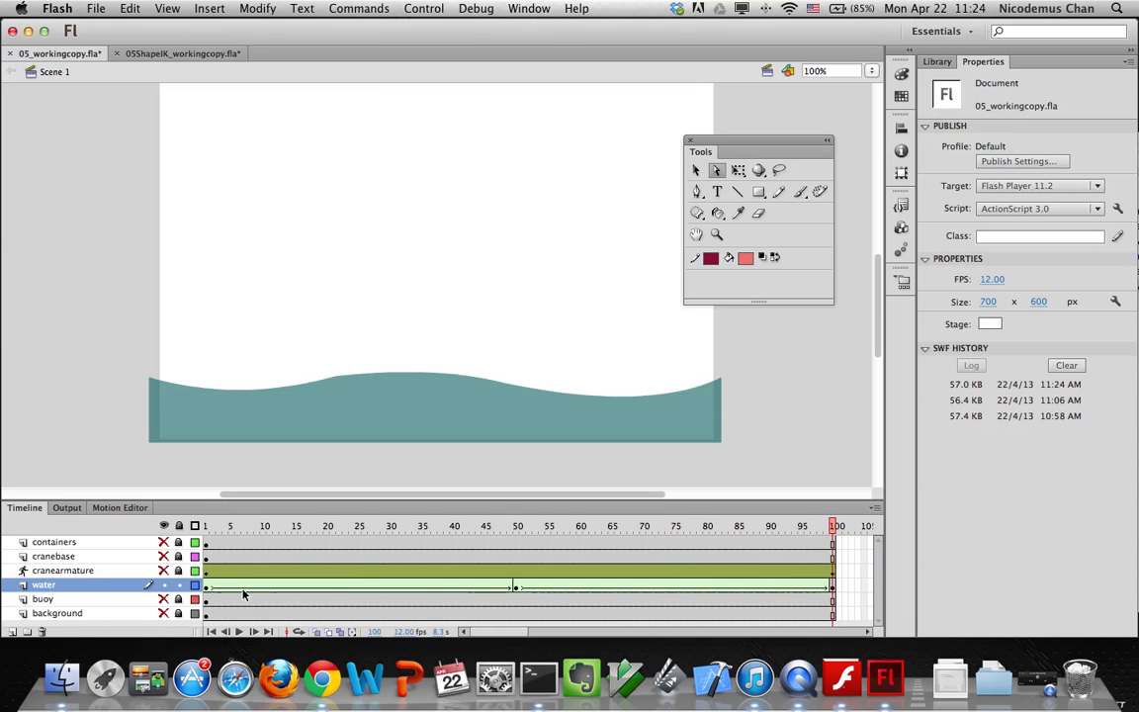
click(205, 586)
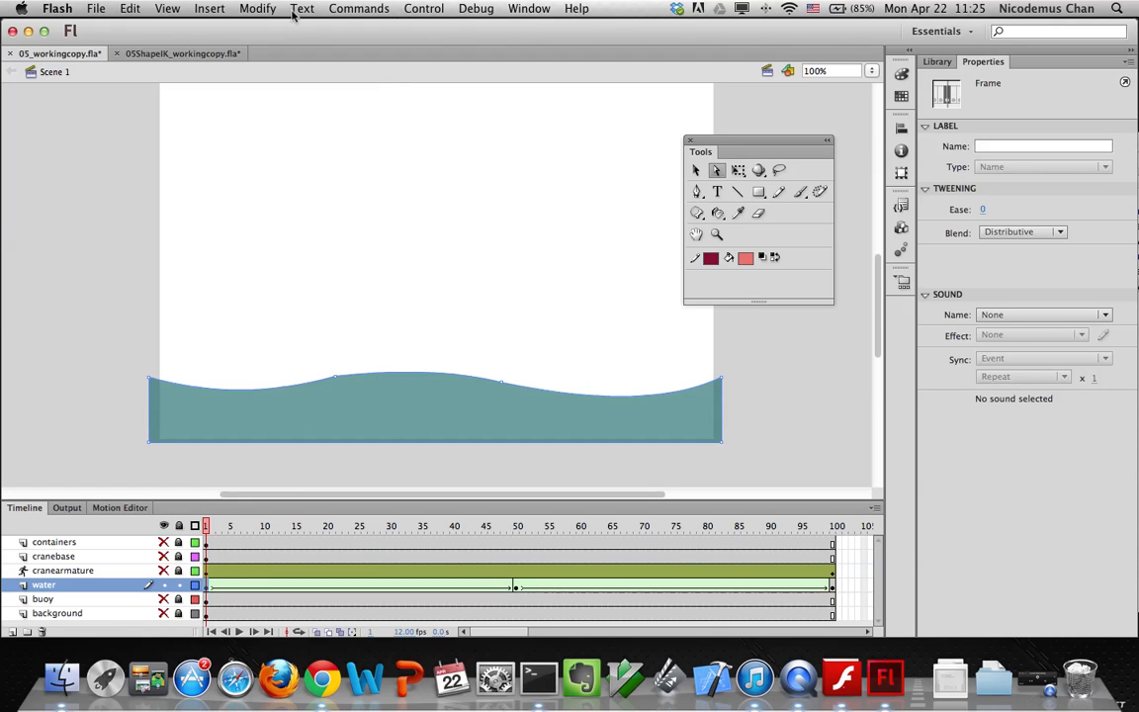
click(257, 10)
mouse_move(267, 137)
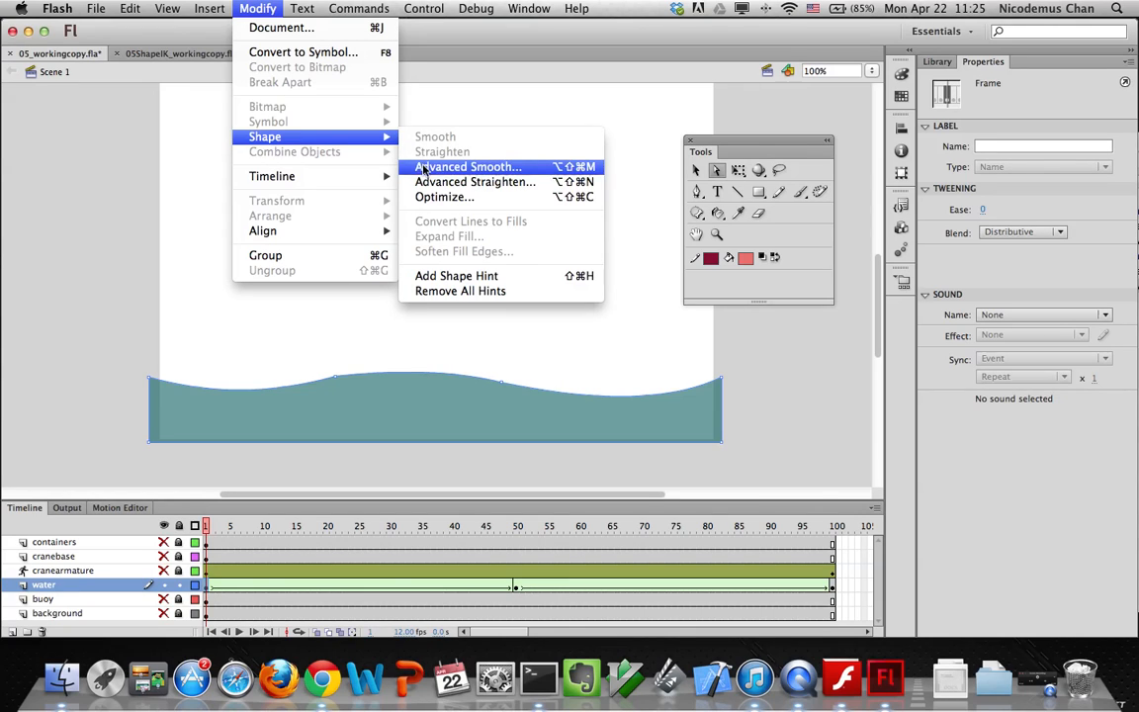
click(430, 276)
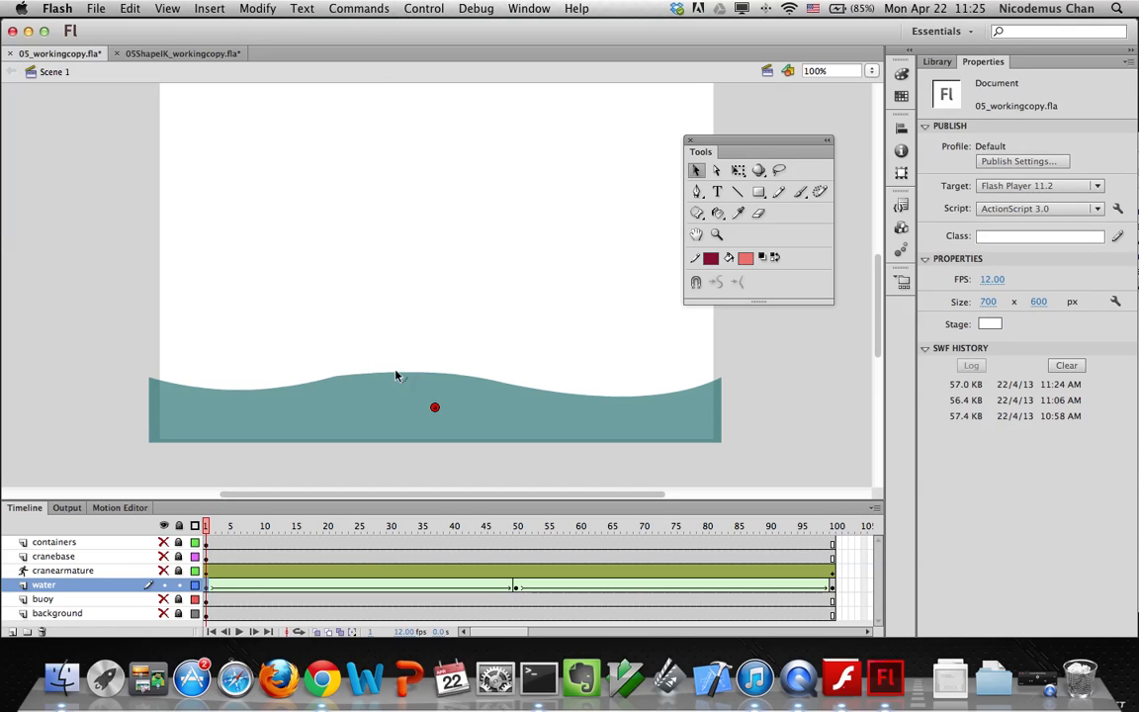
drag(435, 409, 149, 378)
Add a second shape hint at frame 1 and place it at the bottom of the water surface's left trough
click(258, 8)
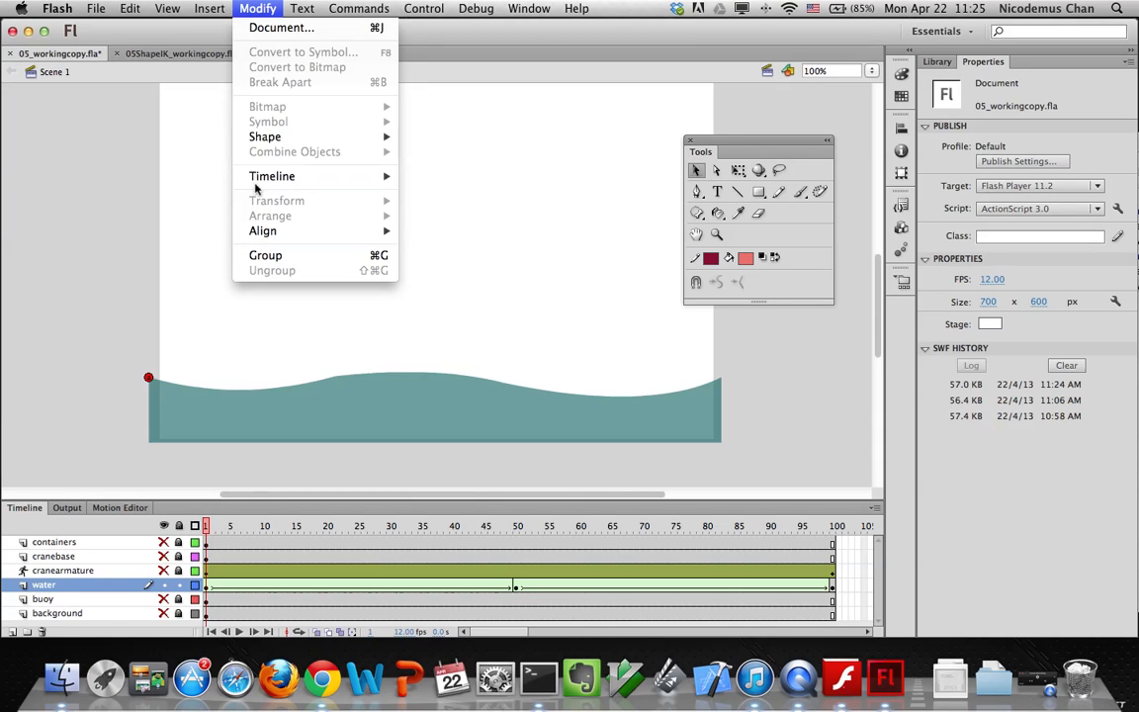
mouse_move(269, 145)
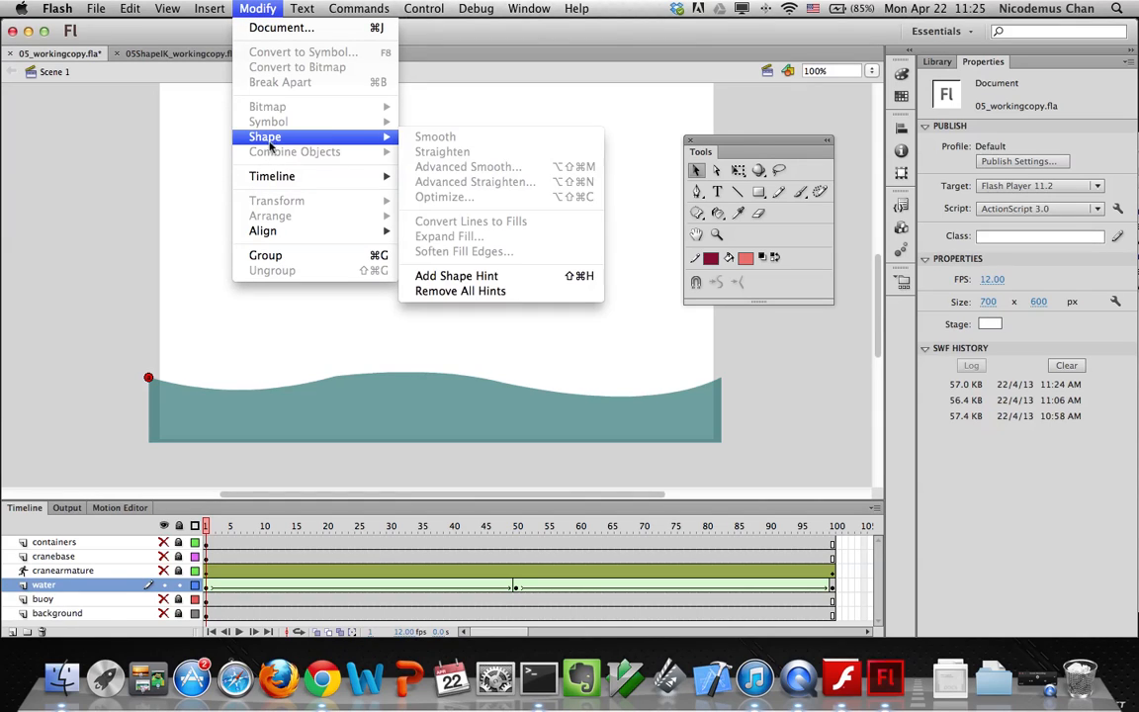
click(478, 276)
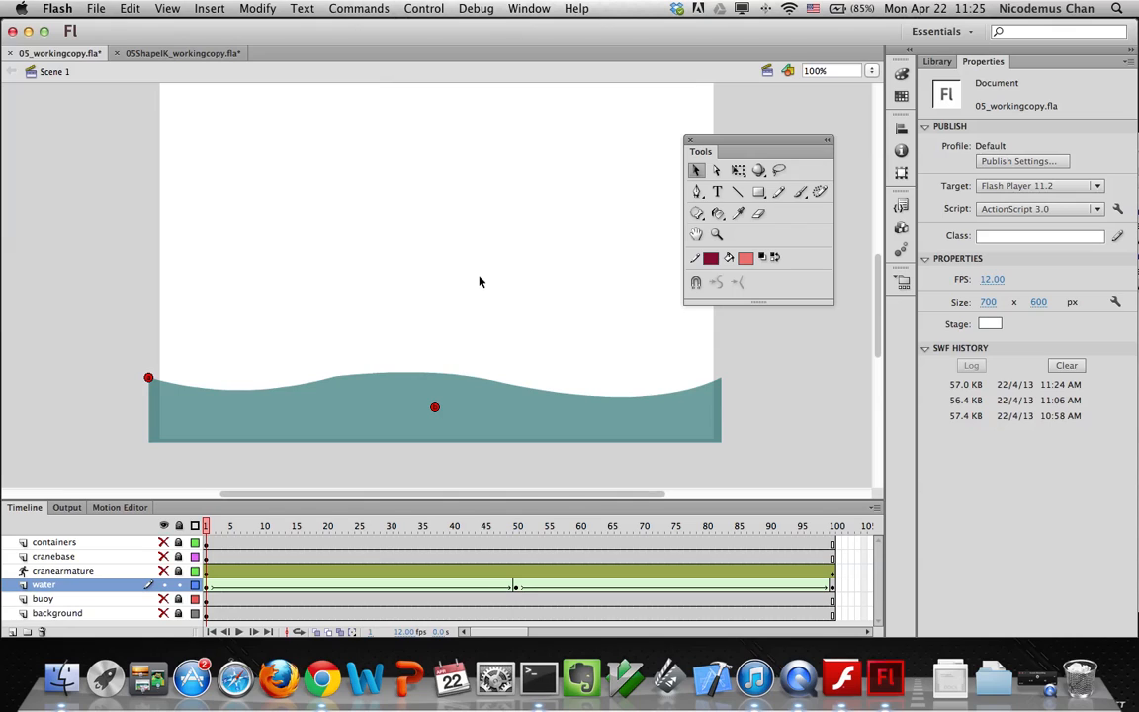
drag(435, 406, 246, 391)
Add a third shape hint on the water's upper-right corner at frame 1, and save 05ShapeIK_workingcopy.fla with auto-recovery enabled
click(212, 8)
mouse_move(244, 9)
mouse_move(297, 136)
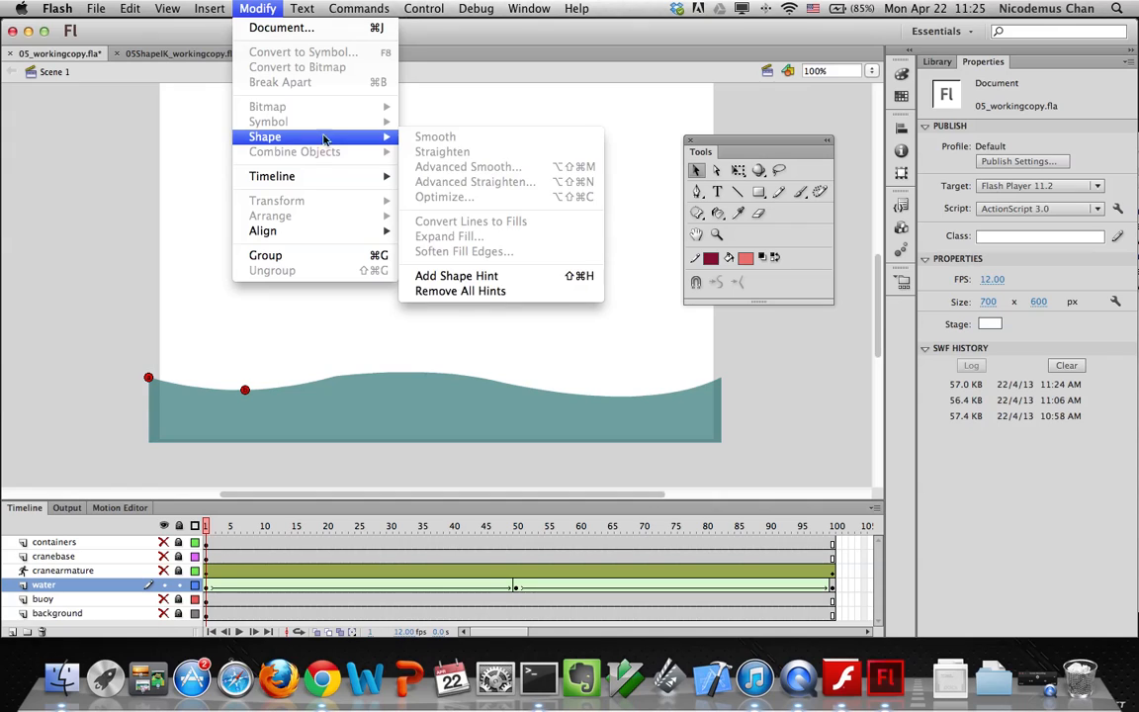
click(444, 278)
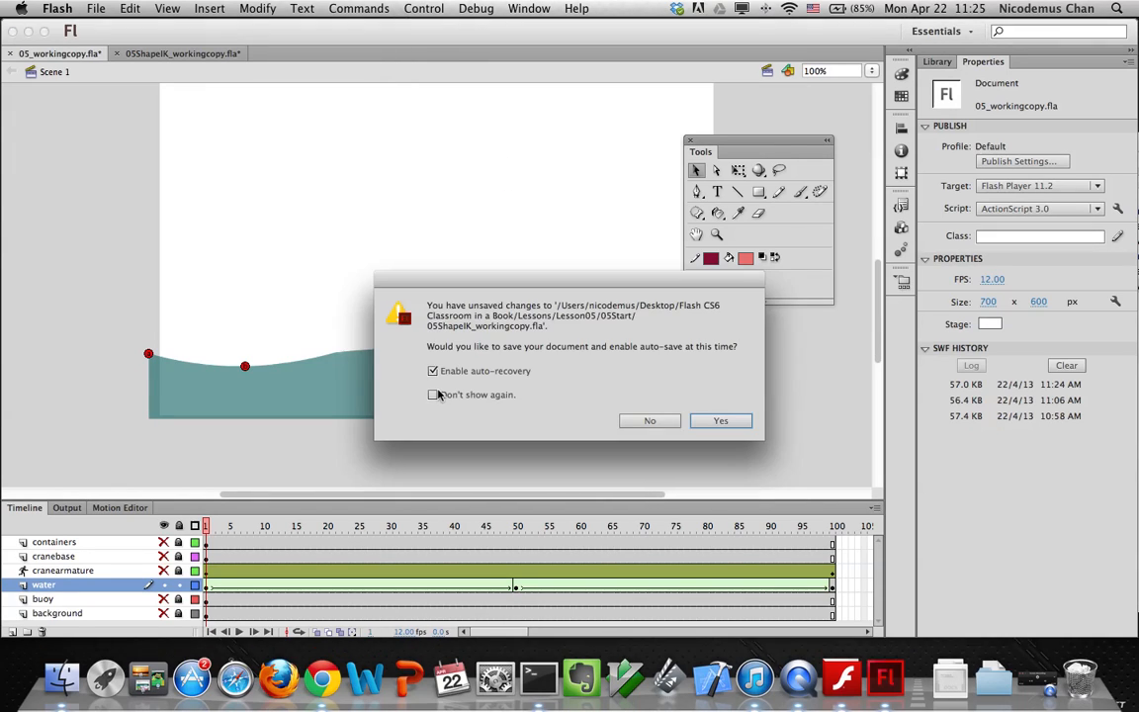
click(719, 421)
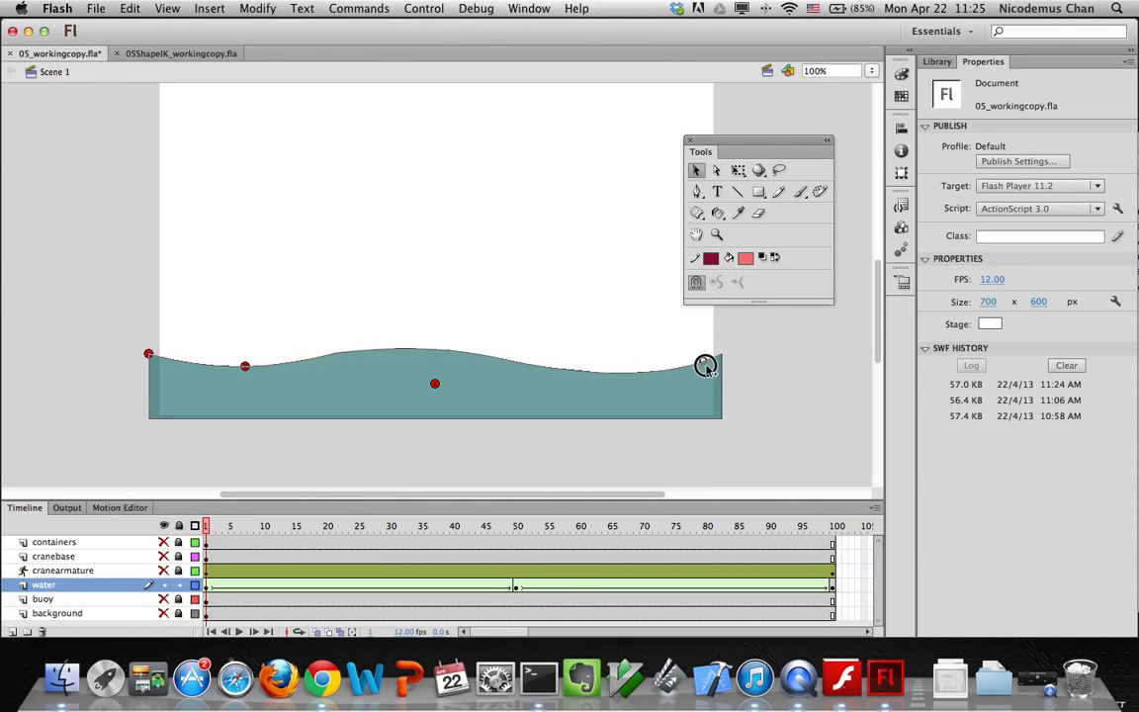
drag(719, 360, 721, 353)
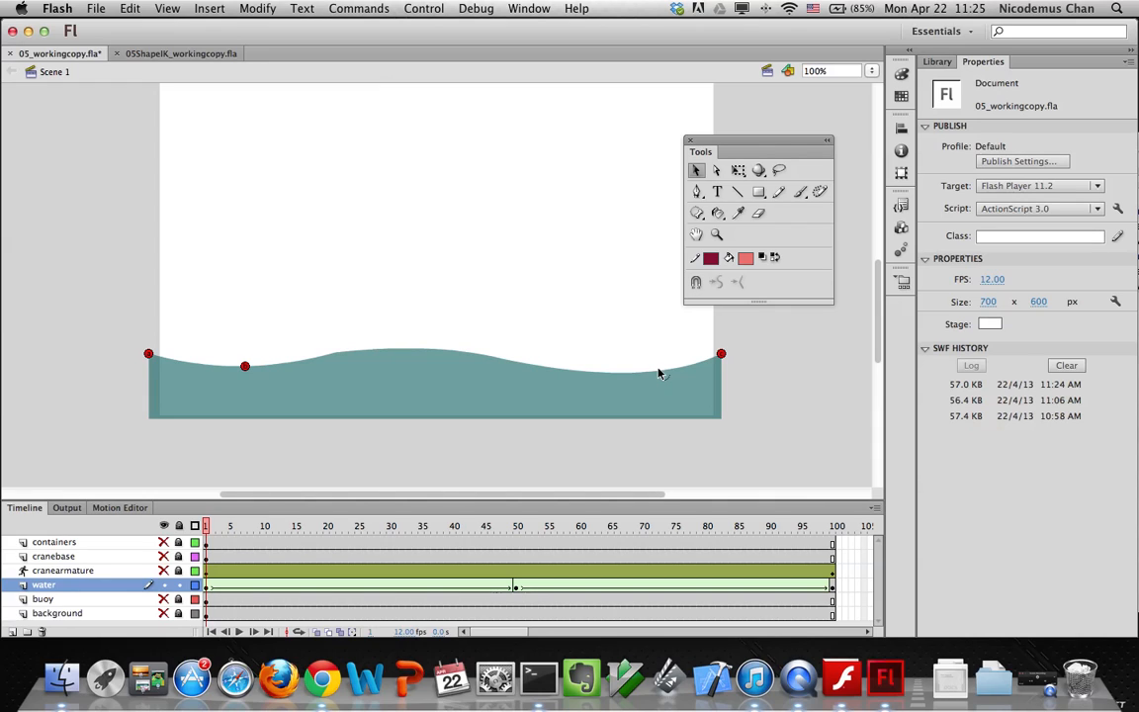
At the frame 50 keyframe, place shape hints a and c on the water's upper-left and upper-right corners and hint b in the middle trough
drag(208, 525, 515, 525)
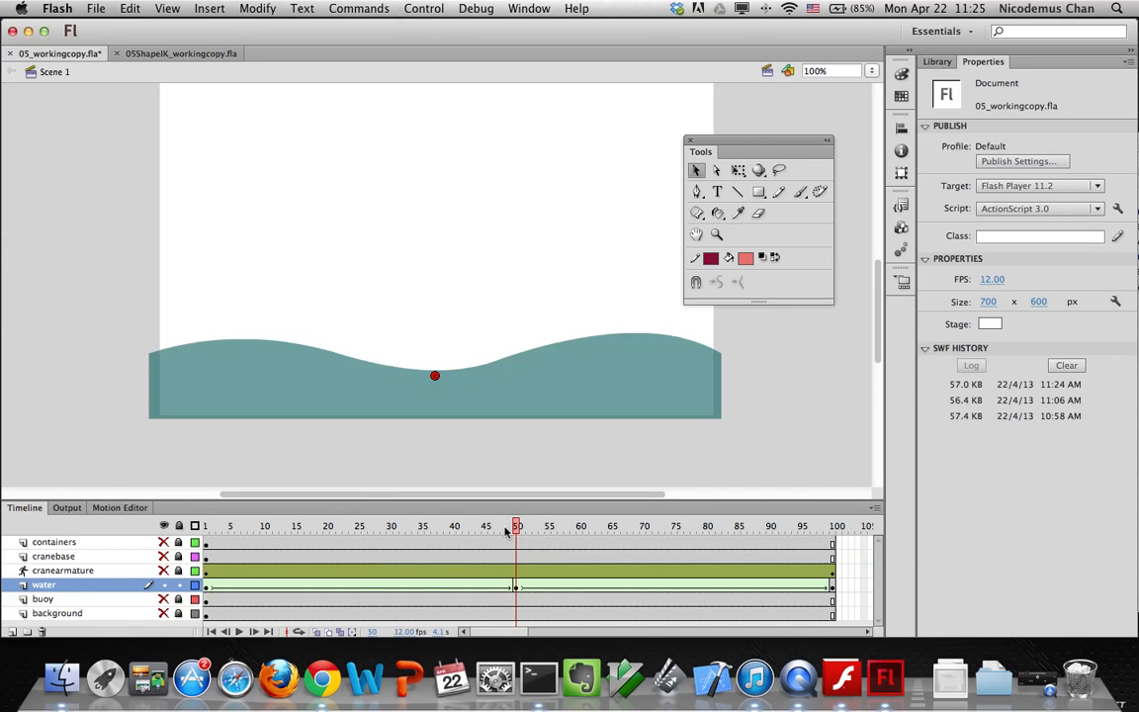
click(516, 587)
click(515, 587)
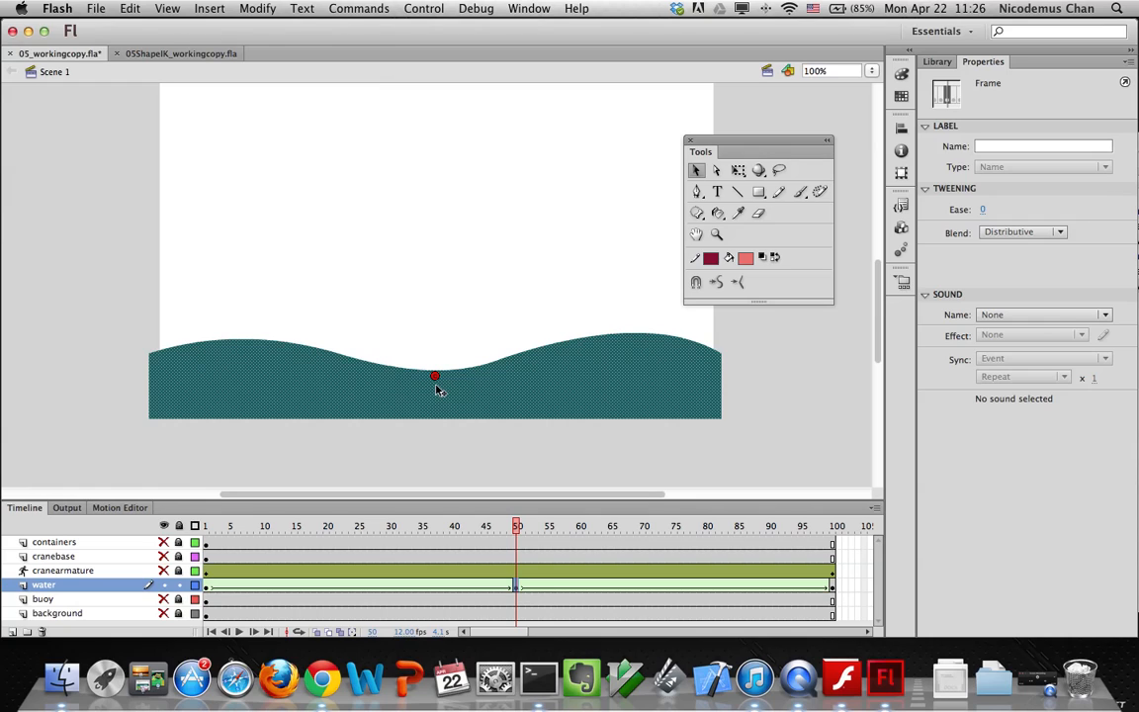
click(407, 447)
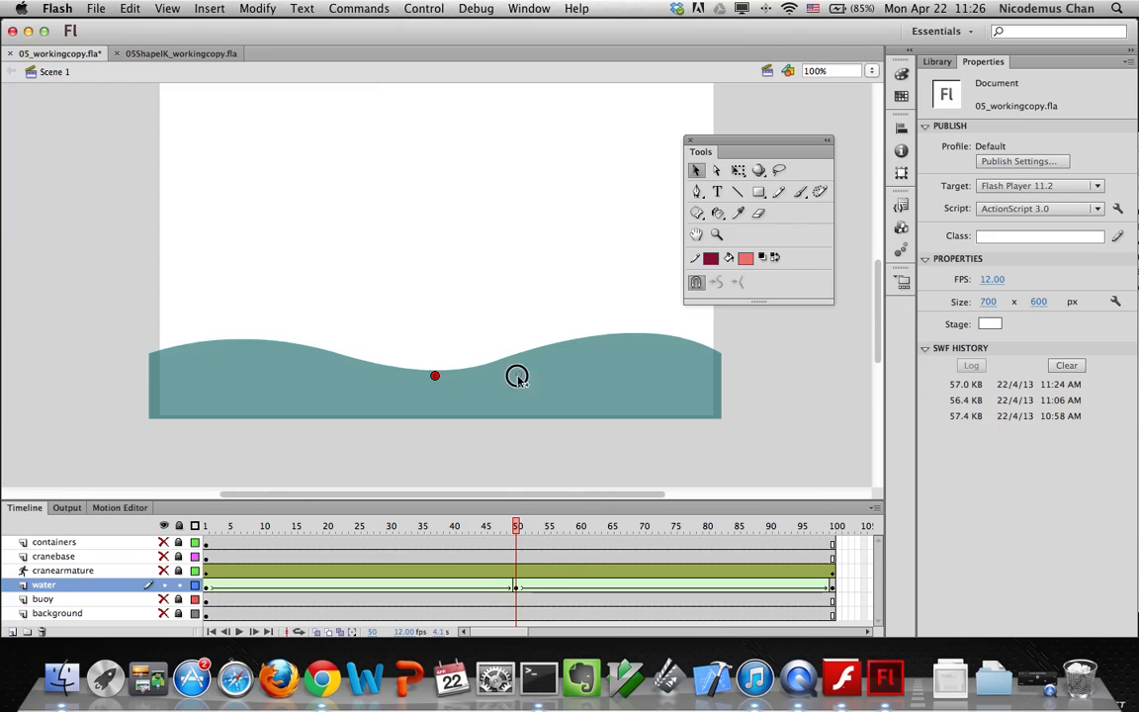
drag(722, 358, 722, 355)
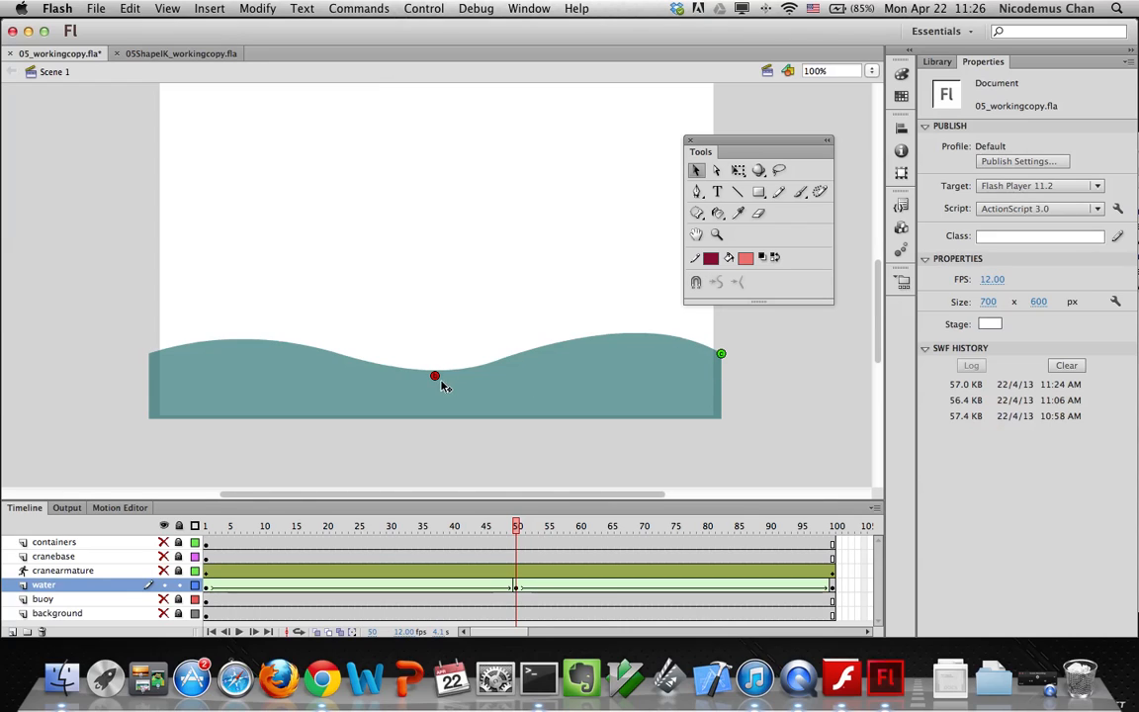
drag(436, 378, 150, 352)
drag(445, 374, 439, 370)
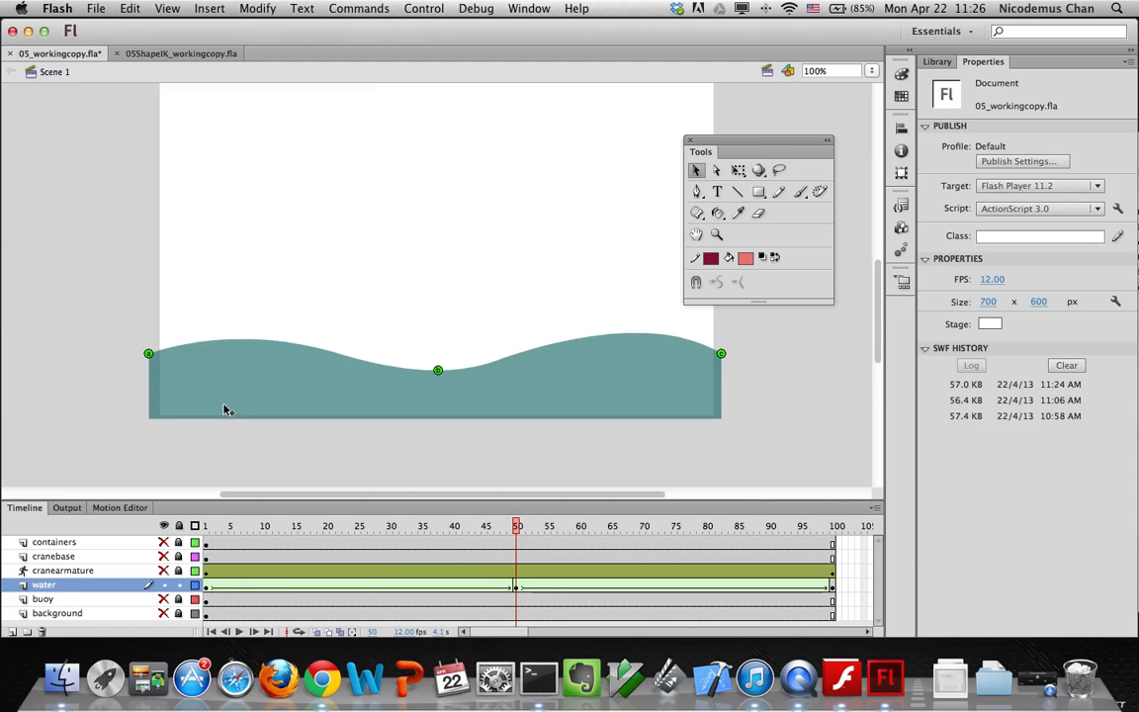
drag(224, 411, 227, 431)
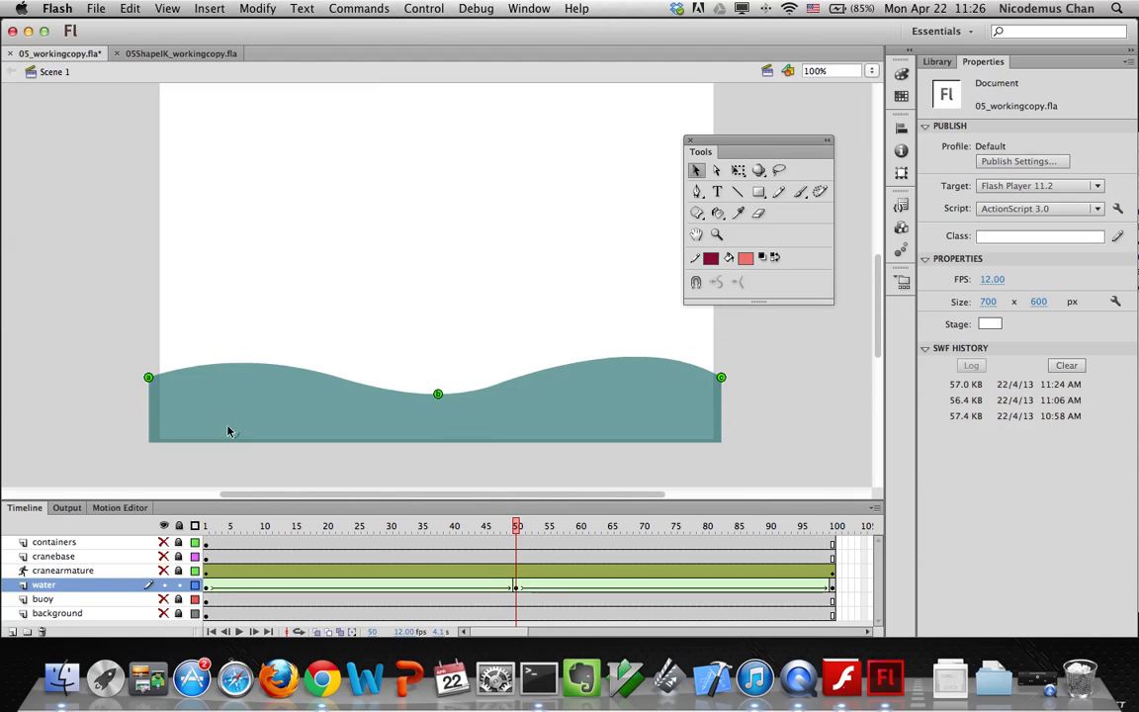
Test the movie from frame 1 of the water layer to preview the hinted wave tween, and close the preview
click(207, 587)
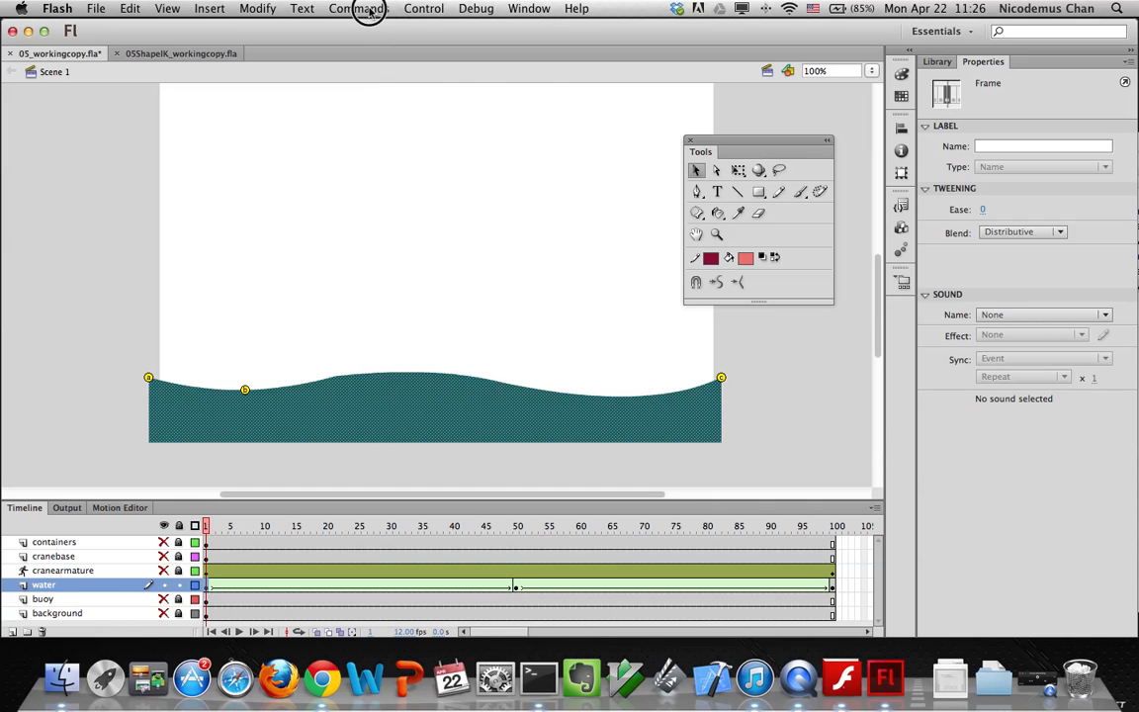
click(423, 8)
mouse_move(450, 126)
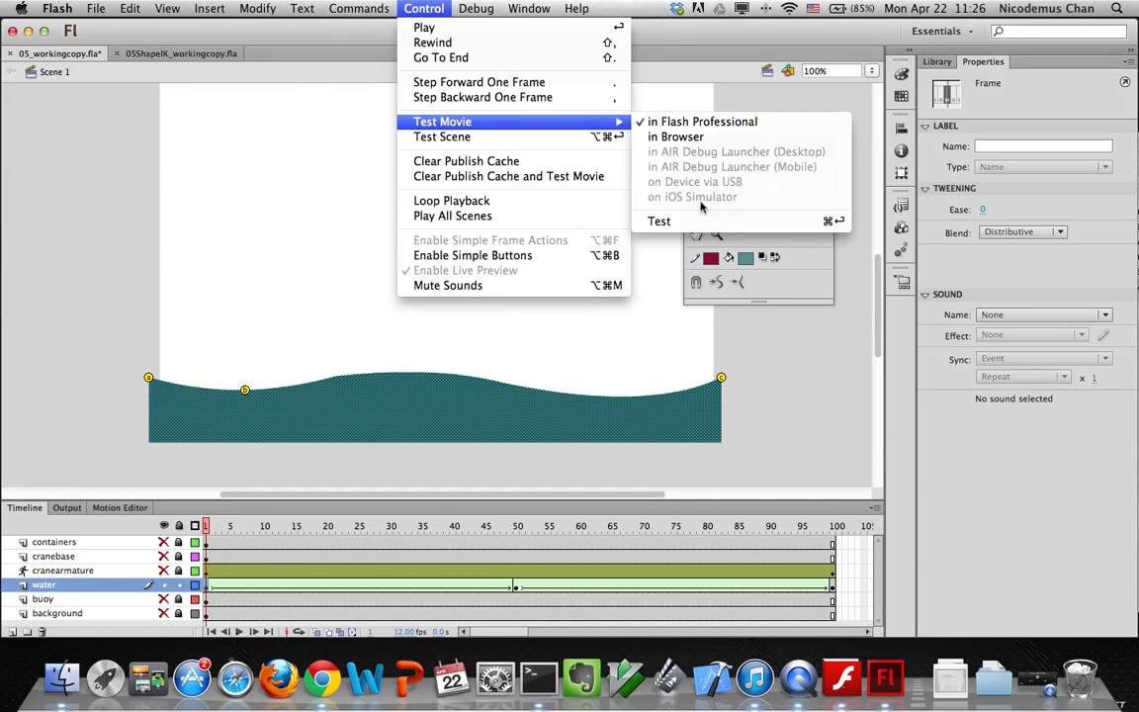
click(689, 222)
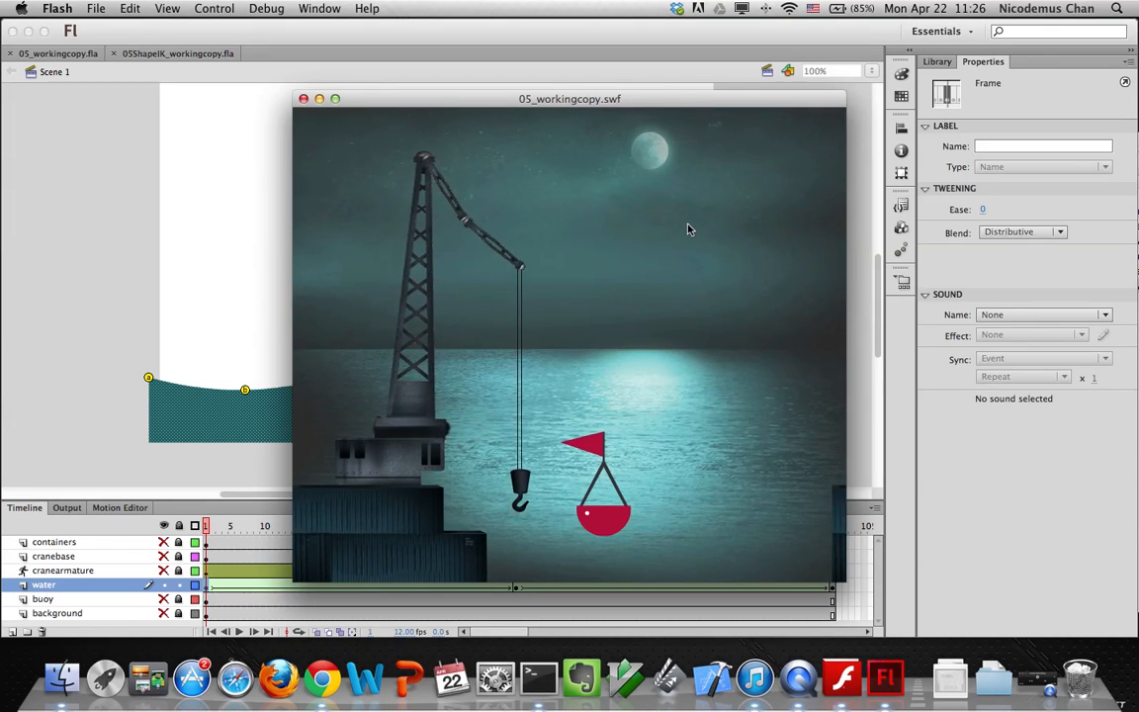
click(304, 98)
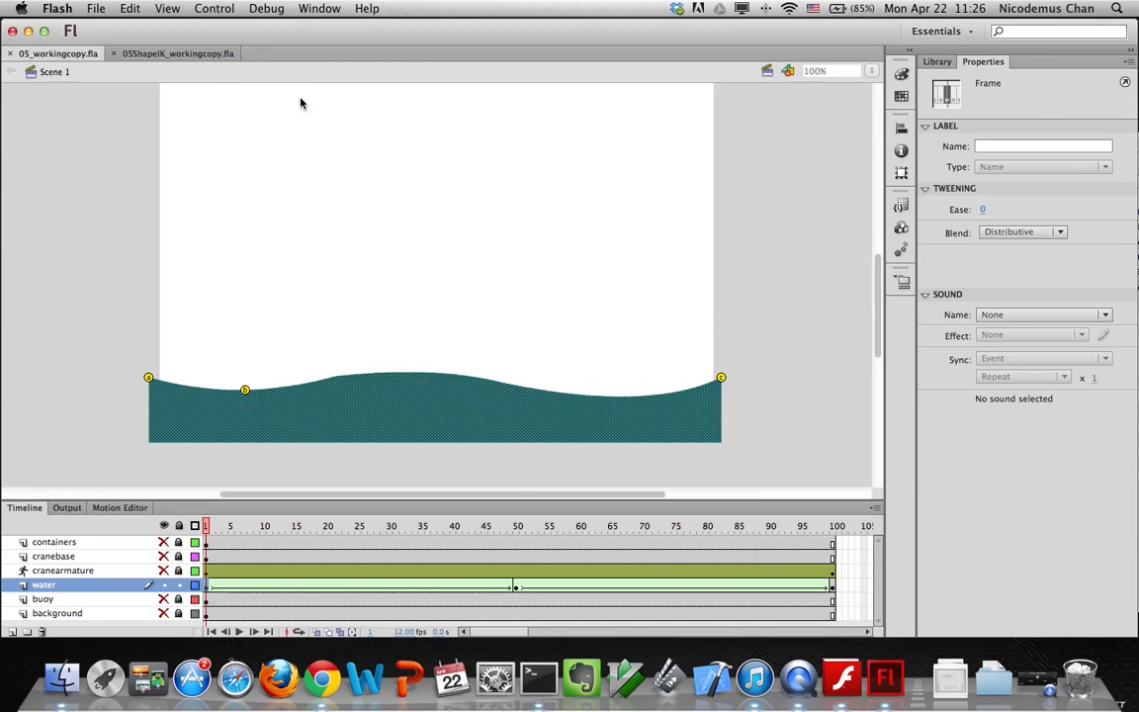
Show all layers and scrub the timeline between frames 1 and 100 to examine the water's tween
click(164, 529)
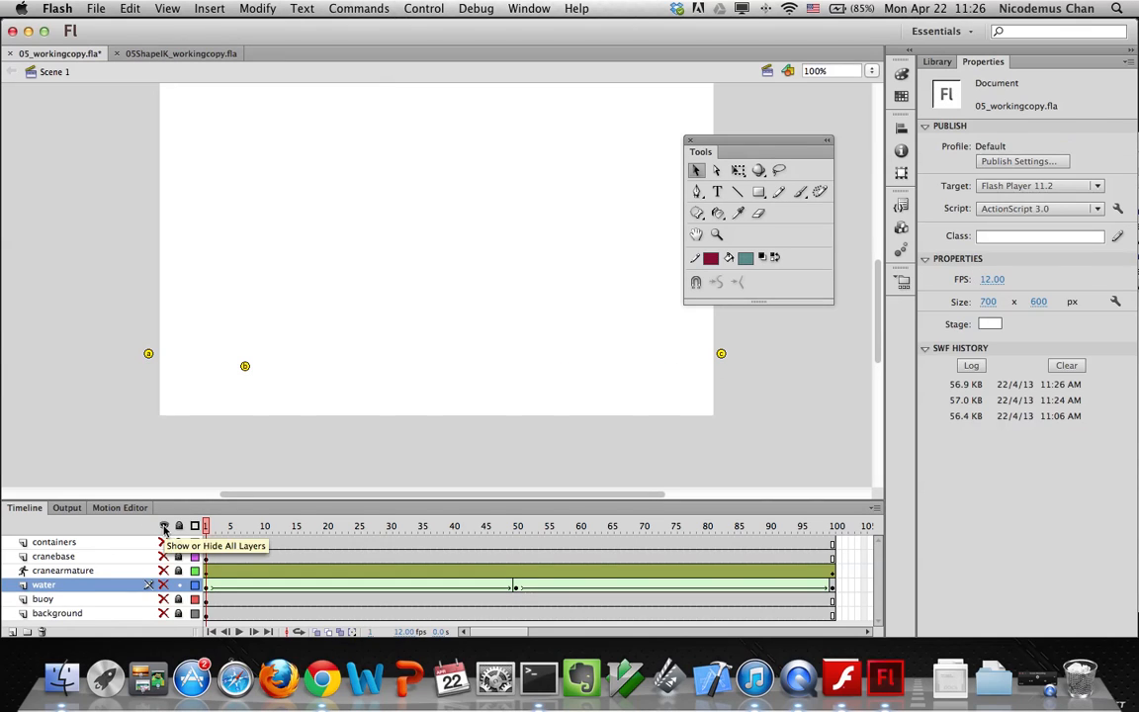
click(164, 529)
drag(235, 529, 520, 523)
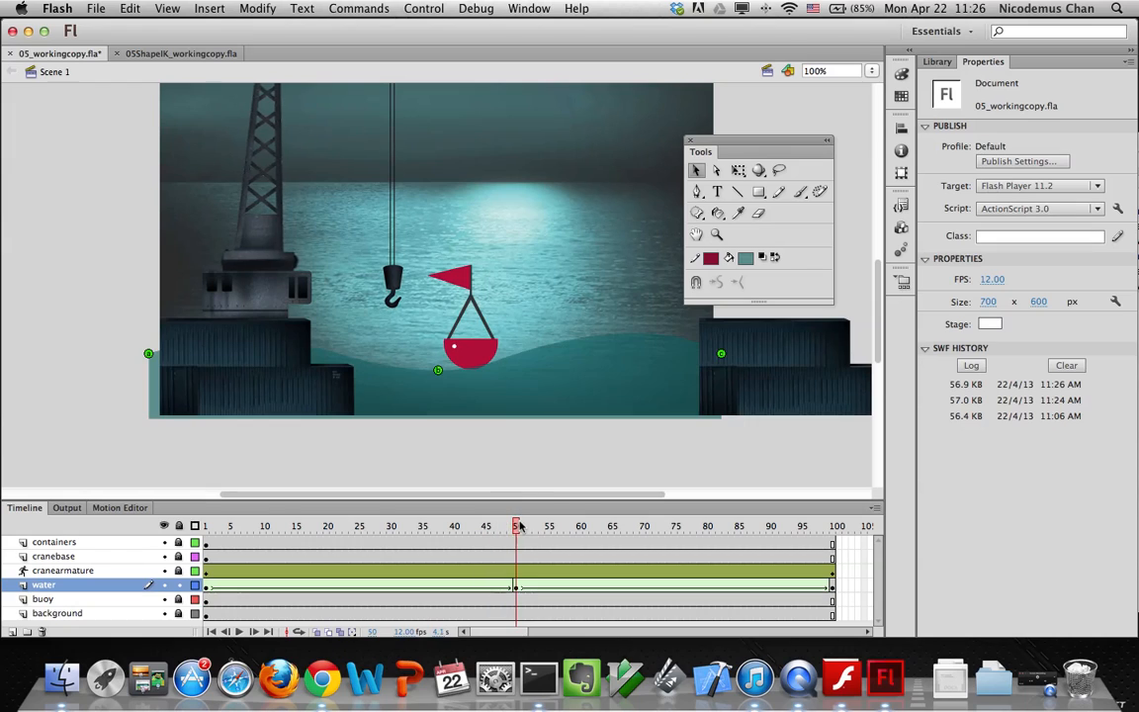
click(516, 585)
drag(516, 527, 828, 532)
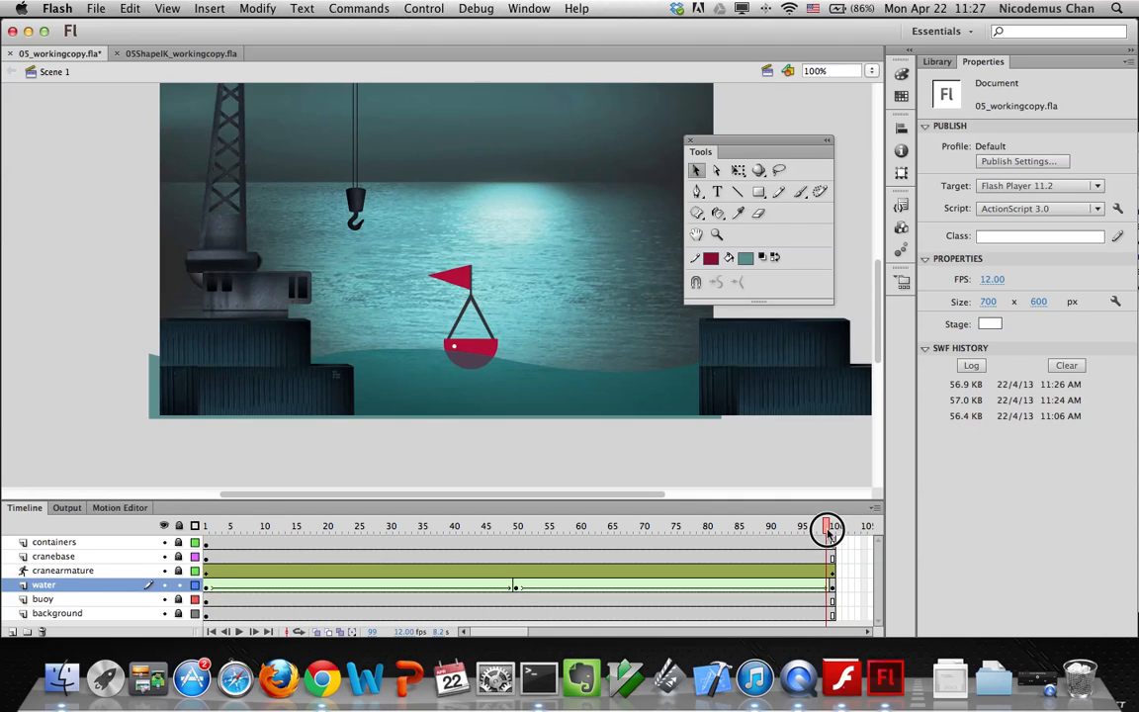
drag(829, 532, 198, 542)
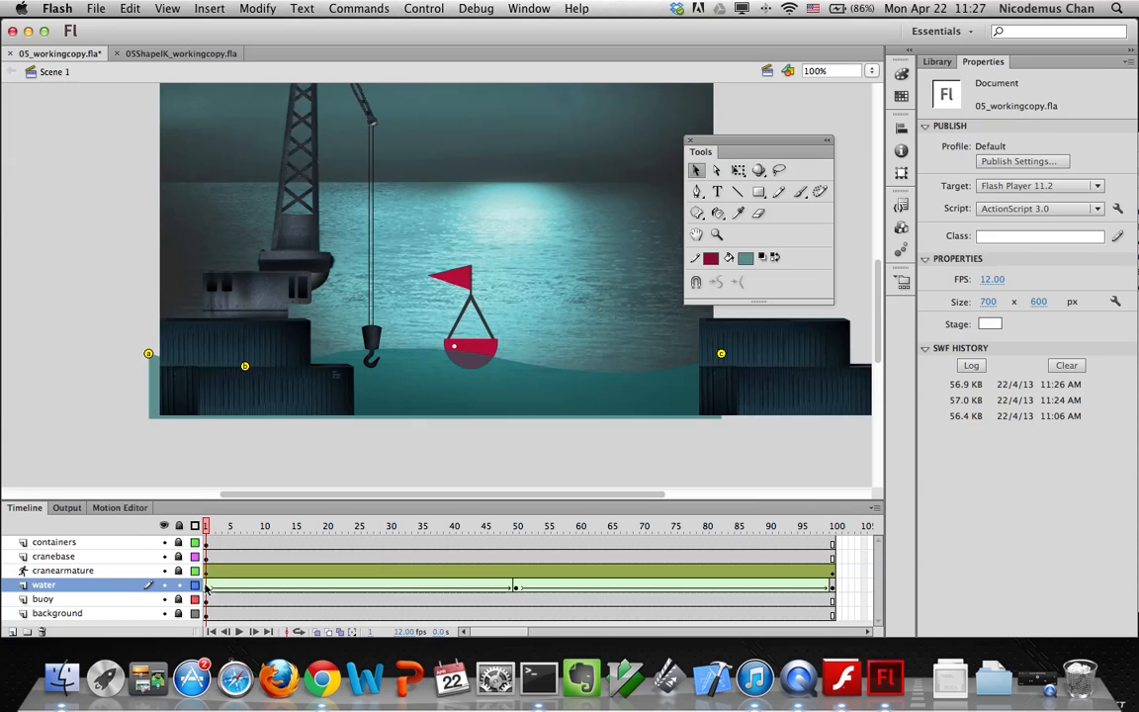
Check the water layer at frame 1 and inside its first tween, test the movie again, and close the preview
click(206, 587)
click(207, 531)
click(317, 587)
click(262, 587)
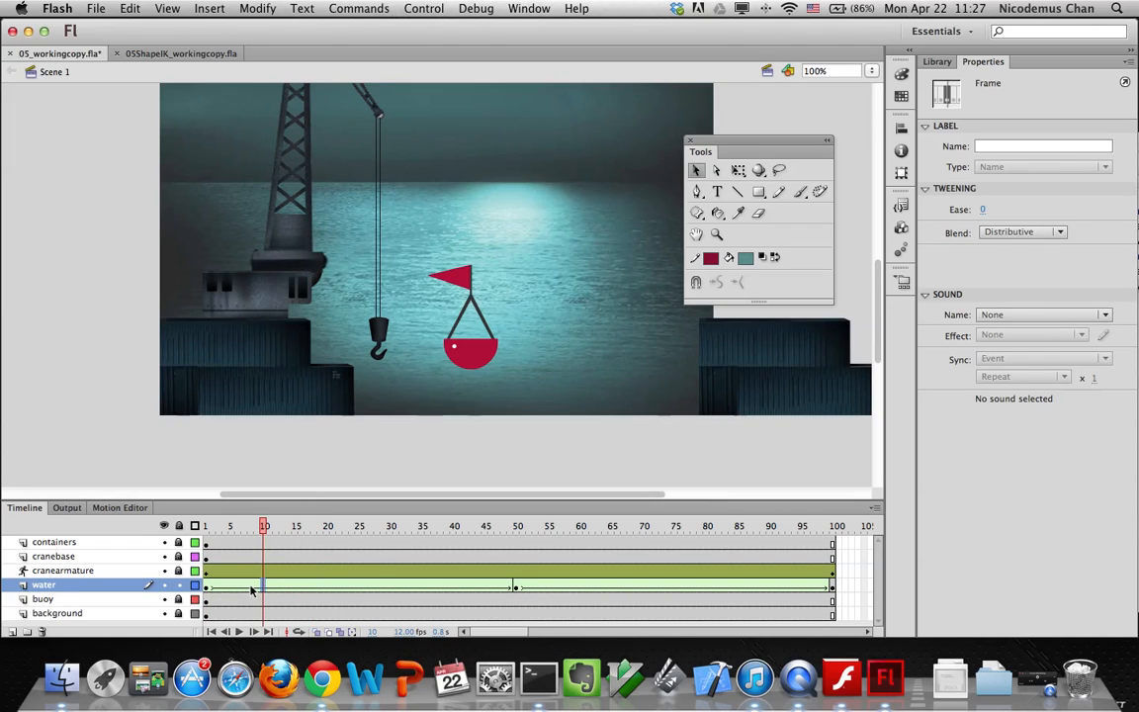
click(208, 589)
key(super+Return)
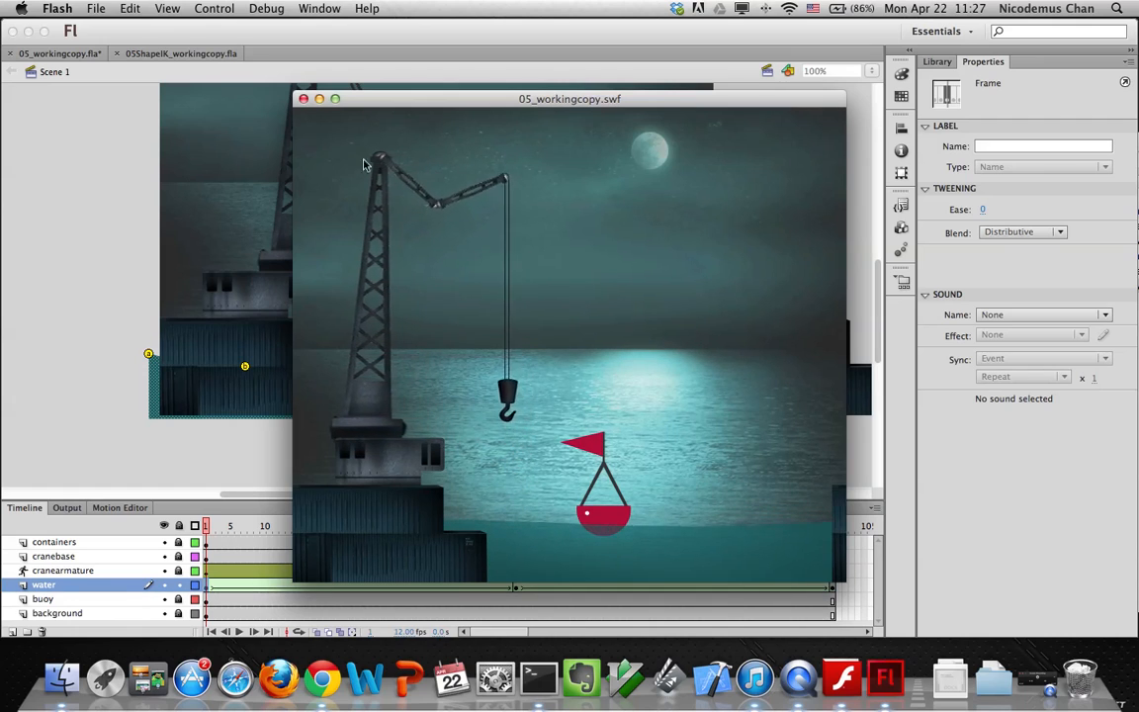
key(super+w)
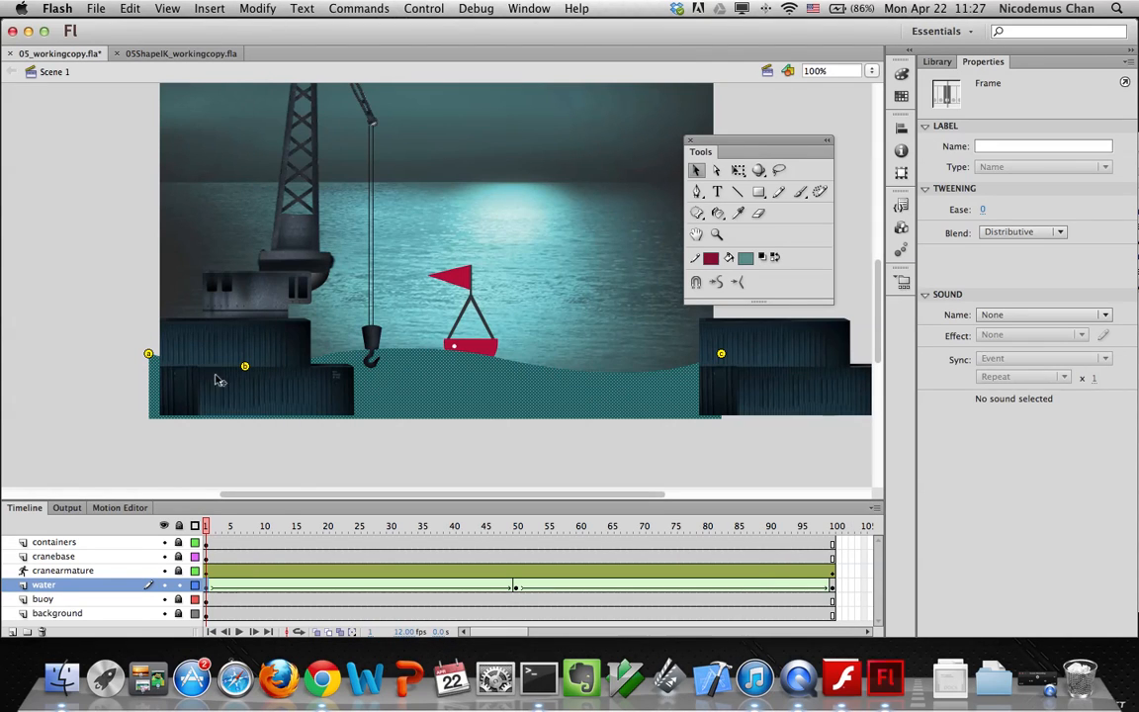
Compare the water shape at its frame 1 keyframe with the in-between frame 35 of the tween
click(305, 447)
click(378, 394)
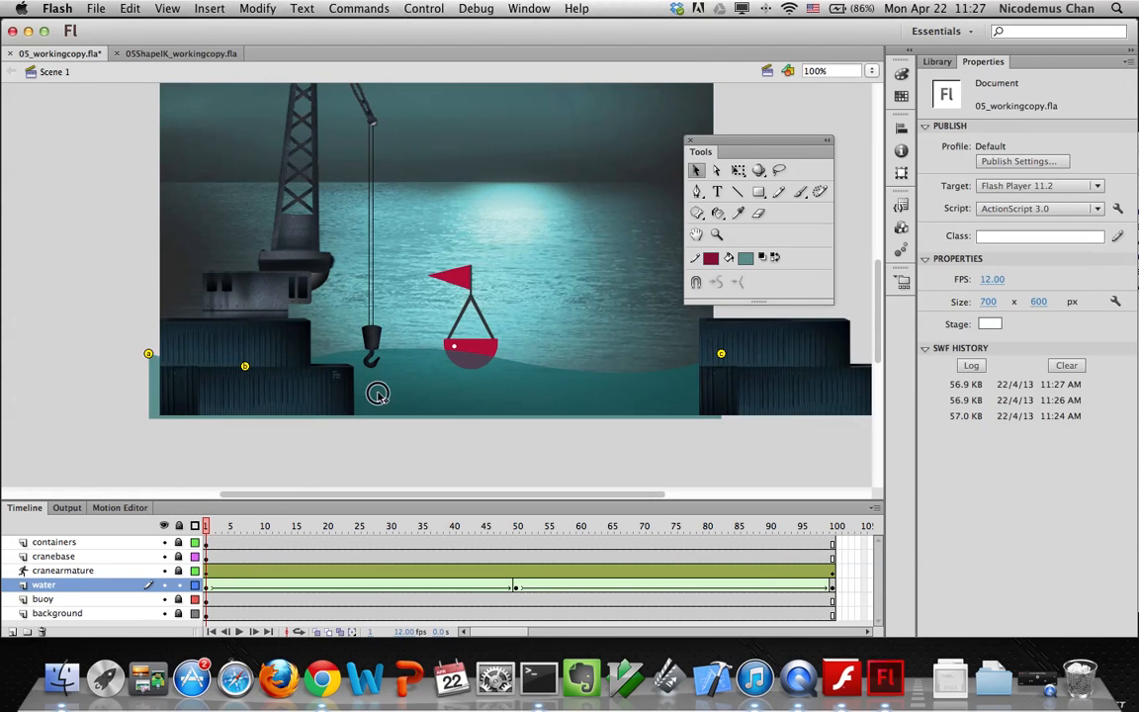
click(356, 465)
click(391, 400)
click(600, 590)
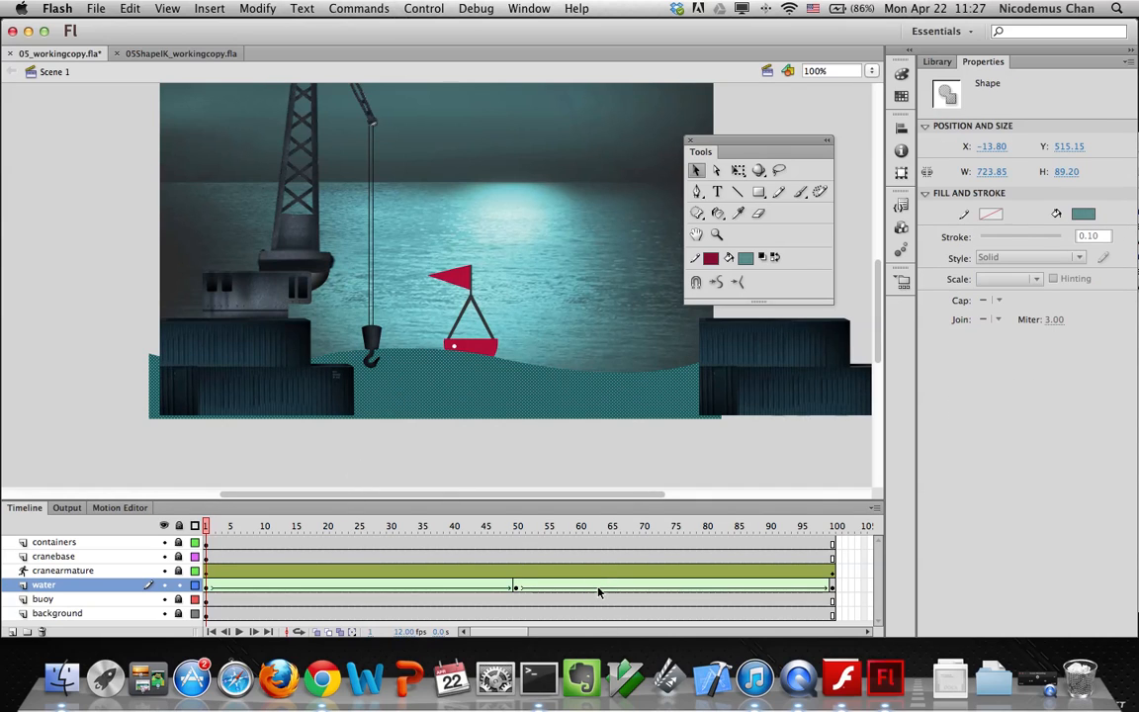
drag(598, 527, 424, 531)
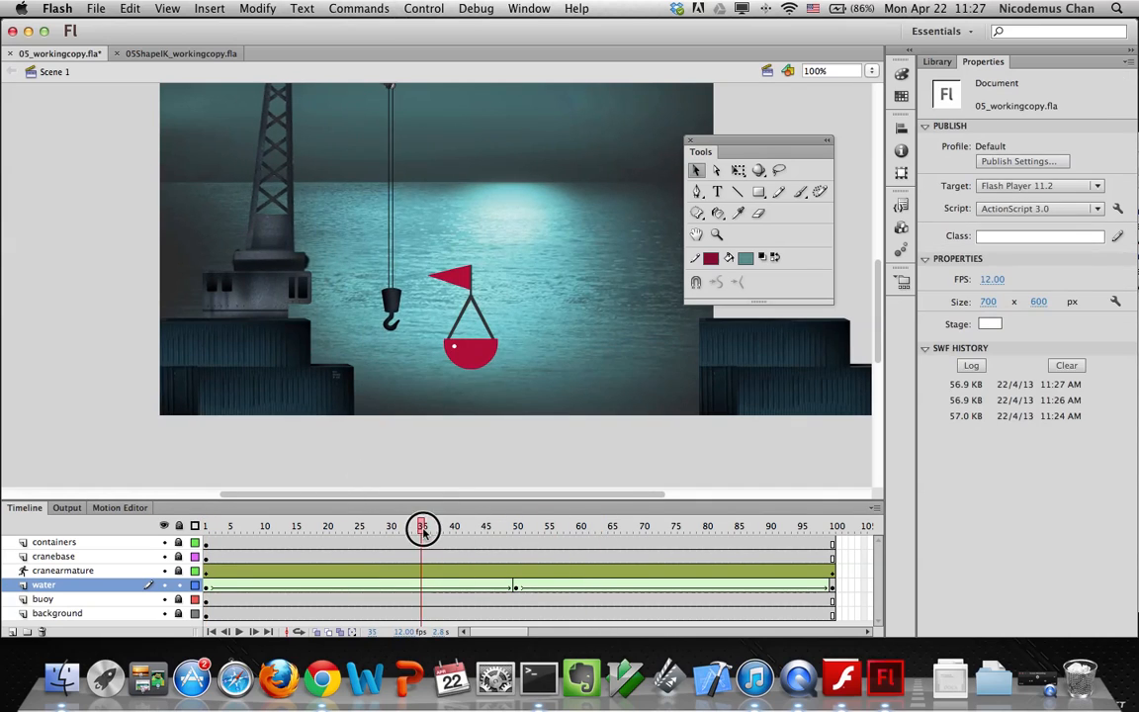
click(424, 590)
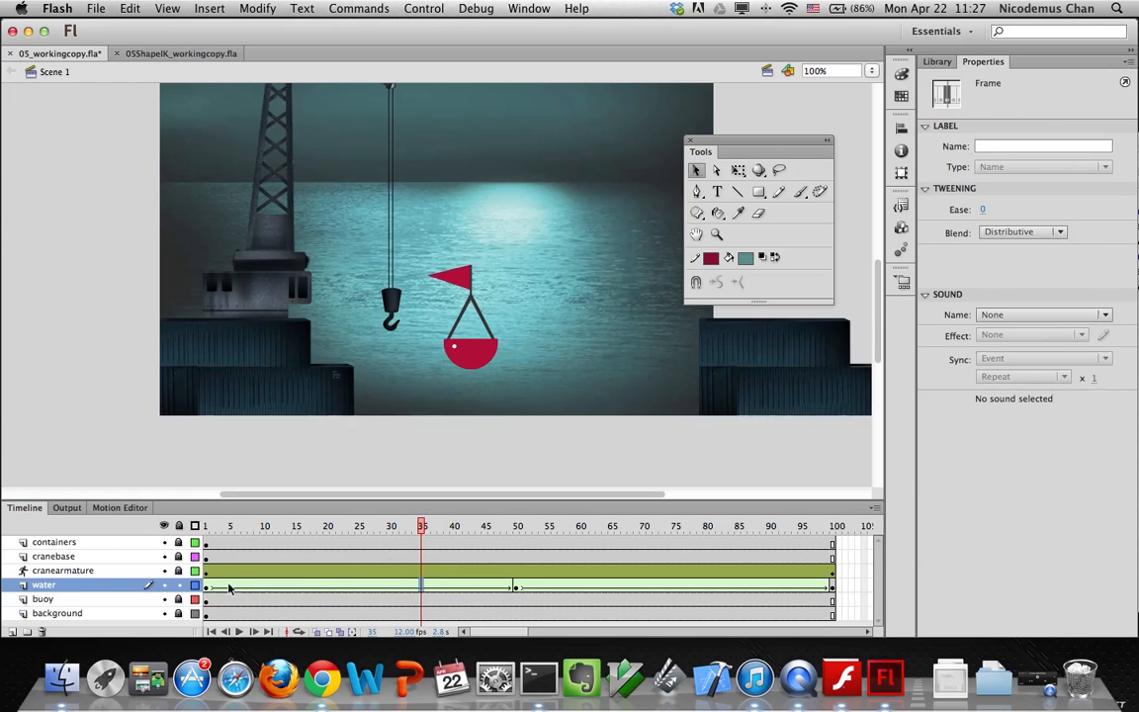
click(208, 585)
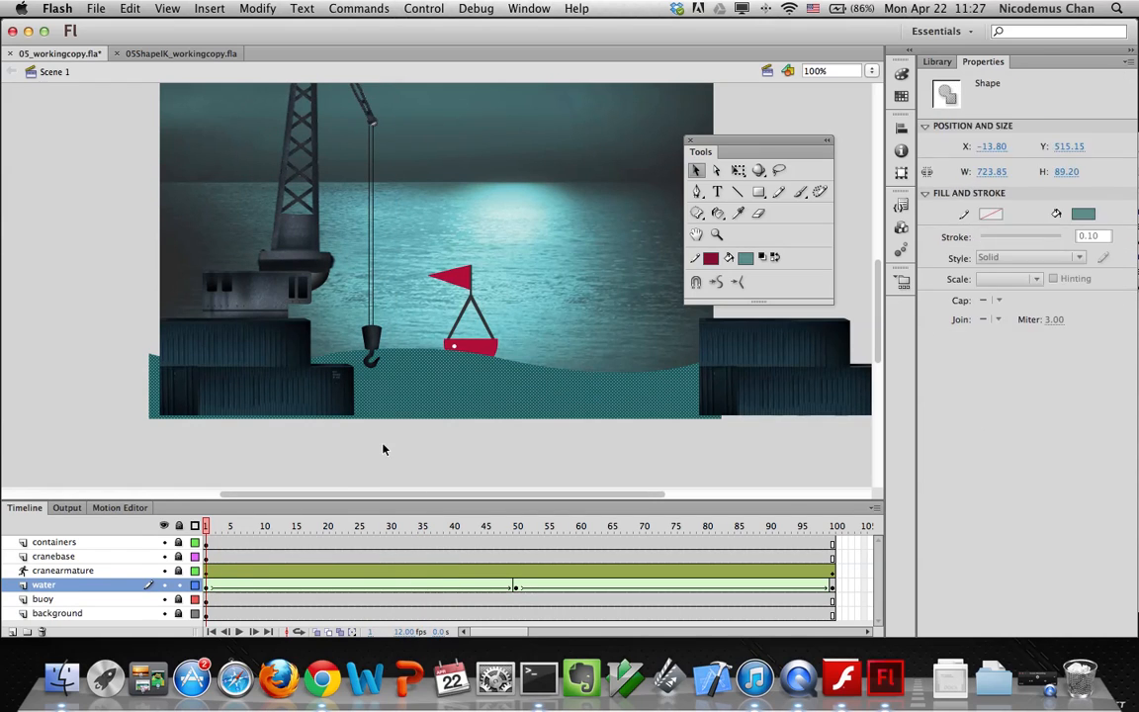
click(384, 450)
Hide every layer except water and examine its shape at frame 1 for the shape hints
click(165, 526)
click(164, 585)
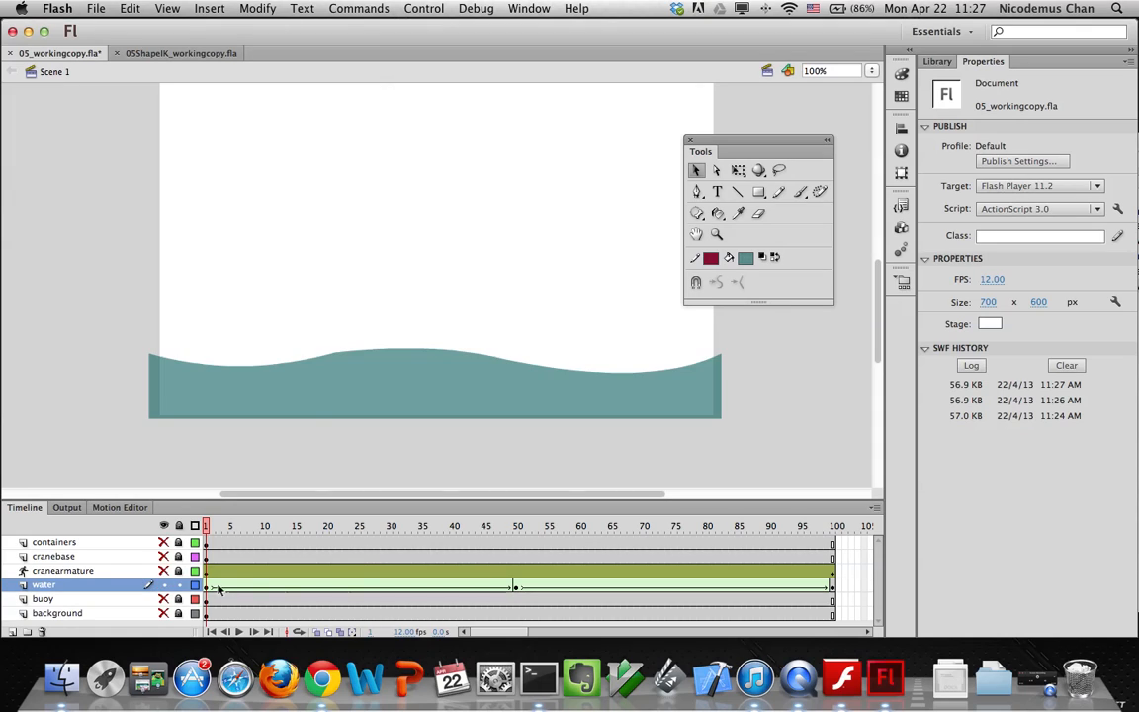
click(336, 389)
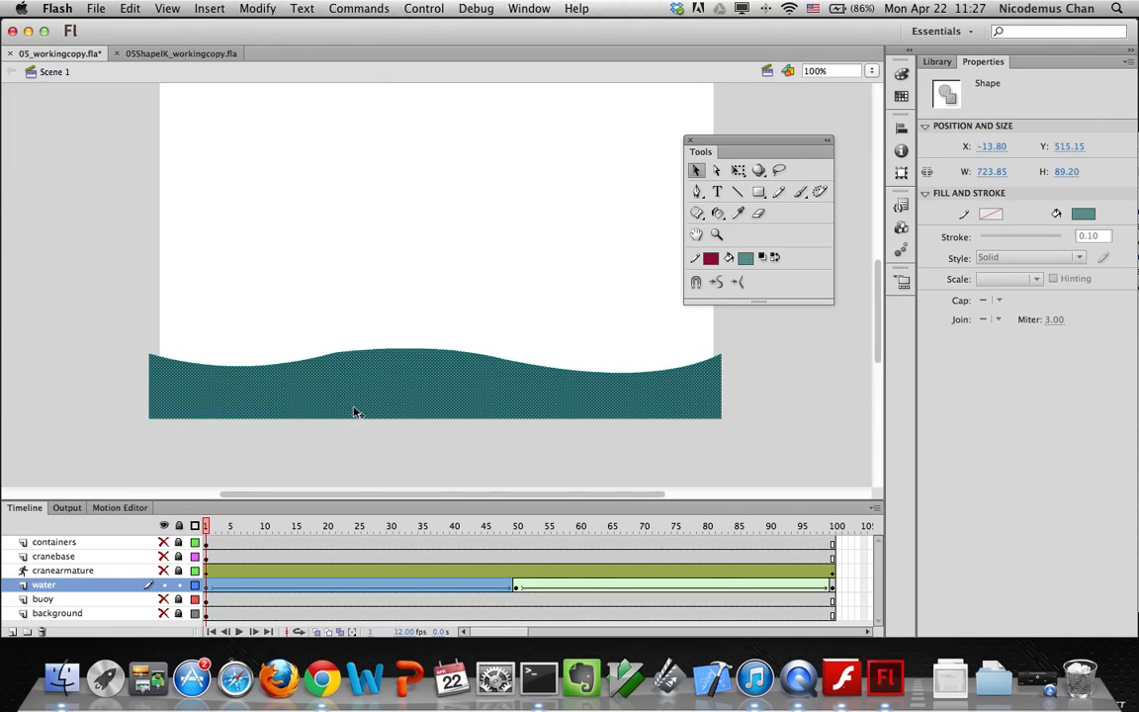
click(386, 464)
click(388, 400)
click(211, 591)
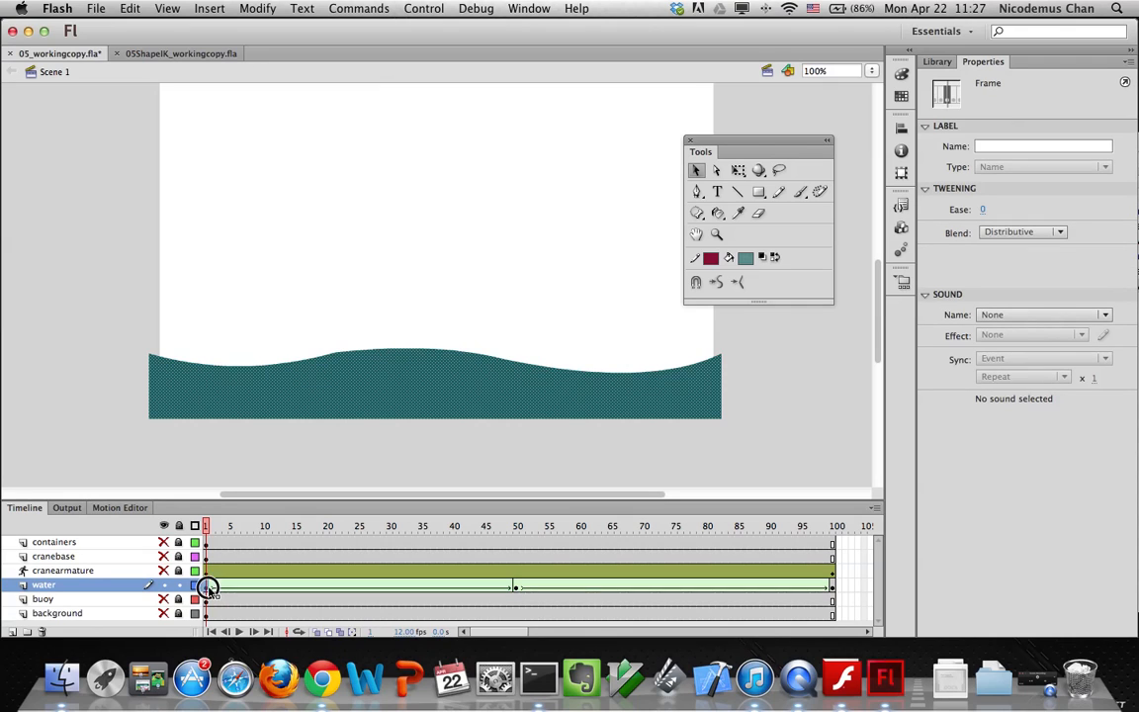
click(226, 414)
click(272, 447)
click(305, 397)
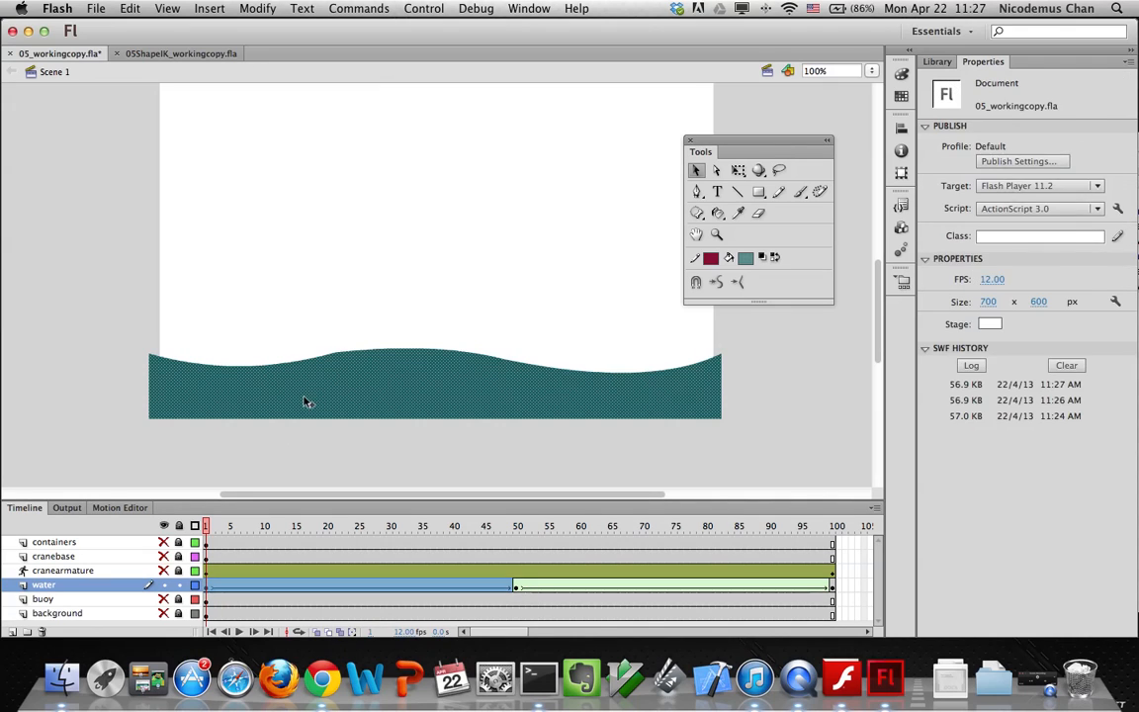
Examine the water shape at the frame 50 keyframe for its shape hints
click(518, 587)
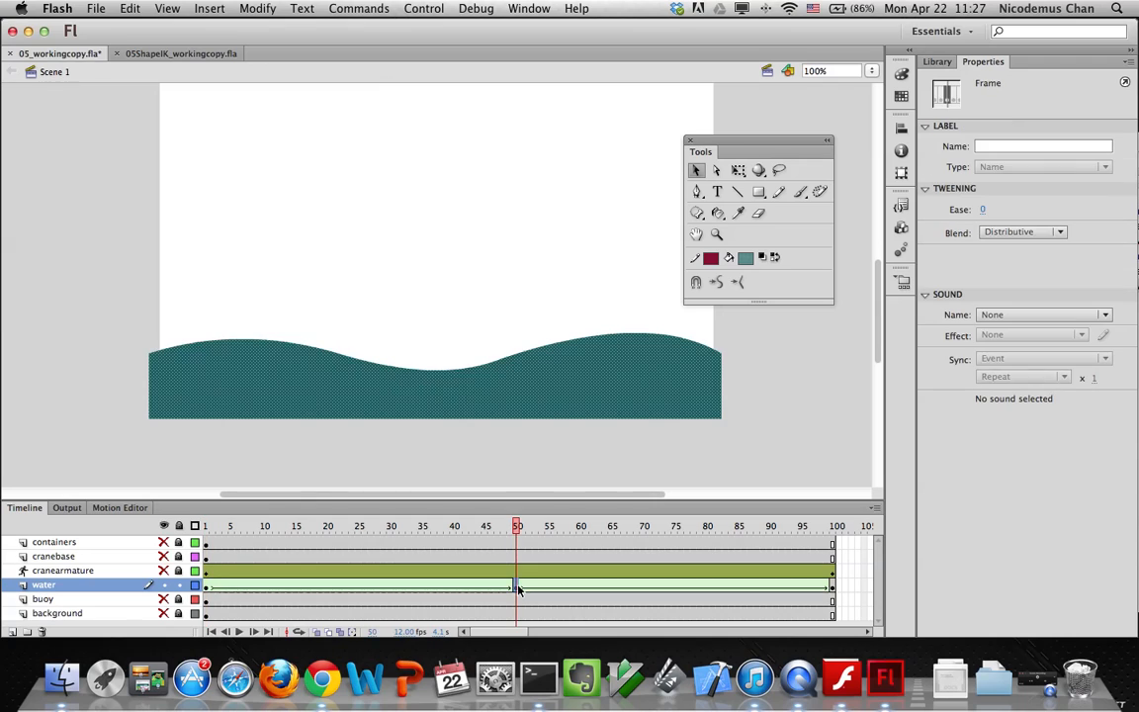
click(196, 377)
click(40, 265)
click(190, 371)
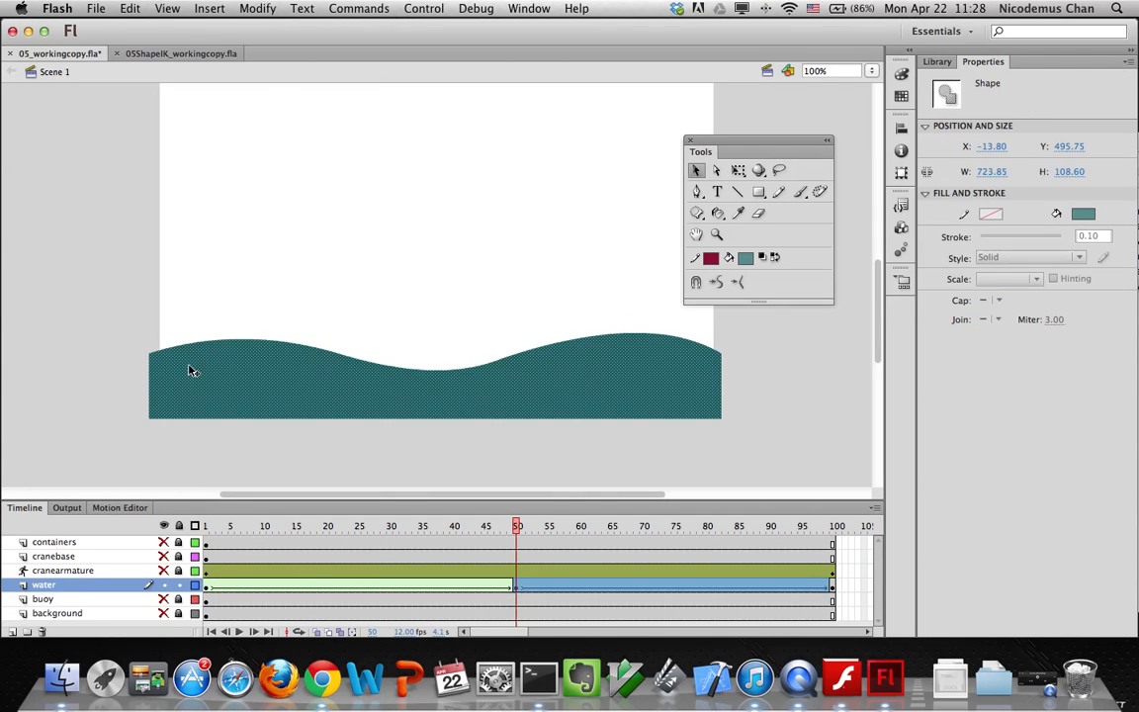
Add an extra shape hint to the water at frame 1, bring up the existing hints, and remove the extra one
click(206, 587)
click(370, 413)
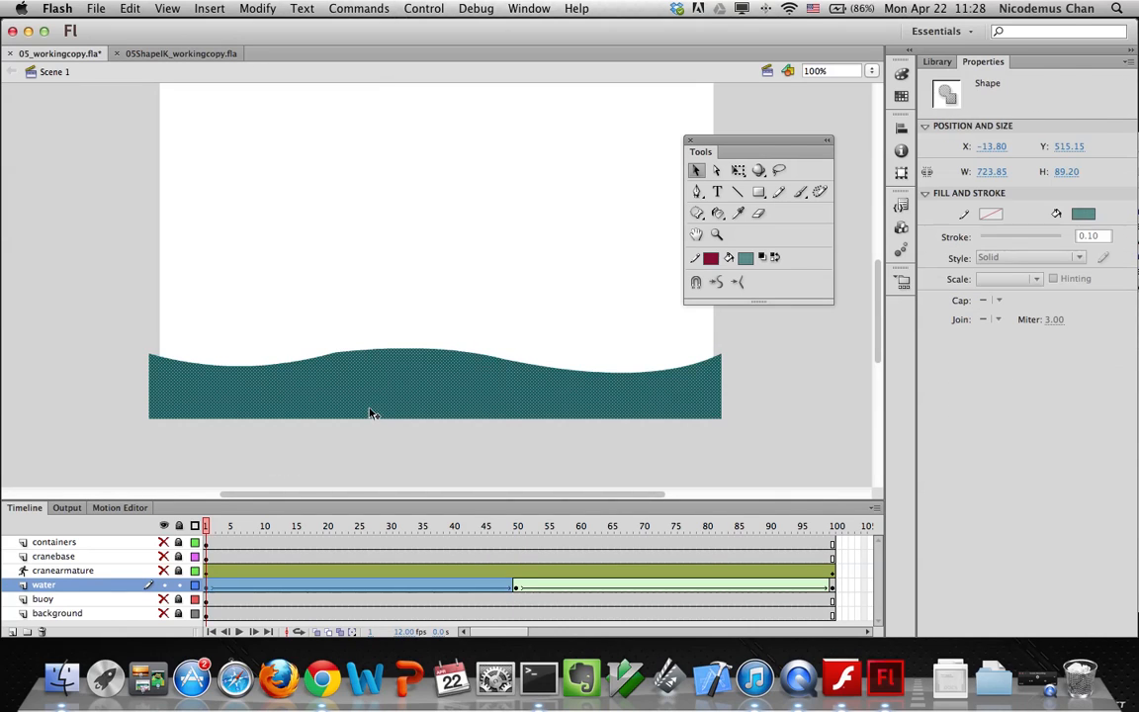
click(259, 8)
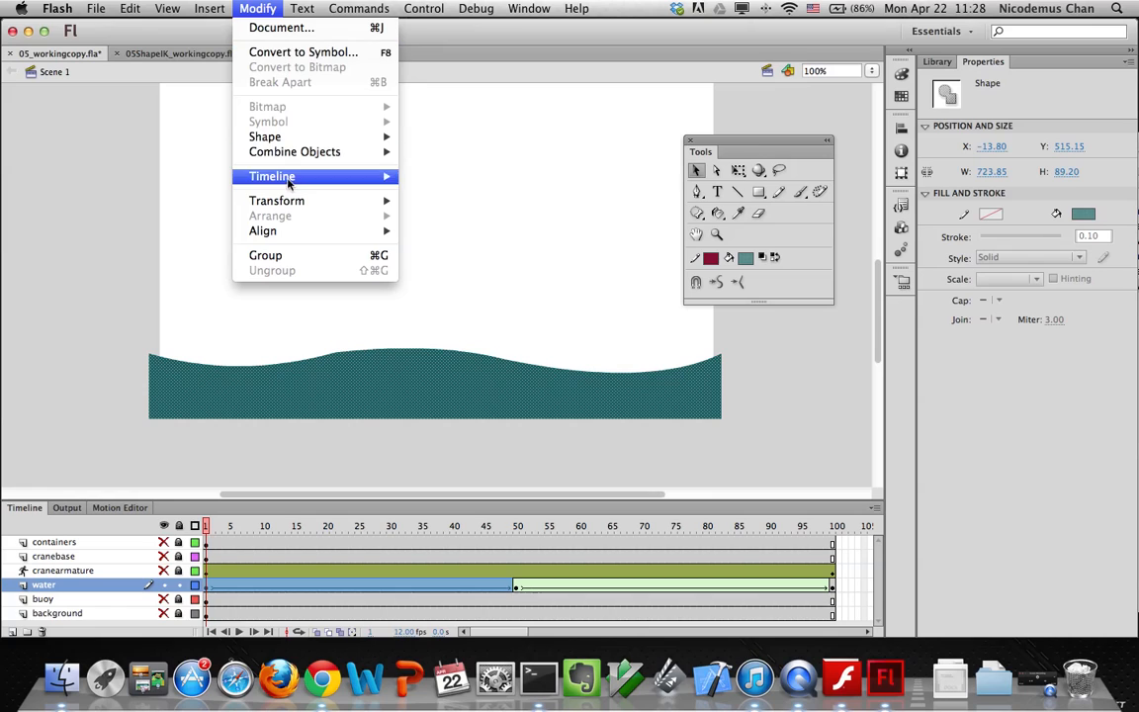
mouse_move(297, 138)
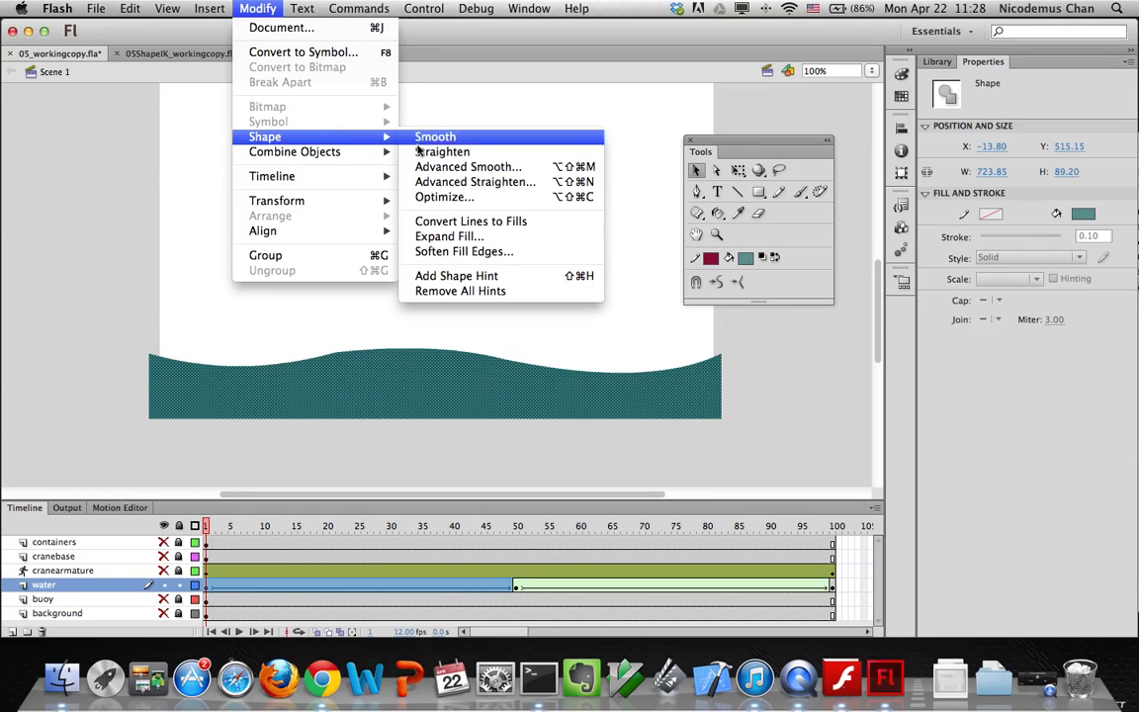
click(420, 276)
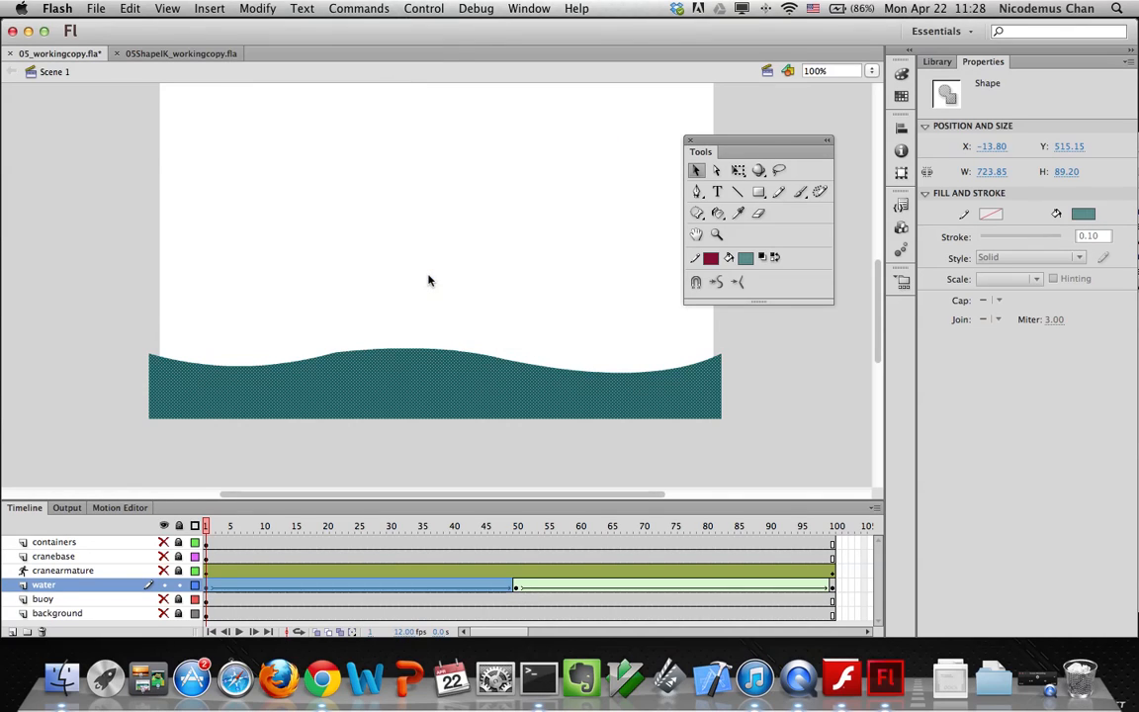
click(257, 9)
click(91, 226)
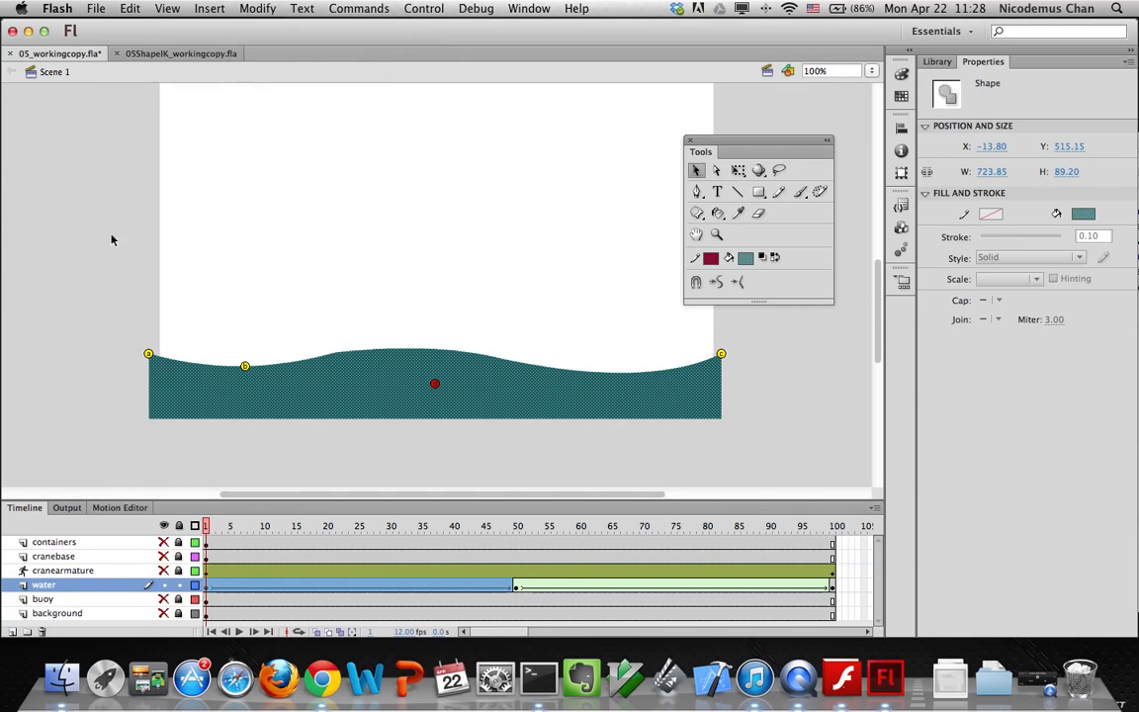
right_click(436, 388)
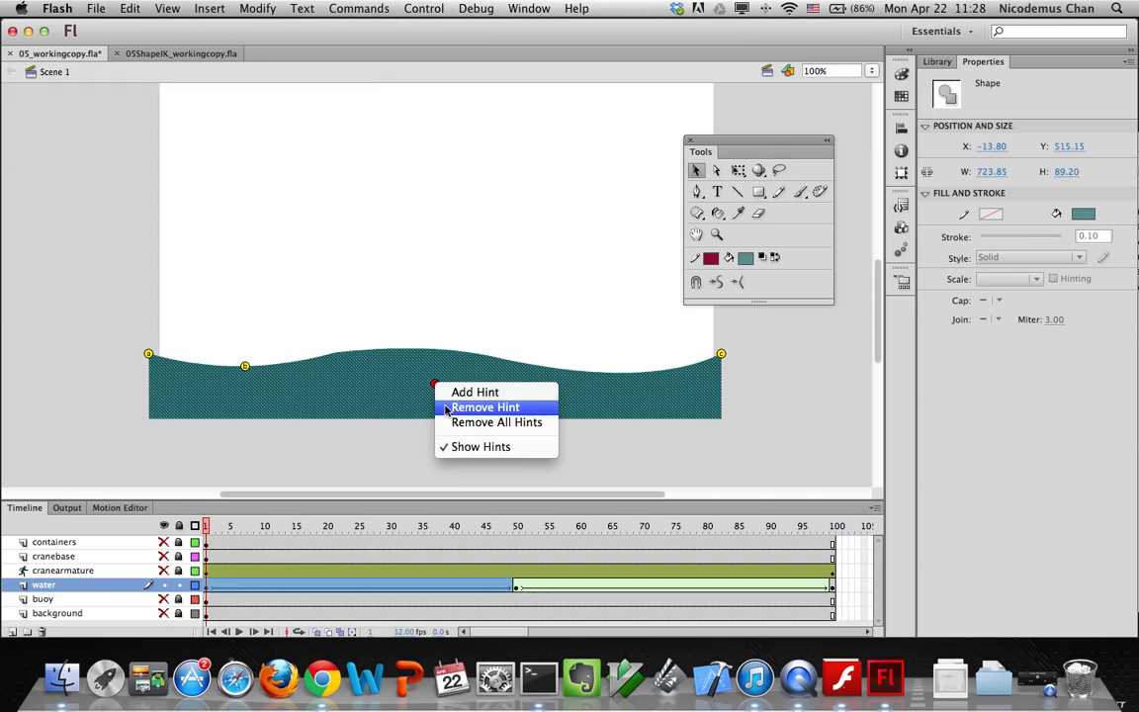
click(447, 409)
Remove the water layer's shape tween between frames 1 and 50, scrubbing the frames to check the shape
mouse_move(217, 526)
mouse_down()
mouse_move(204, 526)
mouse_move(268, 527)
mouse_move(196, 526)
mouse_move(453, 527)
mouse_move(213, 531)
mouse_up()
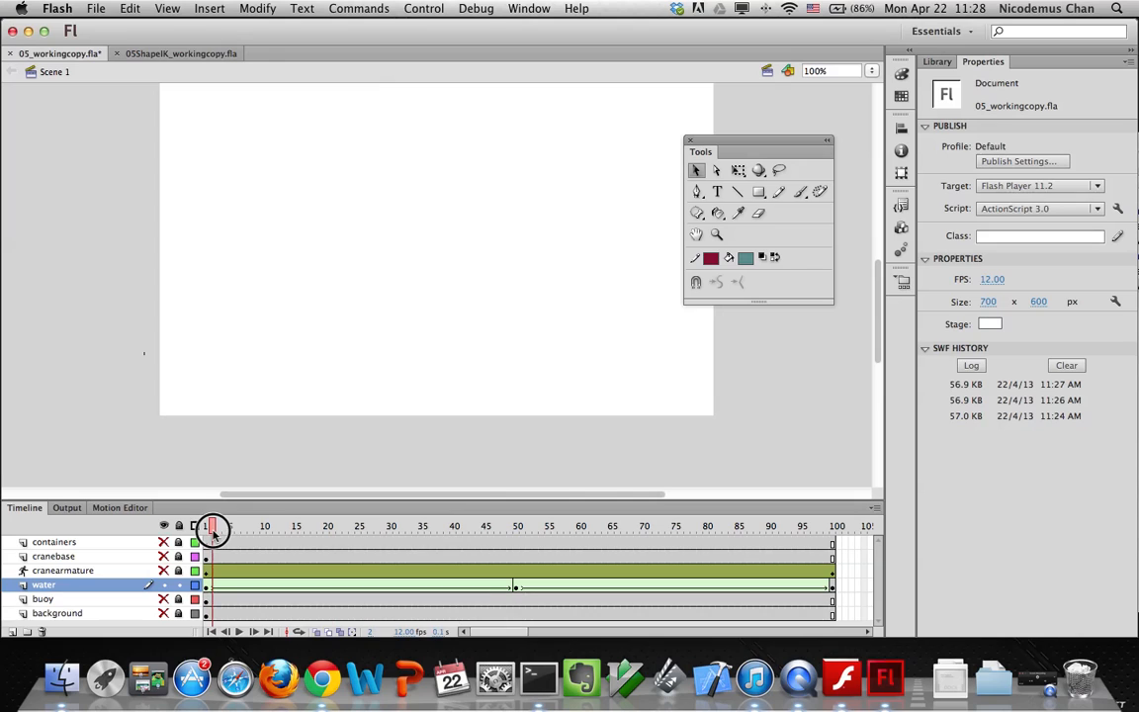
click(307, 587)
drag(302, 531, 224, 525)
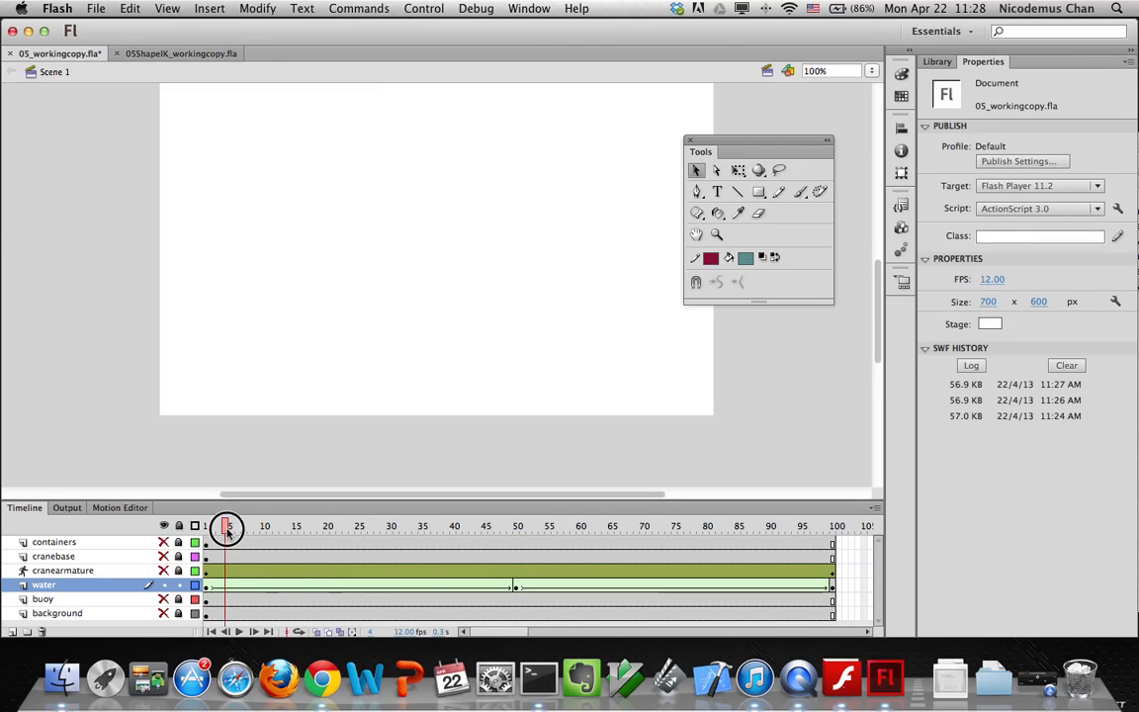
right_click(324, 588)
click(337, 248)
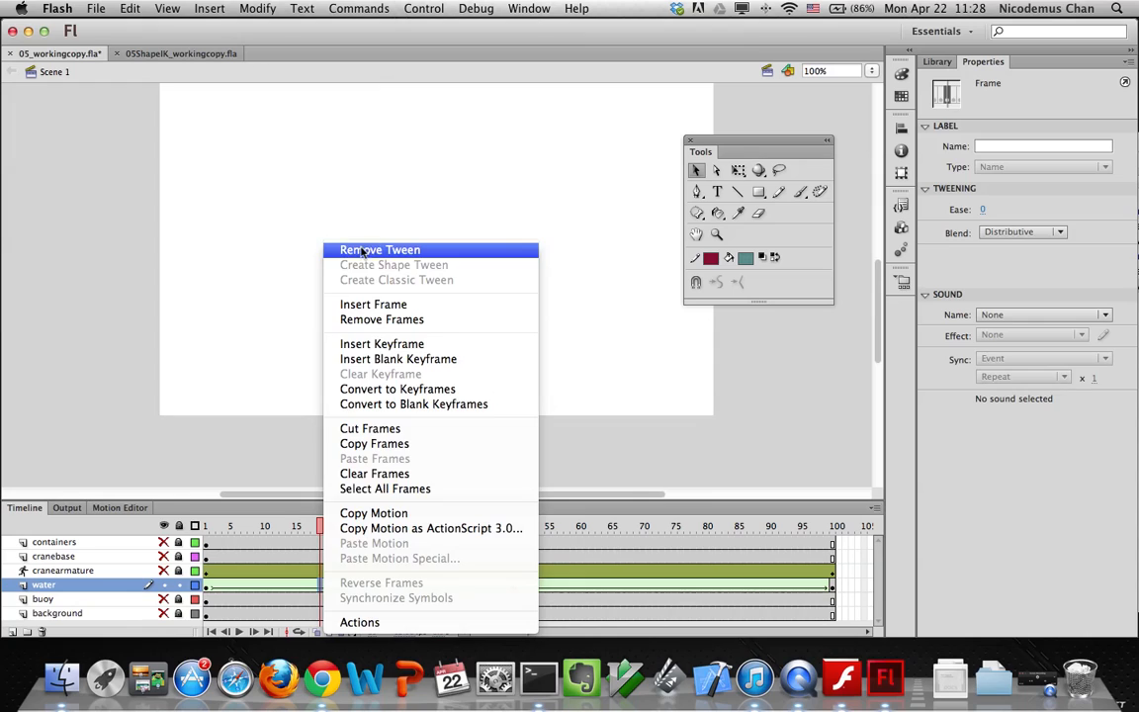
drag(321, 534, 228, 526)
click(516, 585)
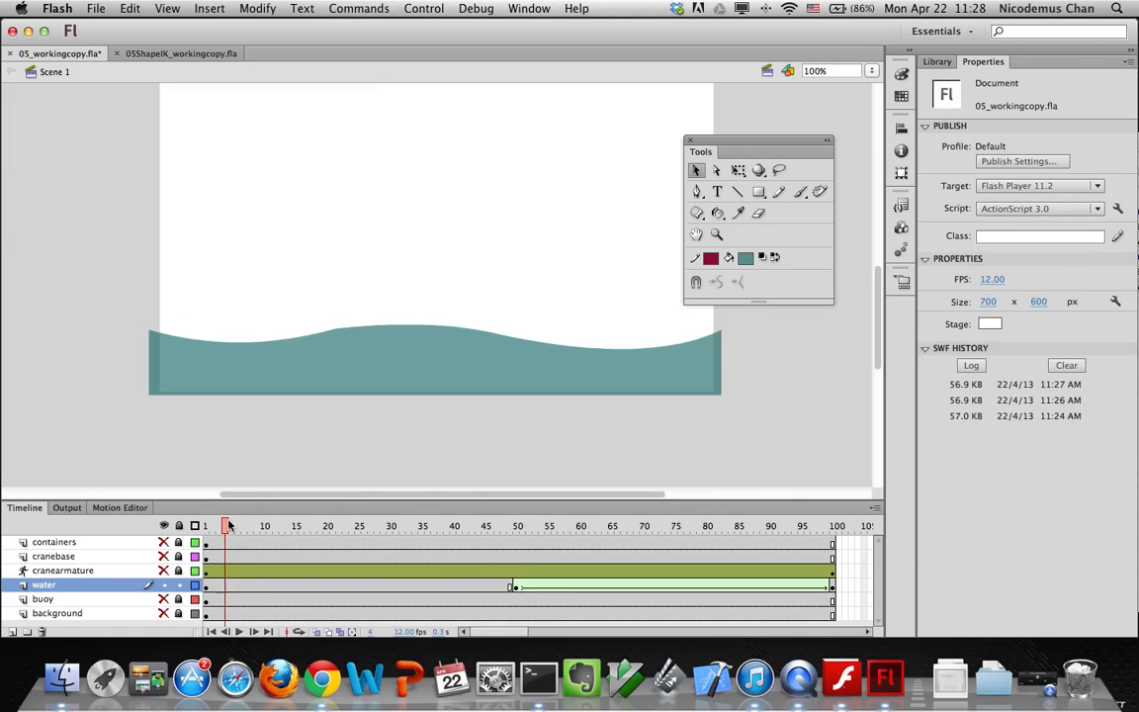
Create a new shape tween between frames 1 and 50 of the water layer and check the hints at frame 50
right_click(333, 591)
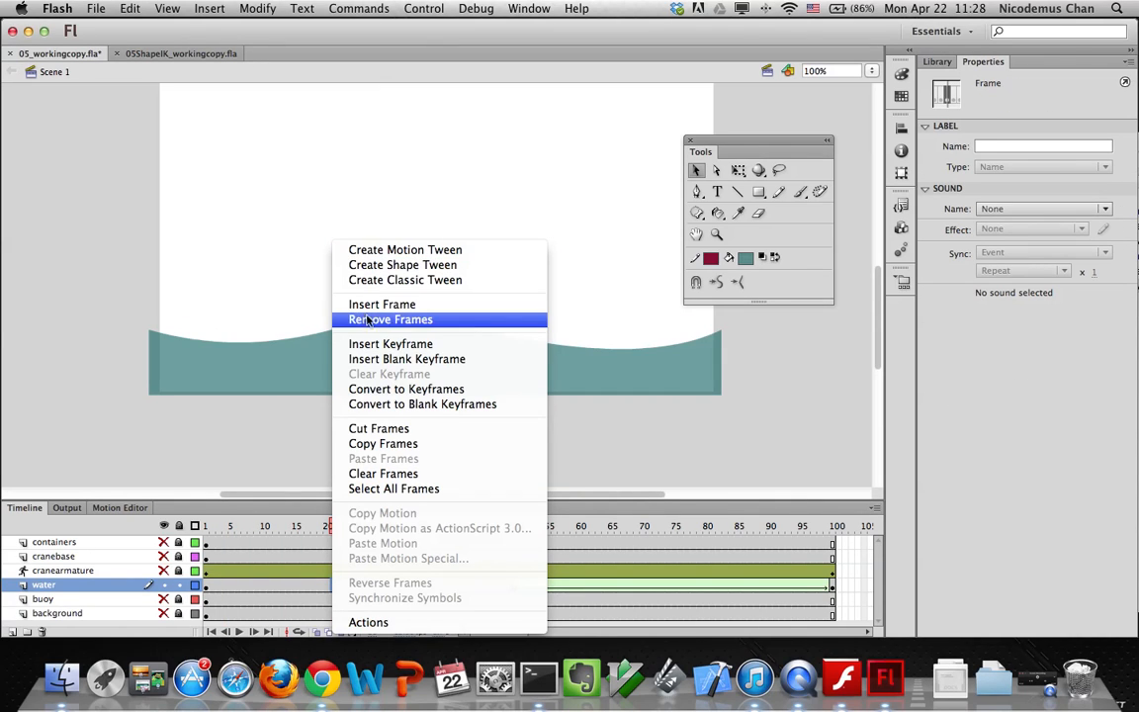
click(371, 265)
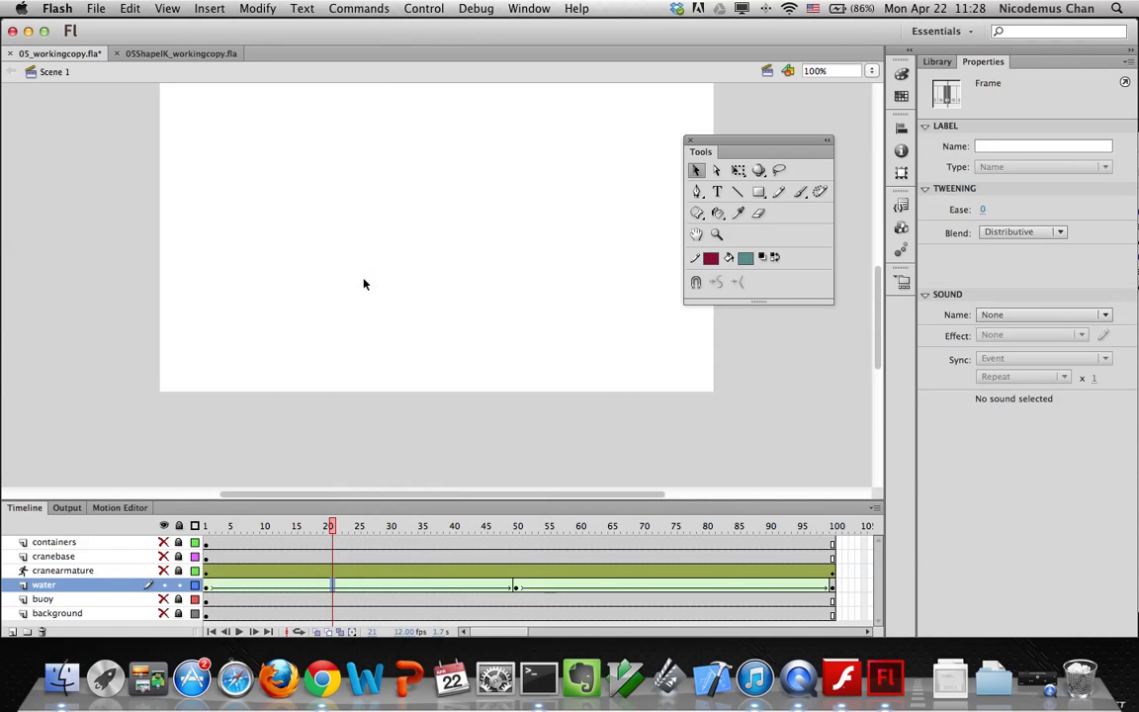
click(517, 589)
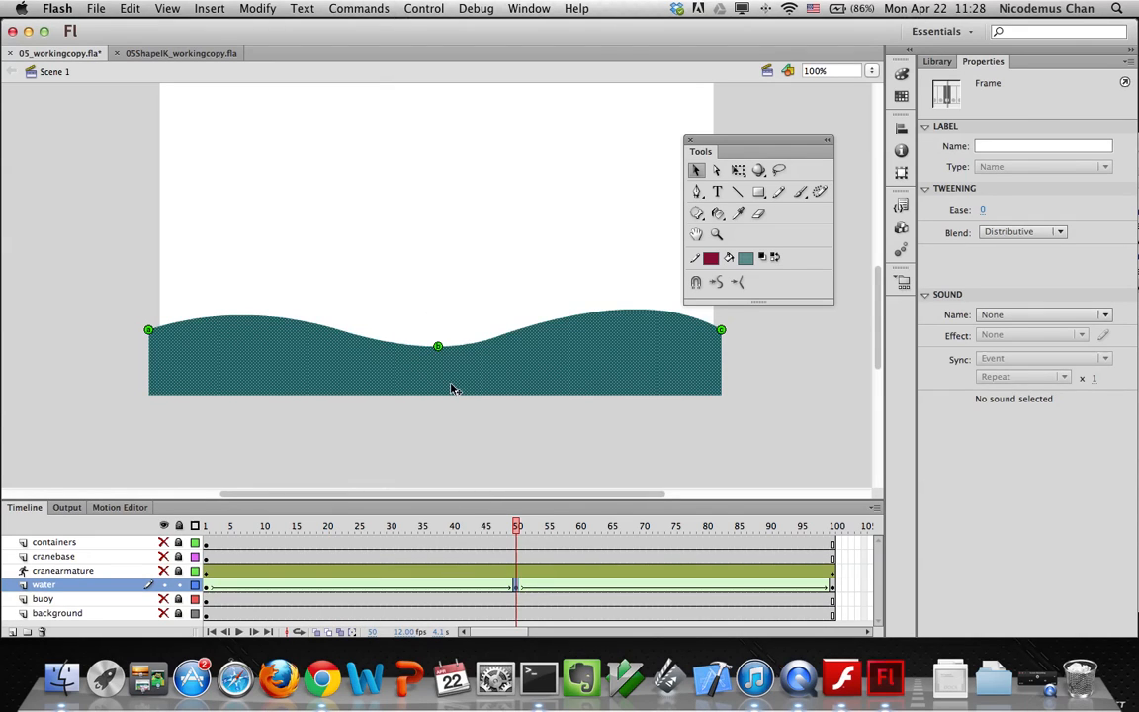
Try to remove all shape hints from the water while on the frame 50 keyframe
right_click(451, 387)
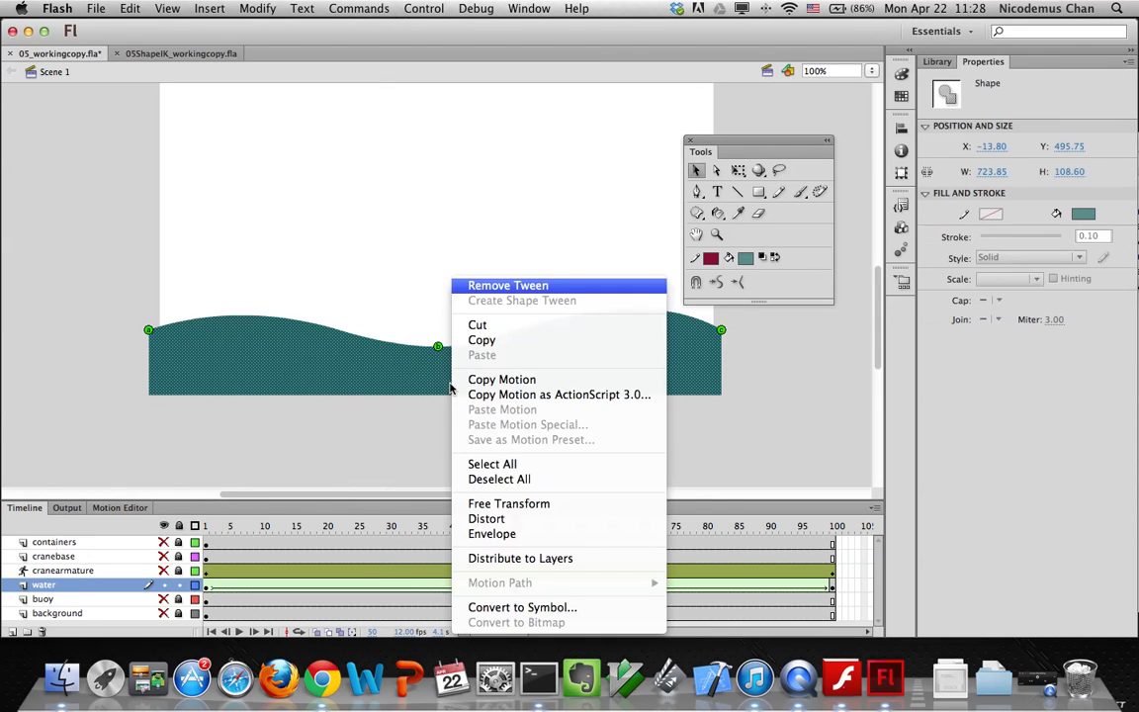
click(257, 9)
click(257, 9)
mouse_move(294, 139)
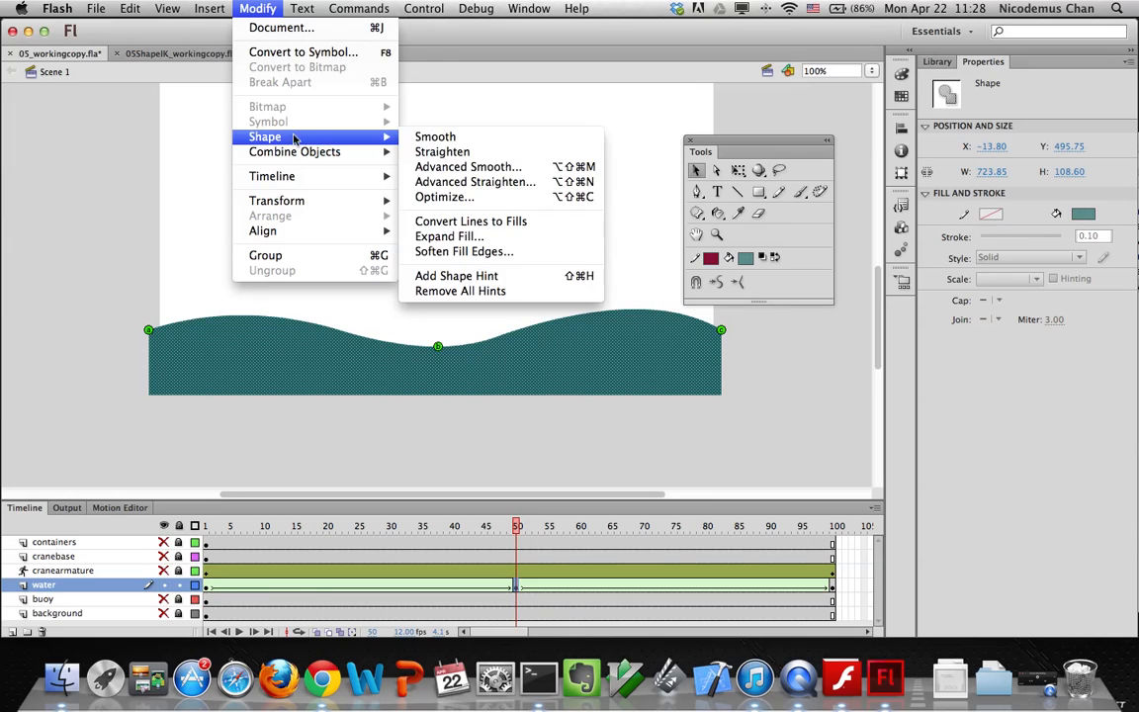
click(433, 293)
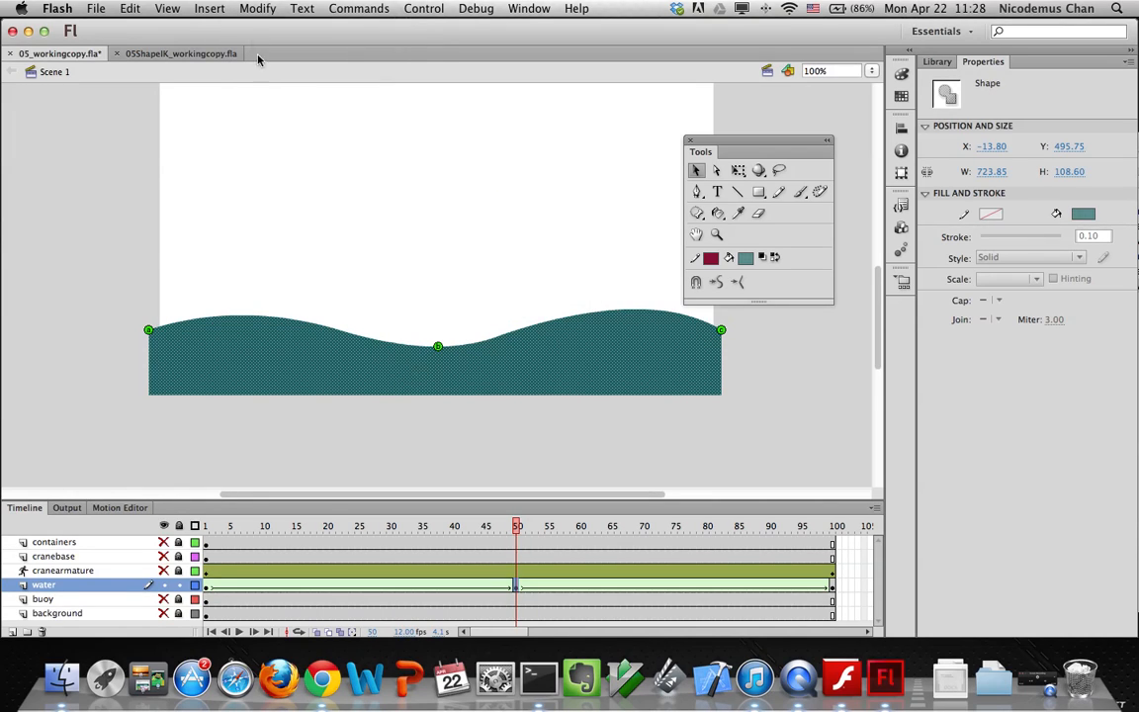
click(300, 9)
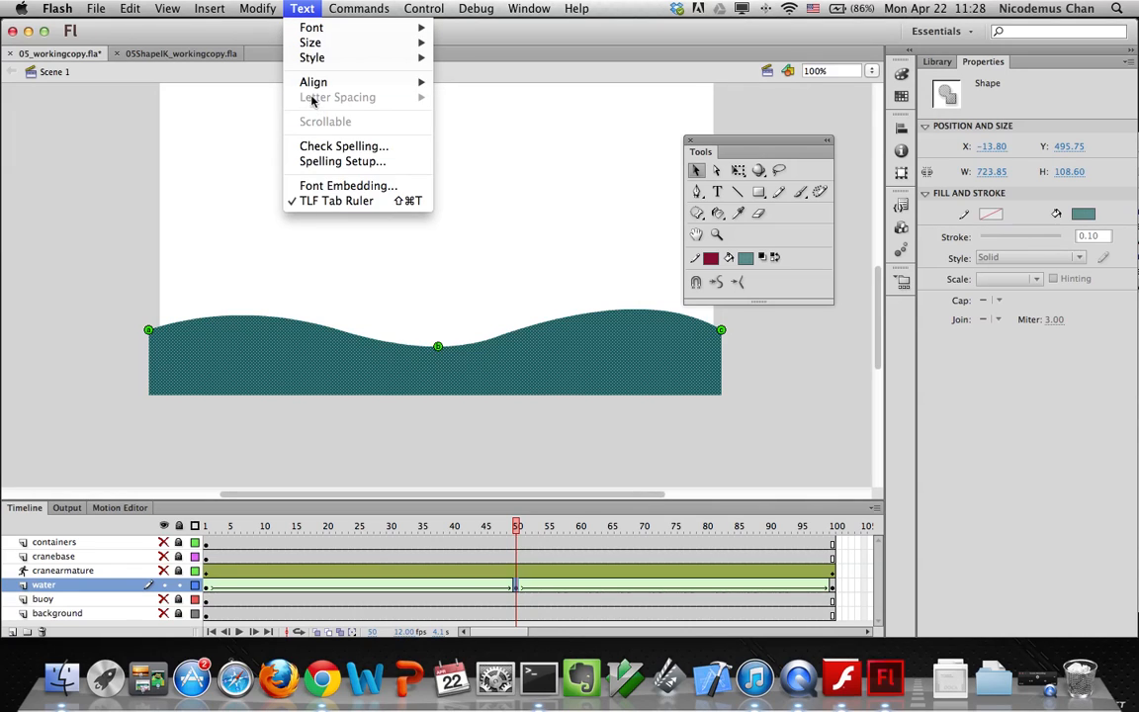
mouse_move(257, 9)
mouse_move(265, 137)
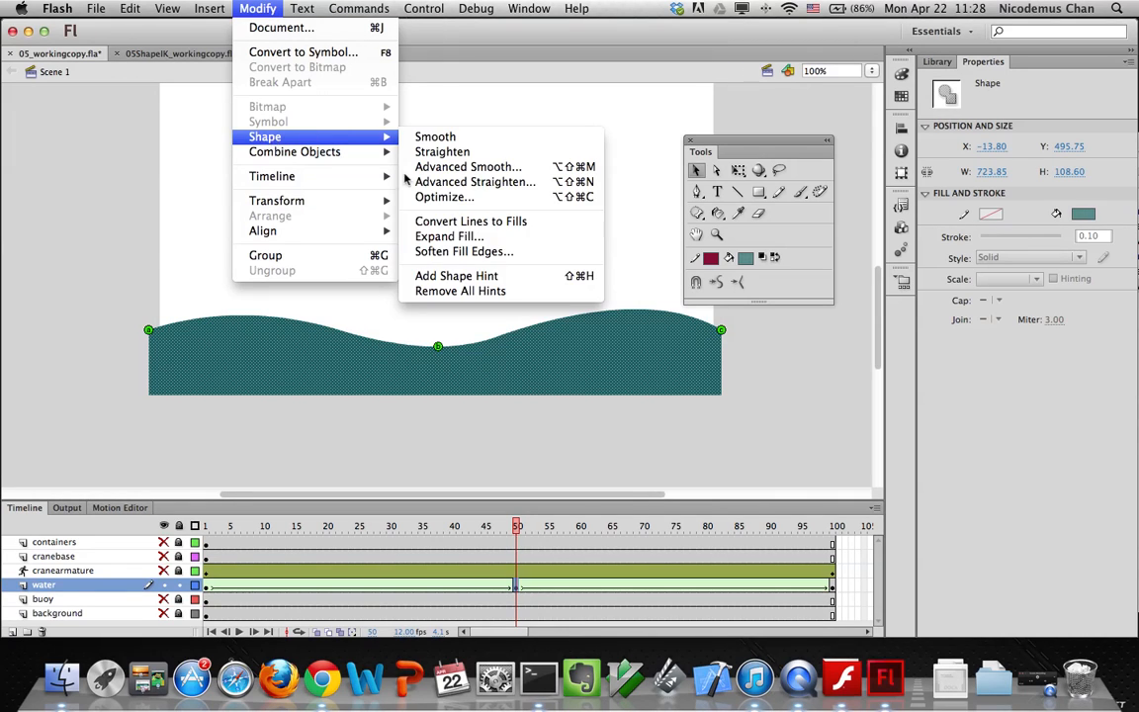
click(435, 291)
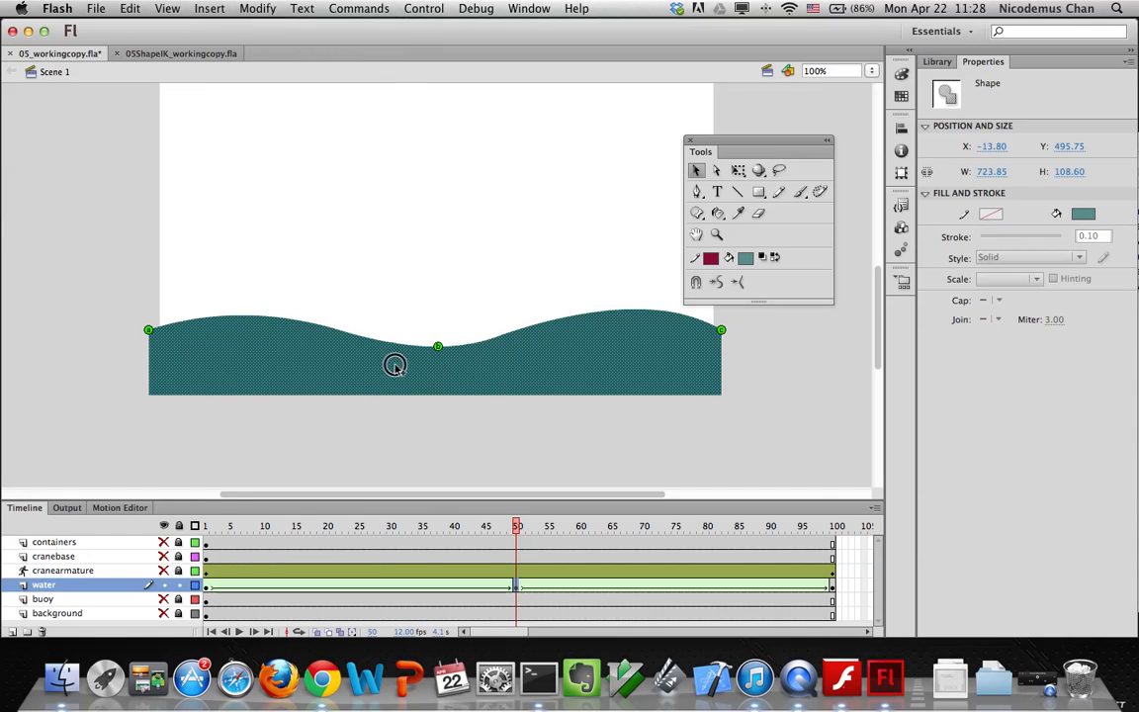
click(402, 286)
right_click(438, 348)
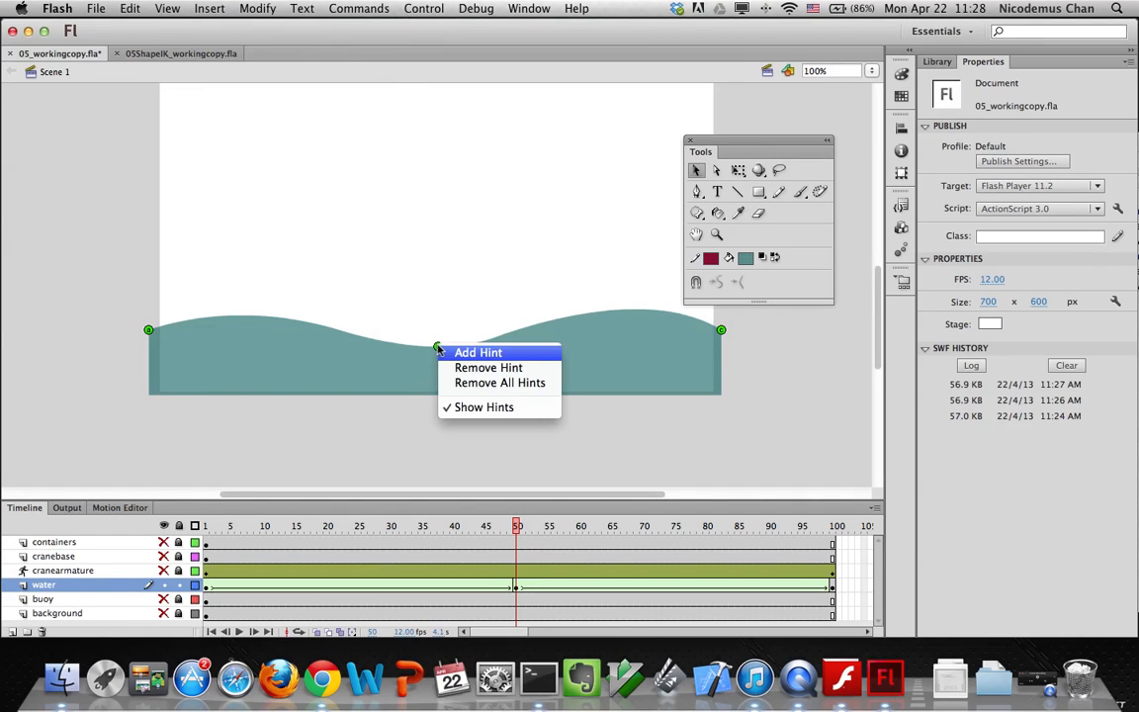
click(463, 384)
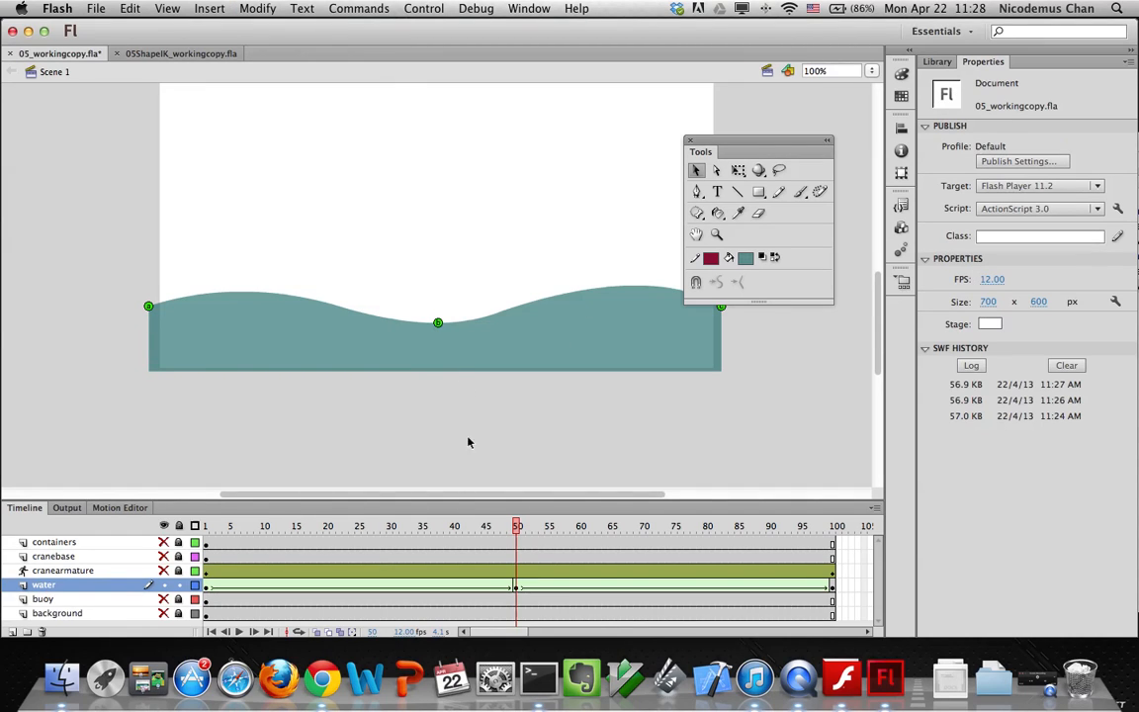
scroll(466, 411, down, 5)
scroll(516, 487, up, 8)
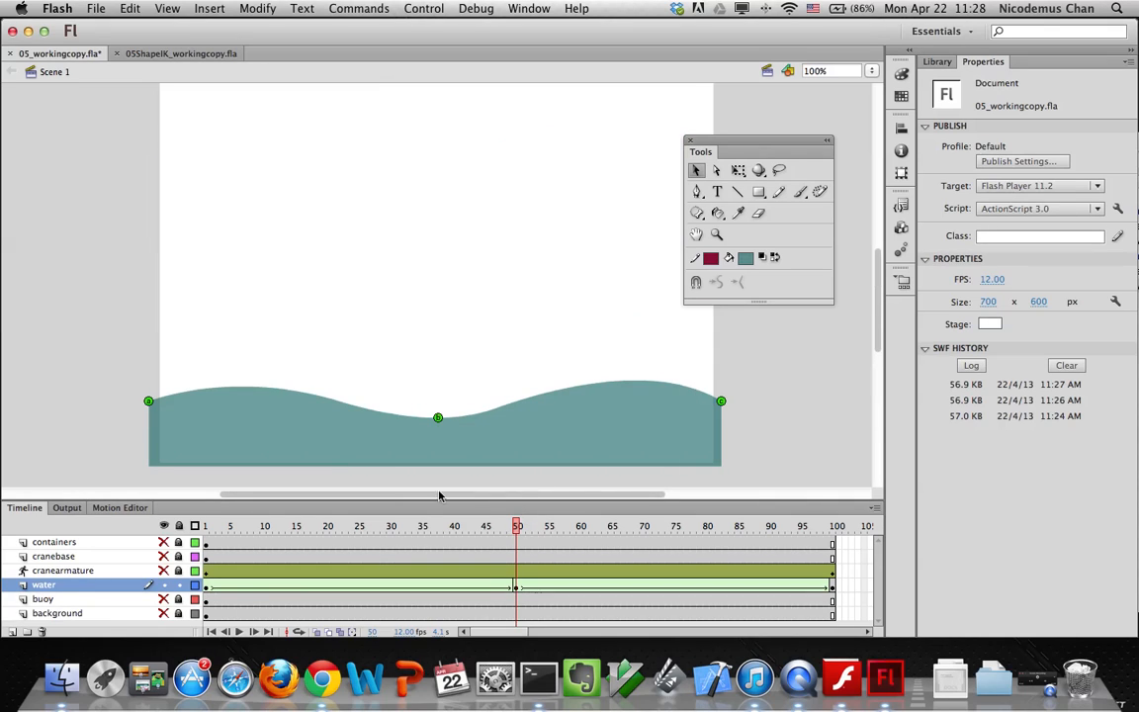
Remove all shape hints from the water shape at the frame 1 keyframe
drag(504, 525, 186, 524)
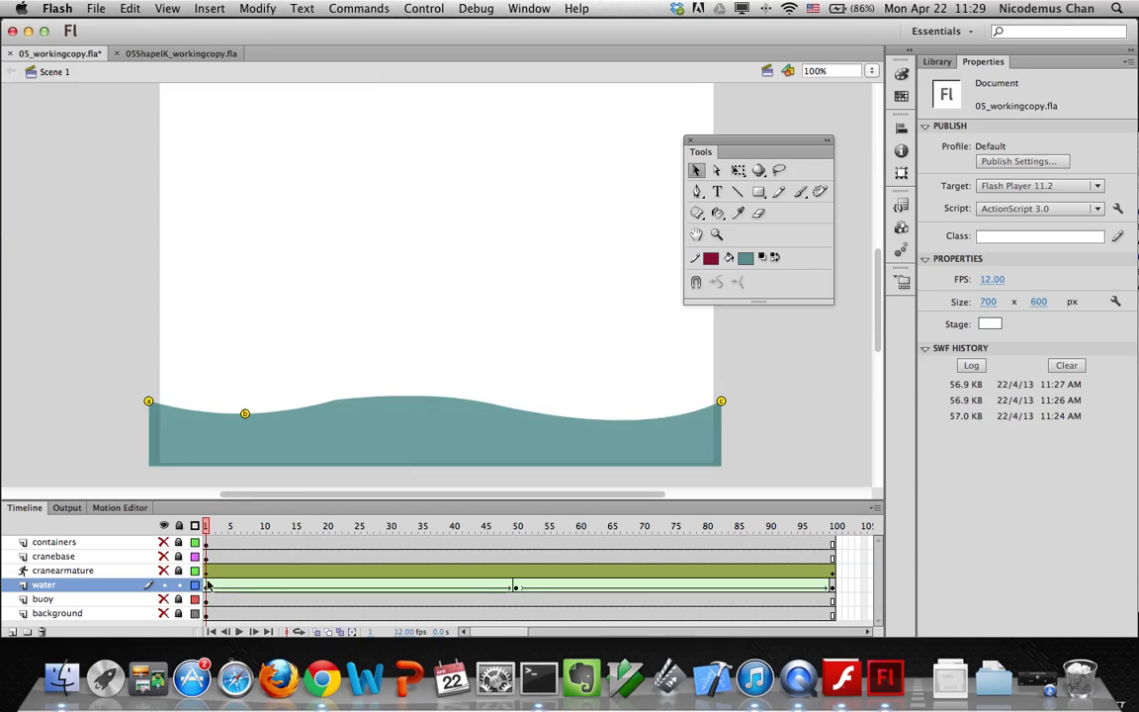
click(208, 586)
right_click(323, 442)
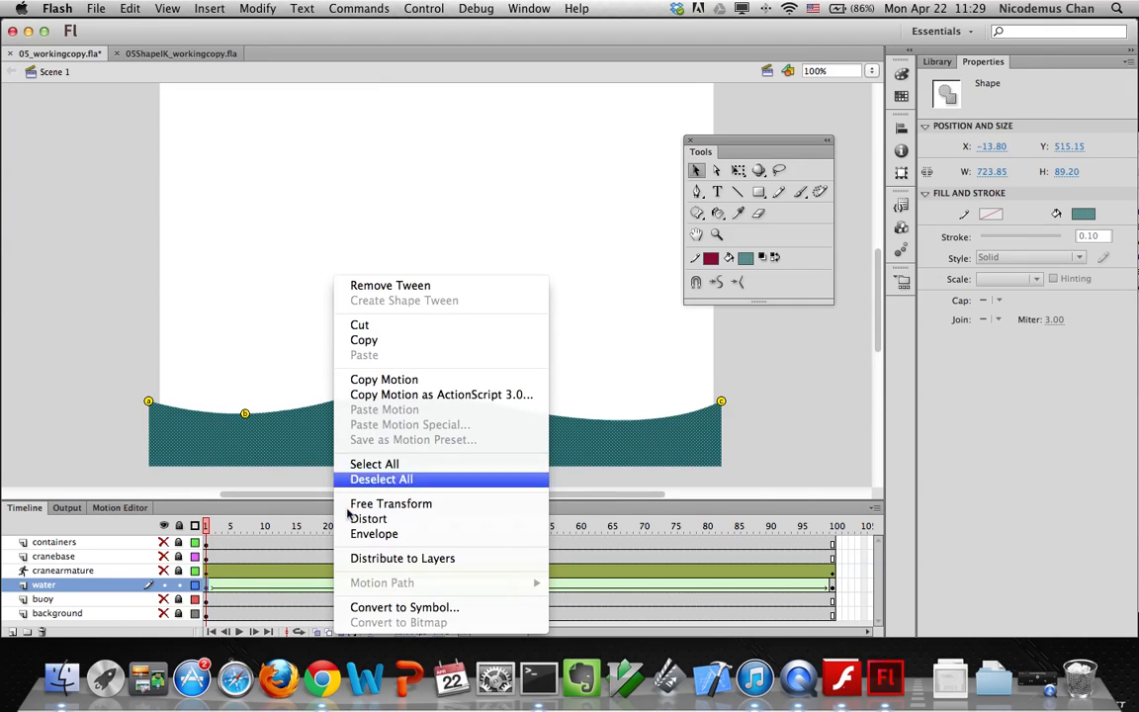
click(253, 12)
click(248, 10)
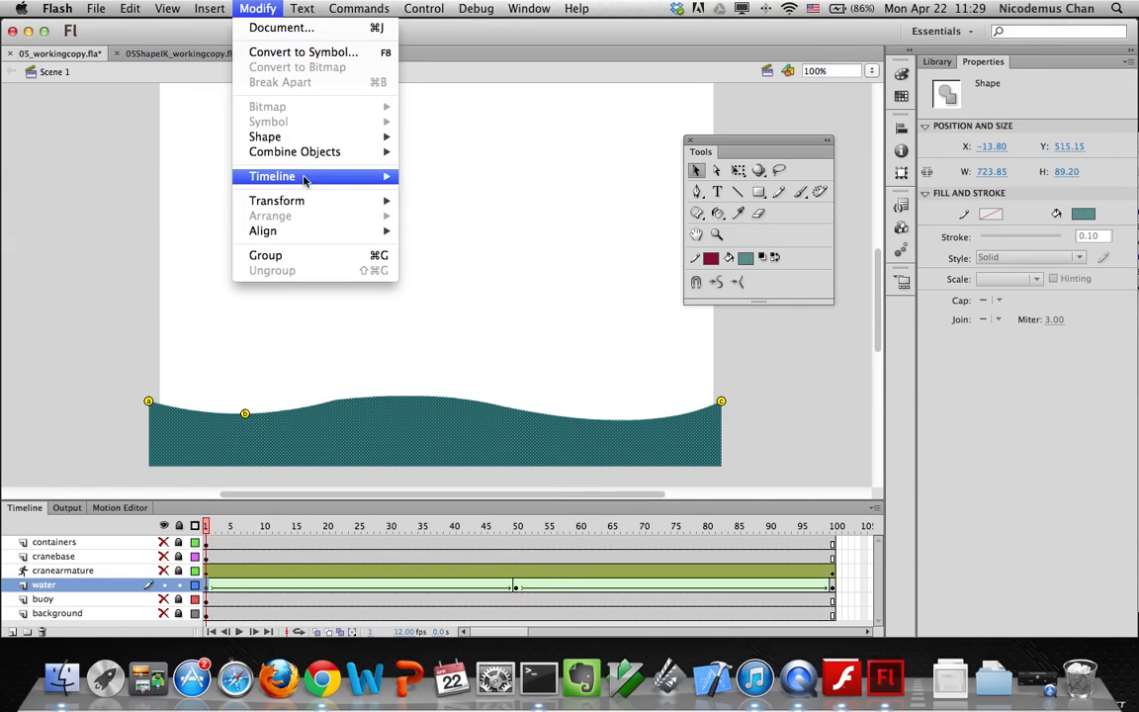
mouse_move(302, 141)
click(450, 291)
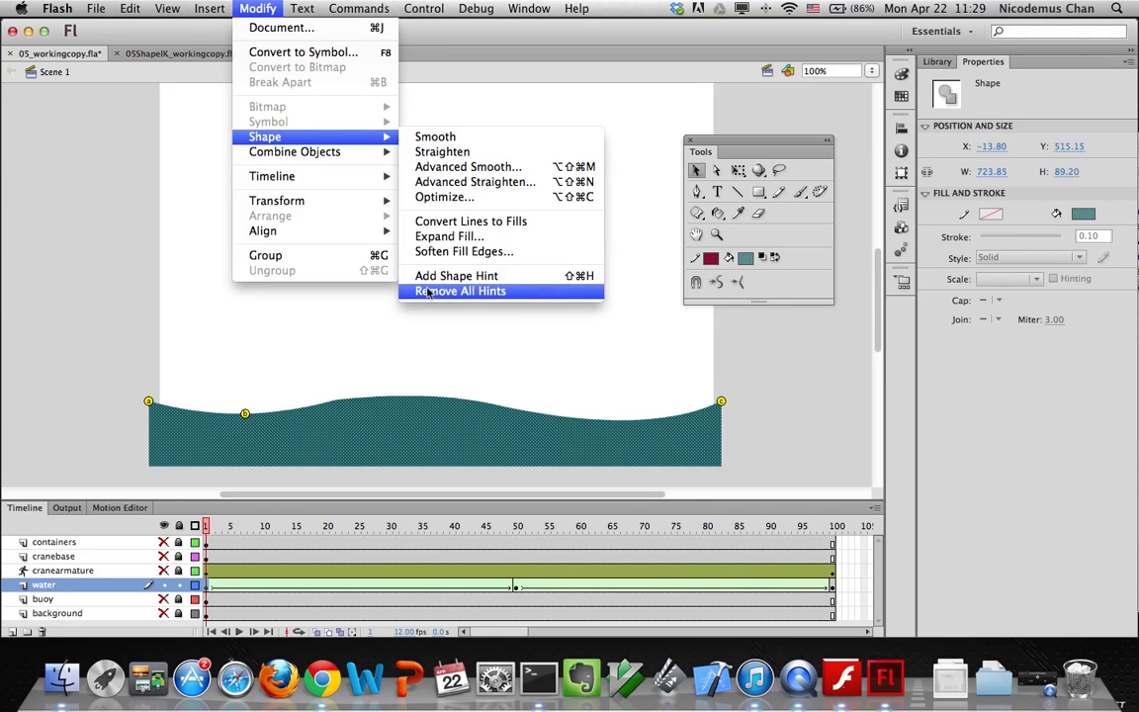
Check the frame 50 water keyframe and apply Remove All Hints there as well
click(515, 587)
click(259, 9)
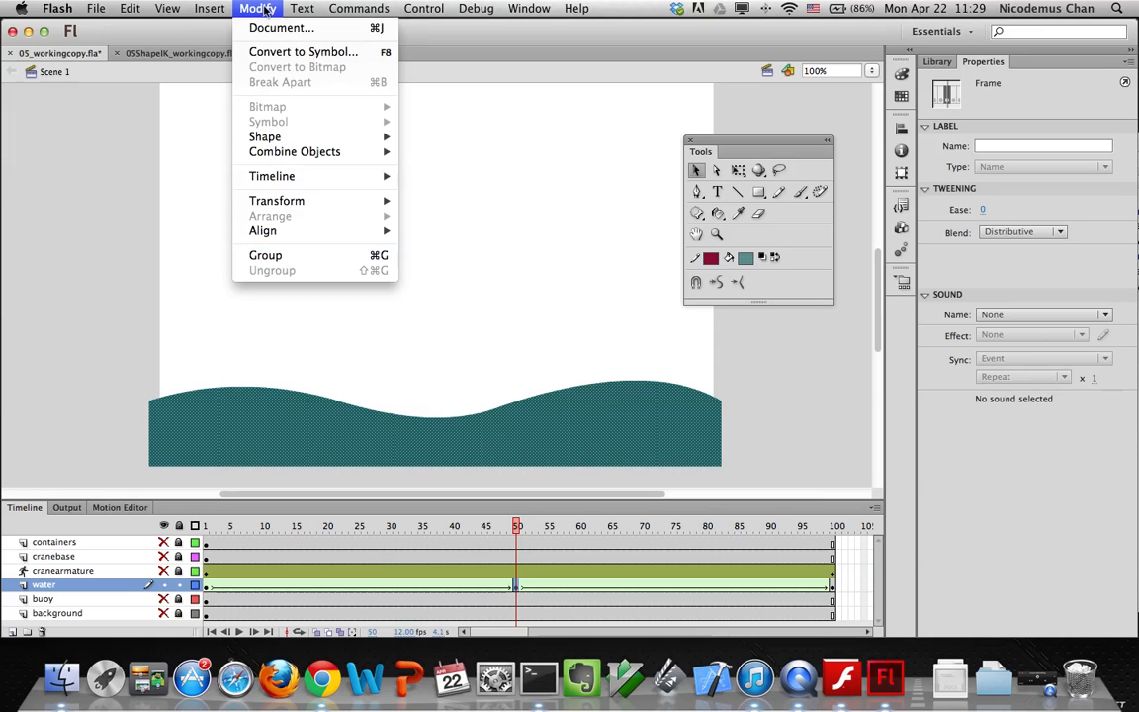
mouse_move(276, 136)
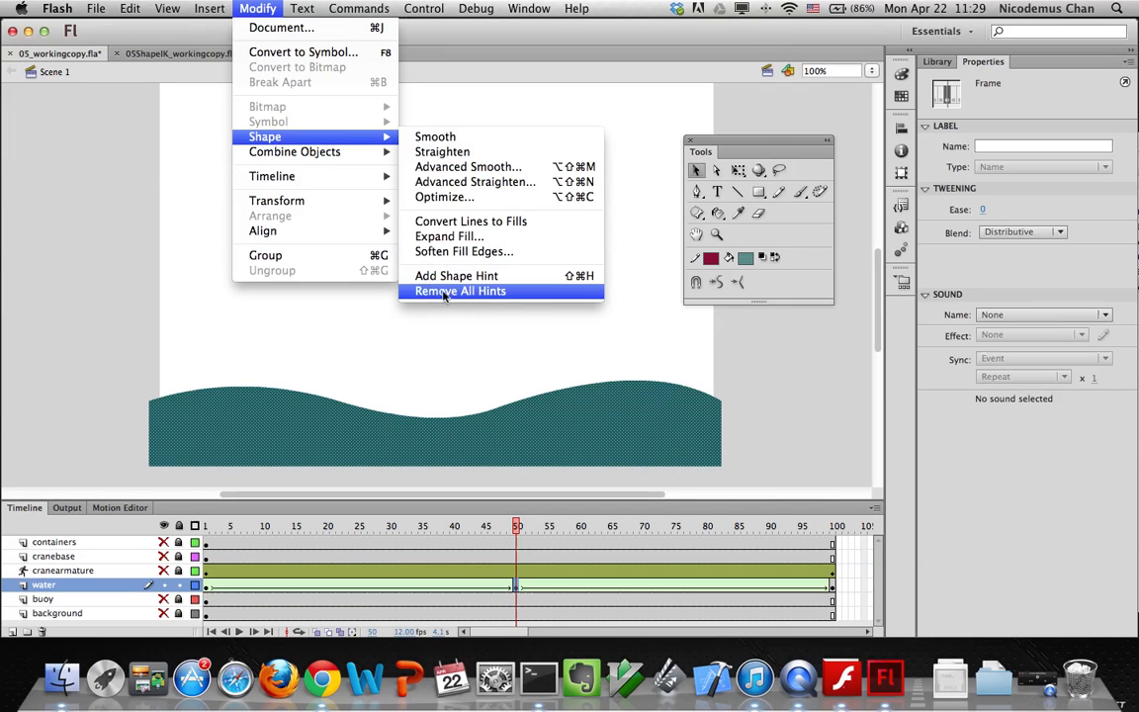
click(445, 292)
Add a shape hint to the water at frame 1 and place it on the shape's upper-left corner
drag(517, 542, 203, 584)
click(205, 584)
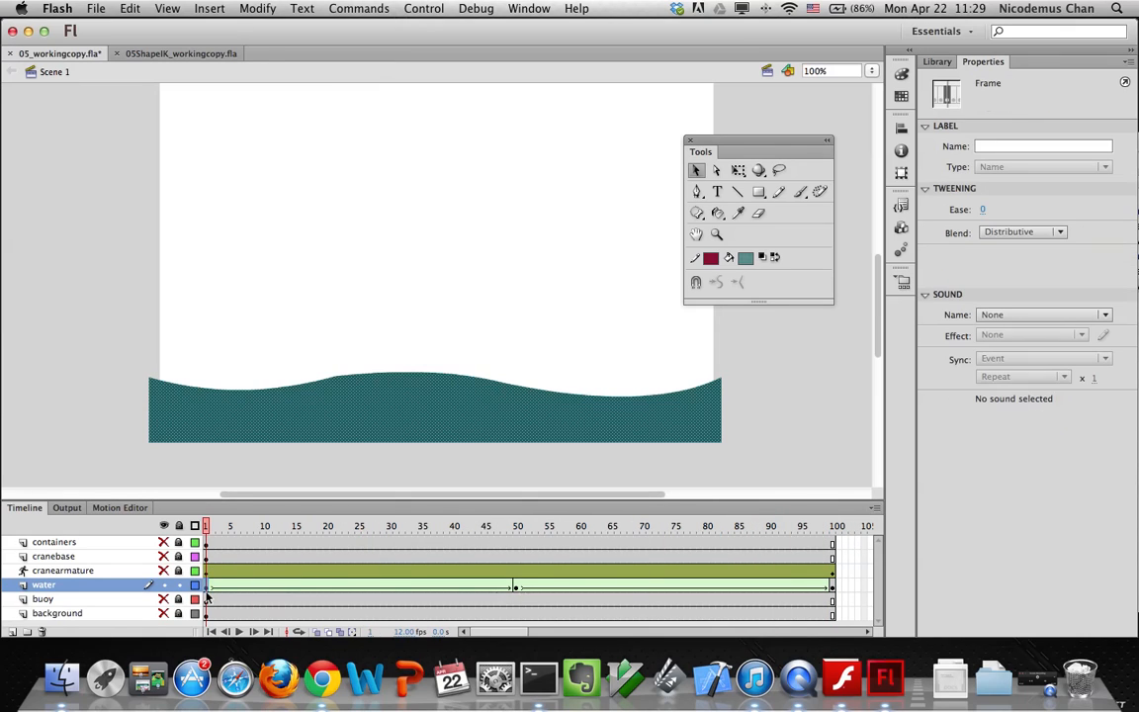
click(257, 8)
mouse_move(381, 136)
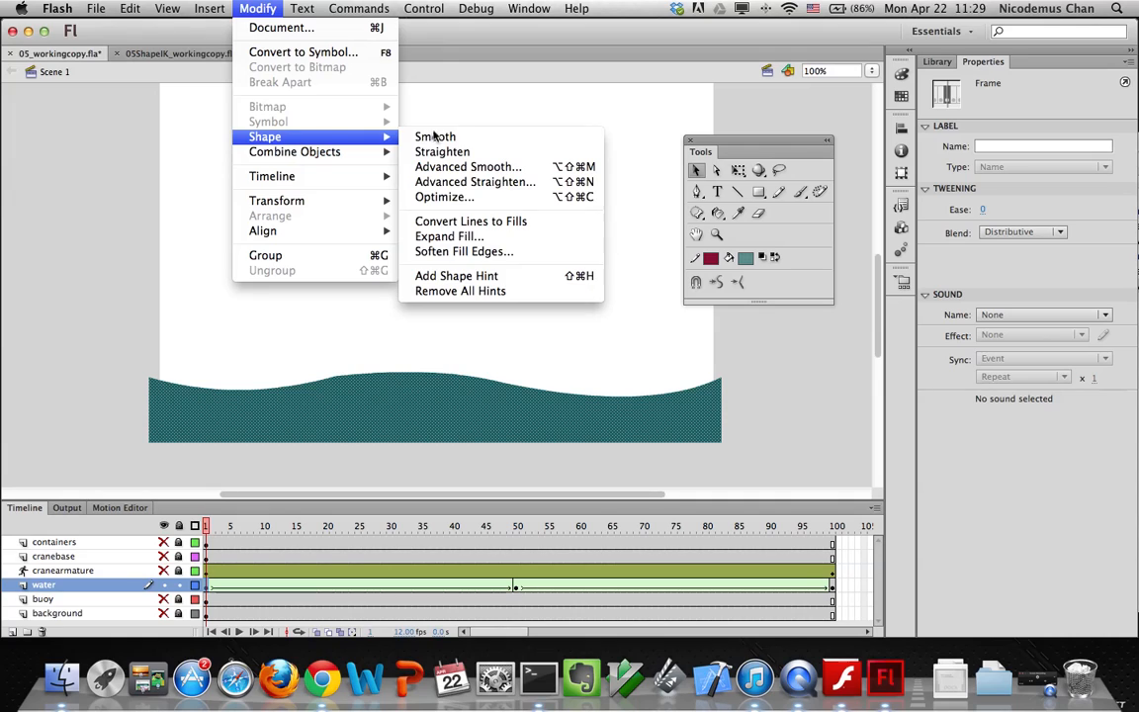
click(458, 277)
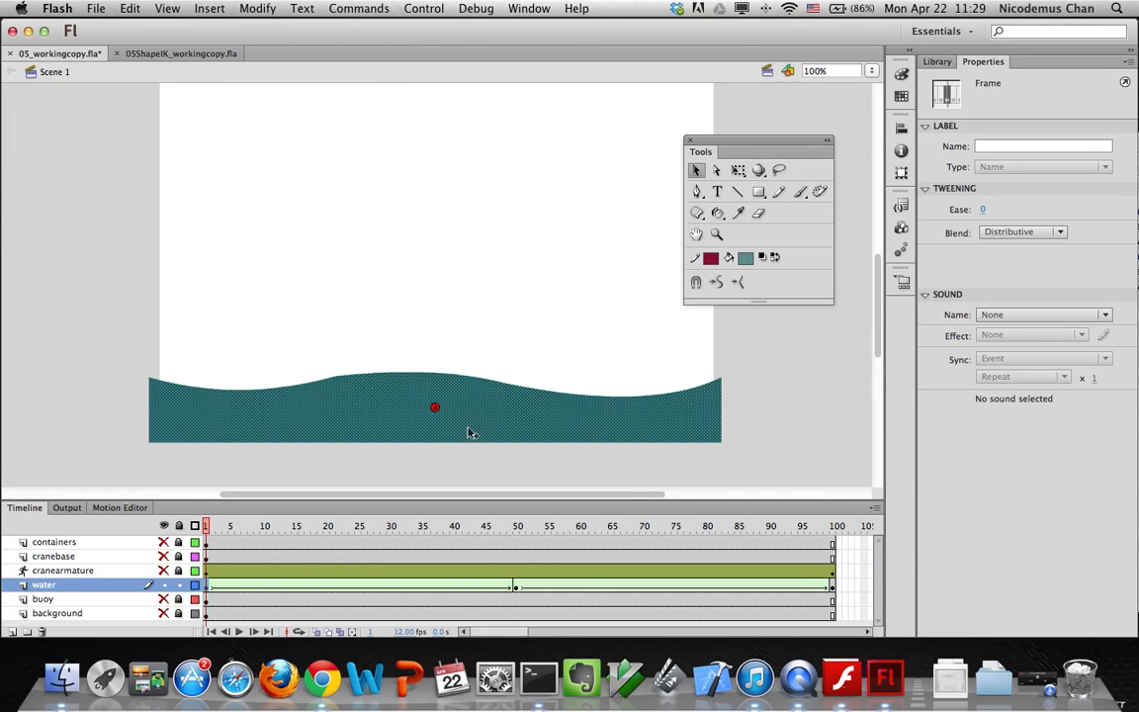
drag(438, 414, 420, 411)
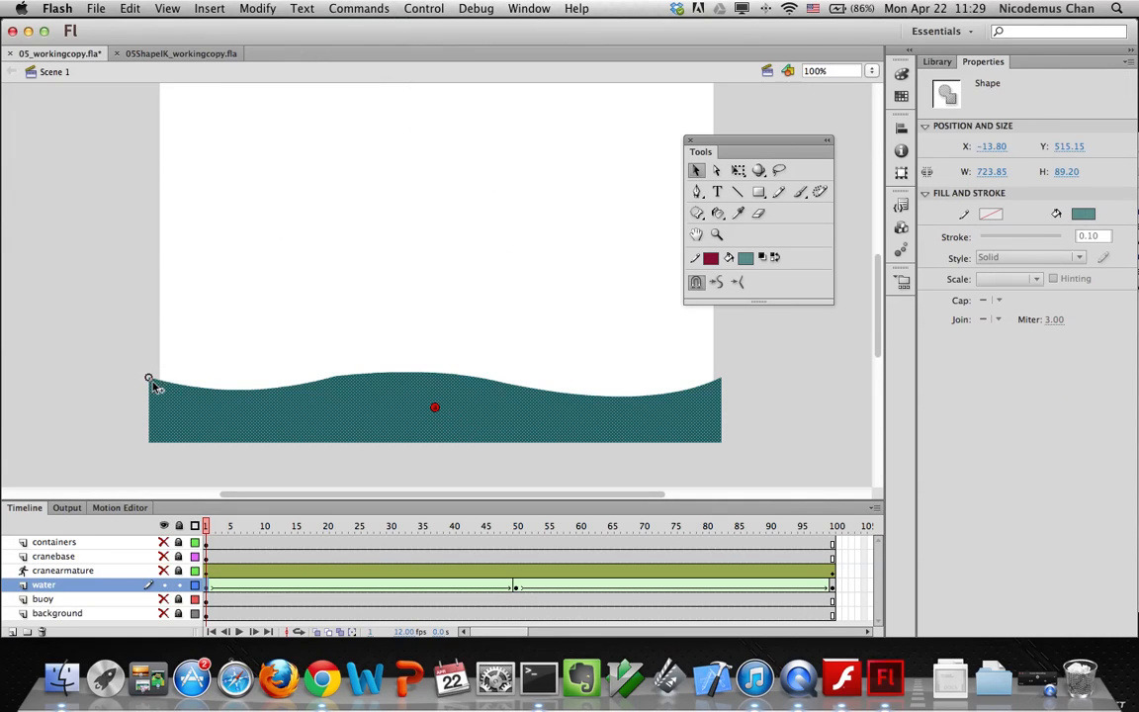
Add a second shape hint at frame 1 and place it on the water's top edge, in the left wave trough
click(259, 9)
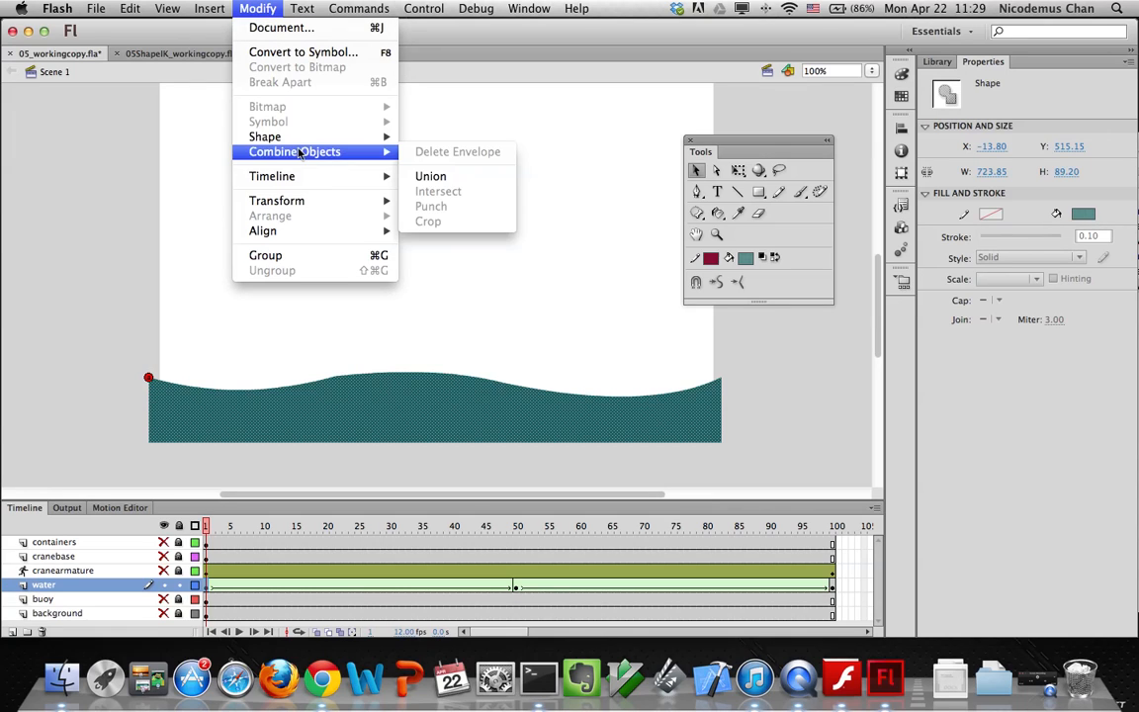
mouse_move(293, 137)
click(455, 275)
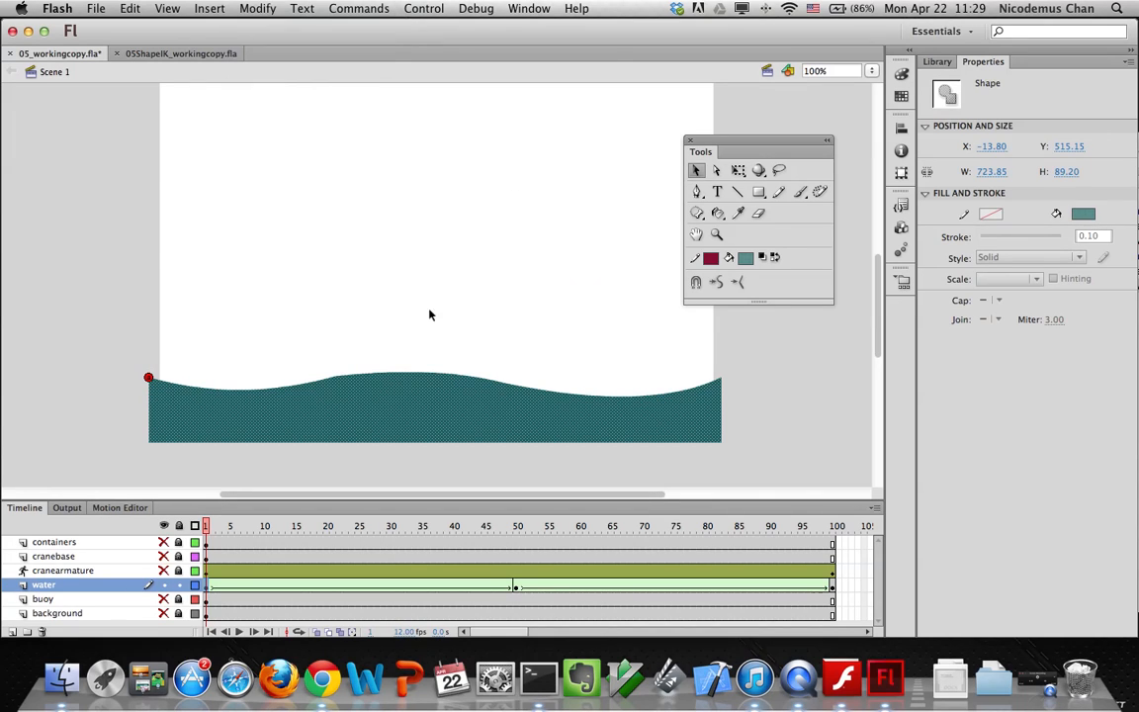
drag(438, 414, 264, 389)
Add a third shape hint at frame 1 and place it on the water's upper-right corner
click(258, 9)
mouse_move(297, 137)
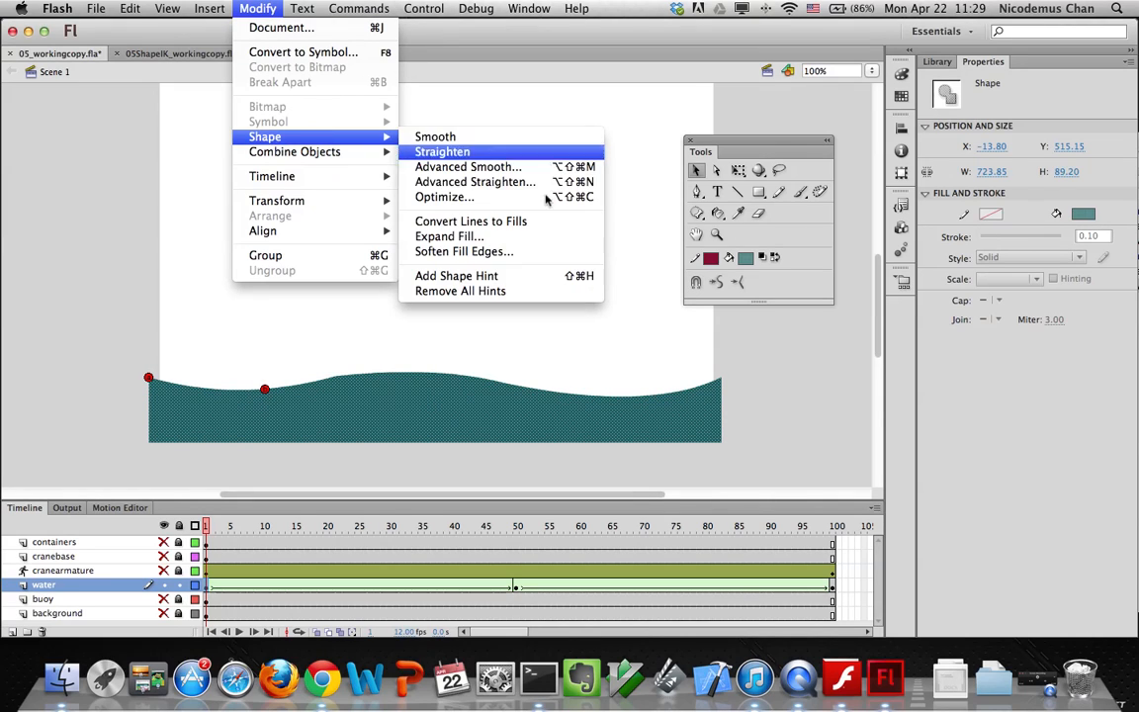
click(511, 275)
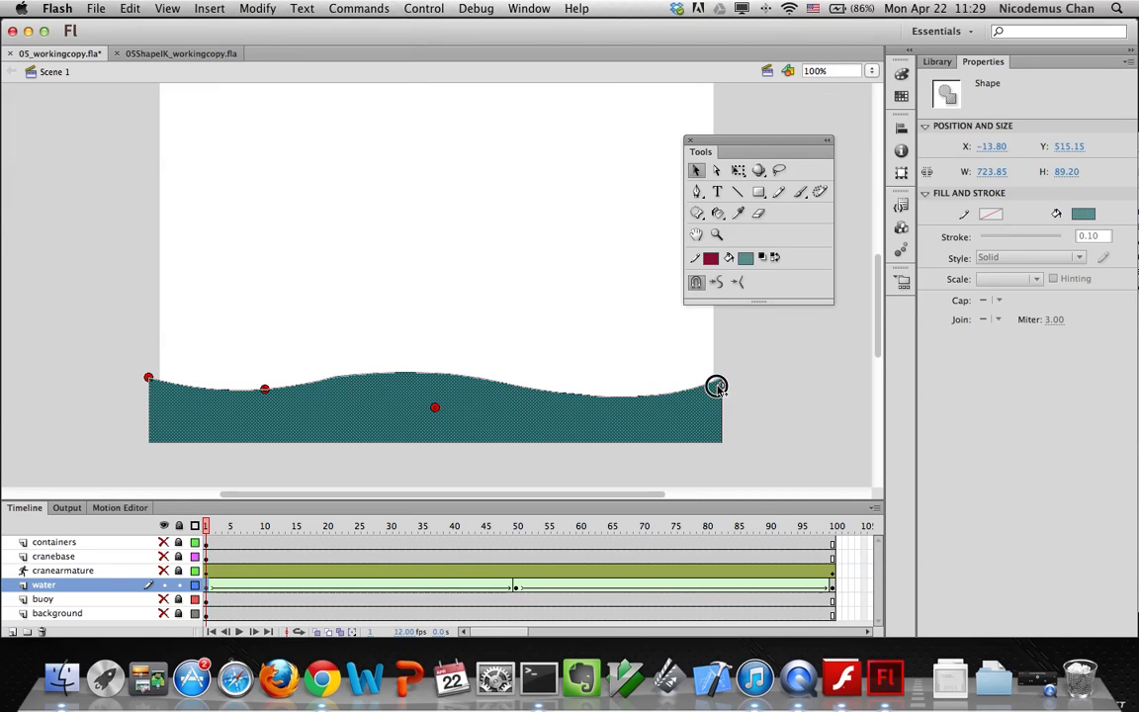
drag(716, 383, 721, 378)
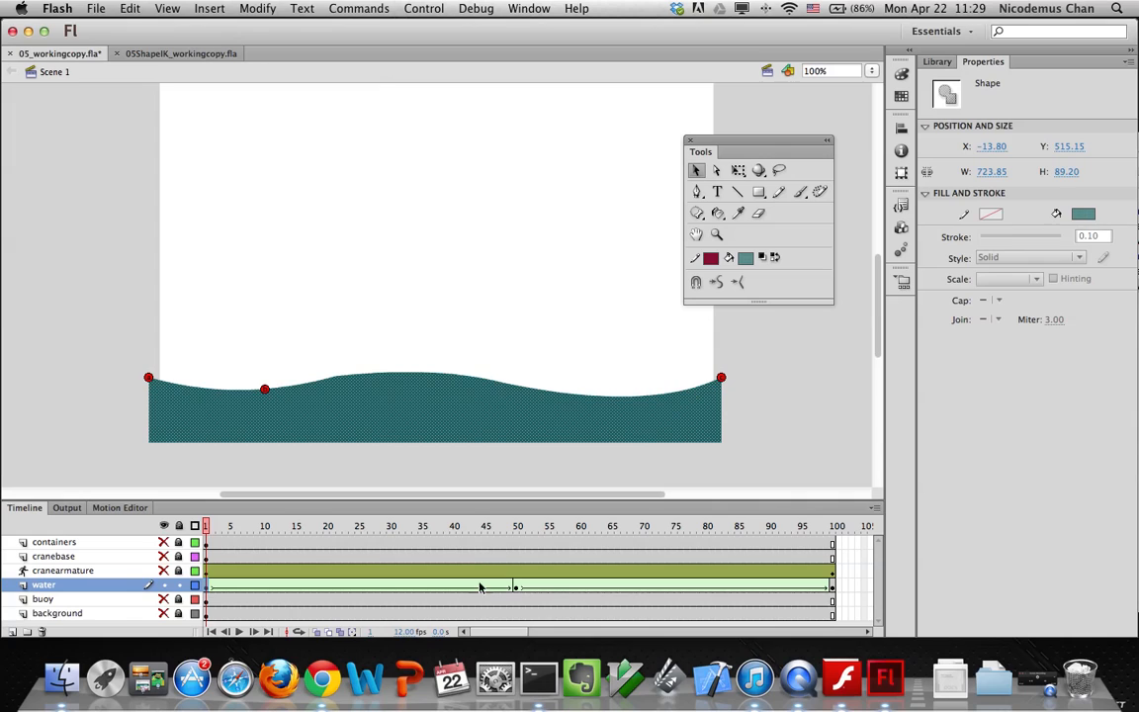
At frame 50, place hints c and a on the water's upper-right and upper-left corners and hint b on its top edge, then return to frame 1
click(515, 590)
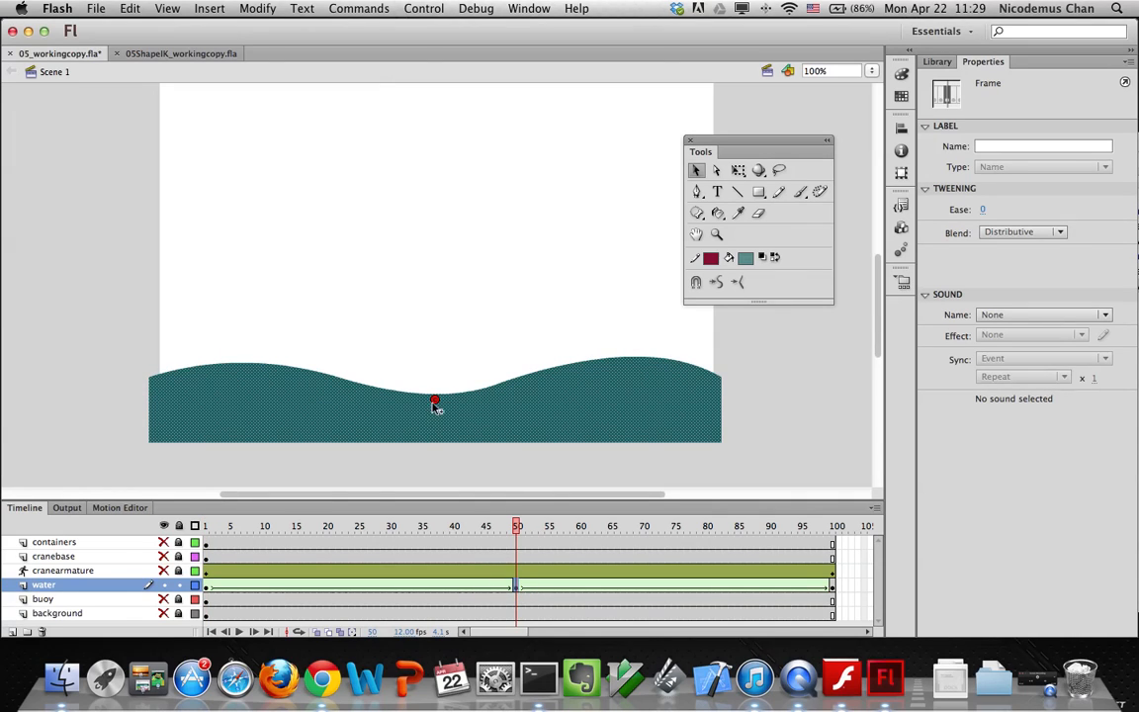
drag(435, 403, 721, 381)
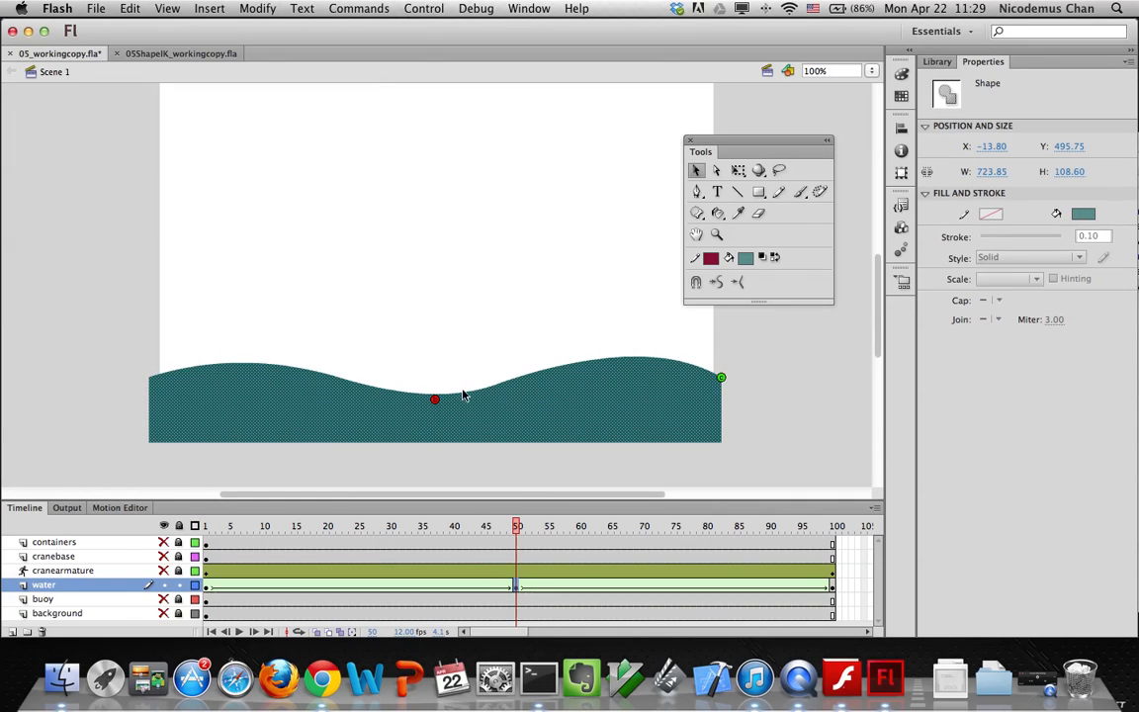
drag(436, 402, 148, 377)
drag(515, 525, 204, 527)
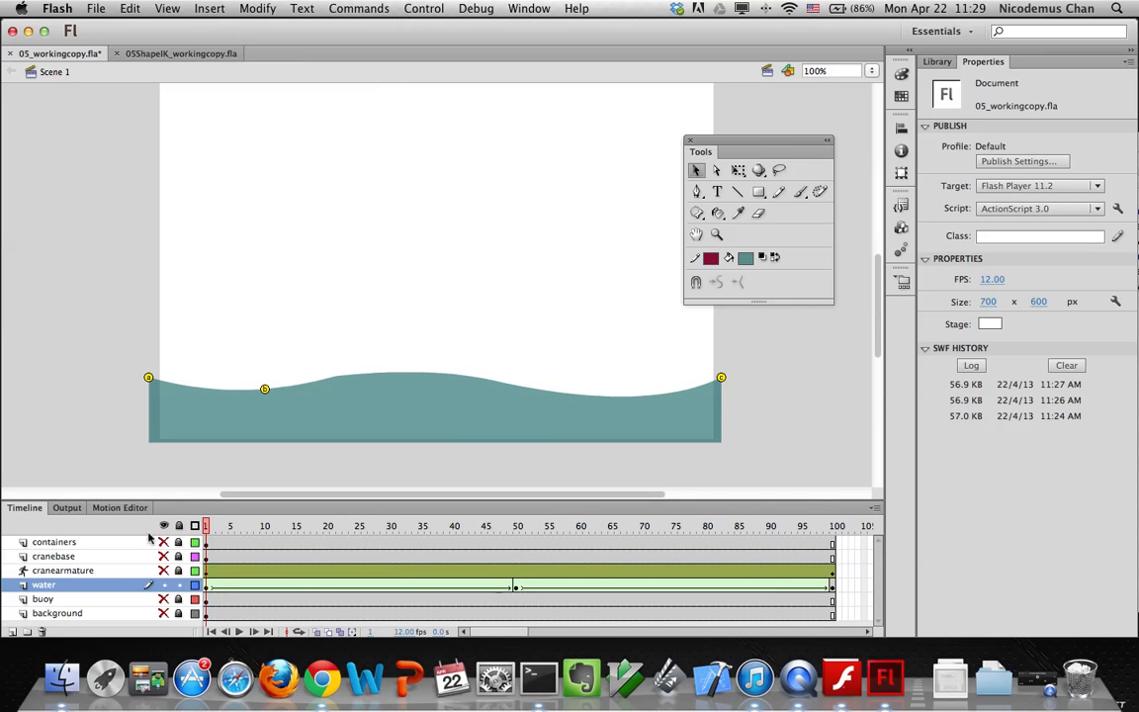
Show all layers, test the movie to check the water animation, and close the preview
click(164, 527)
key(super+Return)
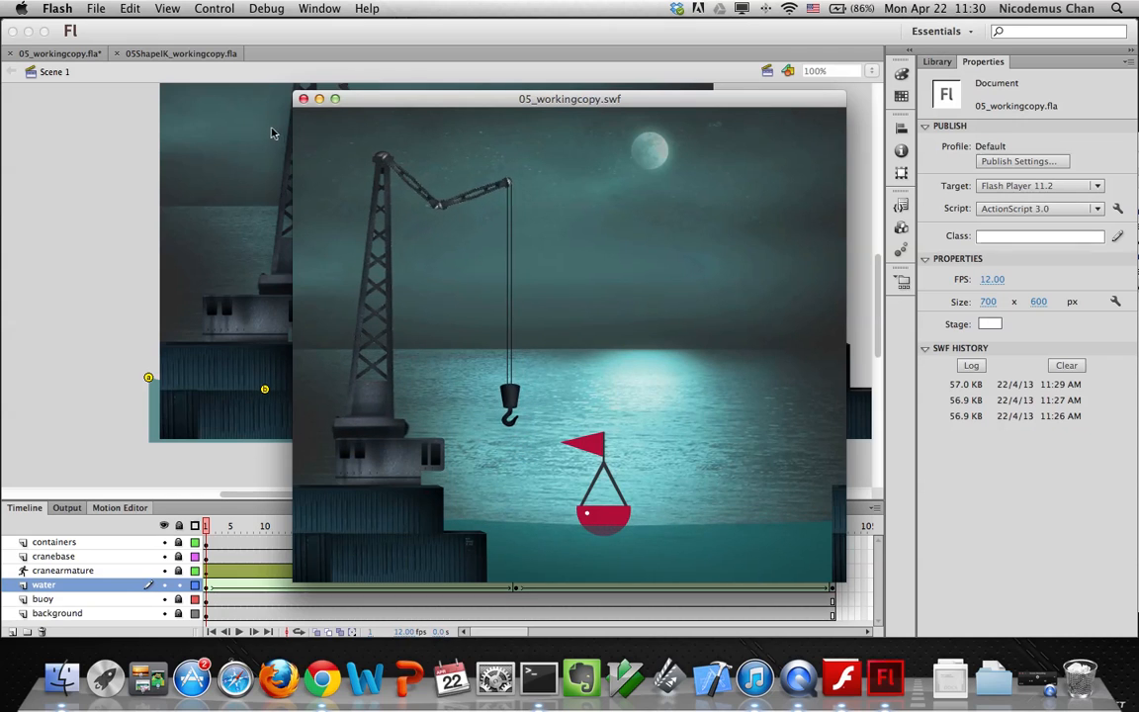
click(304, 99)
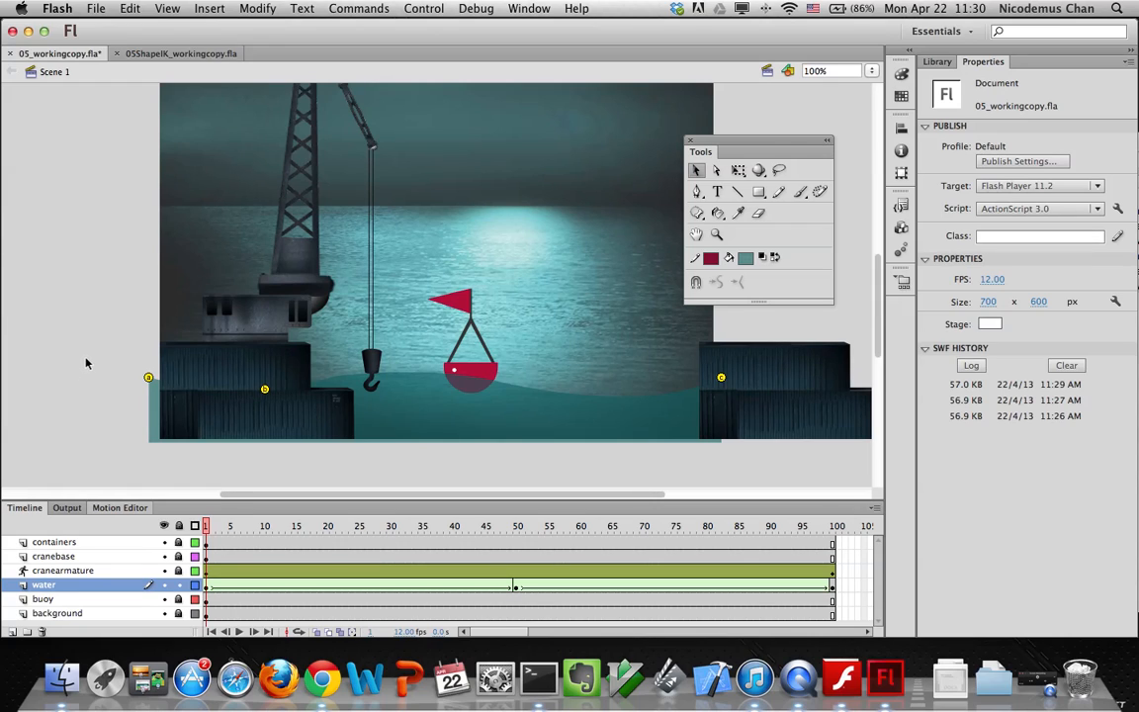
Hide every layer except buoy, lock the water layer, unlock buoy, and select its frame 1 artwork
click(164, 526)
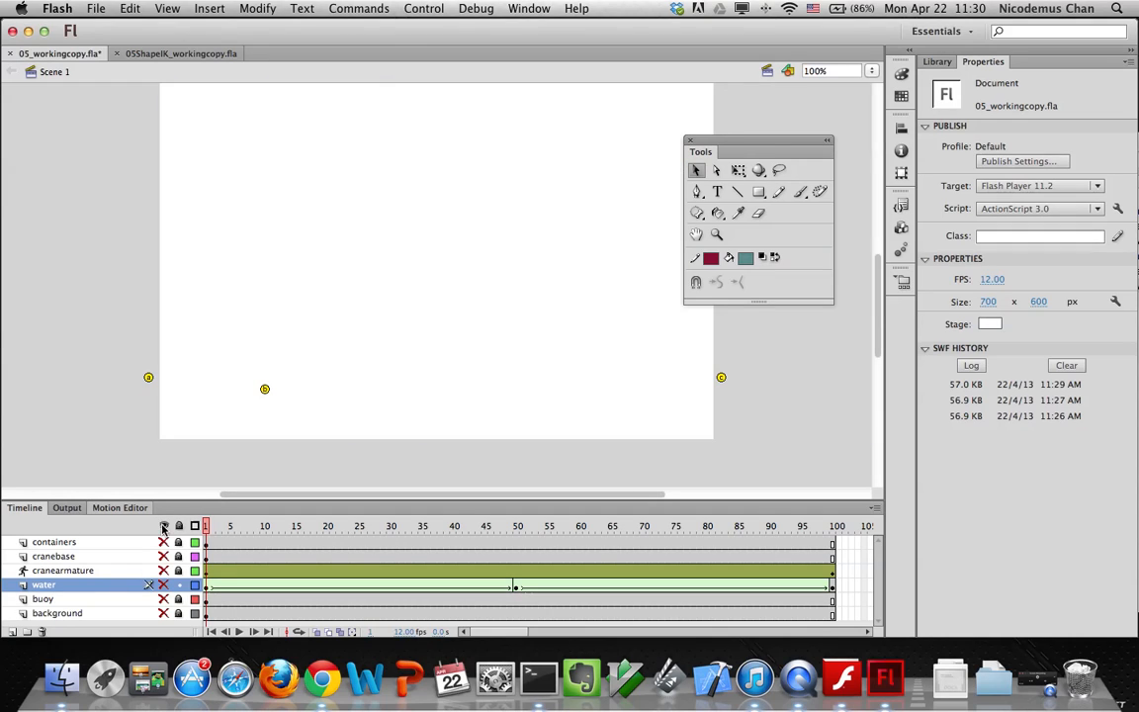
click(164, 599)
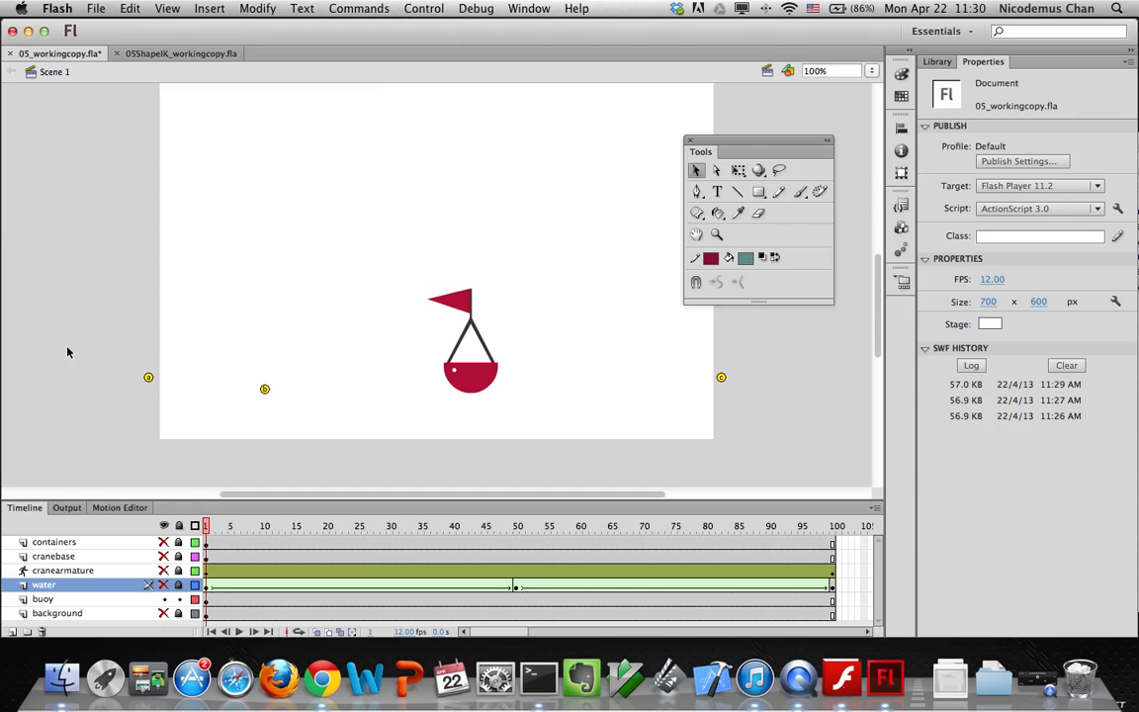
click(207, 601)
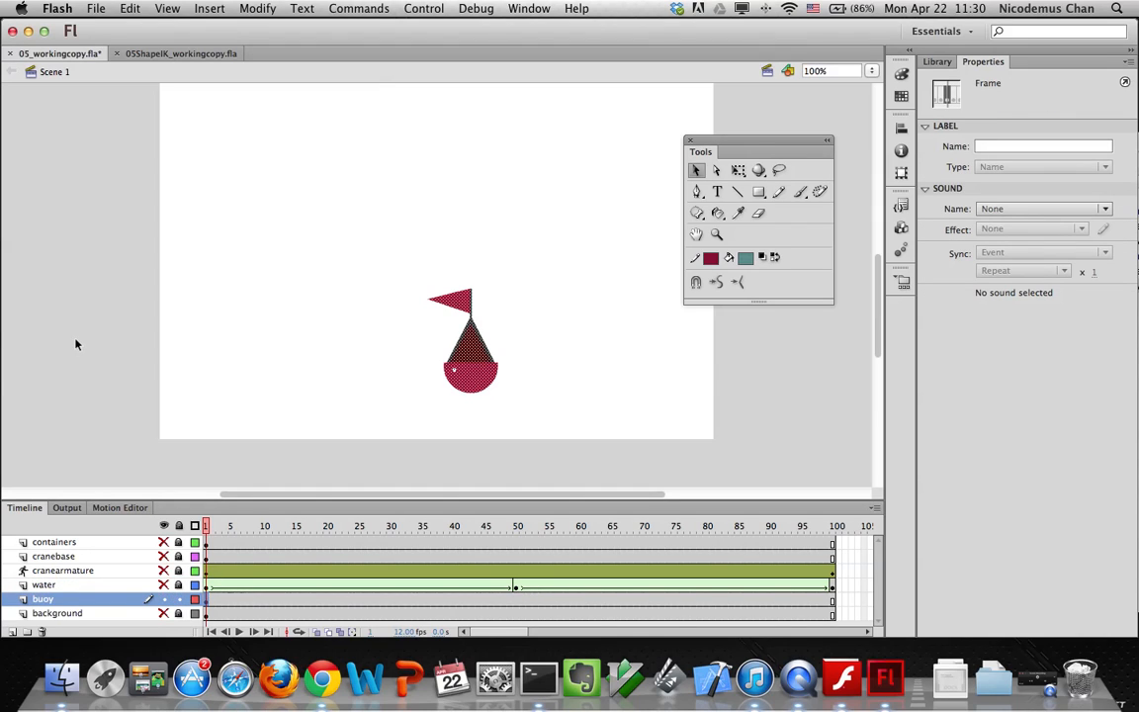
With the Bone tool, rig the selected buoy shape from its base to the frame's apex, up the mast, and along the flag with three bones
click(698, 213)
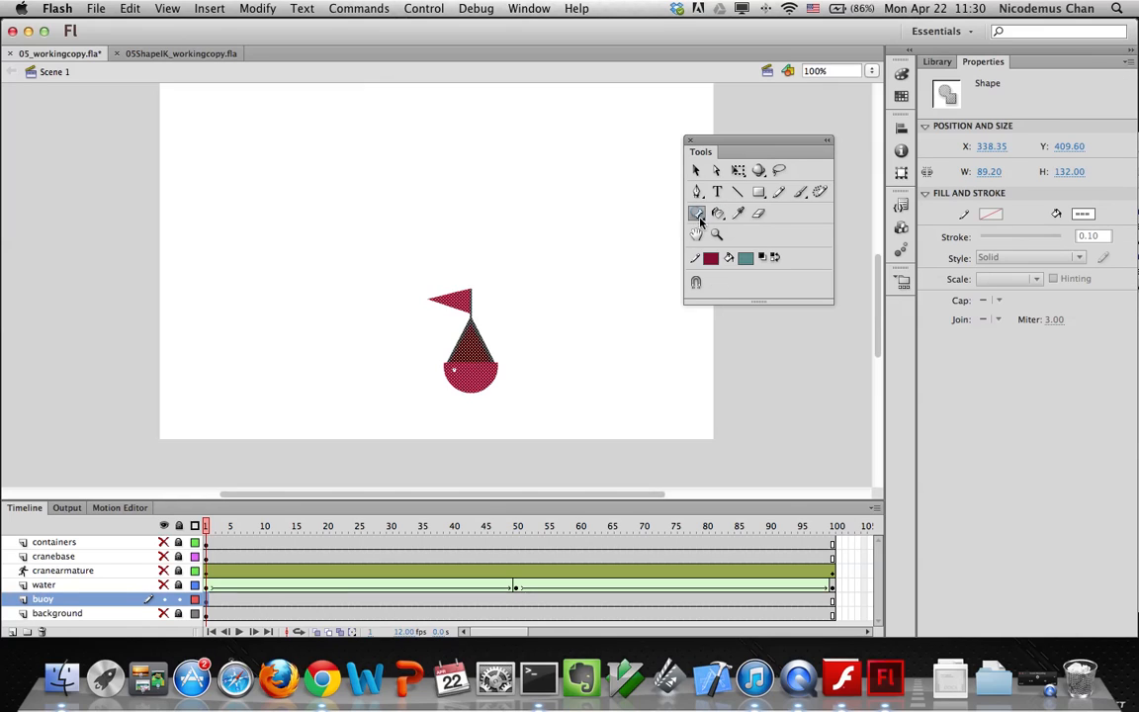
click(700, 218)
drag(699, 217, 734, 212)
key(v)
drag(389, 249, 585, 469)
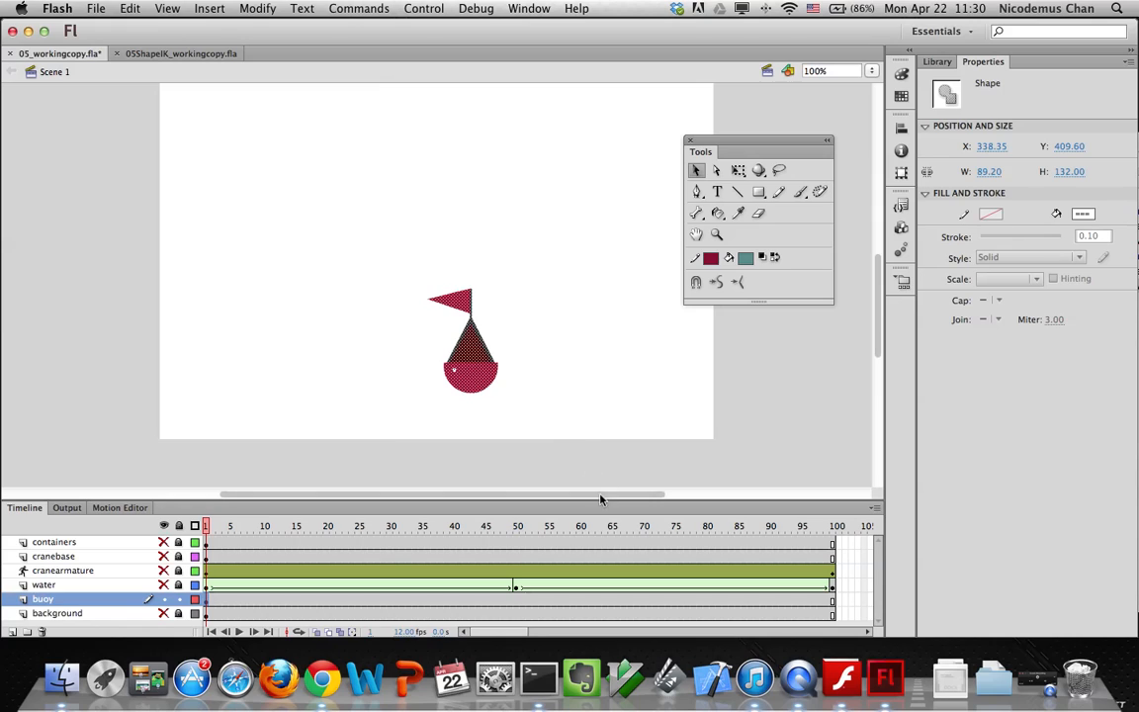
click(696, 213)
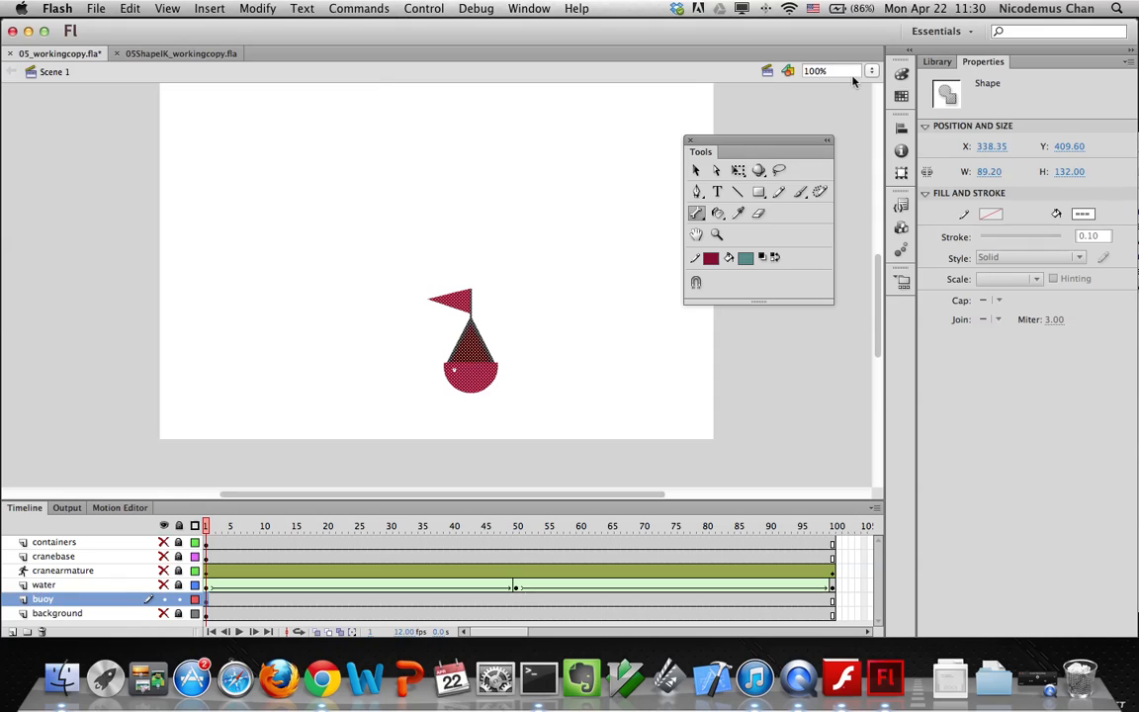
key(super+equal)
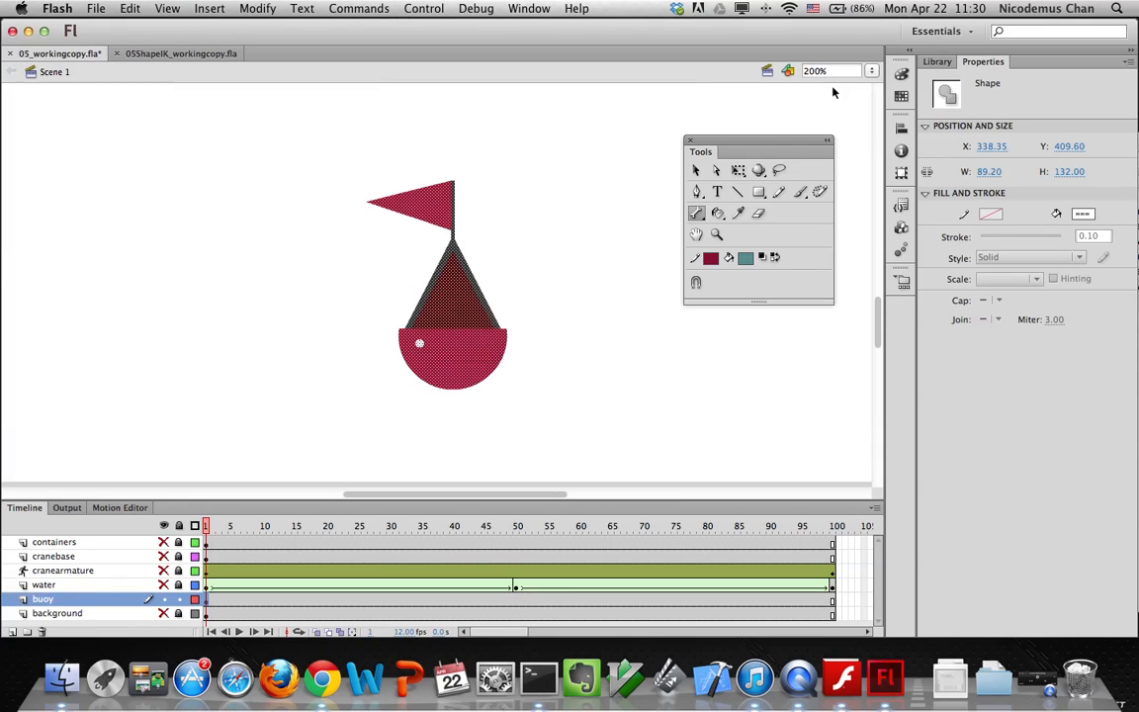
drag(450, 386, 450, 248)
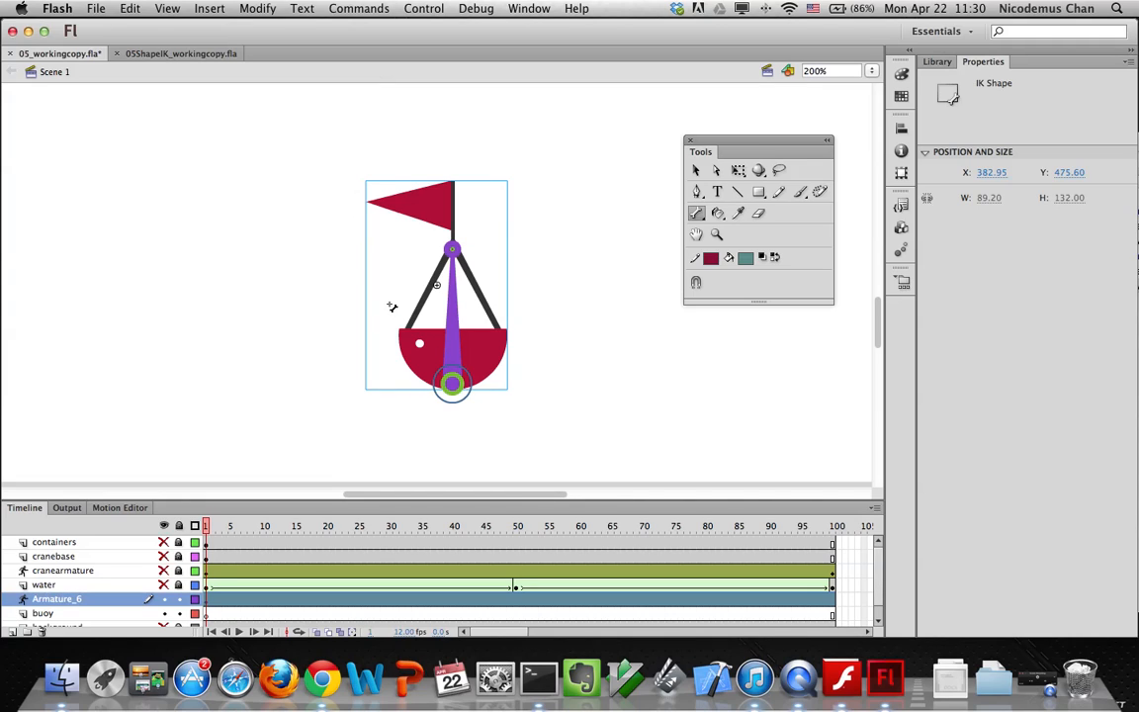
drag(452, 249, 454, 205)
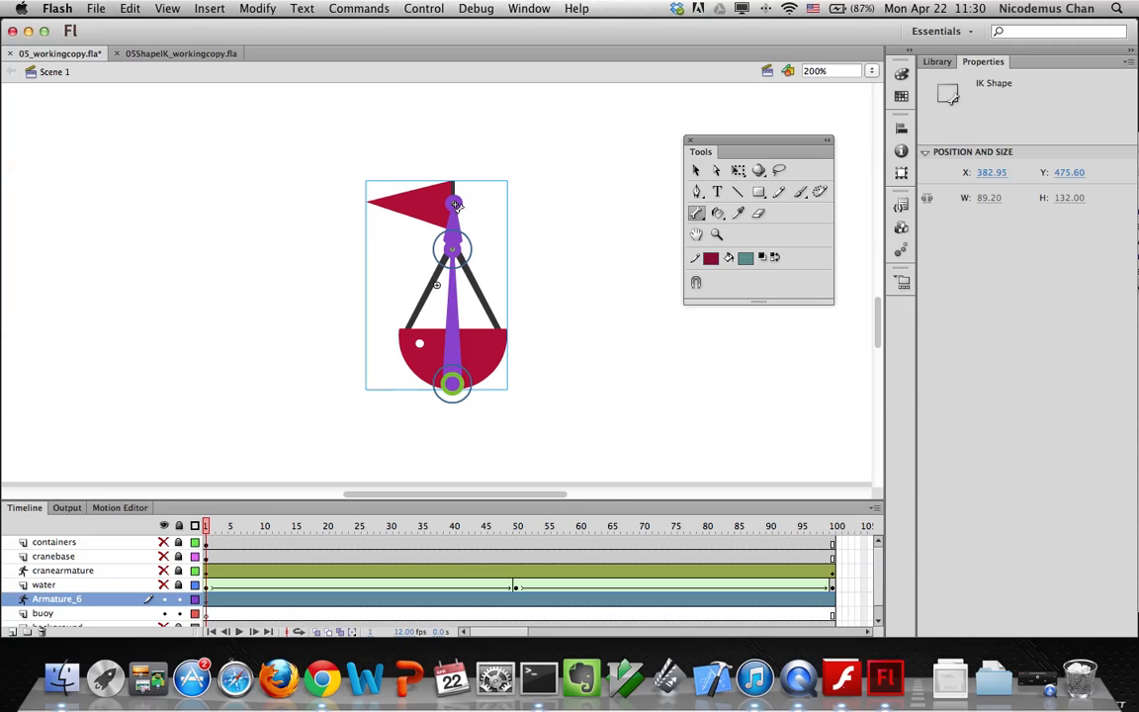
drag(455, 205, 373, 205)
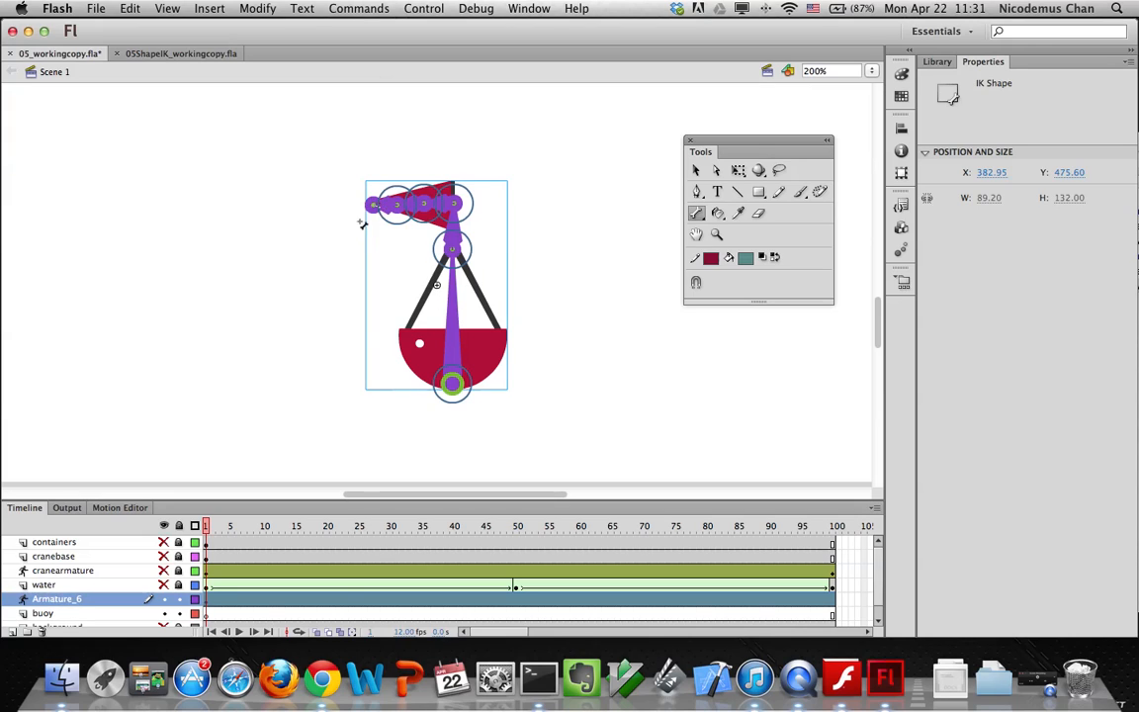
Set the spring strength to 100 on the flag's tip bone and to 60 on the flag's middle bone
click(696, 171)
click(389, 207)
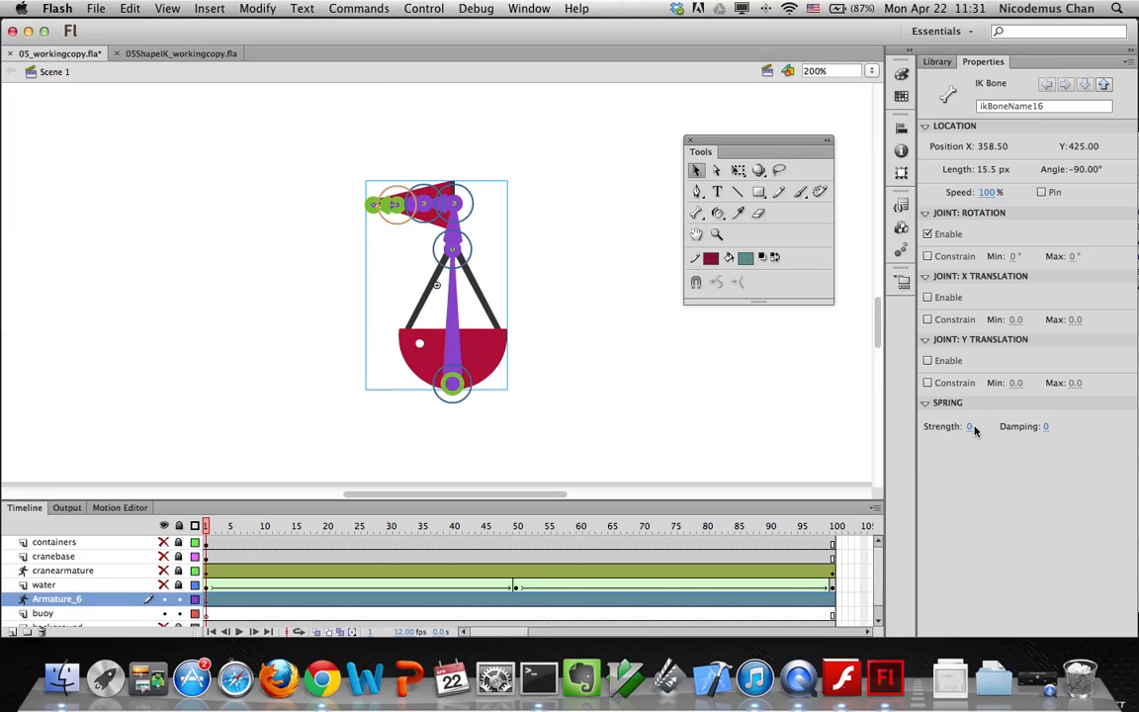
drag(973, 427, 1086, 427)
click(1104, 85)
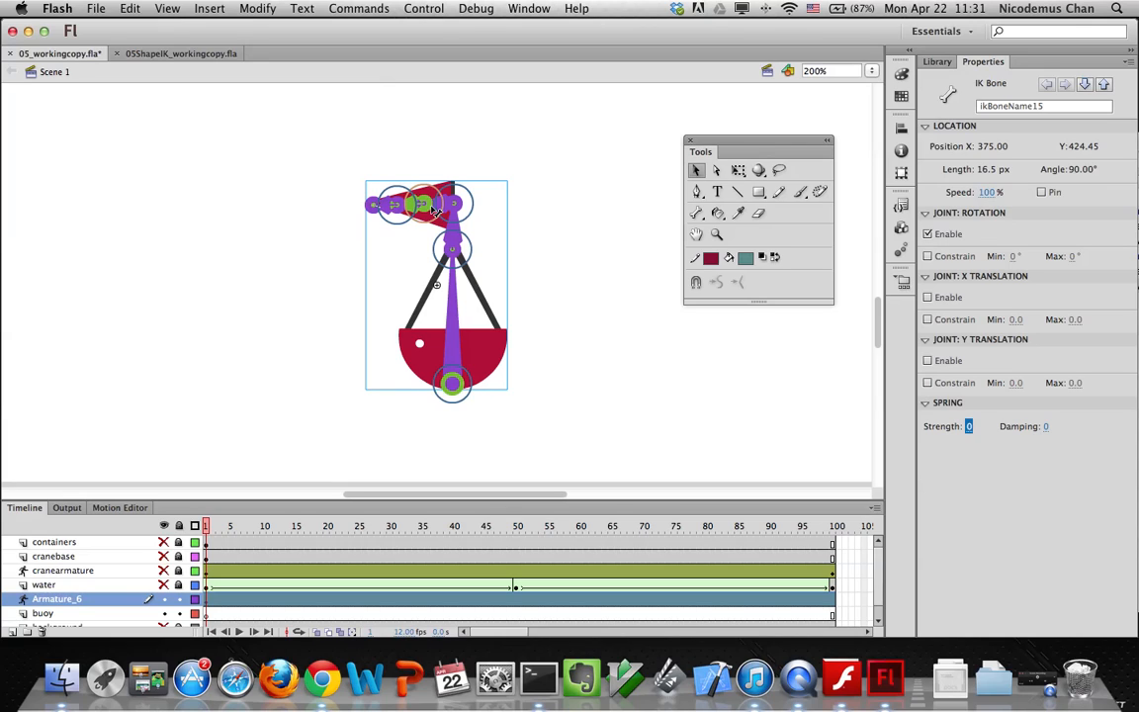
click(971, 426)
drag(971, 426, 1024, 428)
Set the spring strength to 50 on the mast bone and to 40 on the flag bone nearest the mast
click(1105, 85)
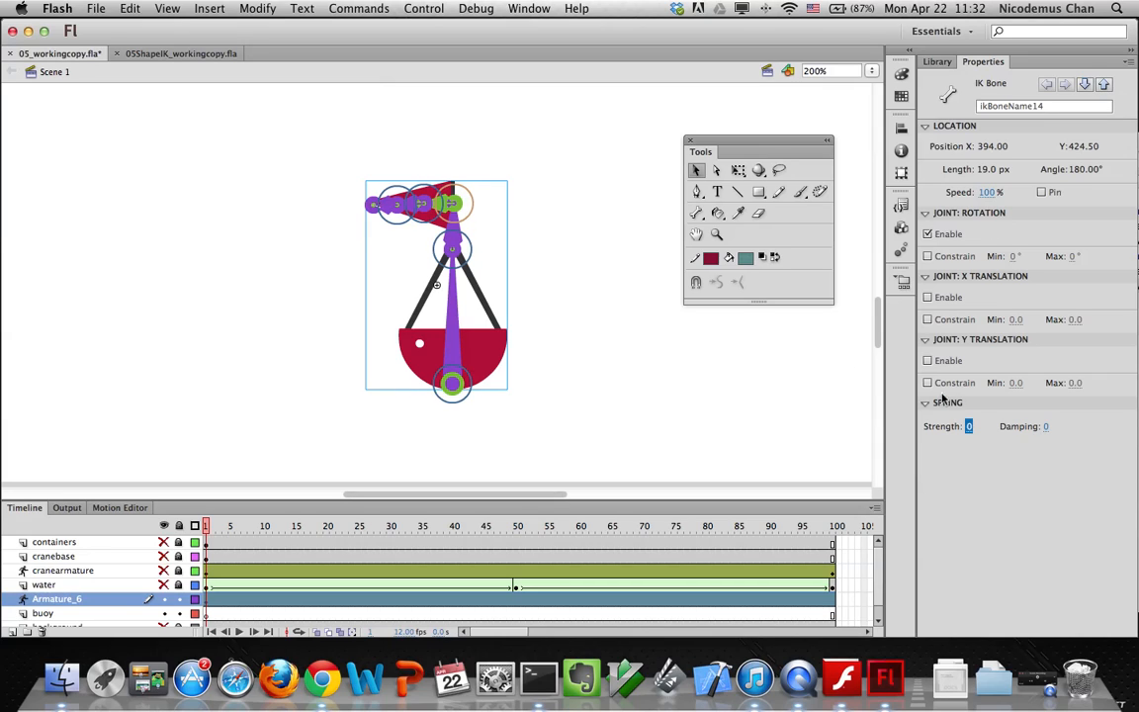
drag(973, 426, 1010, 428)
click(1104, 86)
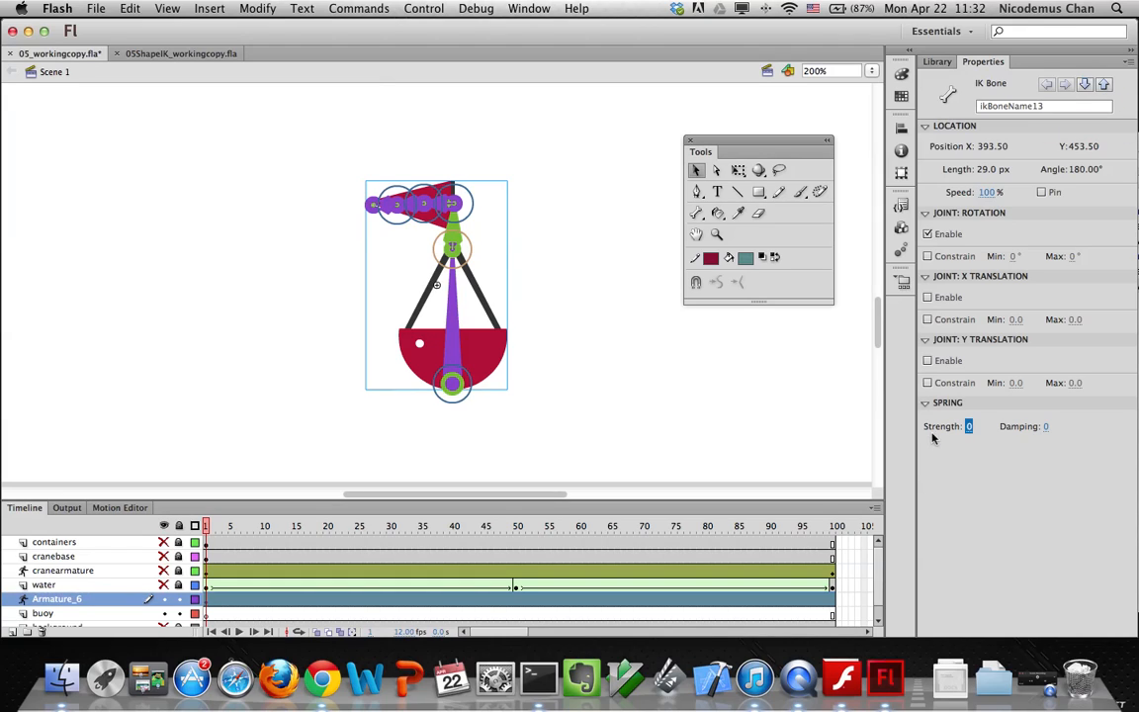
drag(969, 426, 1019, 427)
click(1085, 86)
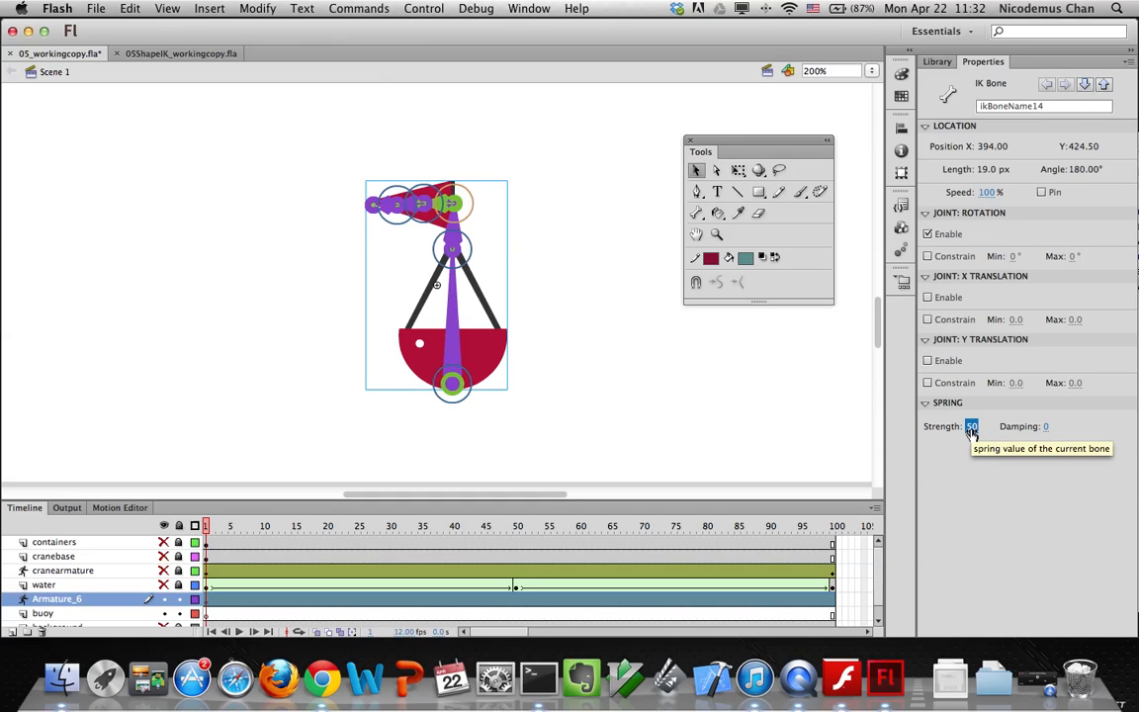
mouse_move(972, 432)
mouse_down()
mouse_move(954, 433)
mouse_move(986, 432)
mouse_move(968, 431)
mouse_up()
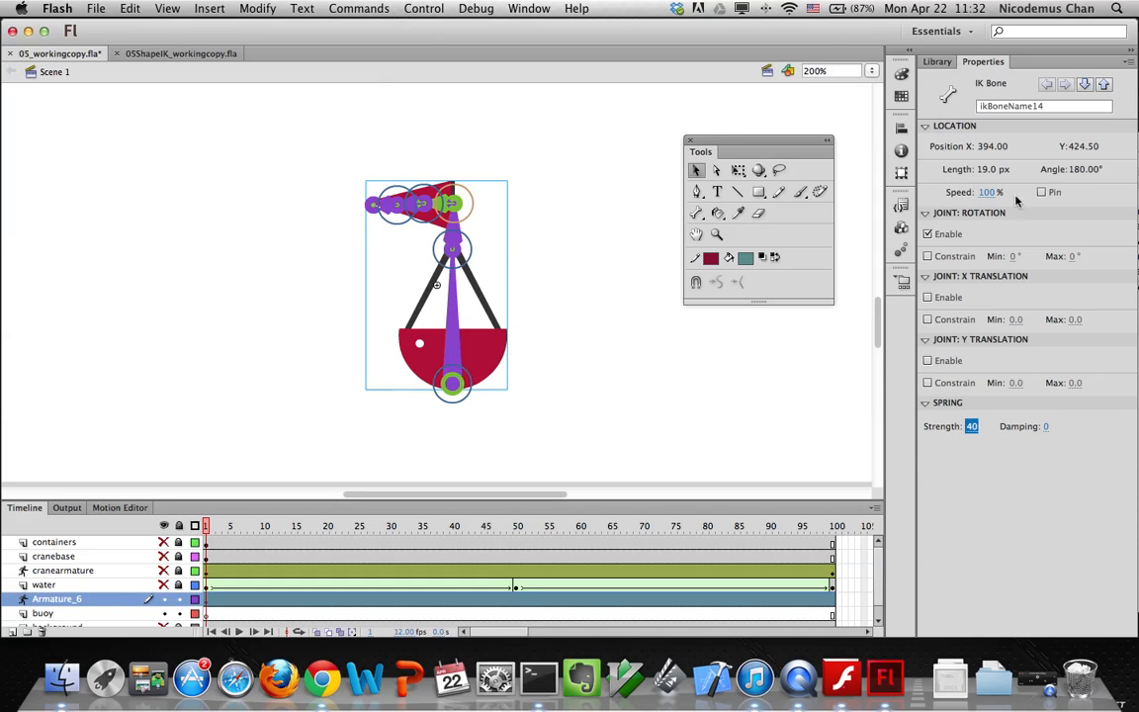
Review the spring strengths along the bone chain and set the root bone's strength to 20
click(1104, 85)
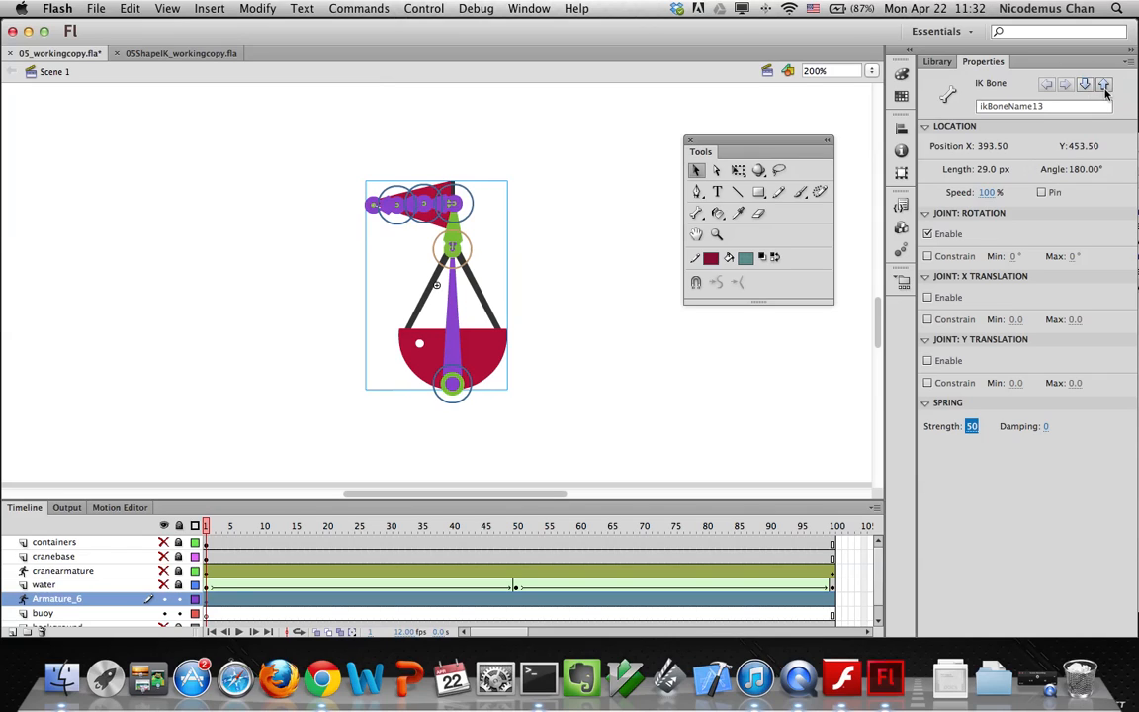
click(1083, 86)
click(1084, 86)
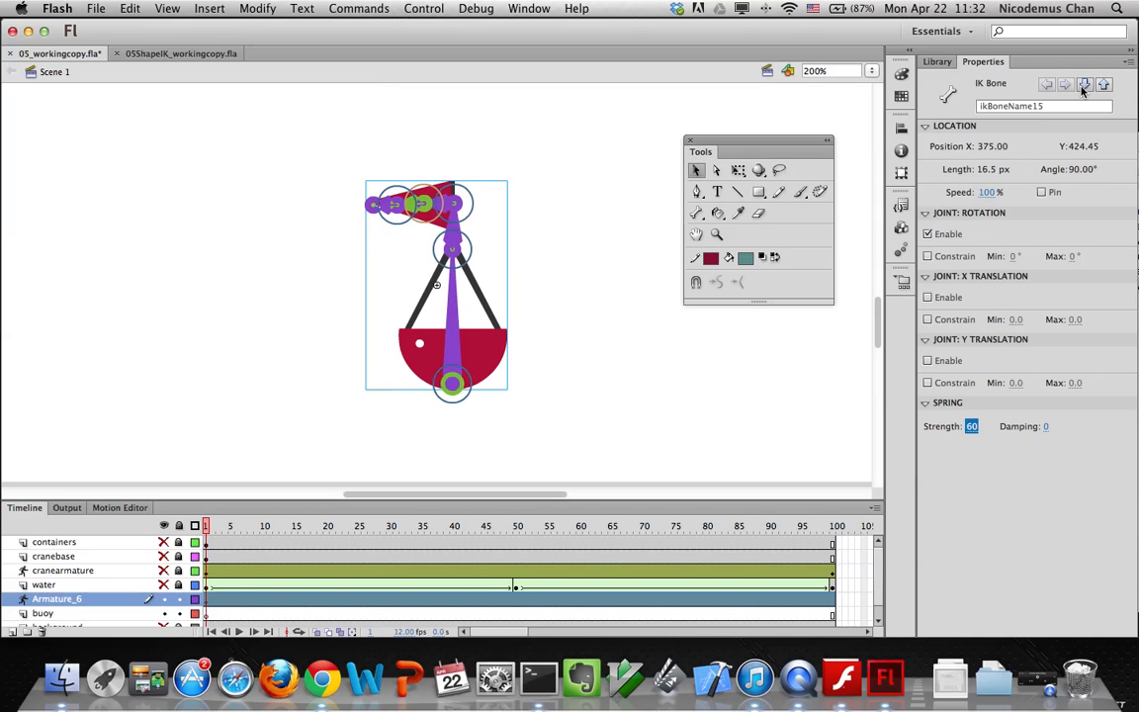
click(1084, 86)
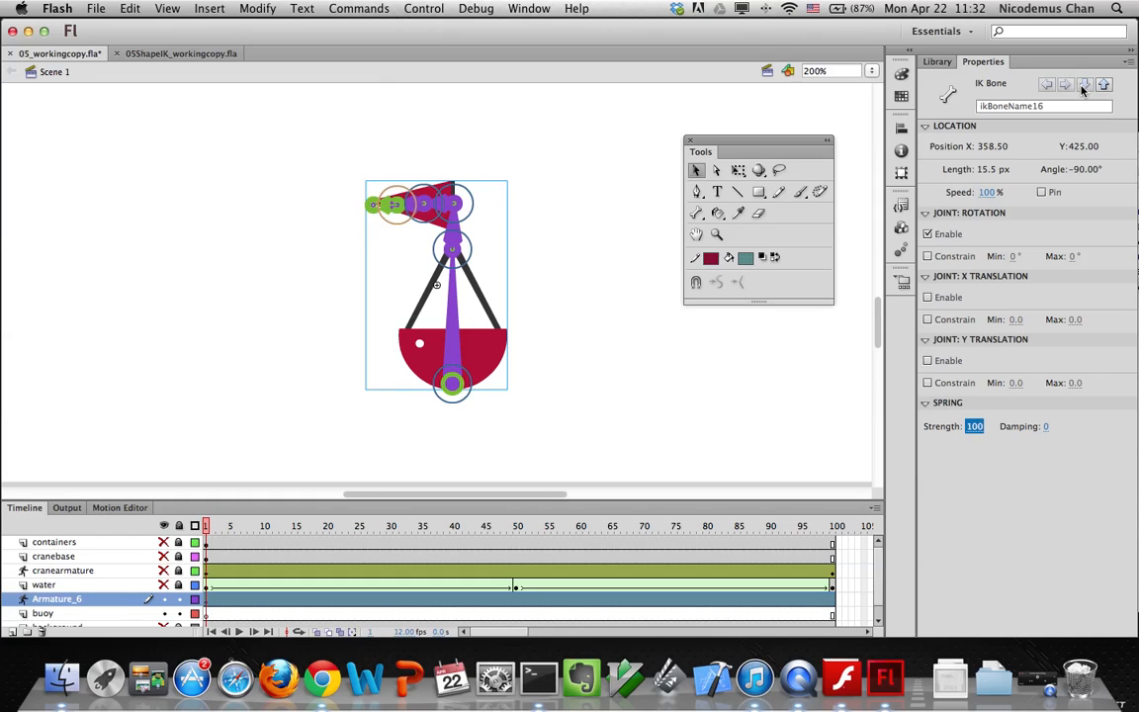
click(1104, 86)
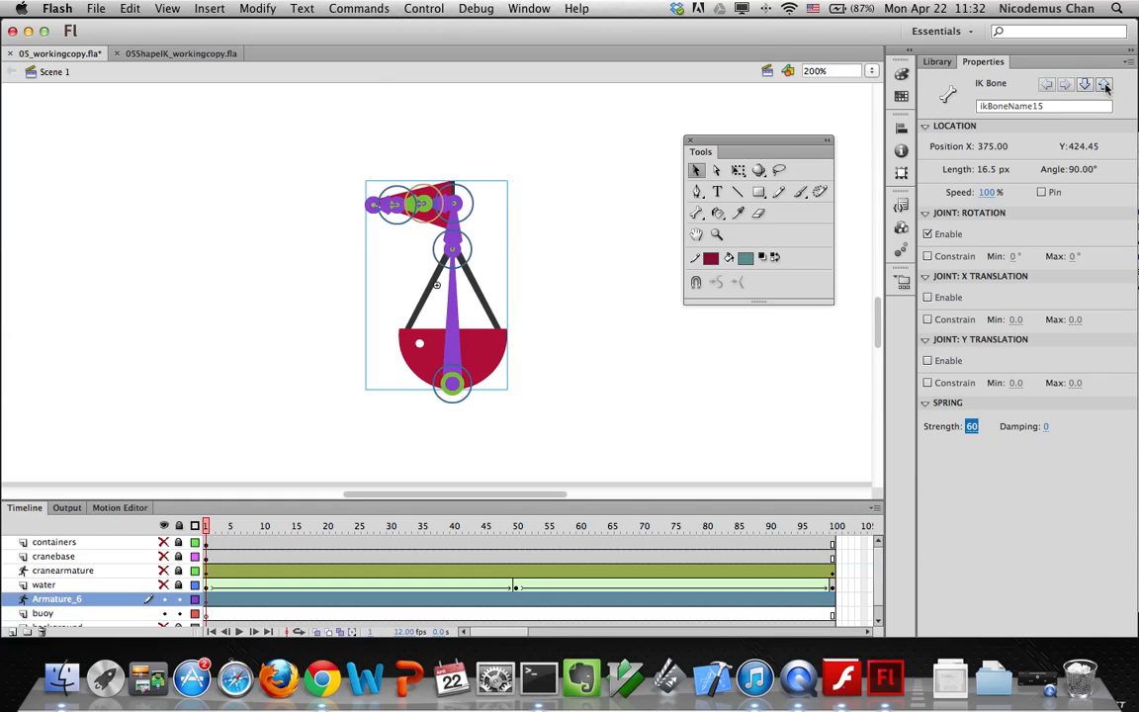
click(1104, 85)
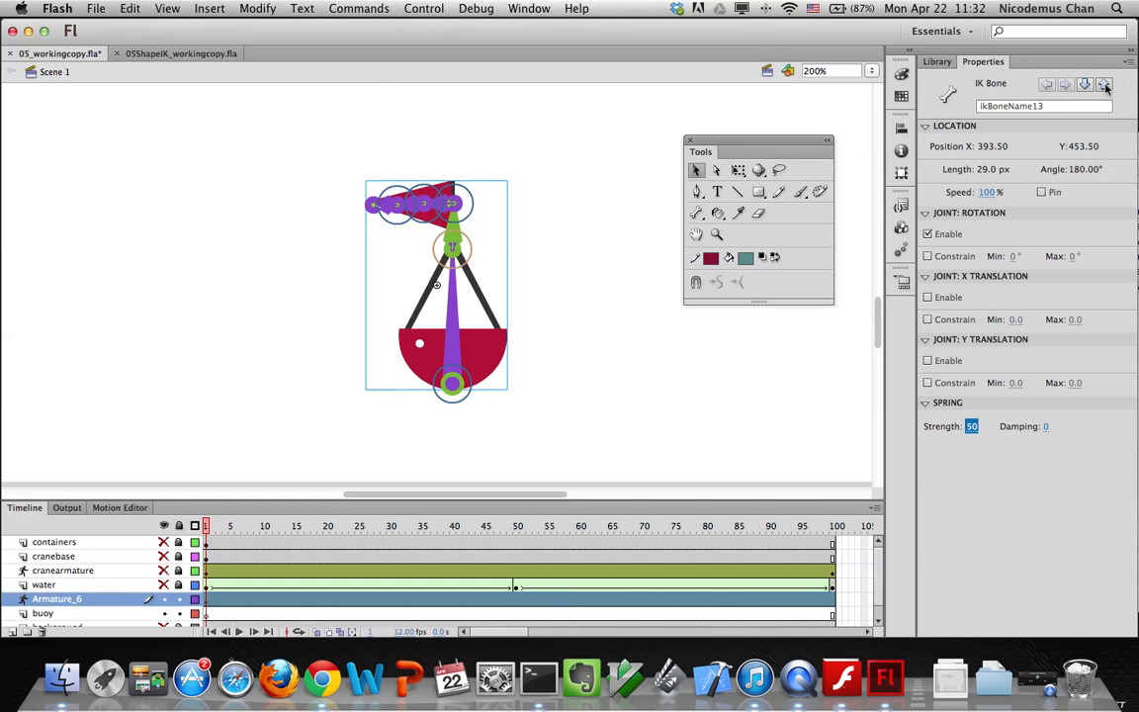
click(1104, 85)
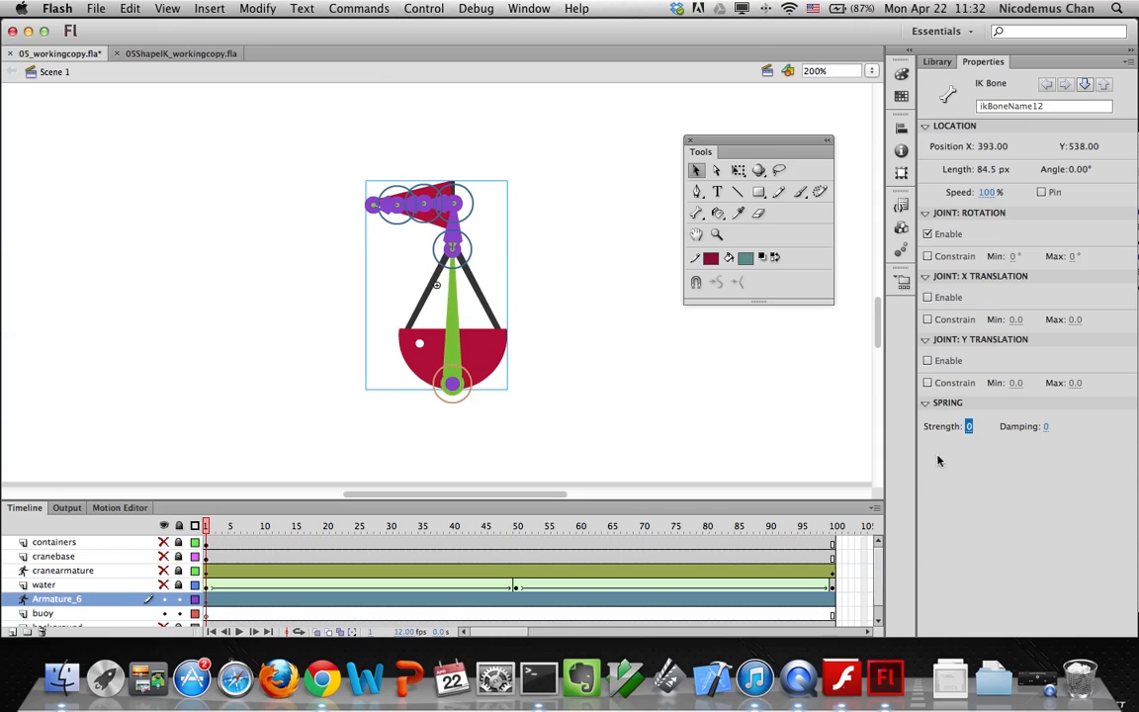
drag(970, 426, 991, 429)
Show all layers and, at frame 35, pose the buoy armature leaning toward the crane by rotating its root bone
click(165, 527)
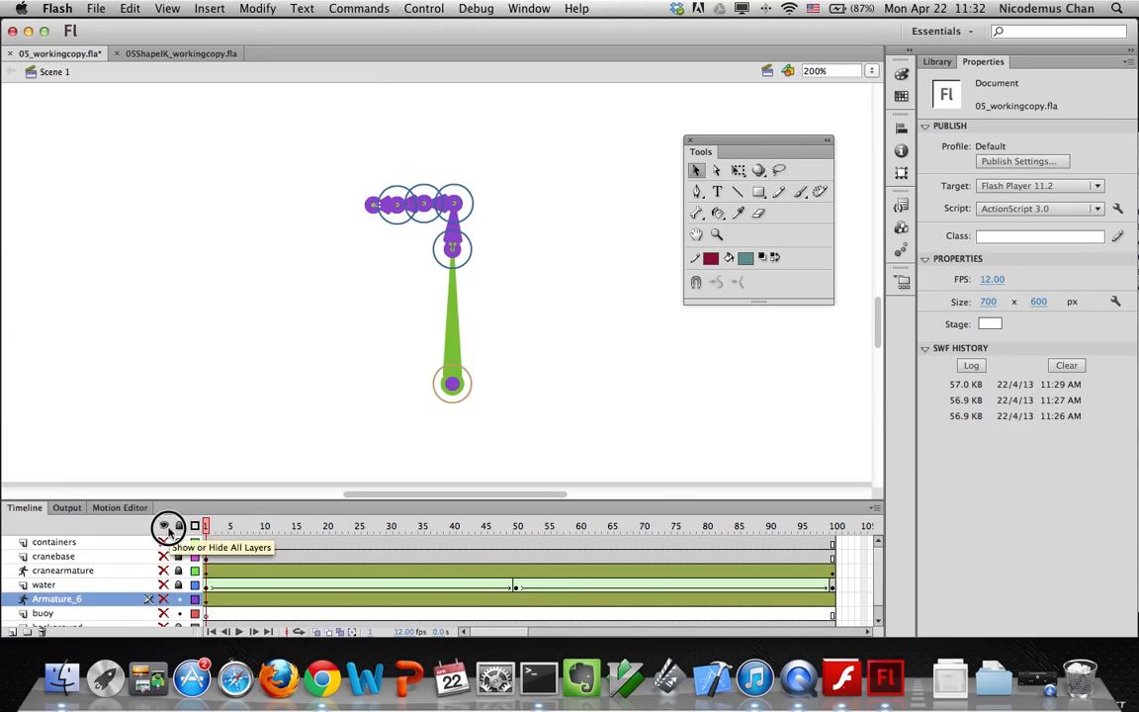
click(167, 528)
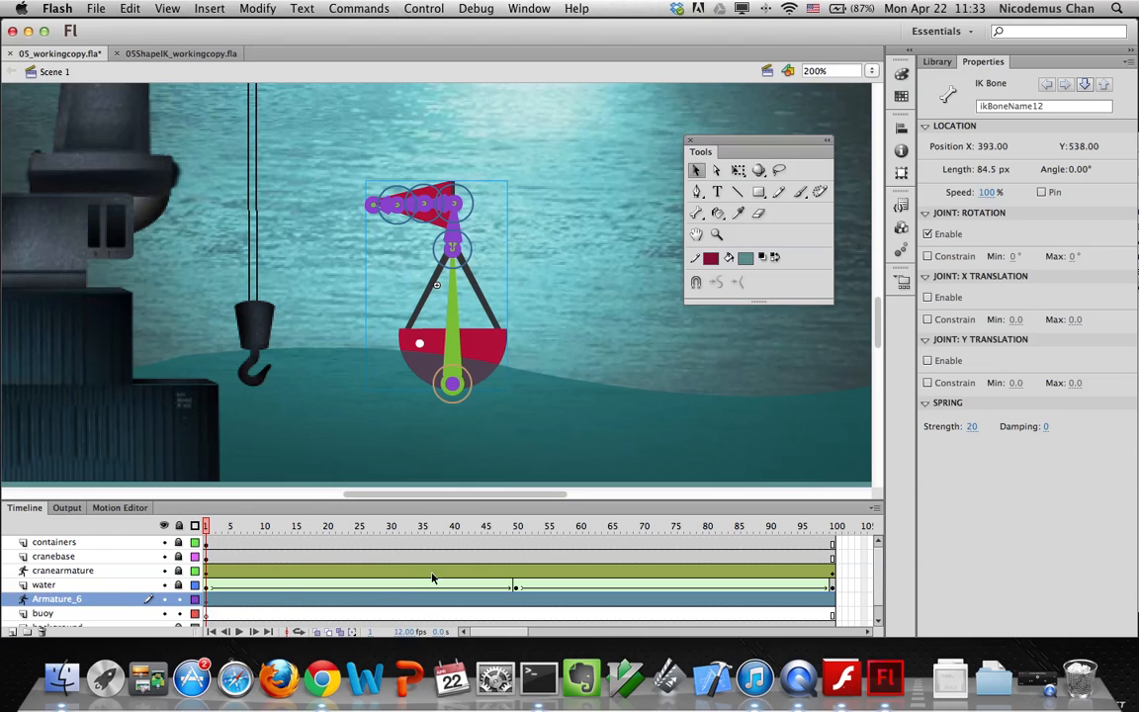
drag(445, 527, 422, 527)
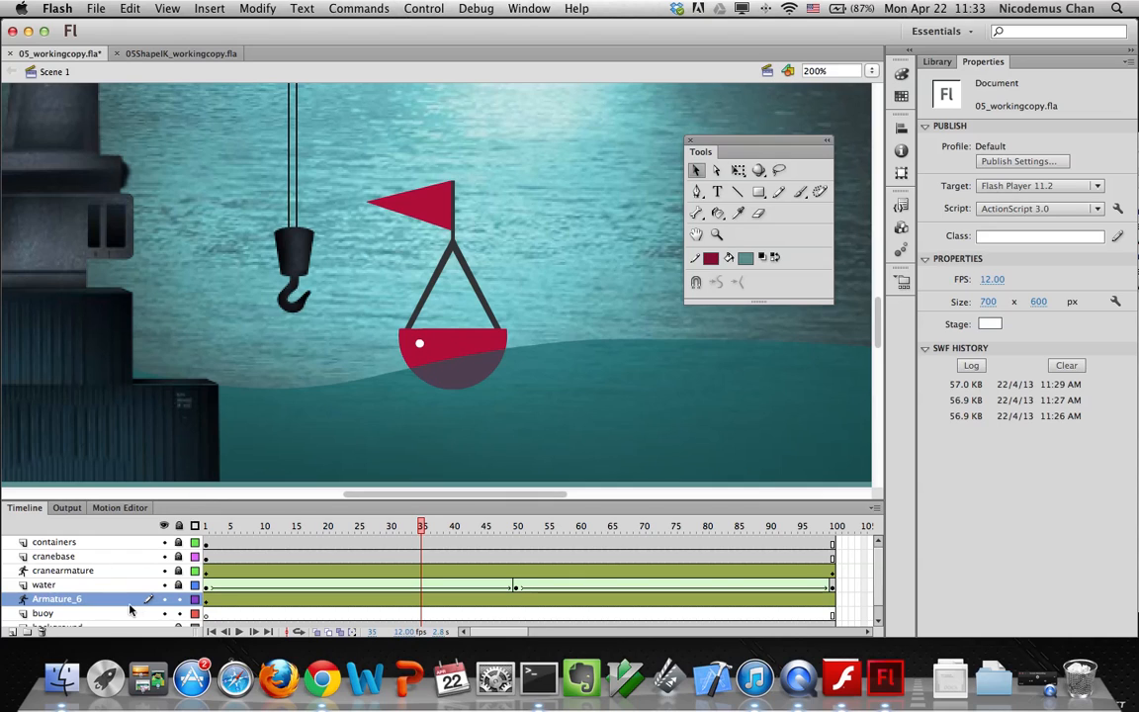
click(447, 351)
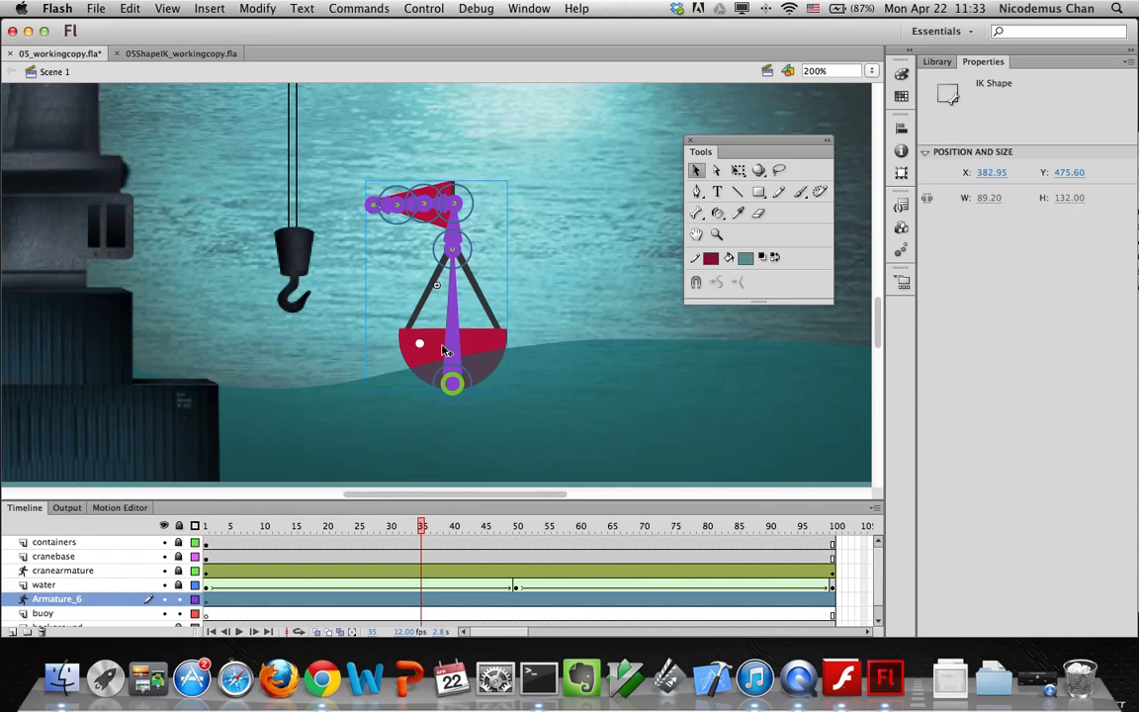
drag(455, 284, 429, 284)
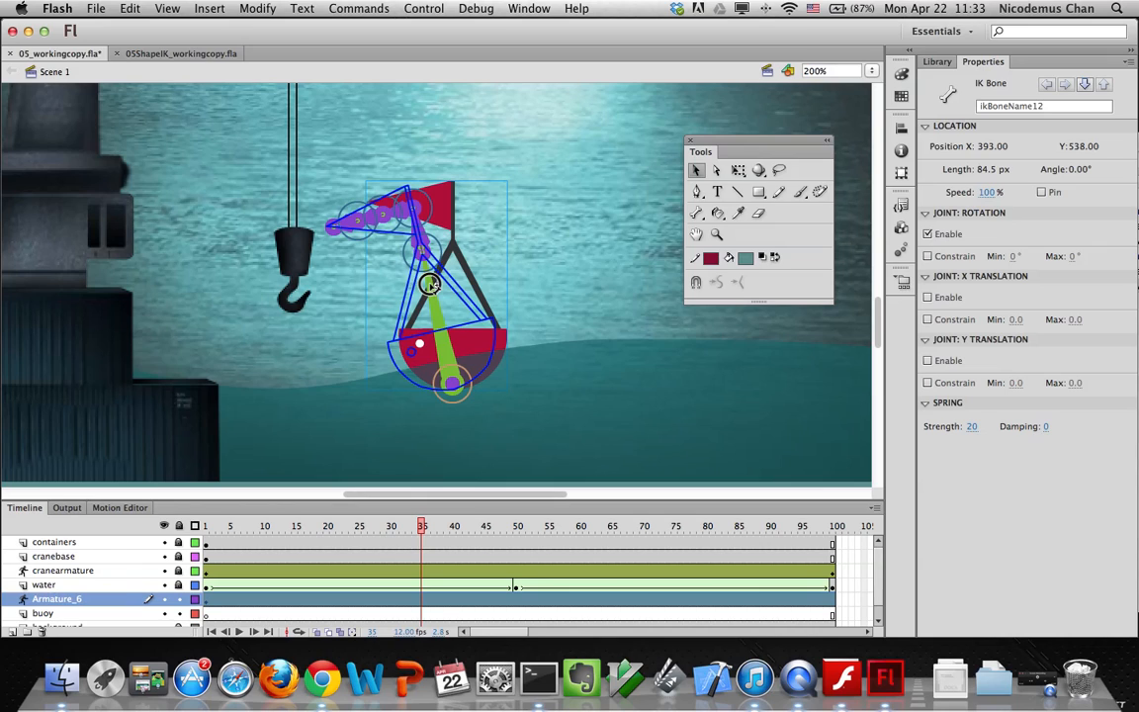
drag(430, 284, 430, 284)
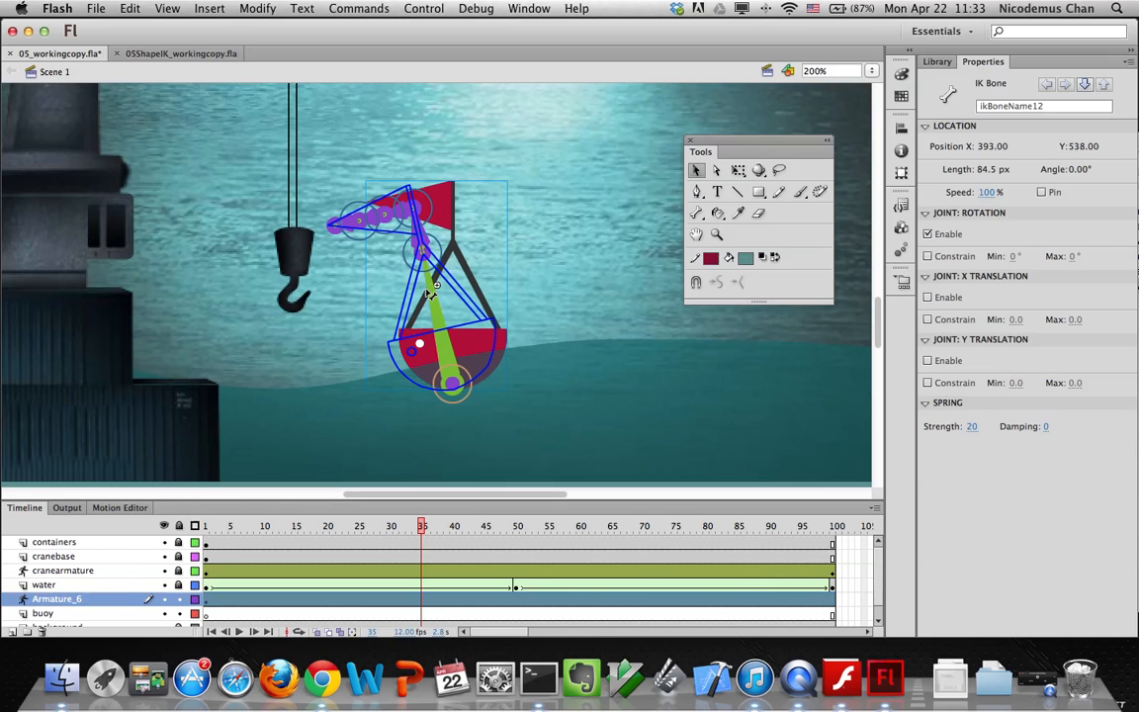
drag(412, 238, 417, 228)
key(super+z)
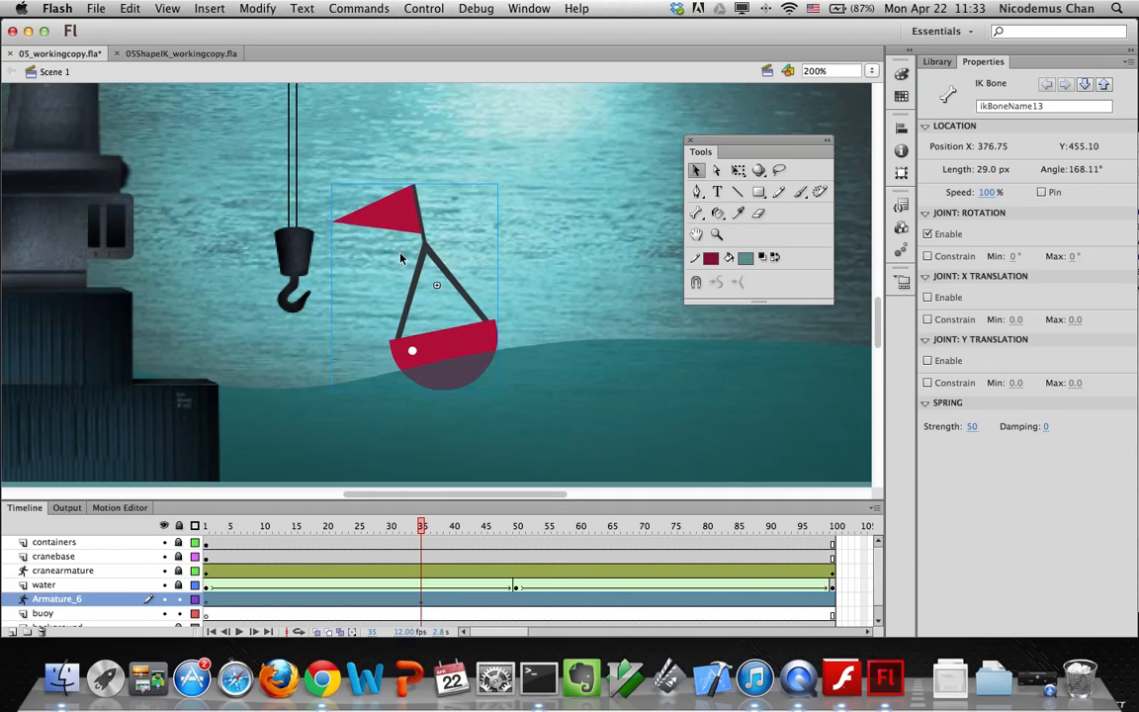
Test the movie to check how the buoy's spring motion plays, and close the preview
click(416, 8)
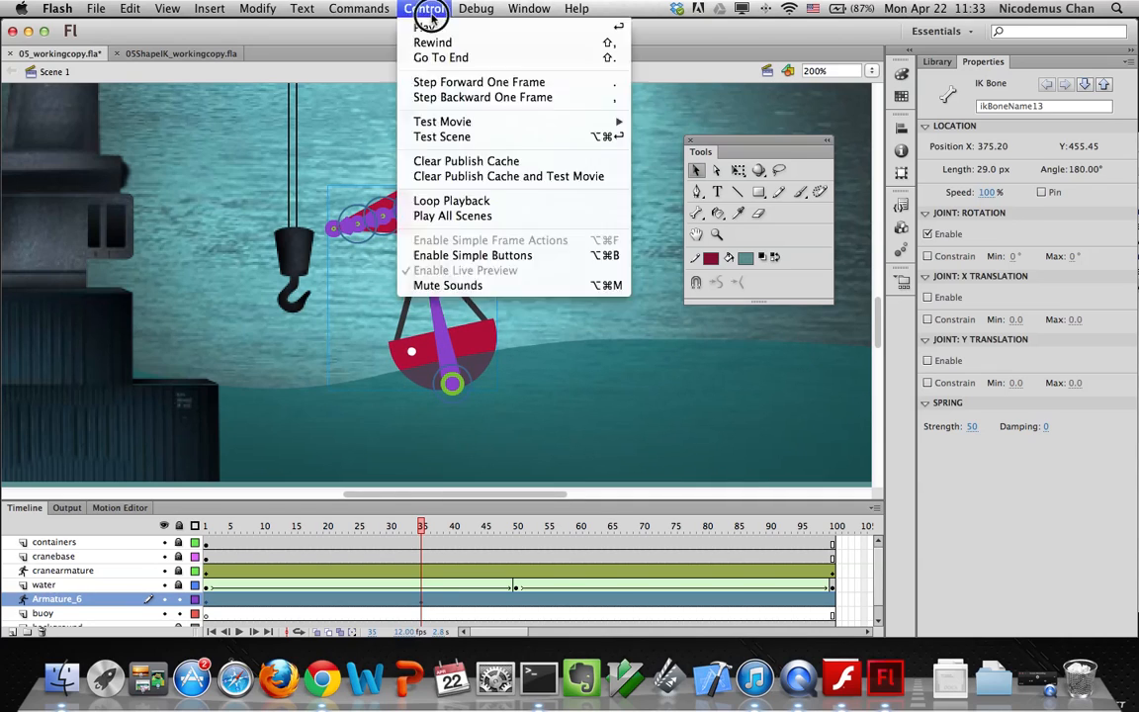
mouse_move(470, 123)
click(682, 221)
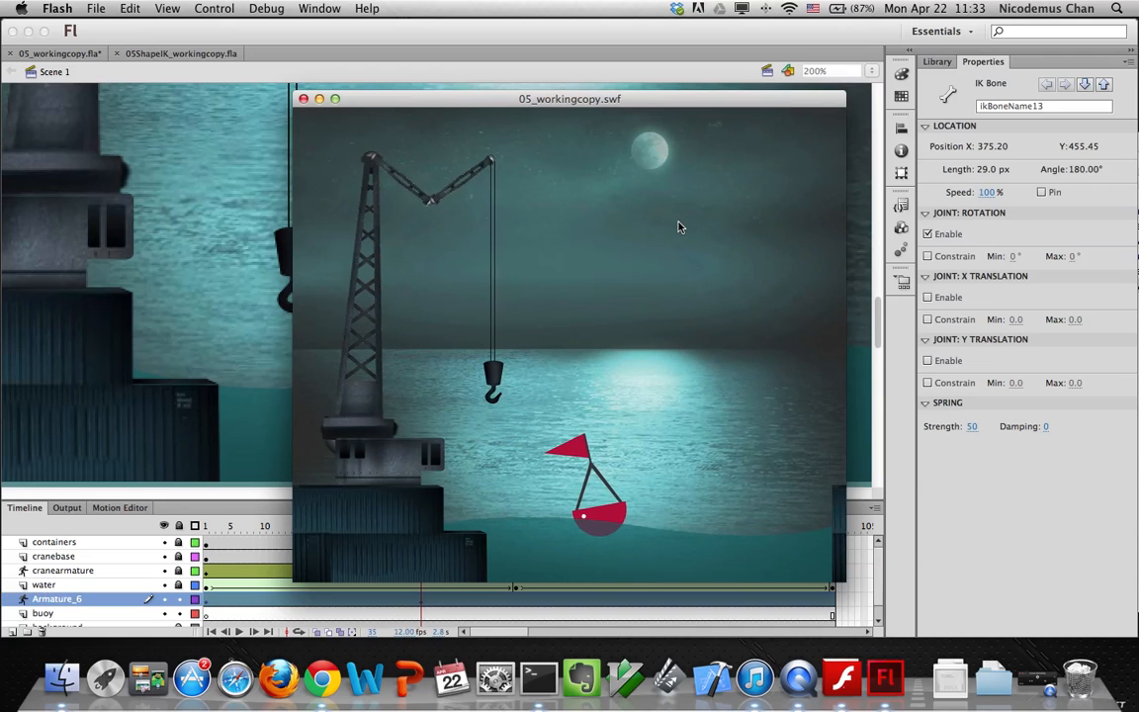
click(302, 99)
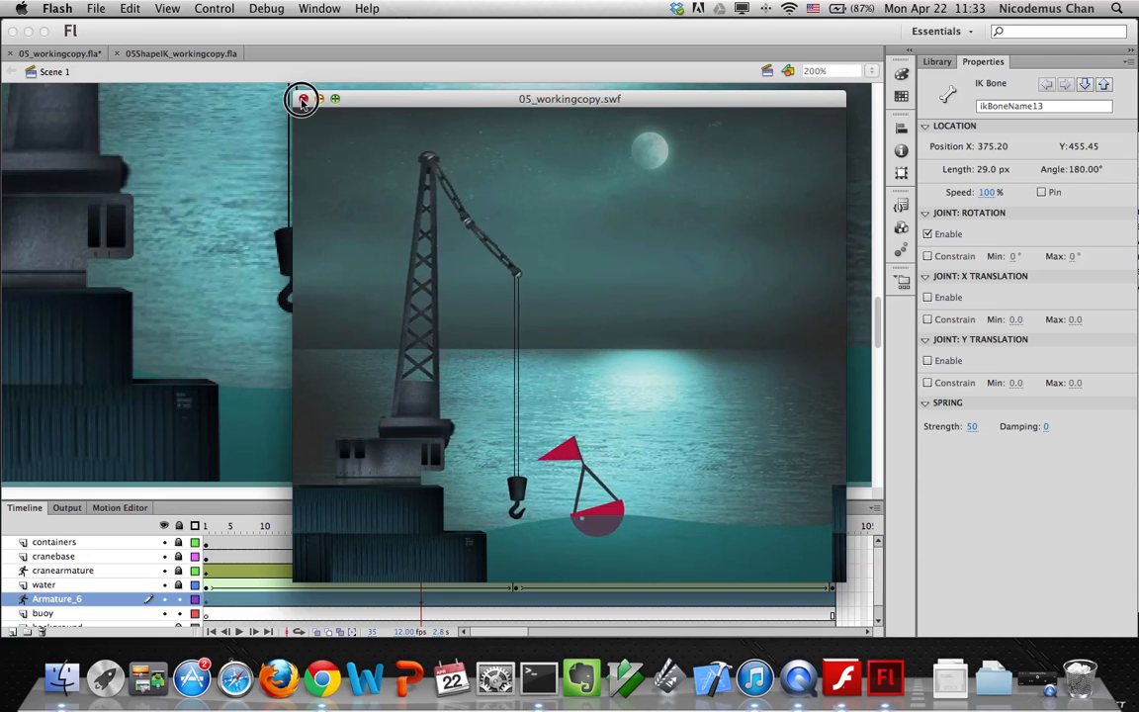
At frame 75, rotate the buoy armature's root bone so the buoy leans away from the crane
drag(432, 527, 675, 526)
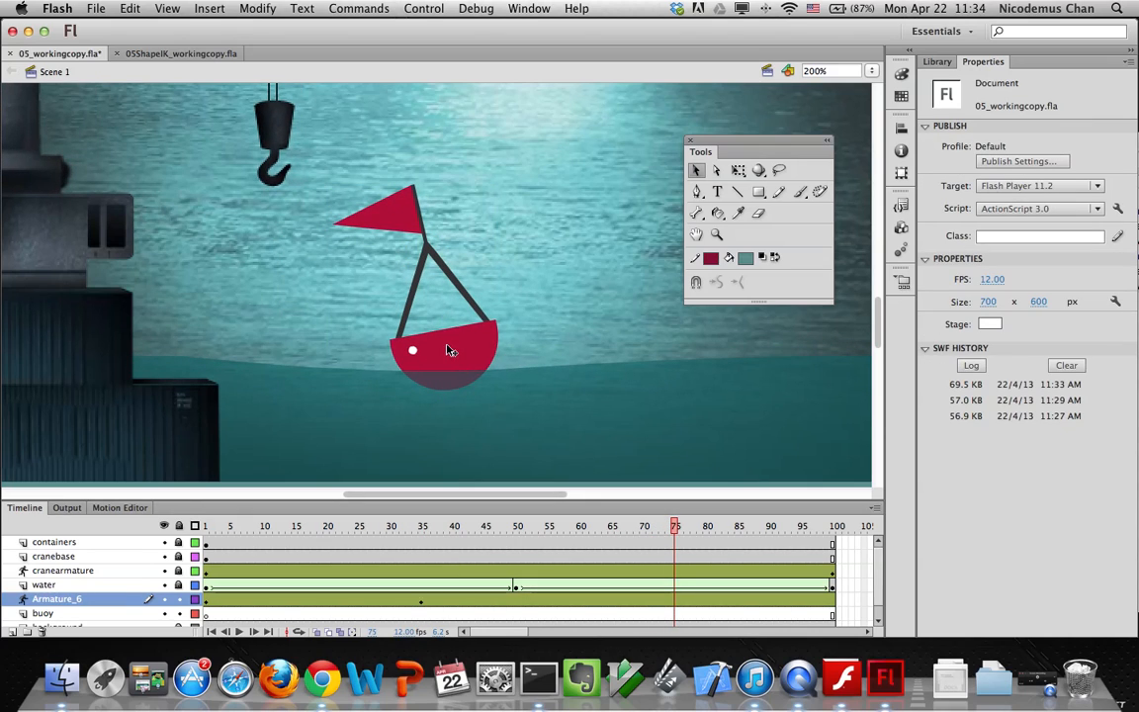
click(450, 351)
drag(442, 298, 481, 299)
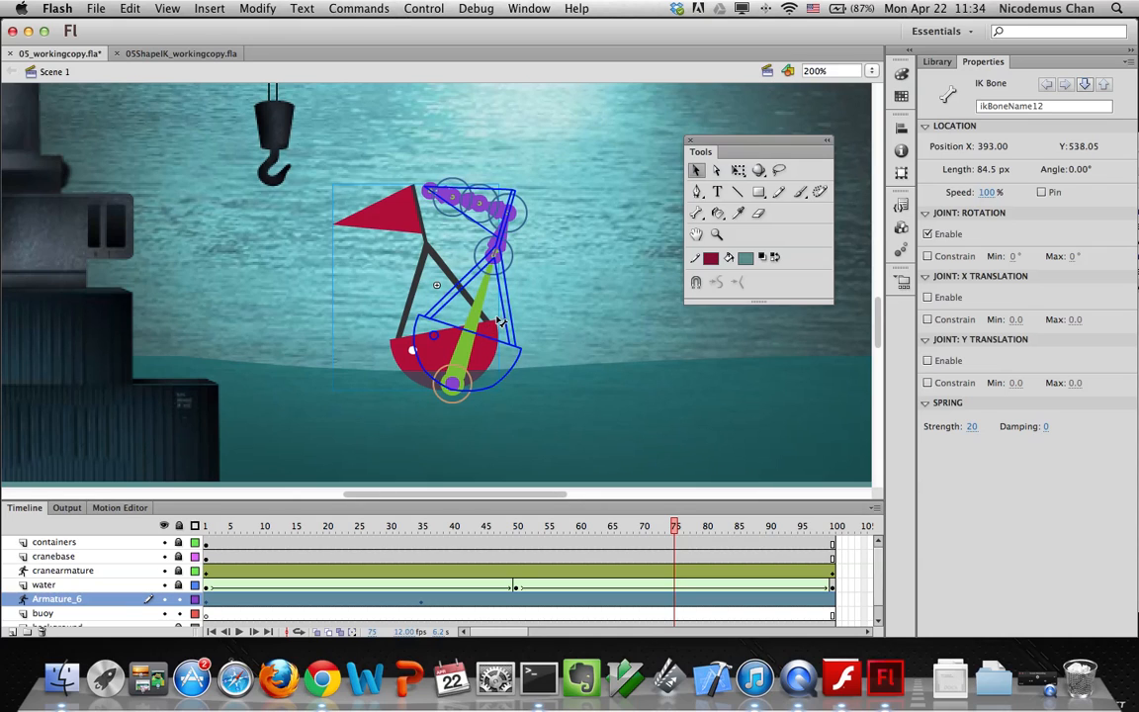
drag(501, 321, 492, 321)
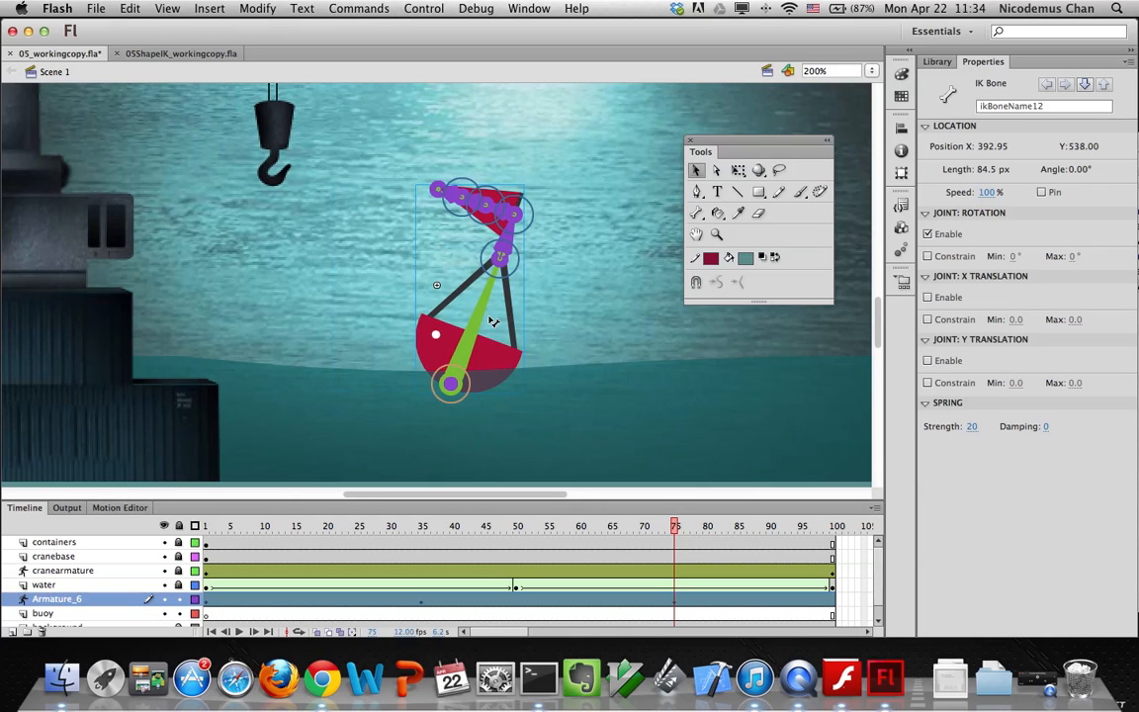
Test the movie again to check the buoy rocking between both poses, and close the preview
click(422, 10)
mouse_move(594, 121)
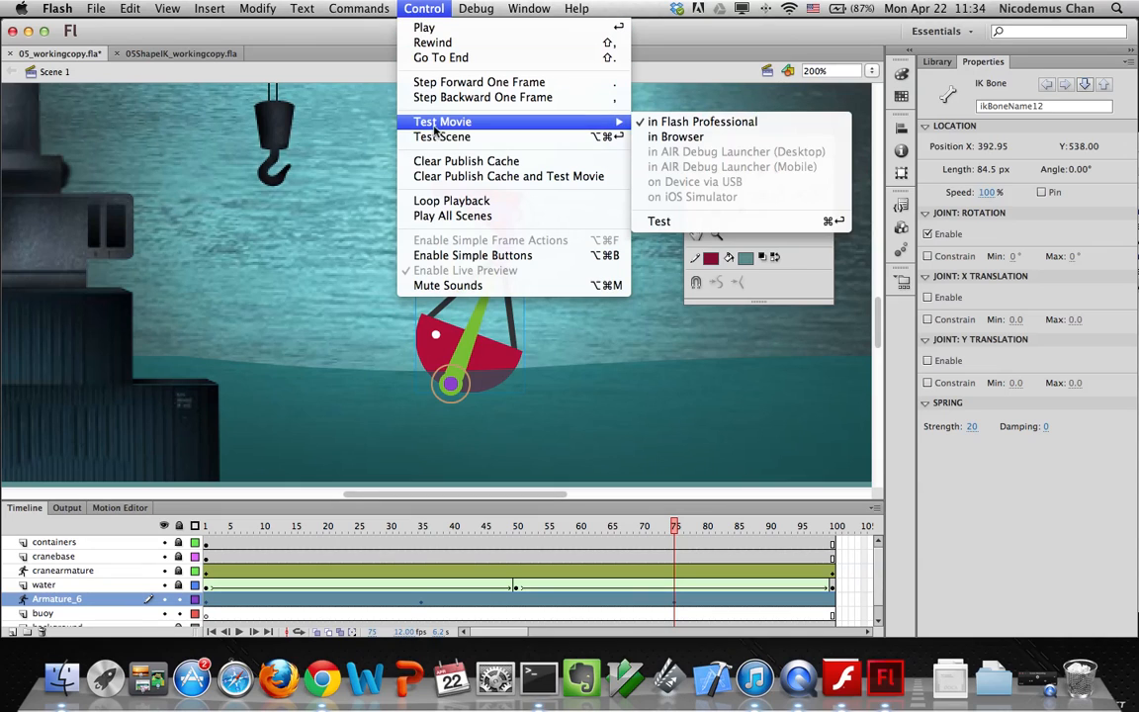
click(659, 220)
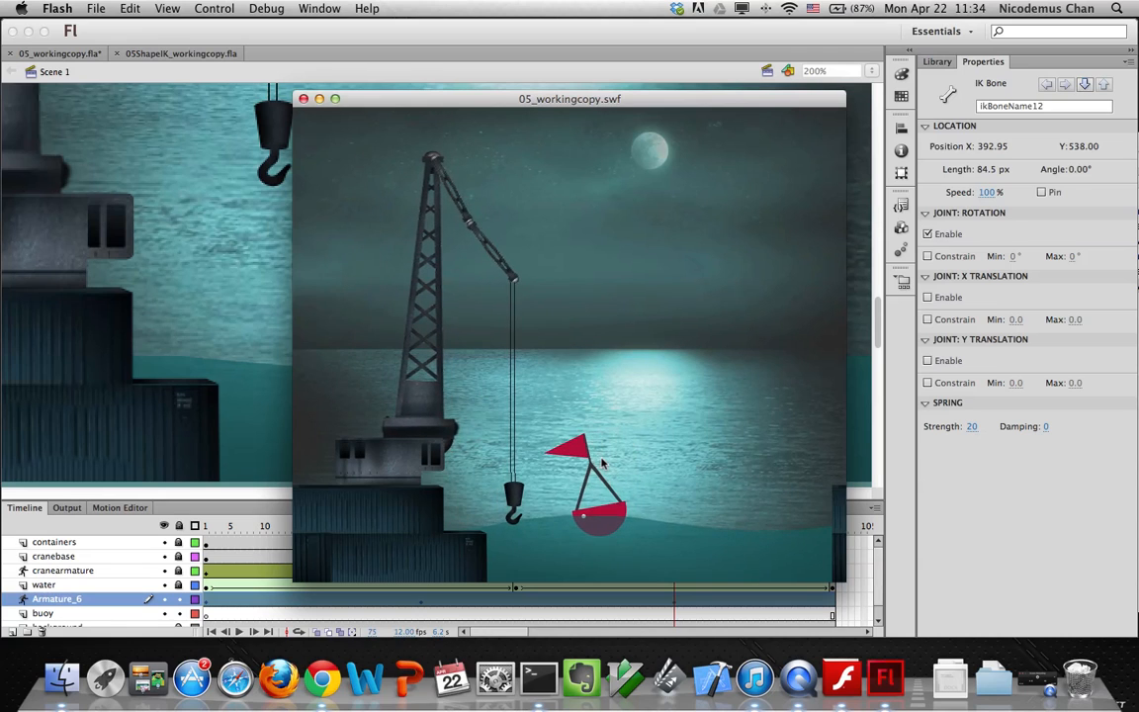
click(304, 99)
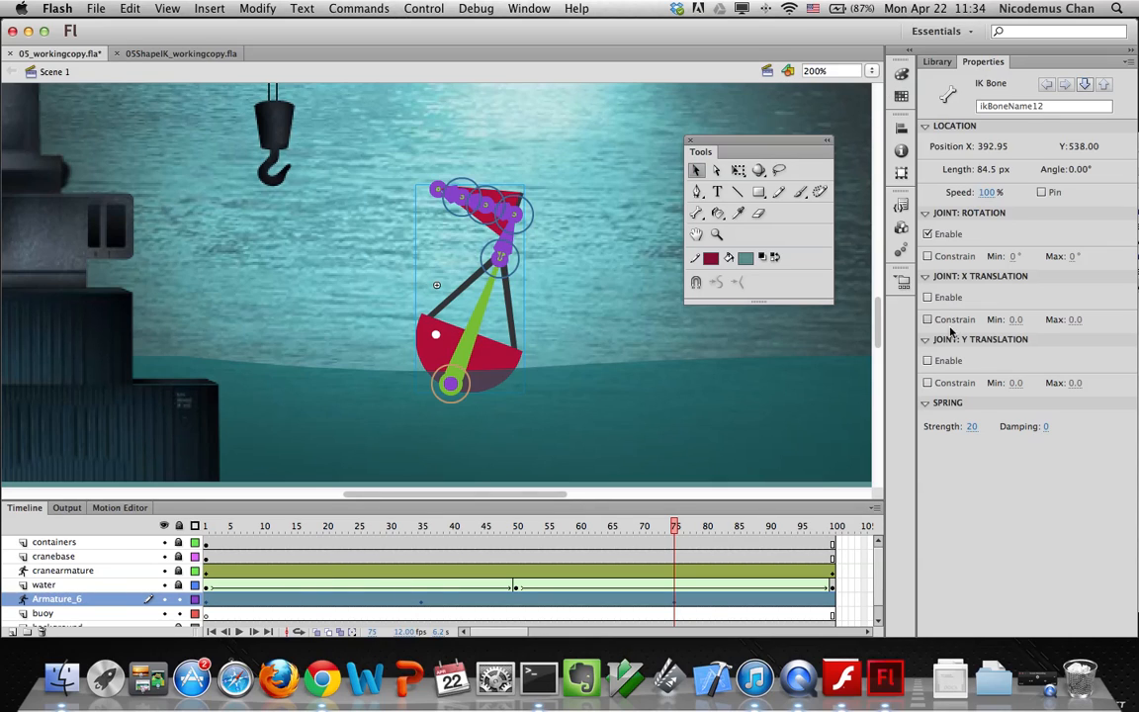
Set the spring damping to 100 for every bone in the buoy armature, from the root bone through the flag's tip bone
drag(1045, 432, 1138, 427)
click(1088, 85)
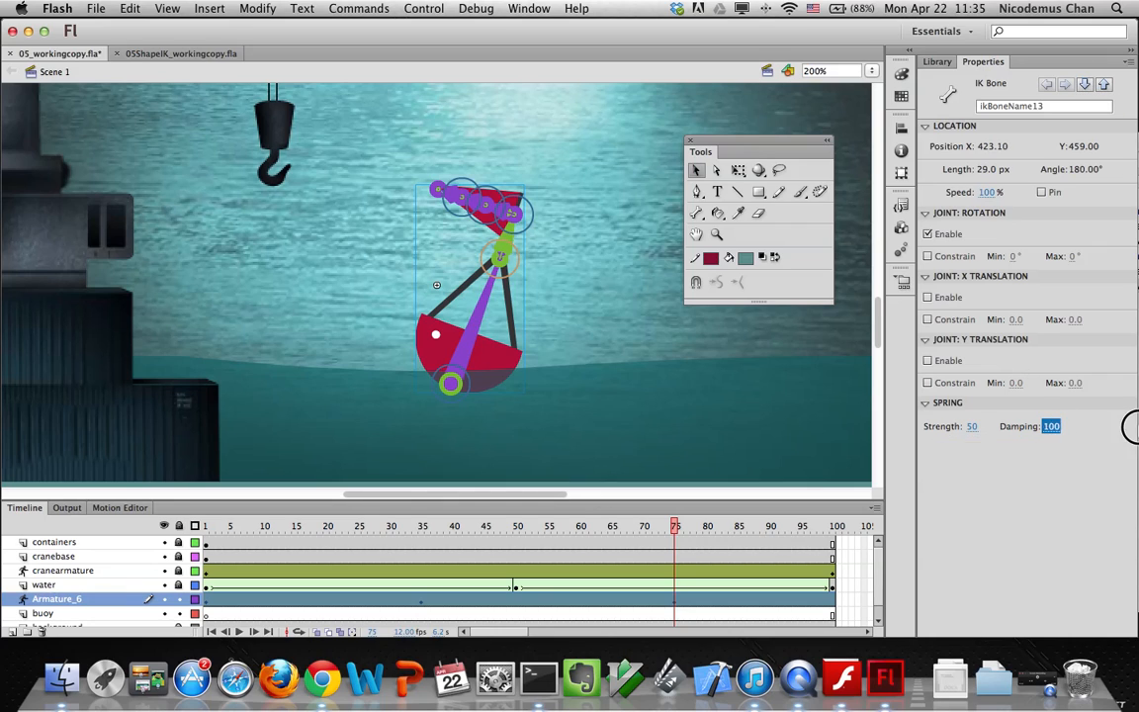
click(1084, 86)
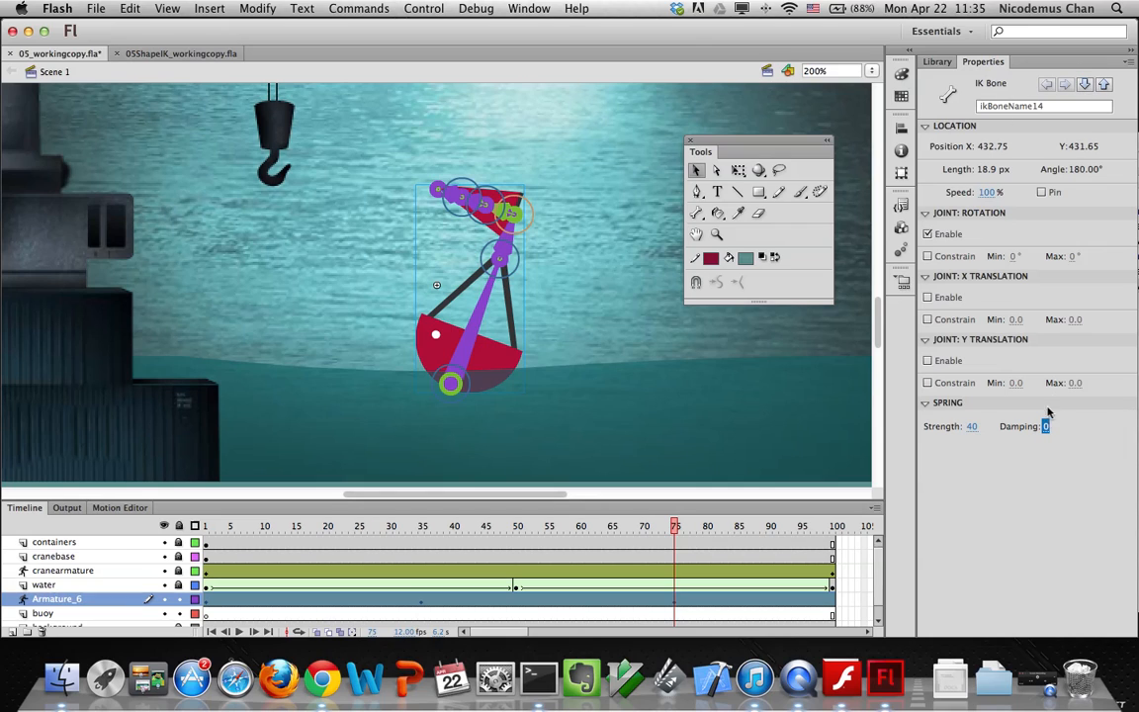
text(100)
key(Return)
click(1085, 86)
text(100)
key(Return)
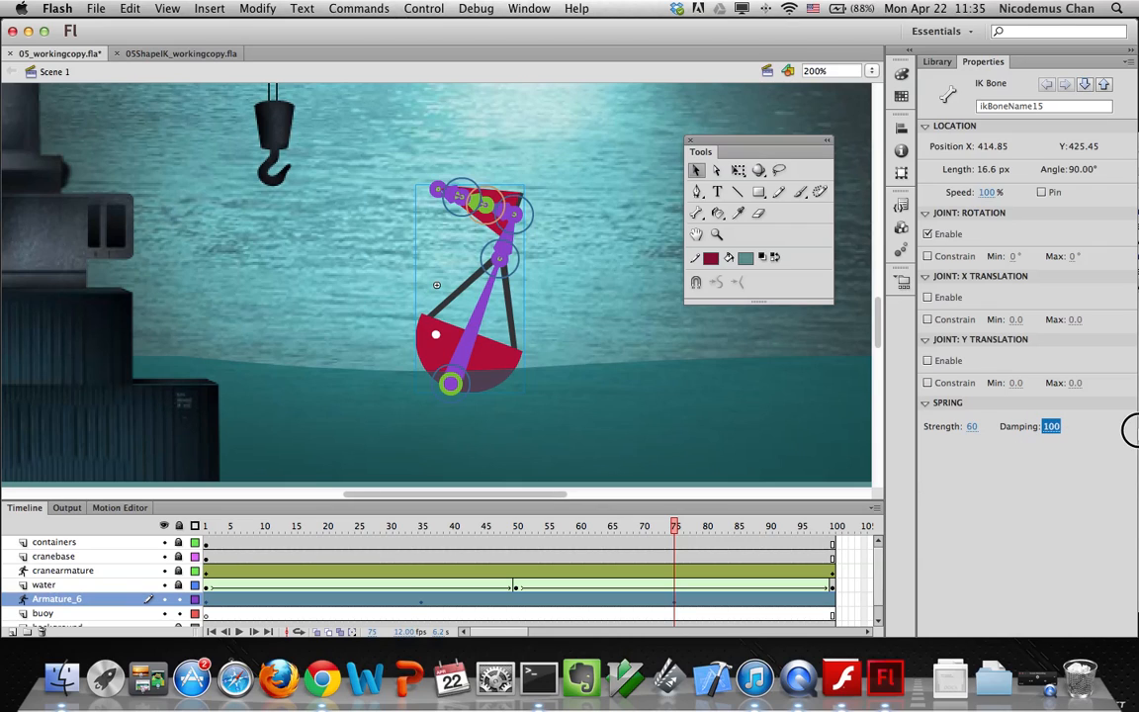
click(1085, 86)
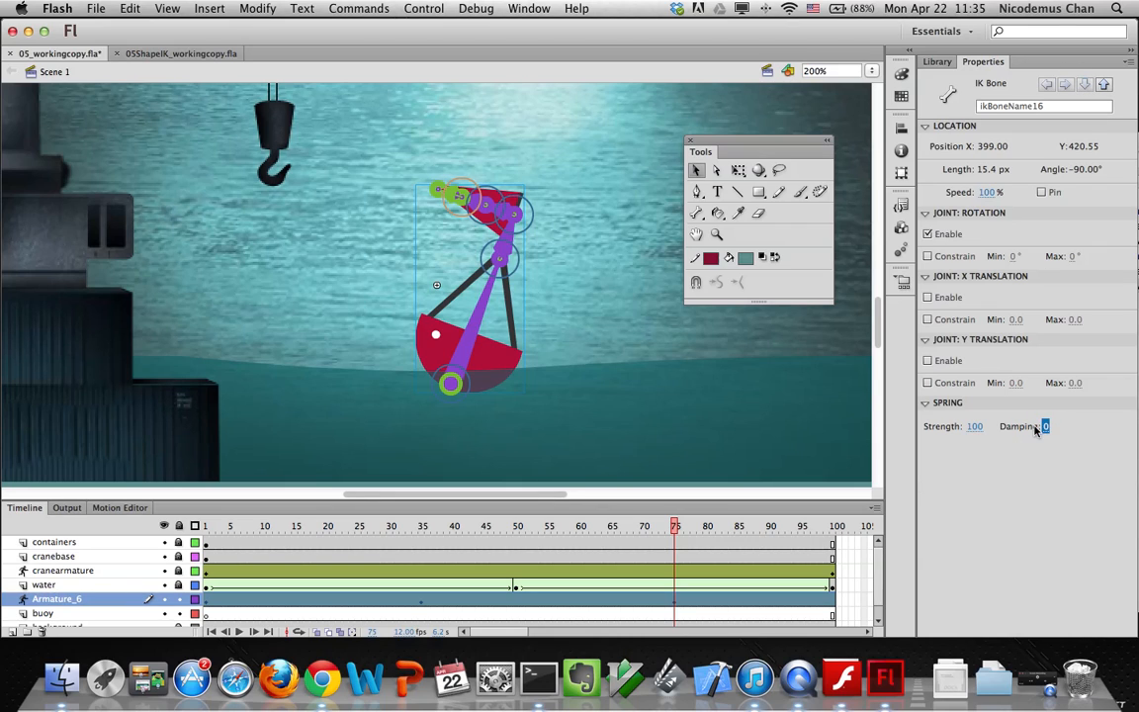
text(100)
key(Return)
Test the movie to check the buoy's rocking and flag motion with full damping, and close the preview
click(423, 9)
mouse_move(534, 121)
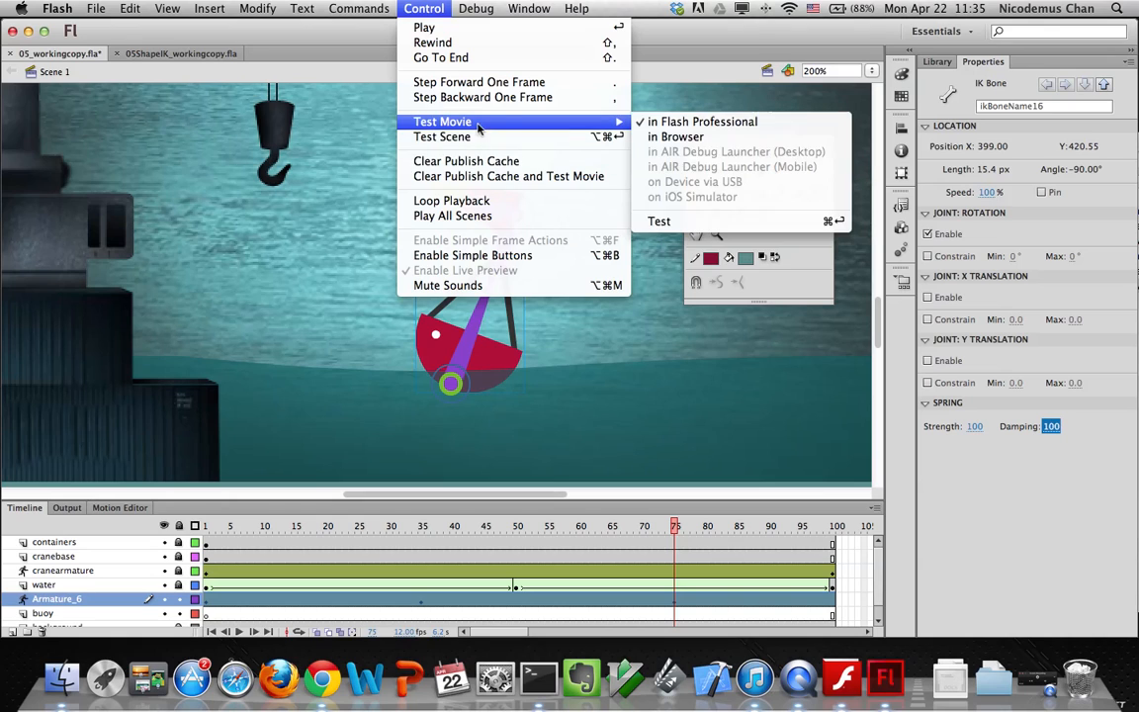
click(671, 221)
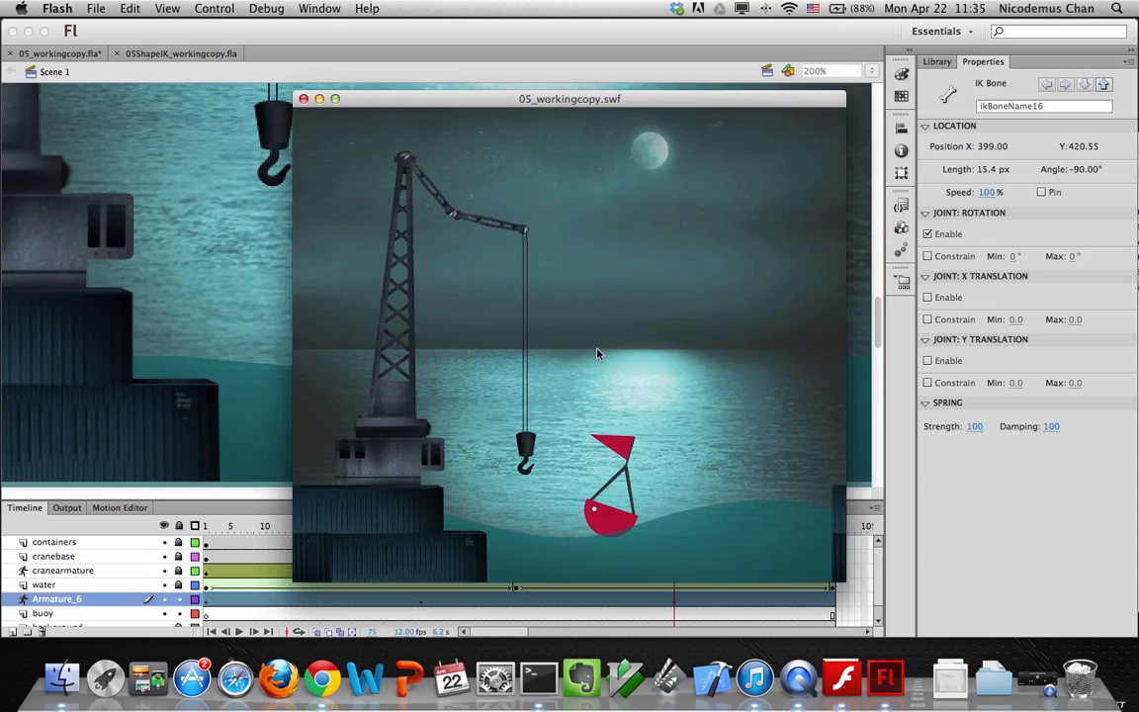
click(304, 100)
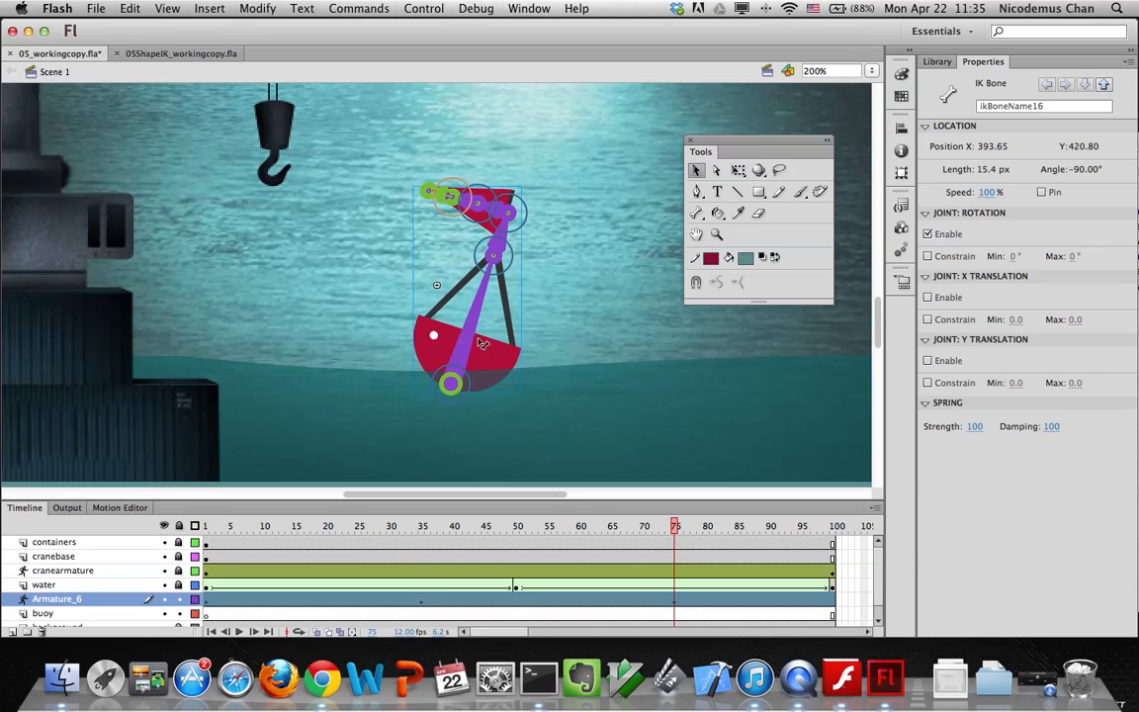
Lower the flag tip bone's spring damping to 51, test the movie with it, and close the preview
drag(1055, 427, 1027, 437)
click(429, 10)
mouse_move(470, 124)
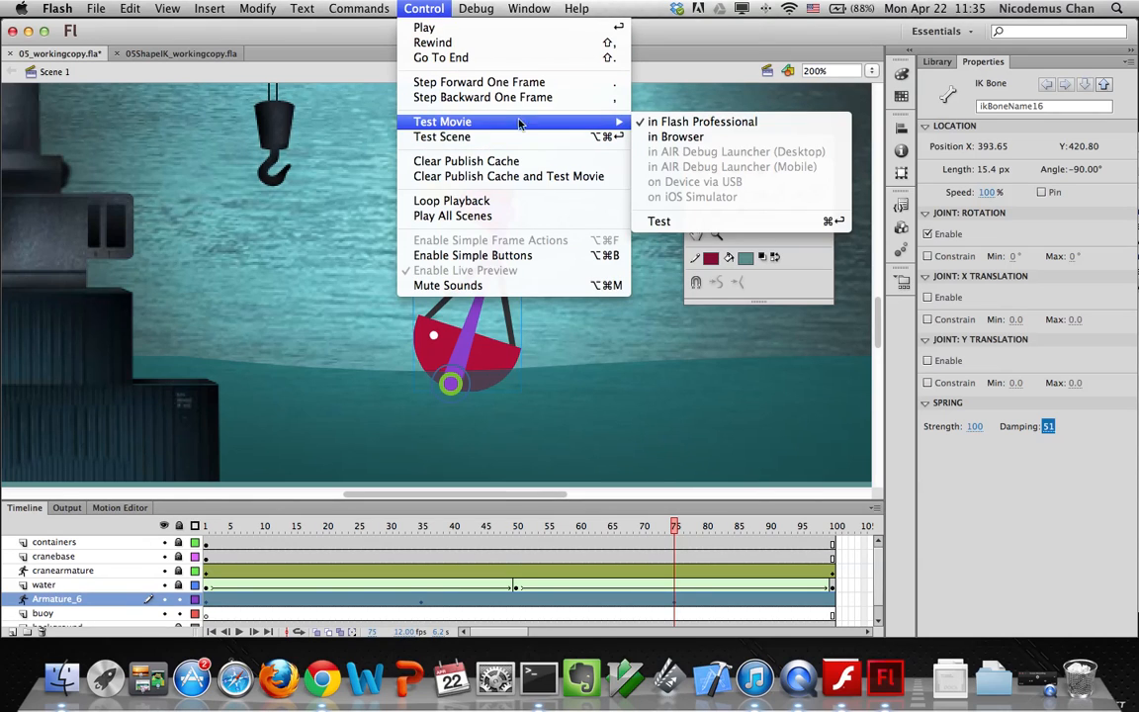
click(661, 221)
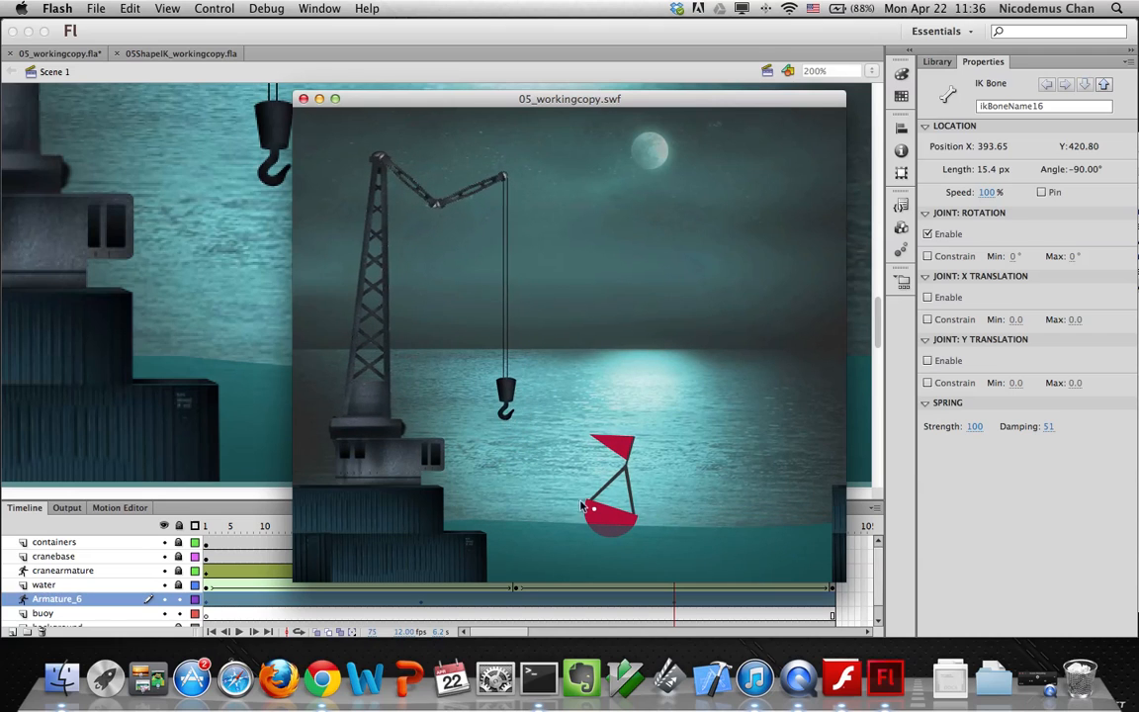
click(305, 101)
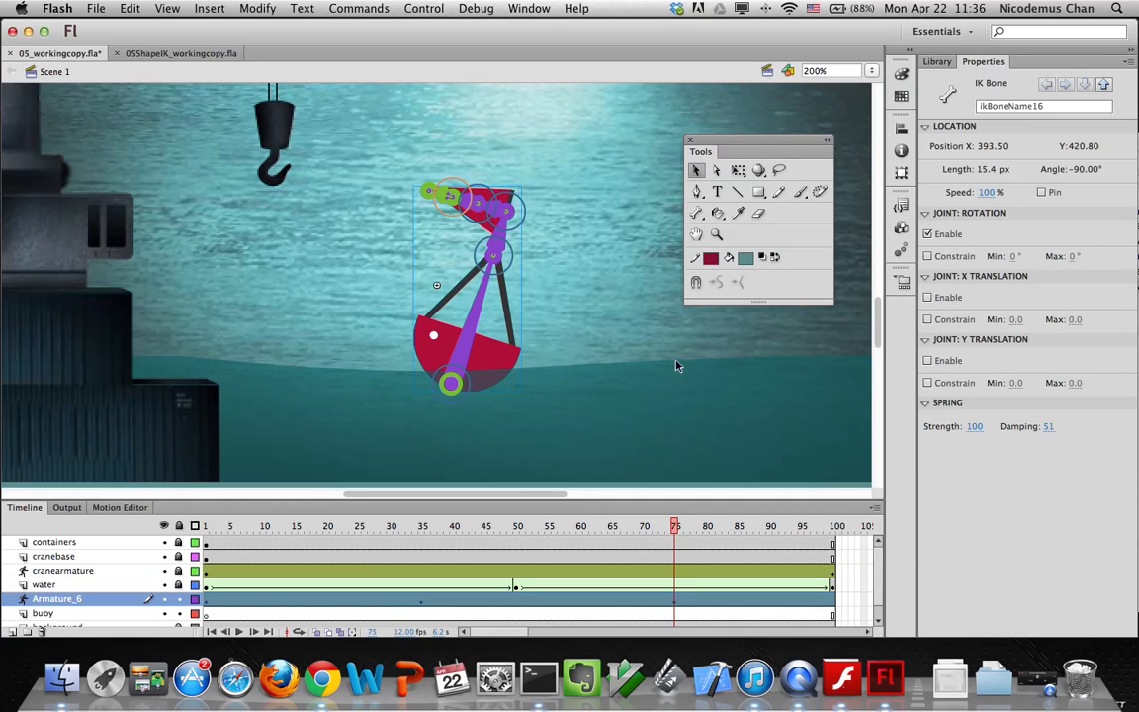